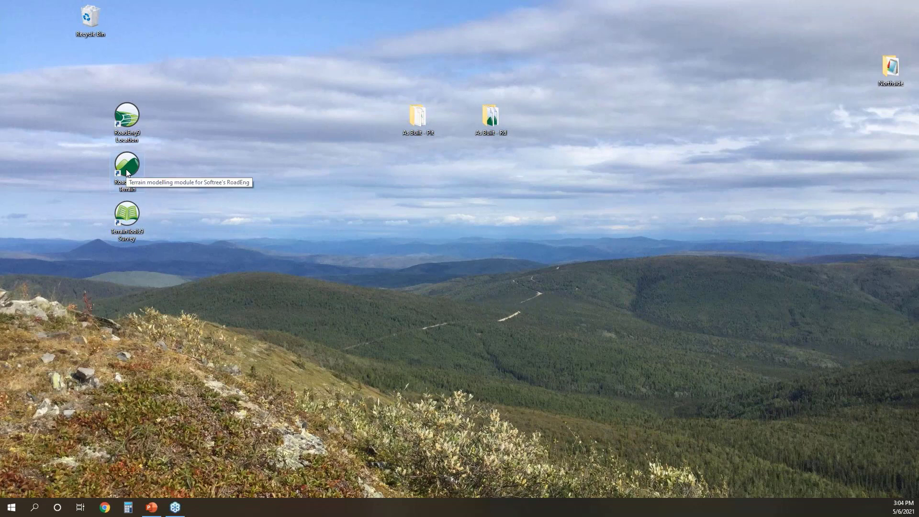
# - Start RoadEng Terrain and insert AOI.SHP from the Desktop's As Built - Pit folder using the default import options
pyautogui.doubleClick(125, 169)
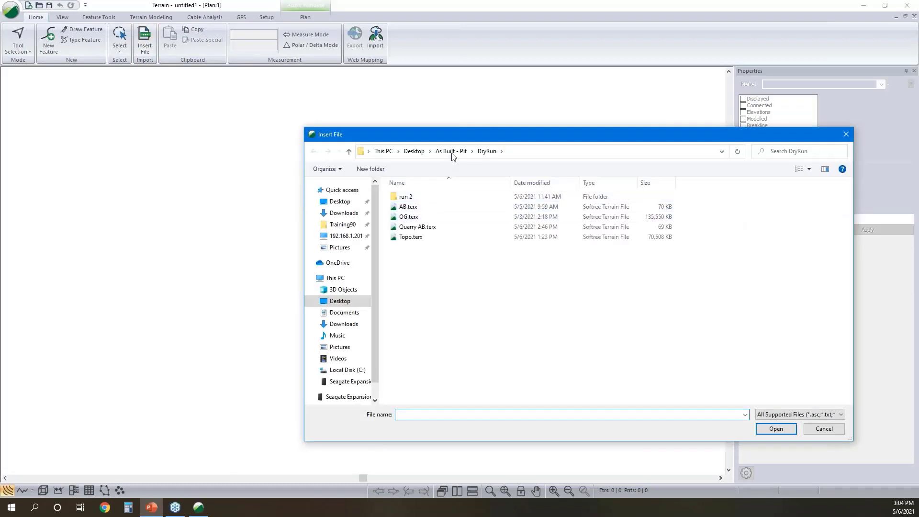
pyautogui.click(415, 151)
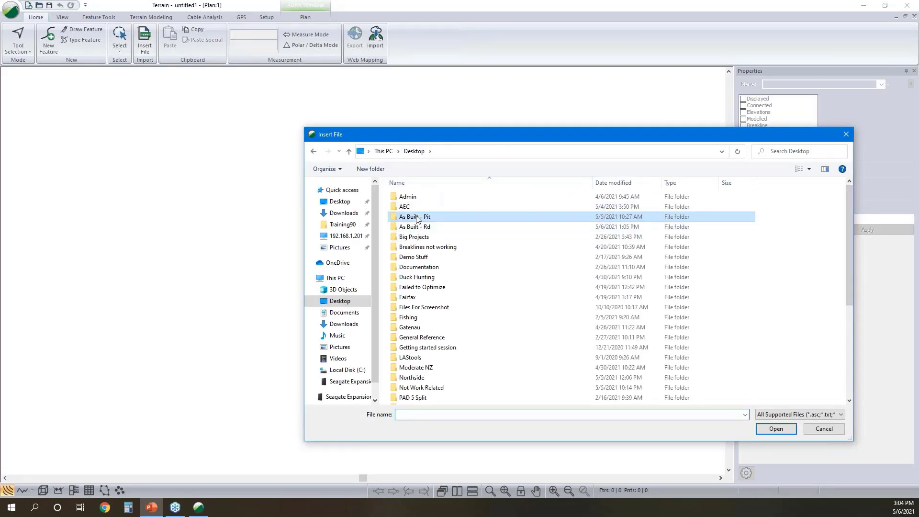
pyautogui.doubleClick(416, 217)
pyautogui.click(409, 206)
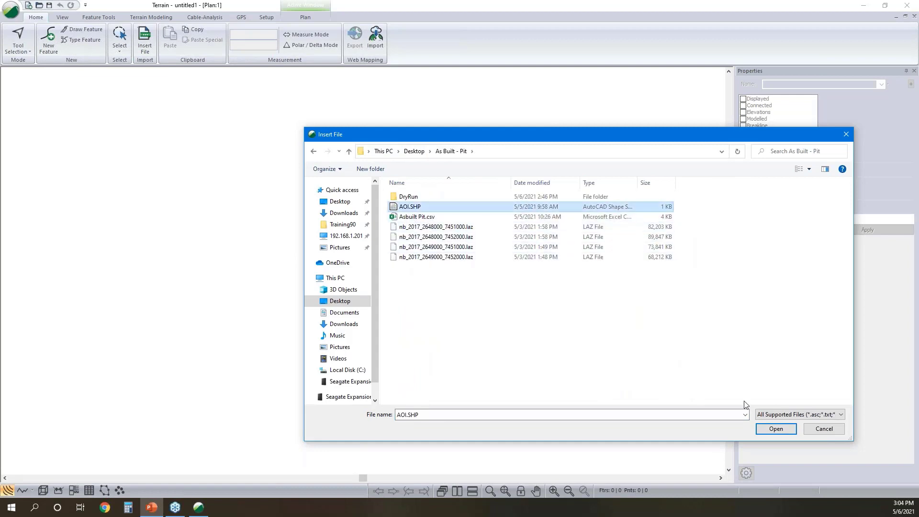
pyautogui.click(784, 431)
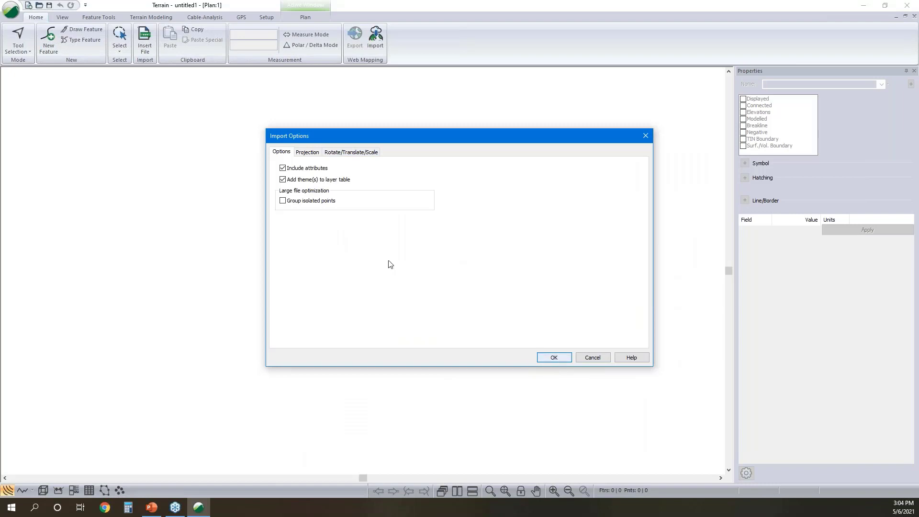
pyautogui.click(555, 359)
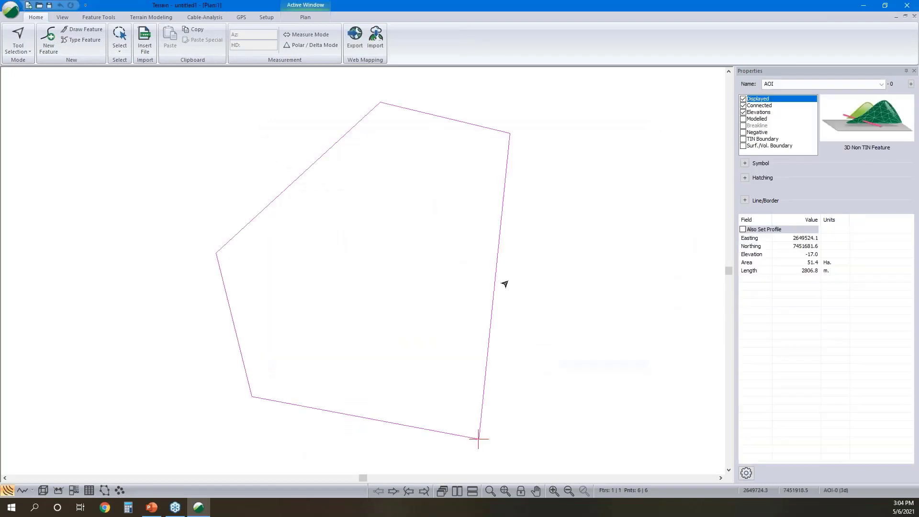
# - Choose all four nb_2017 LAZ files in the As Built - Pit folder for insertion
pyautogui.click(142, 46)
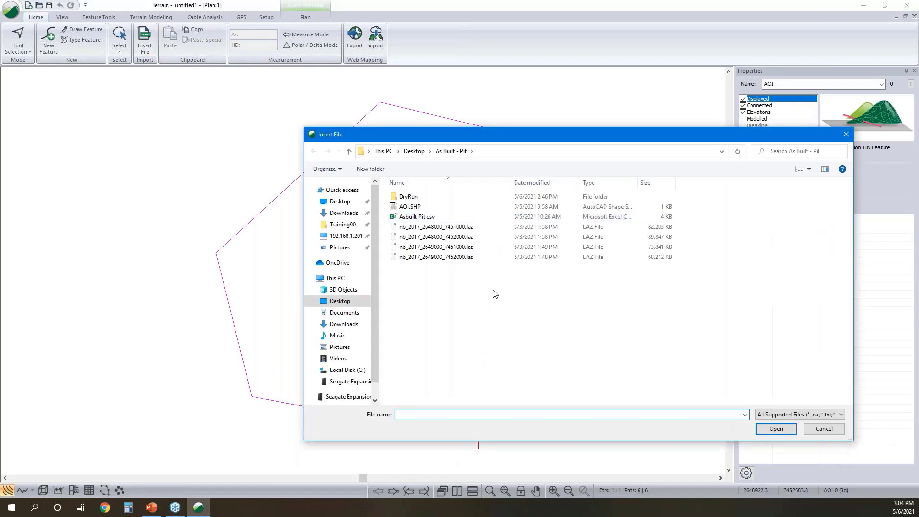
pyautogui.click(443, 228)
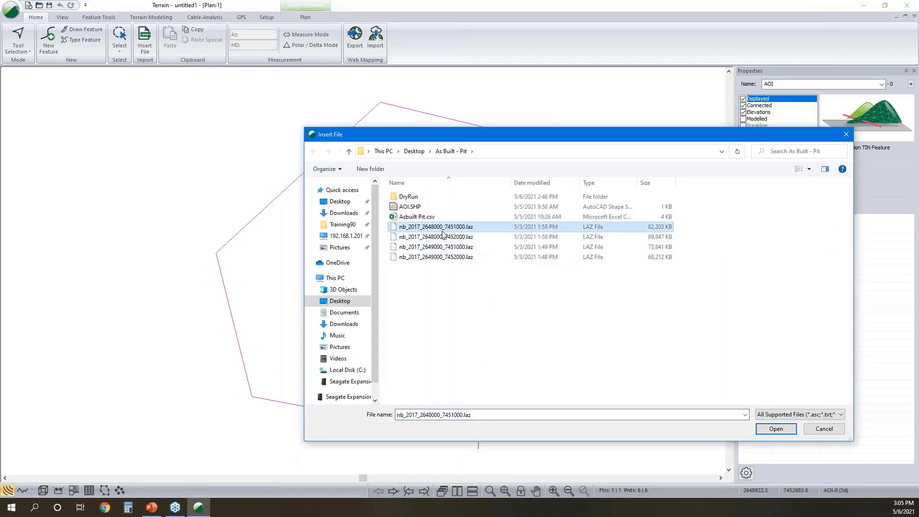
pyautogui.keyDown('shift'); pyautogui.click(446, 258); pyautogui.keyUp('shift')
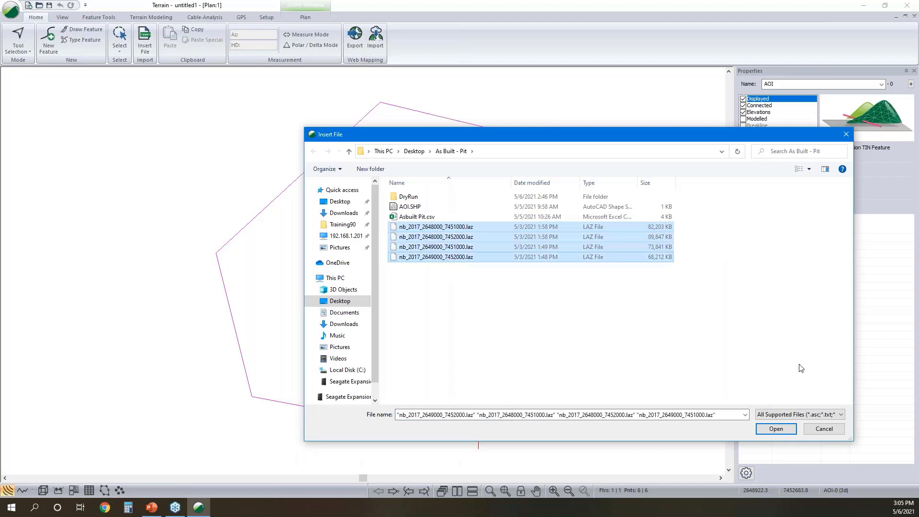
pyautogui.click(769, 431)
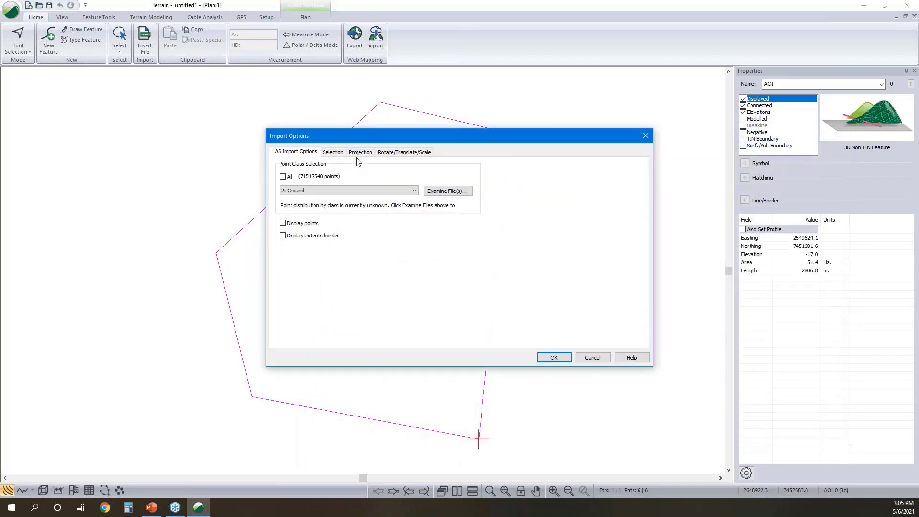
# - Add a polygon filtering region to the LAS import based on the AOI-0 feature
pyautogui.click(335, 153)
pyautogui.click(386, 176)
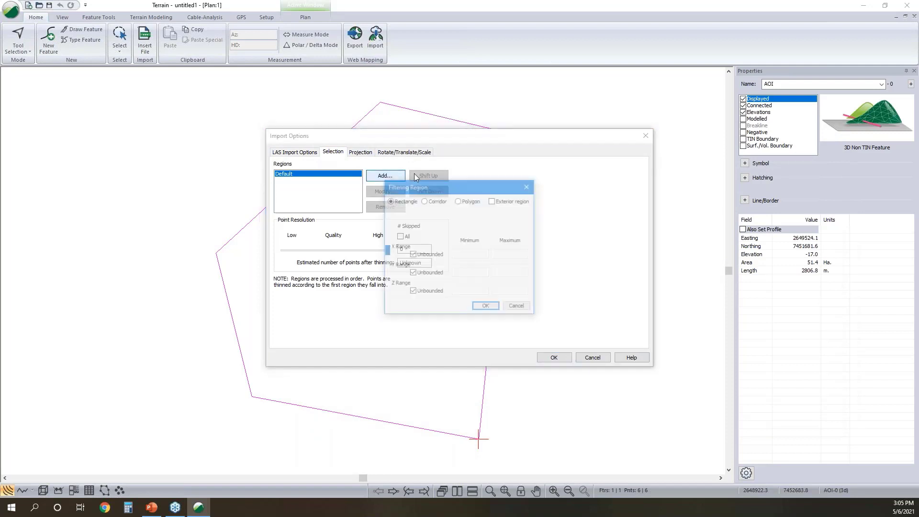
pyautogui.click(458, 201)
pyautogui.click(517, 226)
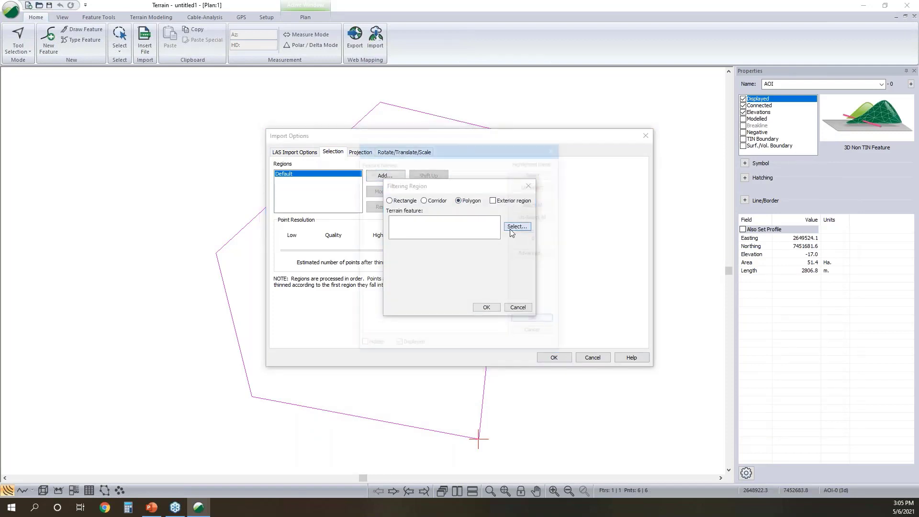
pyautogui.click(395, 174)
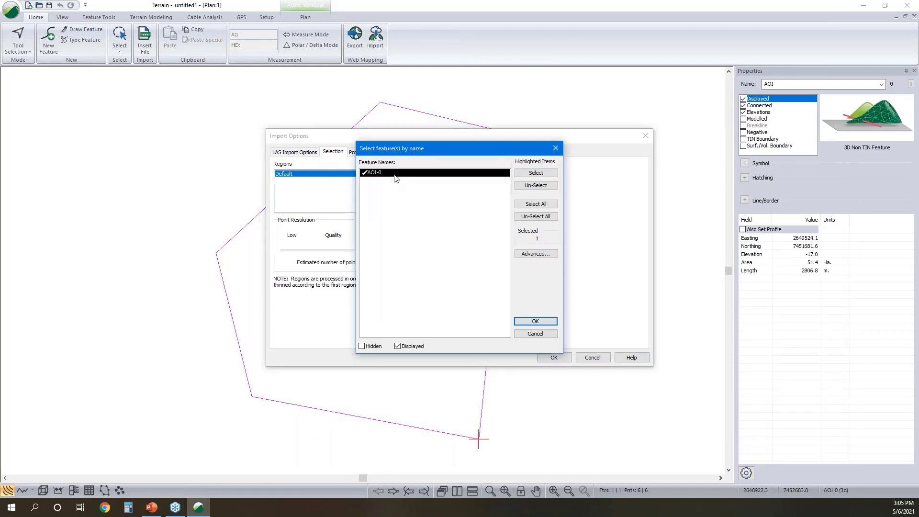
pyautogui.click(534, 321)
pyautogui.click(487, 308)
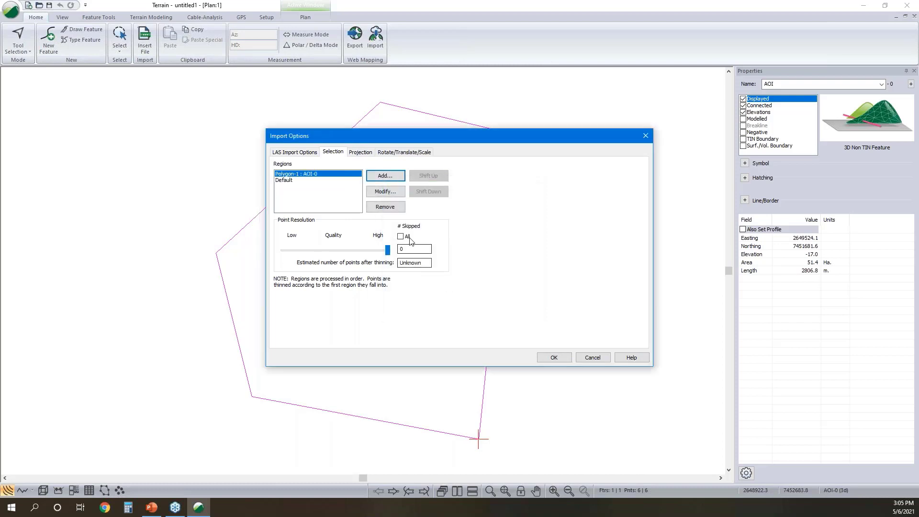
# - Skip all points in the Default region, keep the projection settings, and import the ground points
pyautogui.click(316, 181)
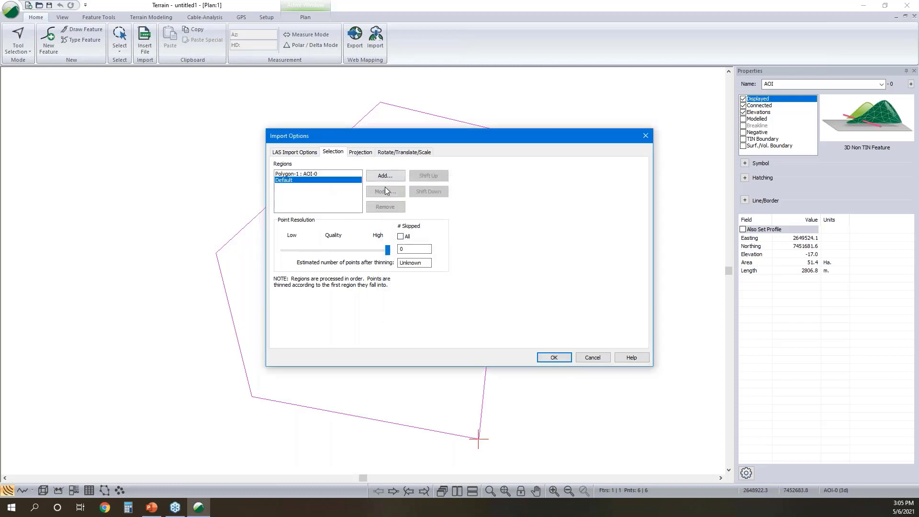
pyautogui.click(402, 237)
pyautogui.click(361, 152)
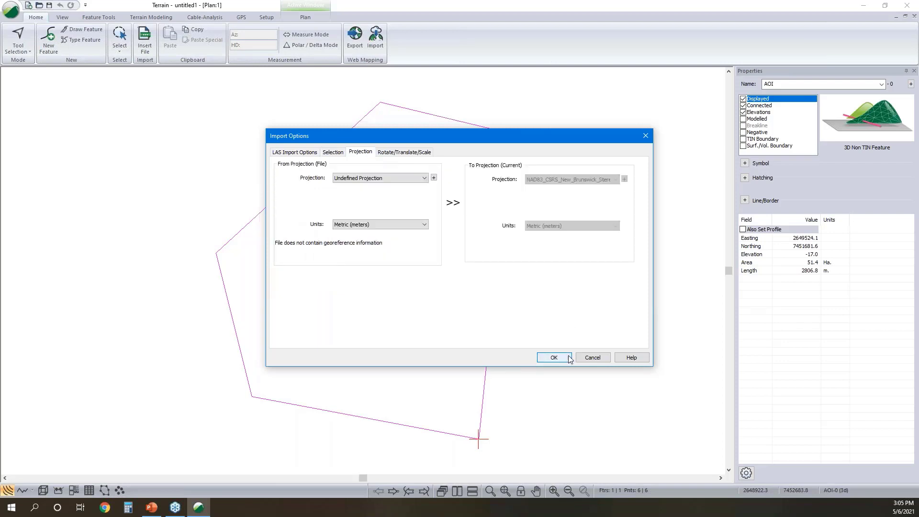
pyautogui.click(554, 358)
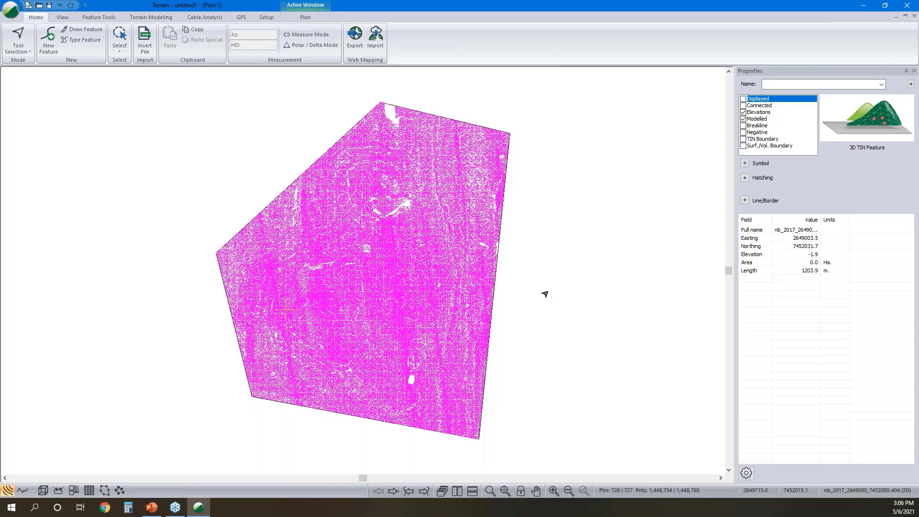
pyautogui.click(529, 307)
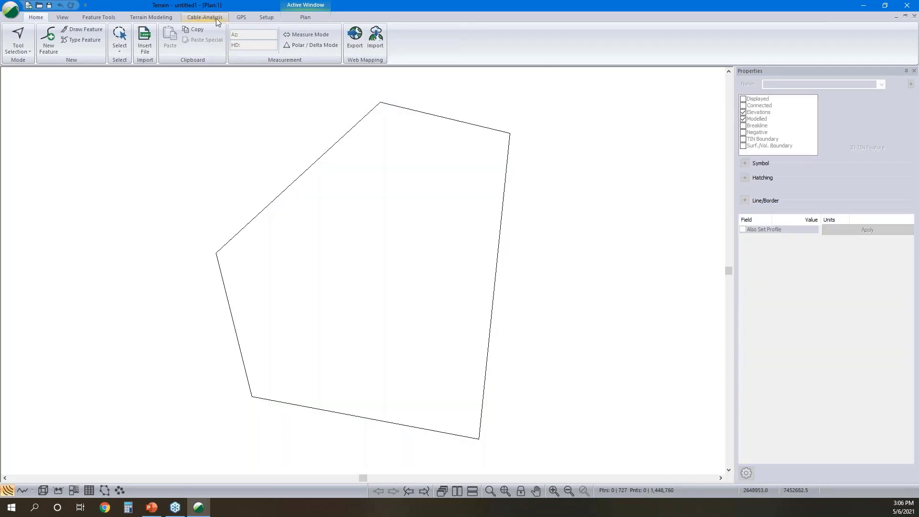
# - Start generating the TIN and contours, turn off labeling for major contours, and check the minor contour settings
pyautogui.click(155, 17)
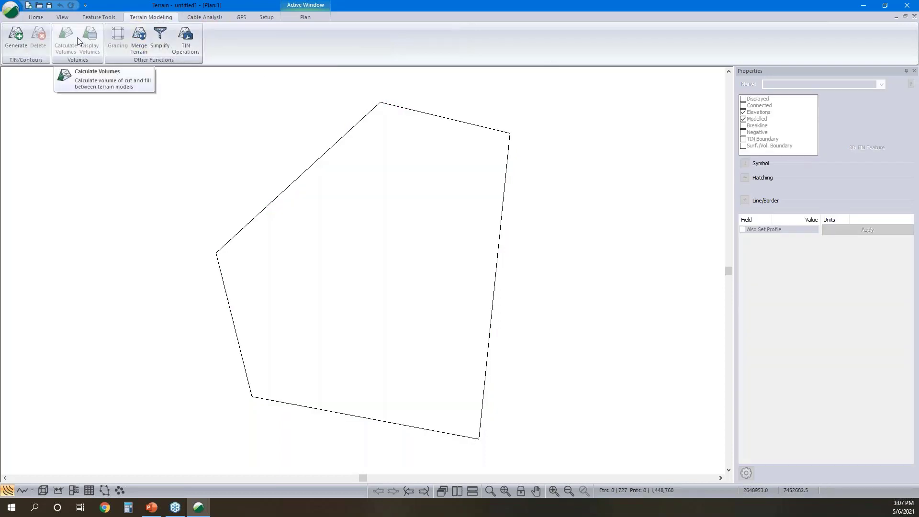
pyautogui.click(22, 36)
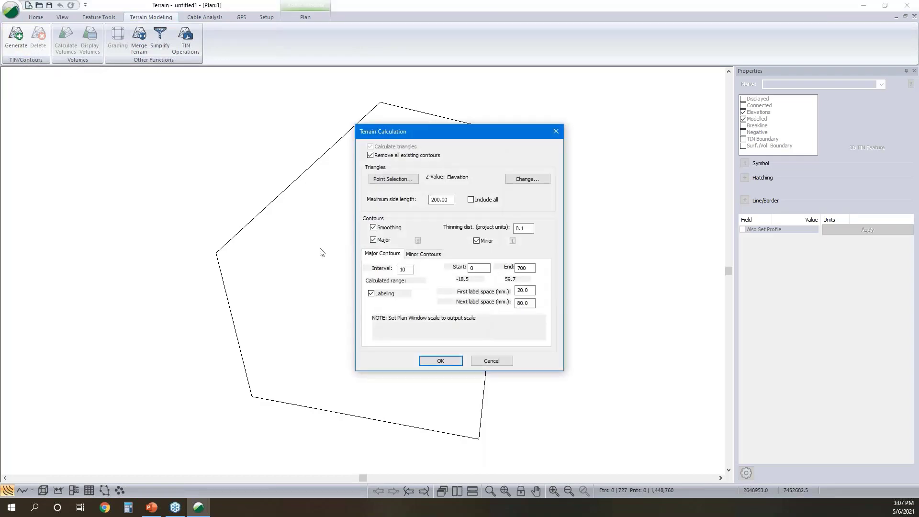
pyautogui.click(371, 293)
pyautogui.click(424, 254)
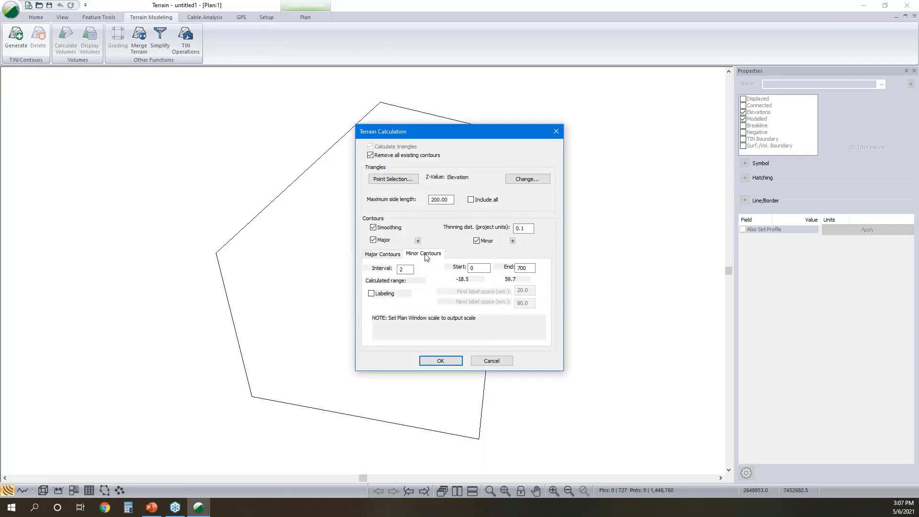
# - Set a negative start elevation for the major contours and -20 for the minor contours, and calculate the terrain
pyautogui.click(382, 254)
pyautogui.doubleClick(474, 268)
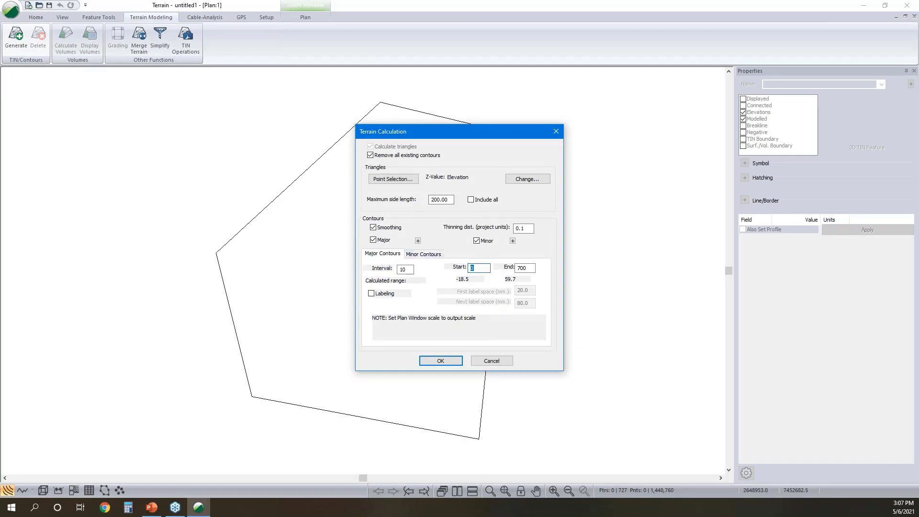
pyautogui.write('-2')
pyautogui.click(426, 254)
pyautogui.write('-20')
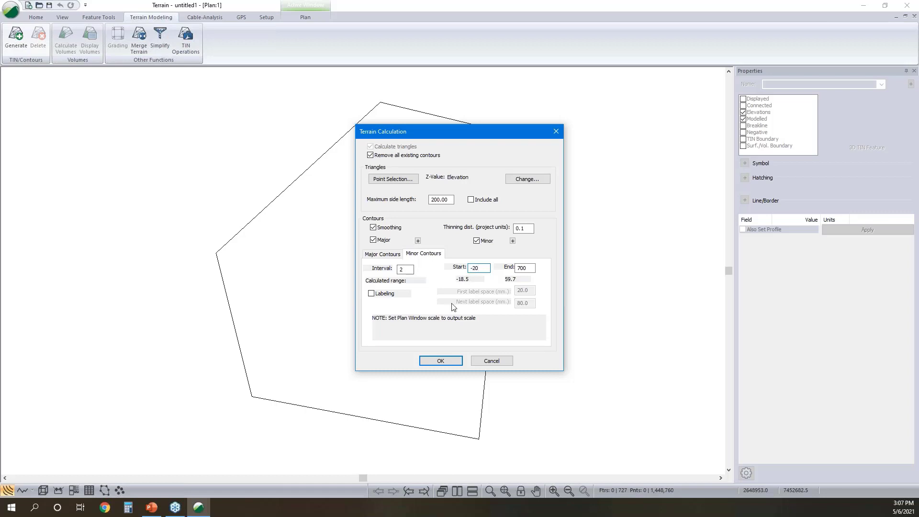
pyautogui.click(454, 362)
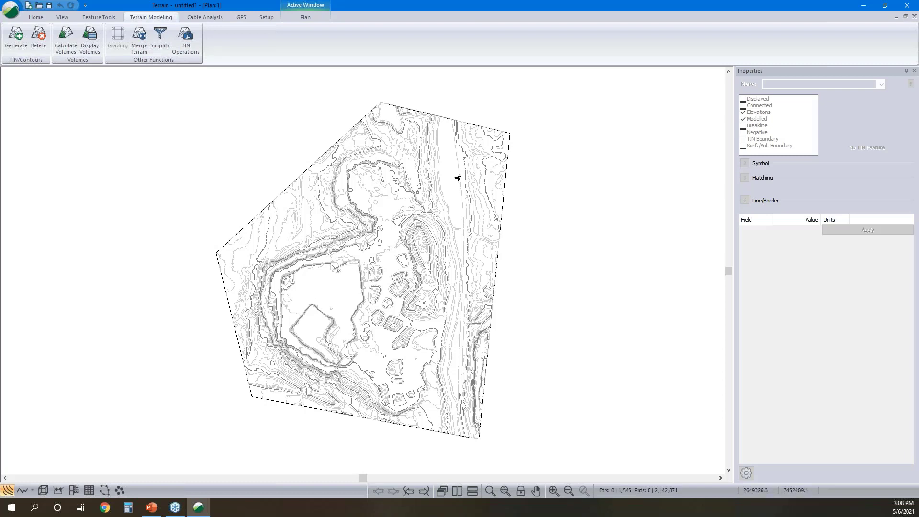
# - Show the terrain surface in 3D and examine the stockpiles on the pit floor up close
pyautogui.click(42, 491)
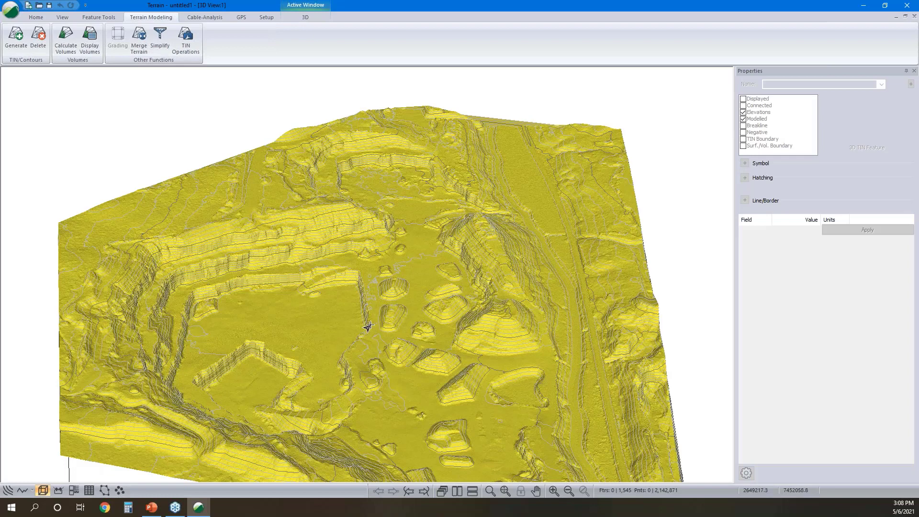
pyautogui.moveTo(368, 327)
pyautogui.moveTo(409, 266)
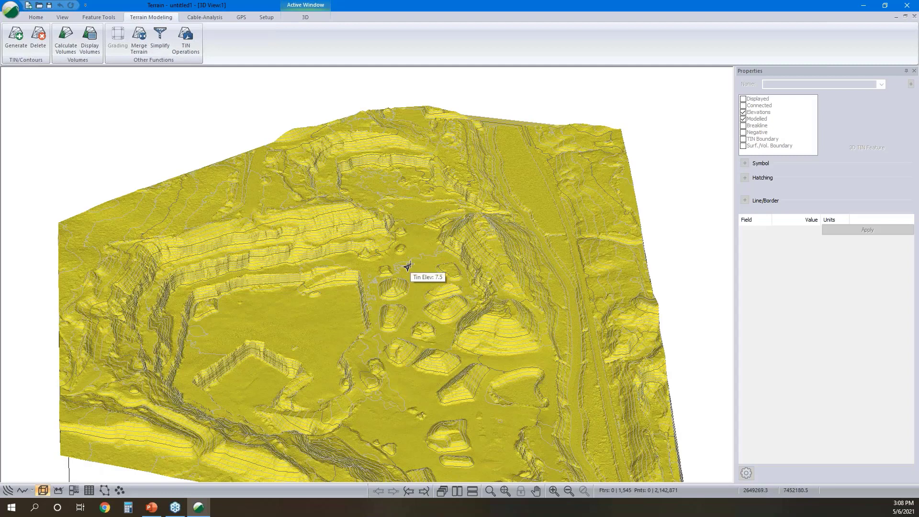
pyautogui.moveTo(393, 283)
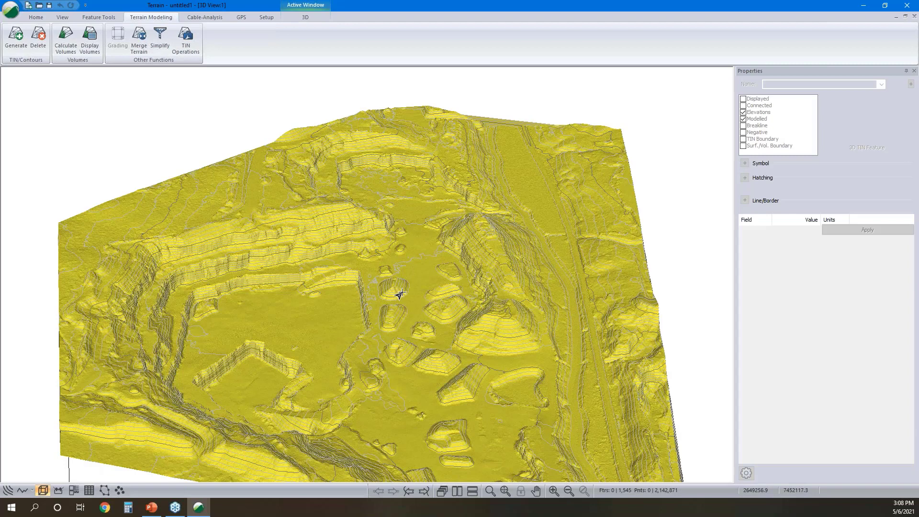
pyautogui.scroll(5, 400, 295)
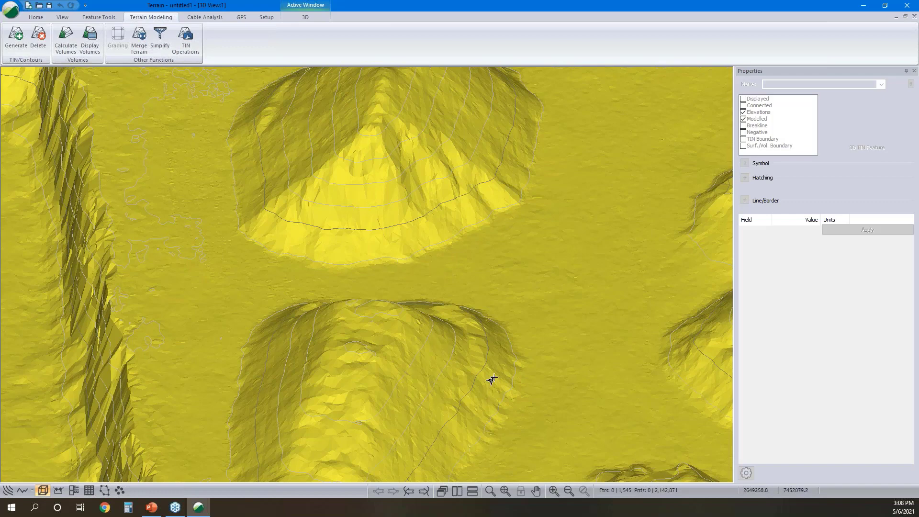
pyautogui.moveTo(539, 328)
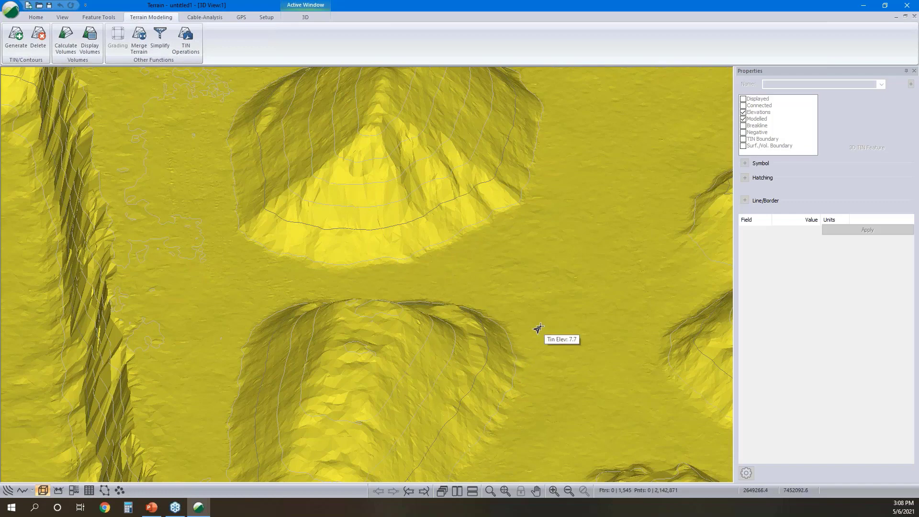
# - In the plan view, select the outermost contour around the stockpile just east of the pit and create a buffer from it
pyautogui.click(9, 490)
pyautogui.scroll(5, 362, 277)
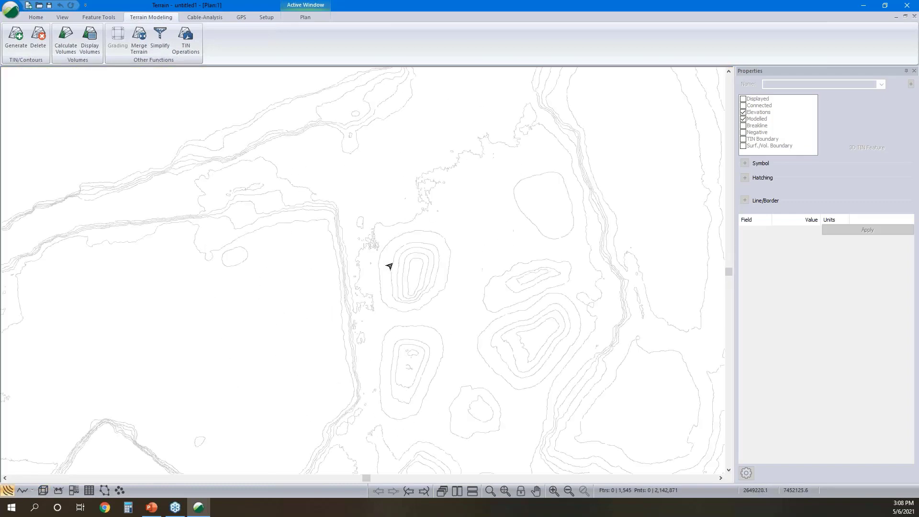
pyautogui.click(441, 238)
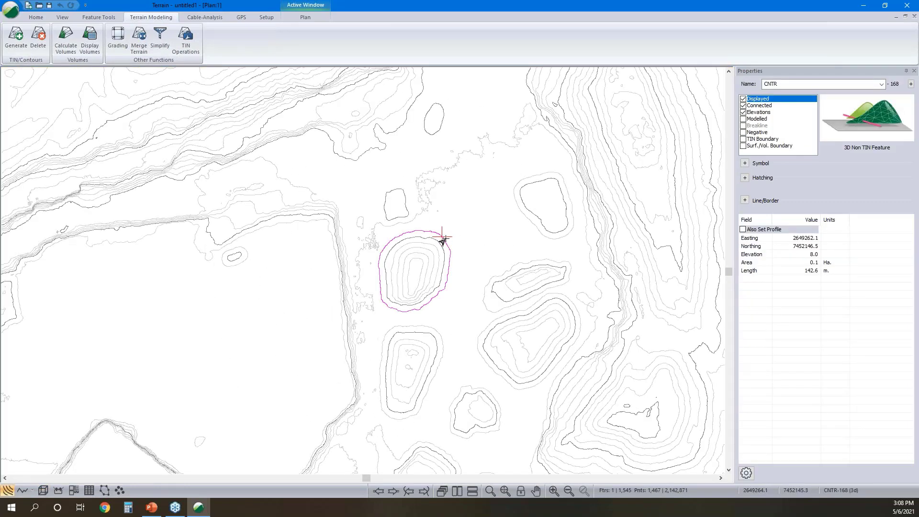
pyautogui.rightClick(443, 240)
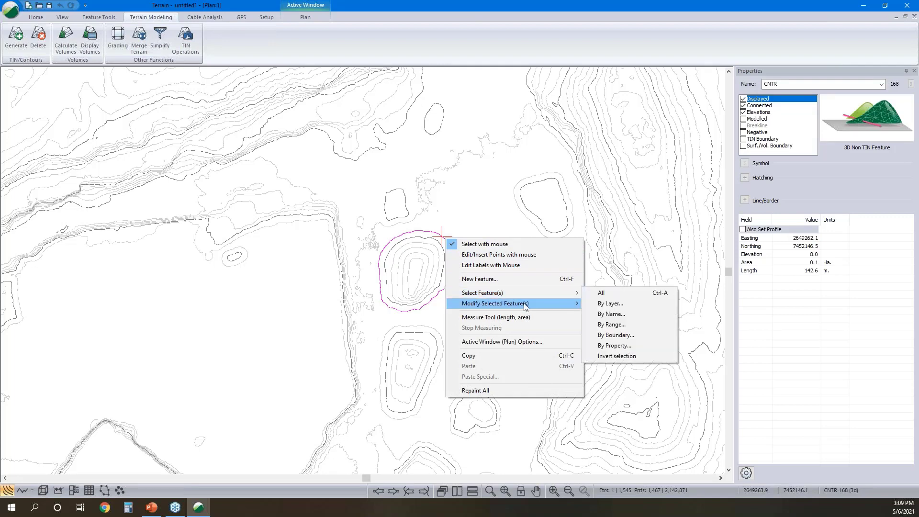
pyautogui.moveTo(526, 306)
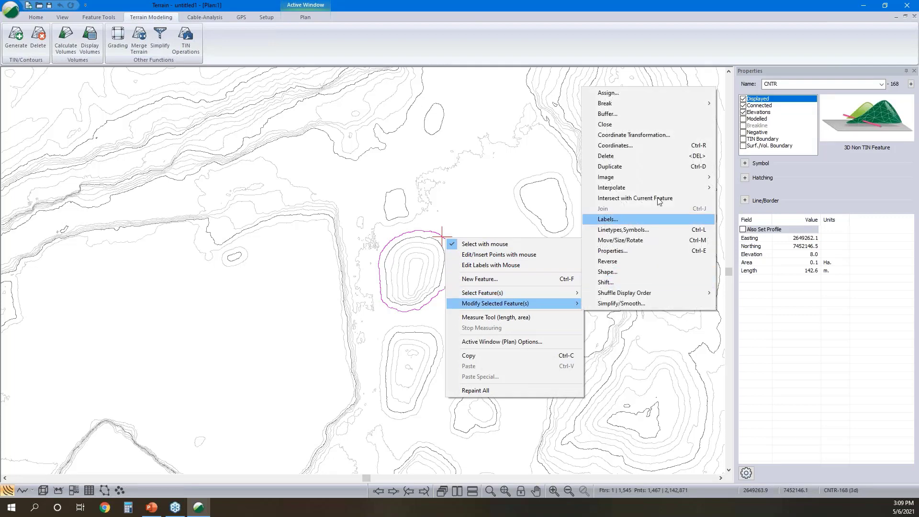
pyautogui.click(629, 113)
pyautogui.click(552, 283)
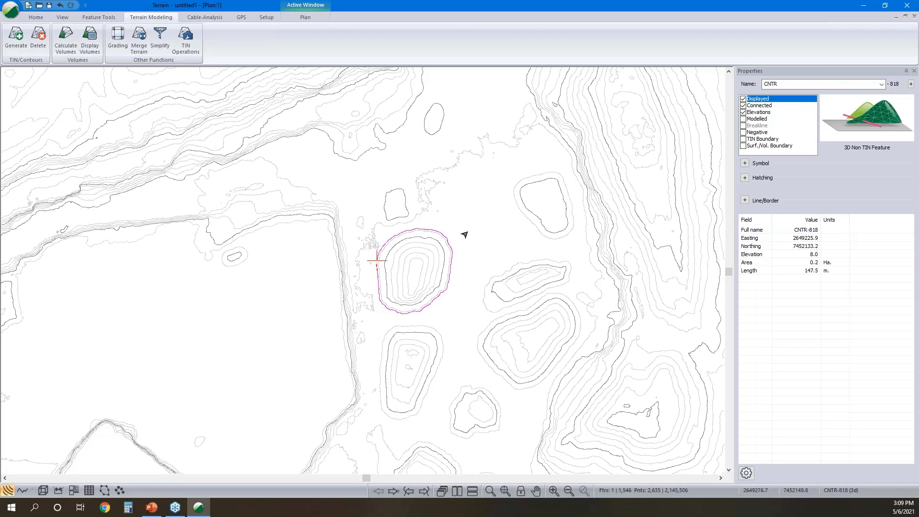
# - Name the buffer feature Pile 1 and make it modelled and a surface/volume boundary without its own elevations
pyautogui.doubleClick(453, 262)
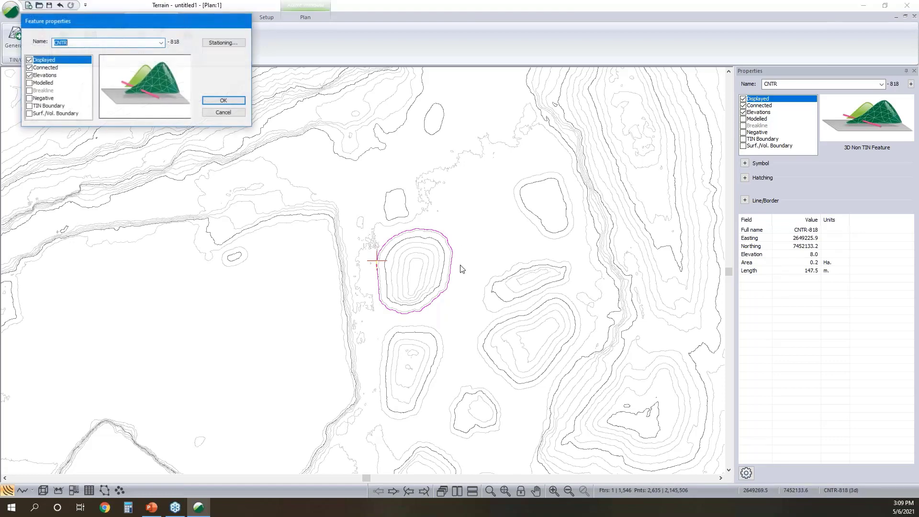
pyautogui.click(28, 83)
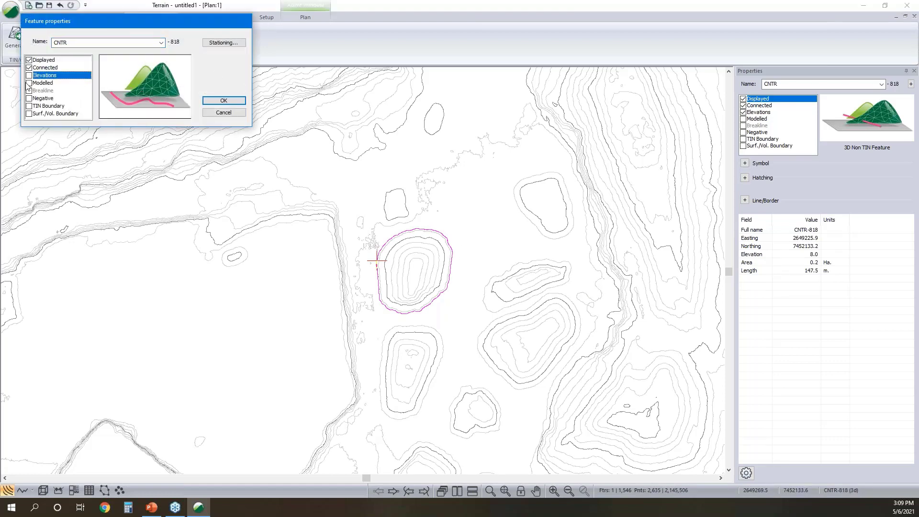
pyautogui.click(29, 114)
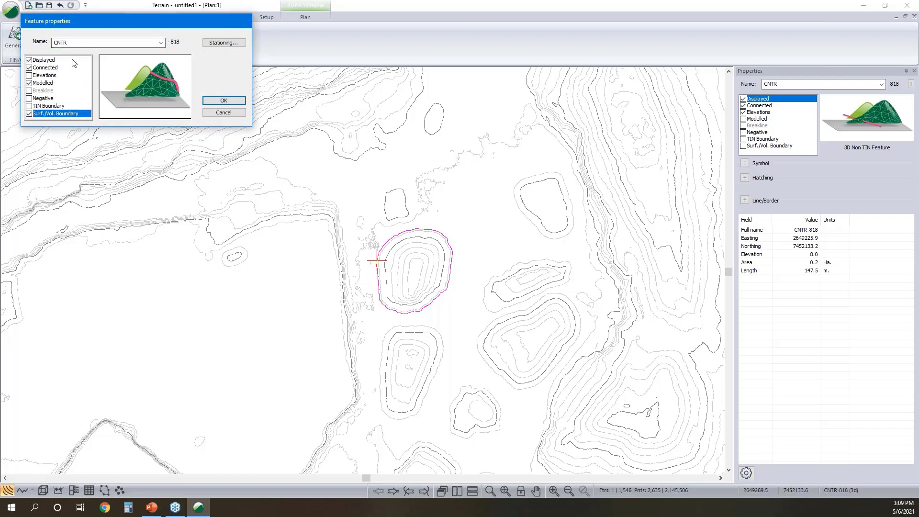
pyautogui.moveTo(78, 43); pyautogui.dragTo(3, 42)
pyautogui.write('Pile 1')
pyautogui.click(233, 102)
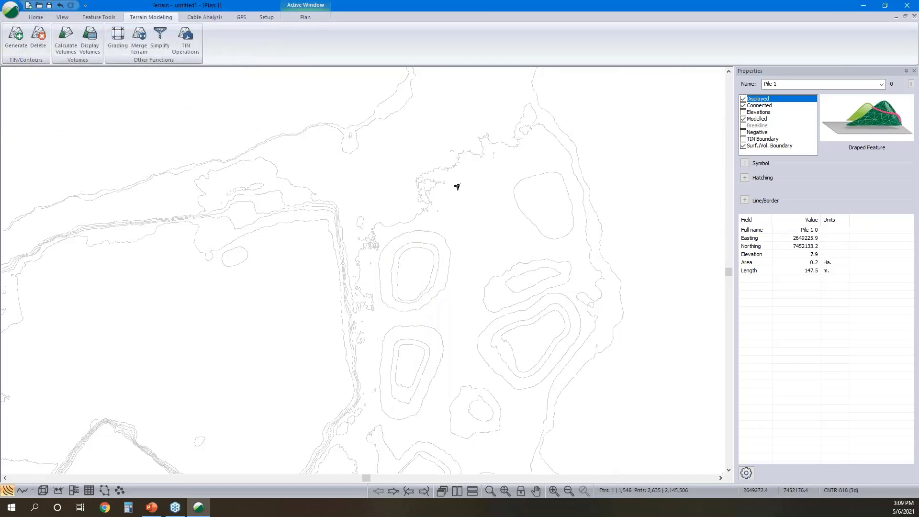
# - Format the Pile 1 outline with line type 5 - thick (medium) in green (128,255,0) and deselect it
pyautogui.hotkey('ctrl', 'f')
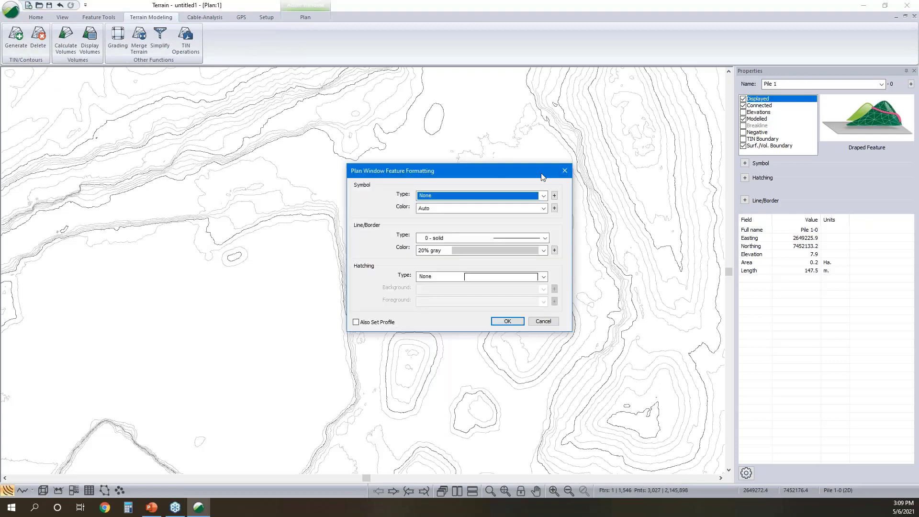
pyautogui.click(527, 234)
pyautogui.click(510, 286)
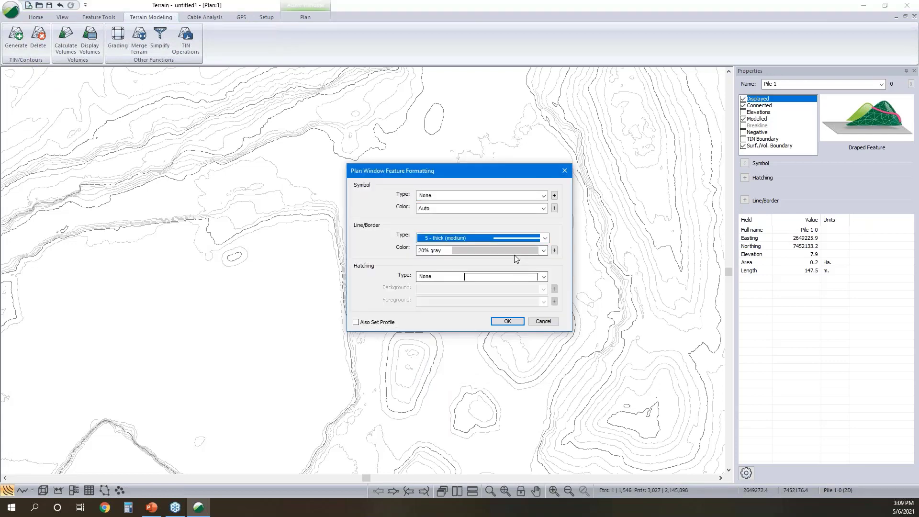
pyautogui.click(513, 251)
pyautogui.click(488, 367)
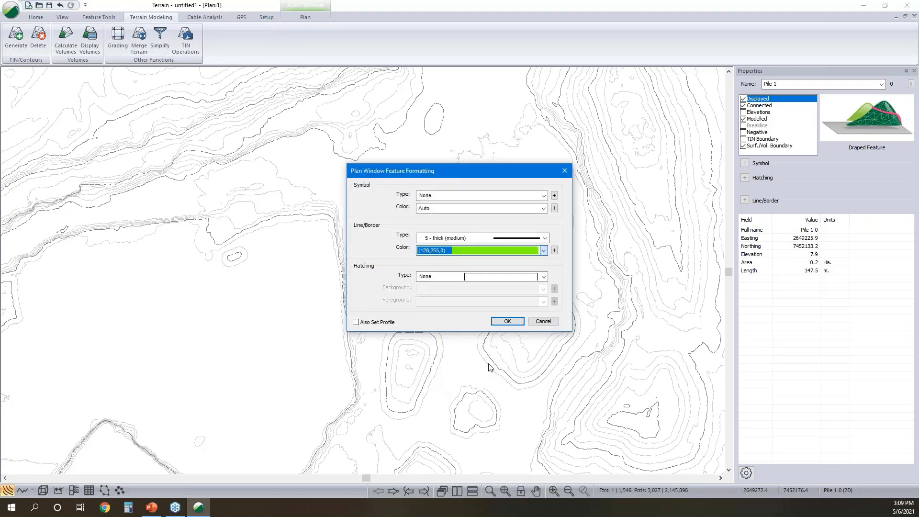
pyautogui.click(508, 321)
pyautogui.click(450, 313)
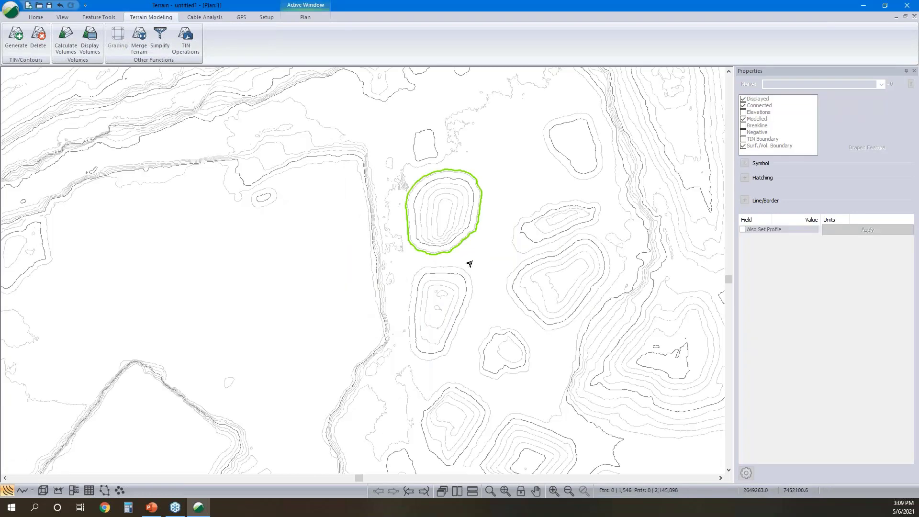
pyautogui.press('Insert')
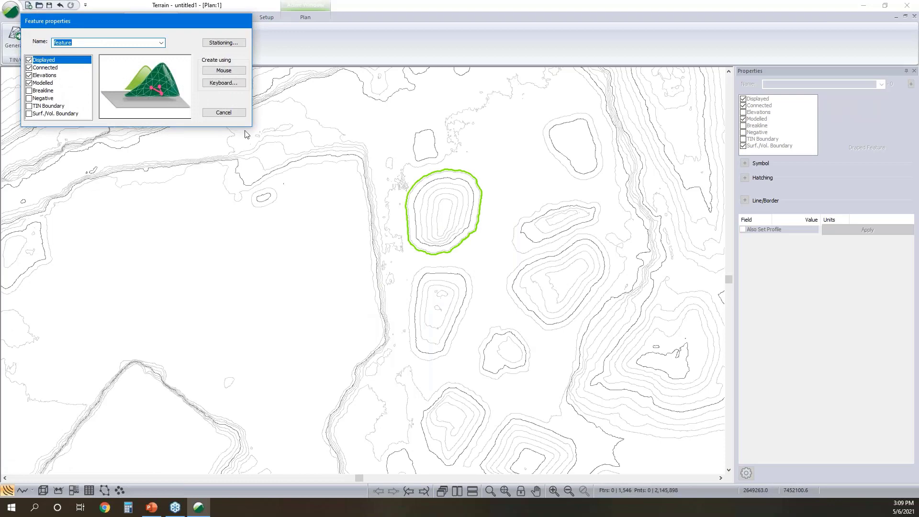
pyautogui.click(238, 72)
pyautogui.click(436, 272)
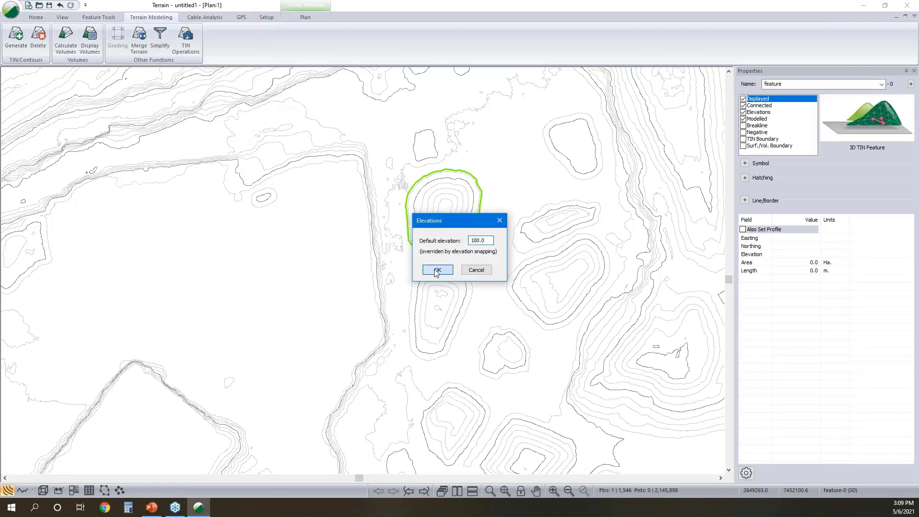
pyautogui.click(465, 263)
pyautogui.click(406, 263)
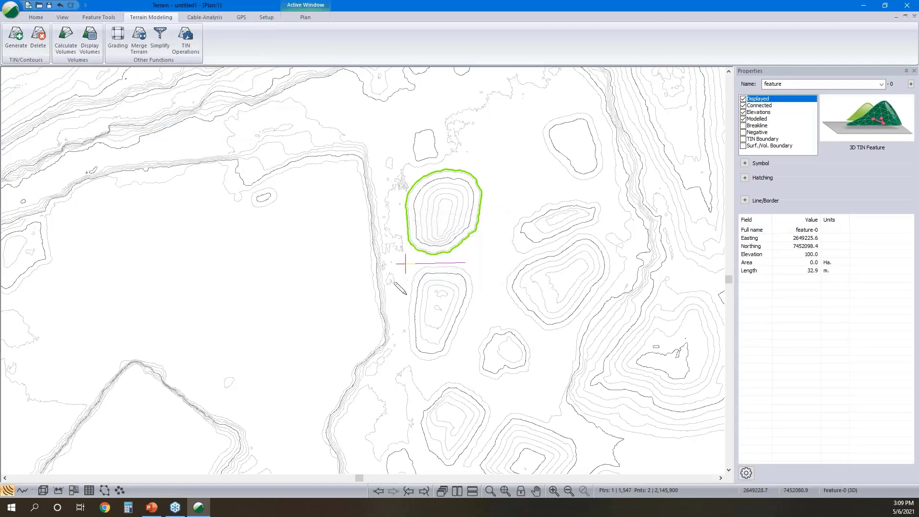
pyautogui.click(400, 316)
pyautogui.press('Escape')
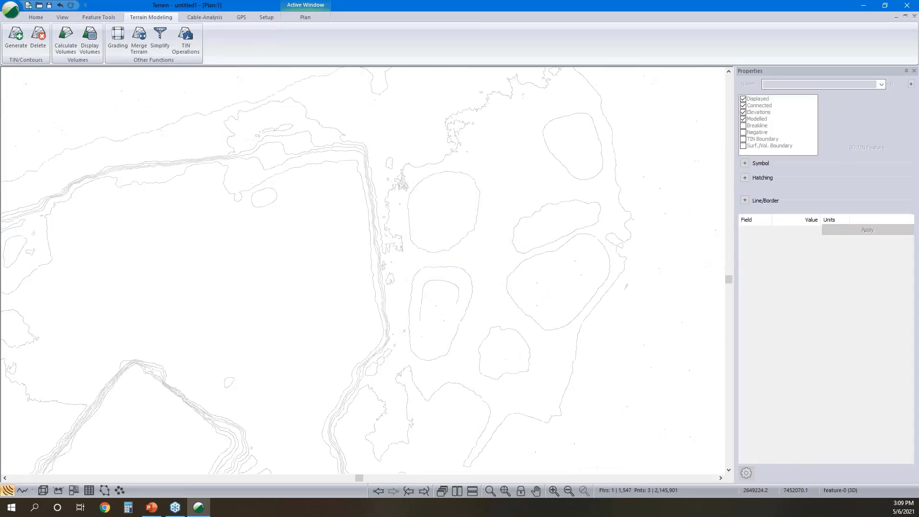
# - Select the outermost contour of the stockpile just south of Pile 1 and create a circular buffer on its left side
pyautogui.click(422, 267)
pyautogui.rightClick(422, 267)
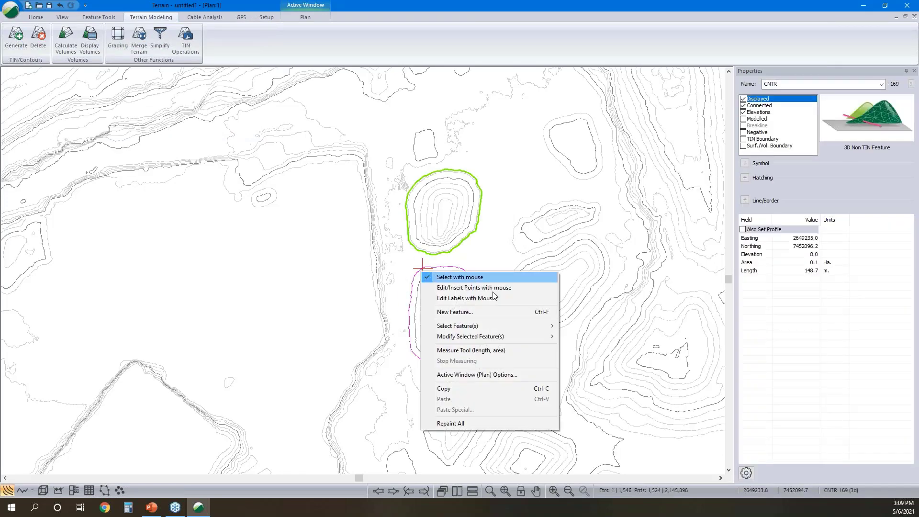
pyautogui.moveTo(505, 337)
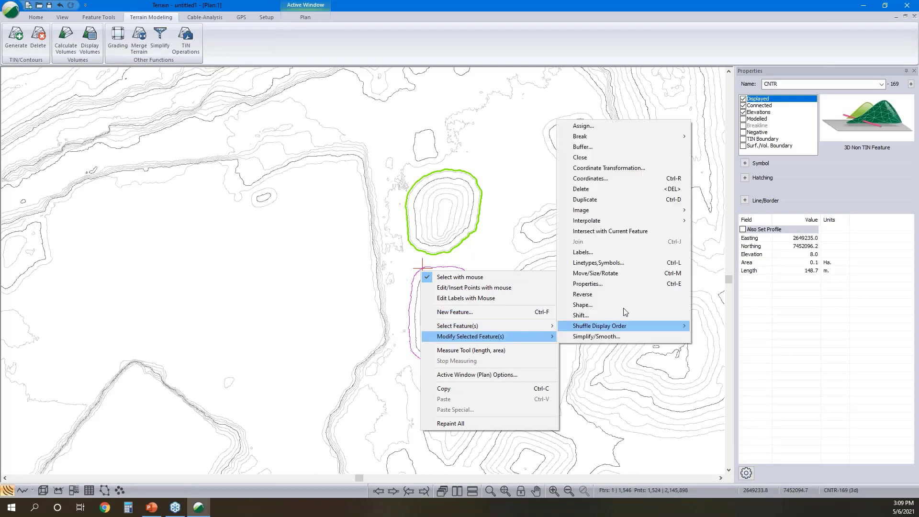
pyautogui.click(642, 146)
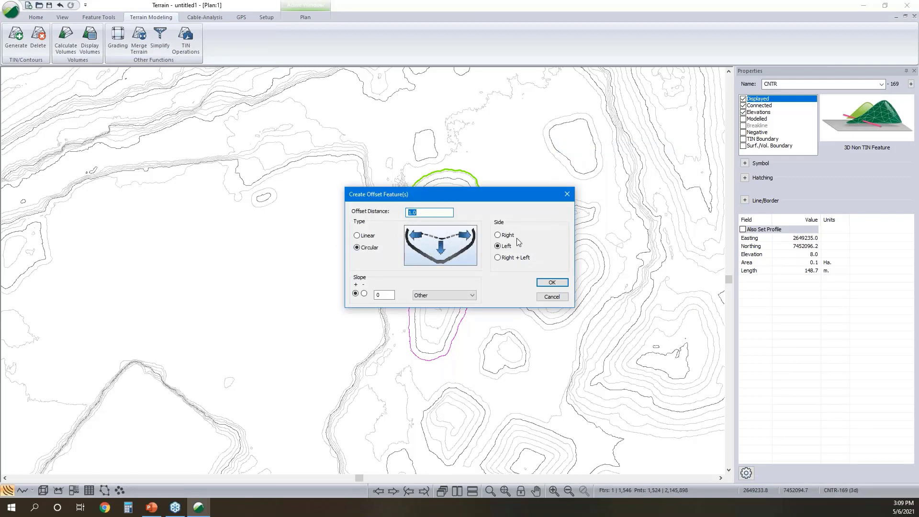
pyautogui.click(553, 283)
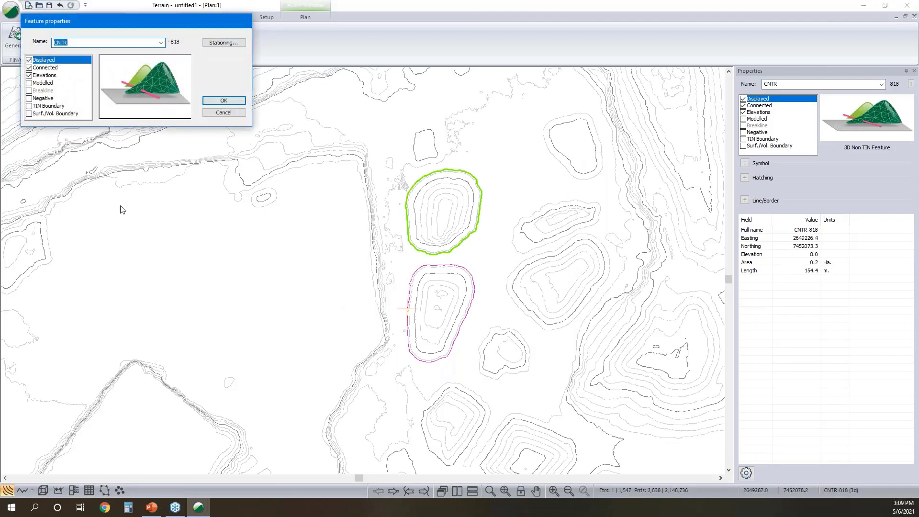
# - Name the second buffer feature Pile 2 and make it a modelled surface/volume boundary without its own elevations
pyautogui.write('Pile 2')
pyautogui.click(30, 83)
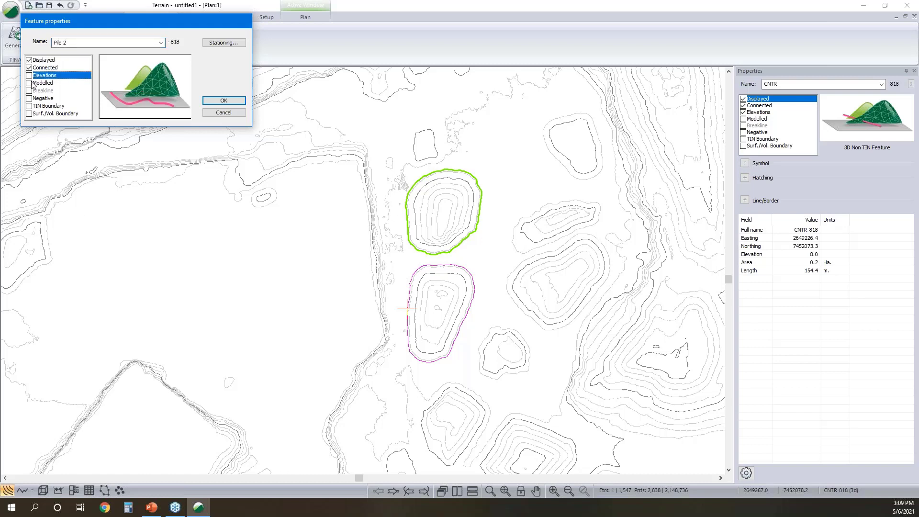
pyautogui.click(29, 114)
pyautogui.click(223, 101)
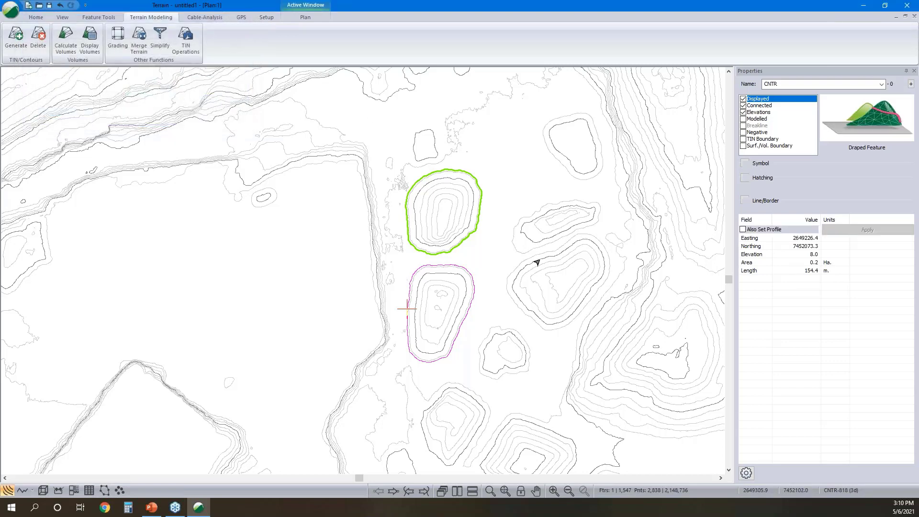
# - Give the Pile 2 outline line type 5 - thick (medium) and the green color (128,255,0), and deselect it
pyautogui.hotkey('ctrl', 'f')
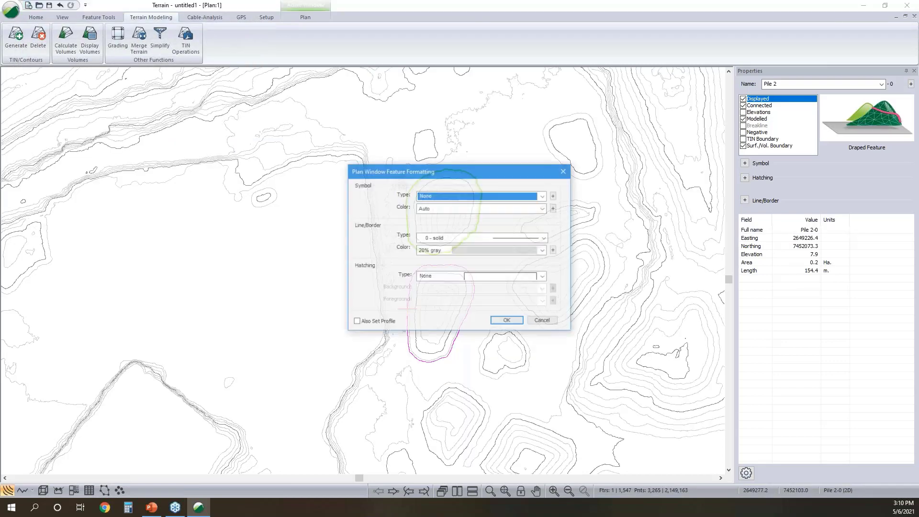
pyautogui.click(499, 239)
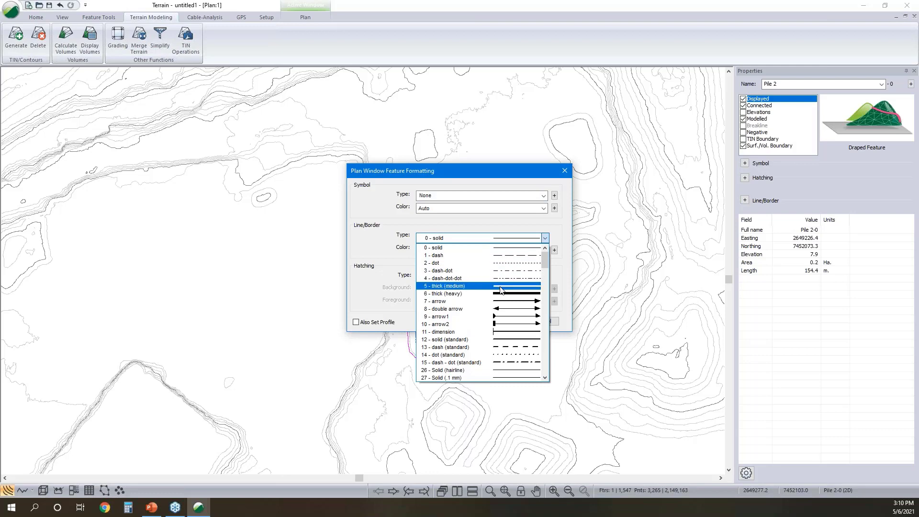
pyautogui.click(501, 288)
pyautogui.click(505, 249)
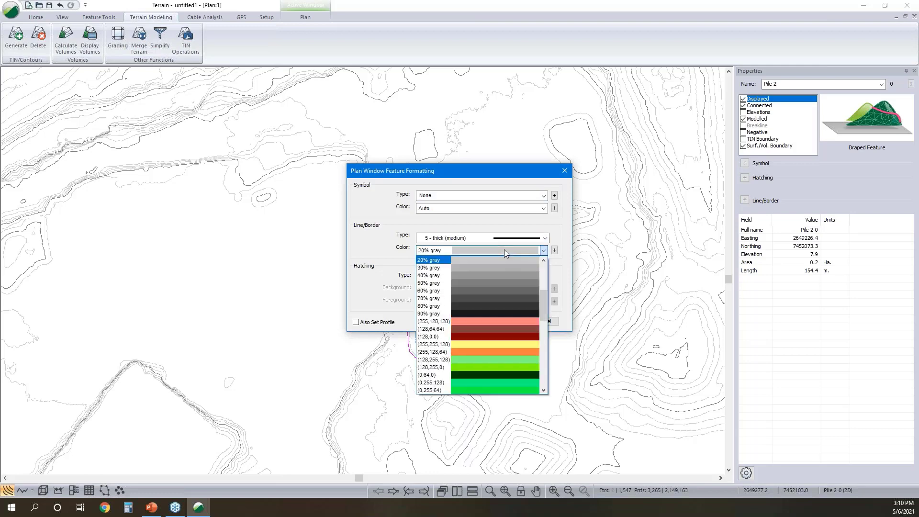
pyautogui.click(490, 367)
pyautogui.click(508, 321)
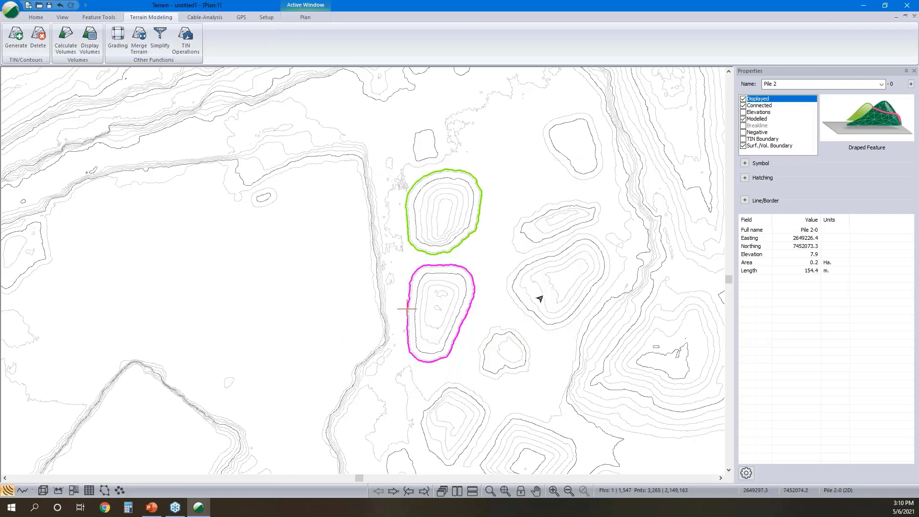
pyautogui.click(492, 265)
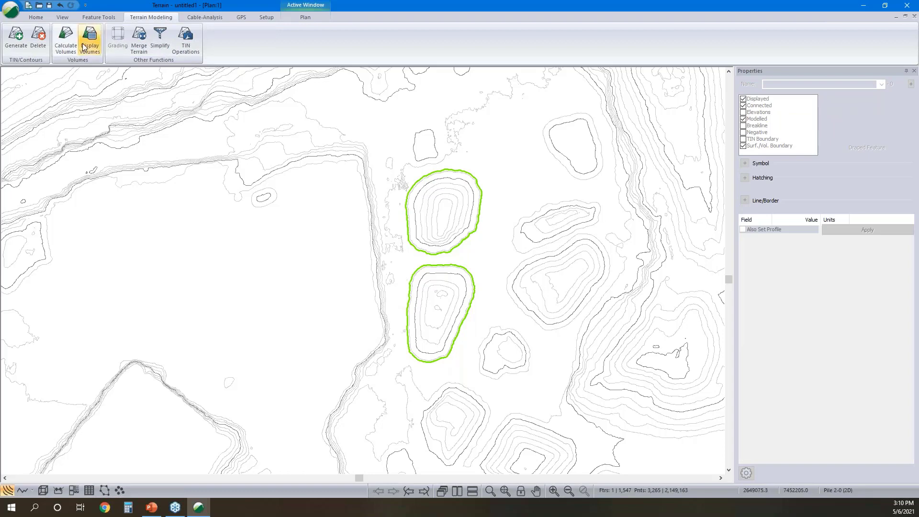
# - Calculate the volume enclosed by a single surface, with volumes and surface properties reported by polygon
pyautogui.click(66, 41)
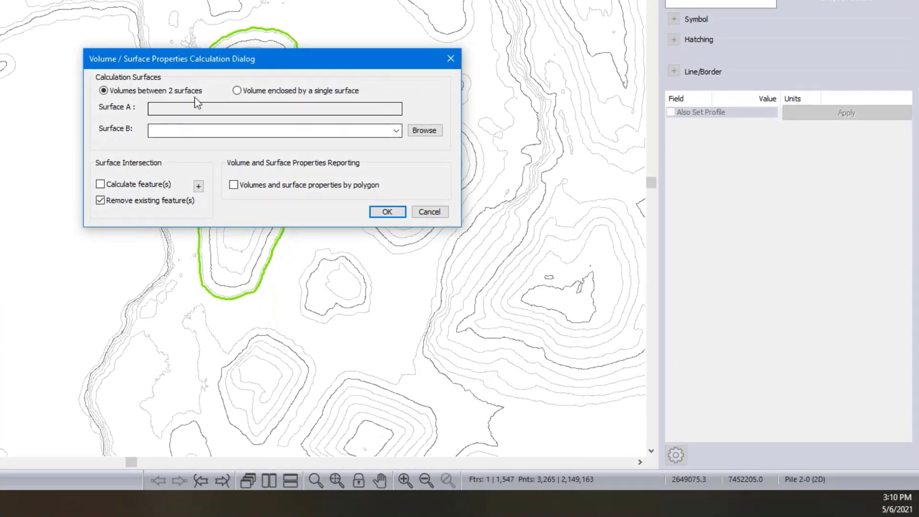
pyautogui.click(237, 91)
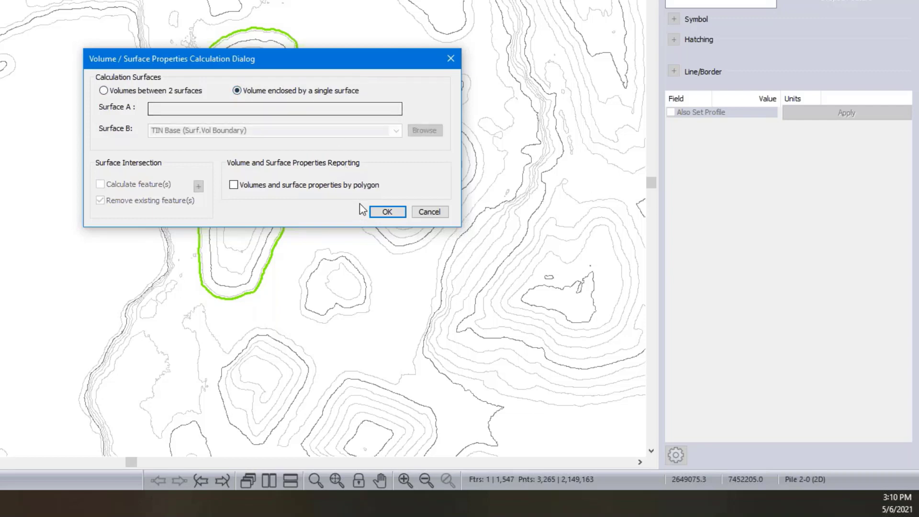
pyautogui.click(233, 186)
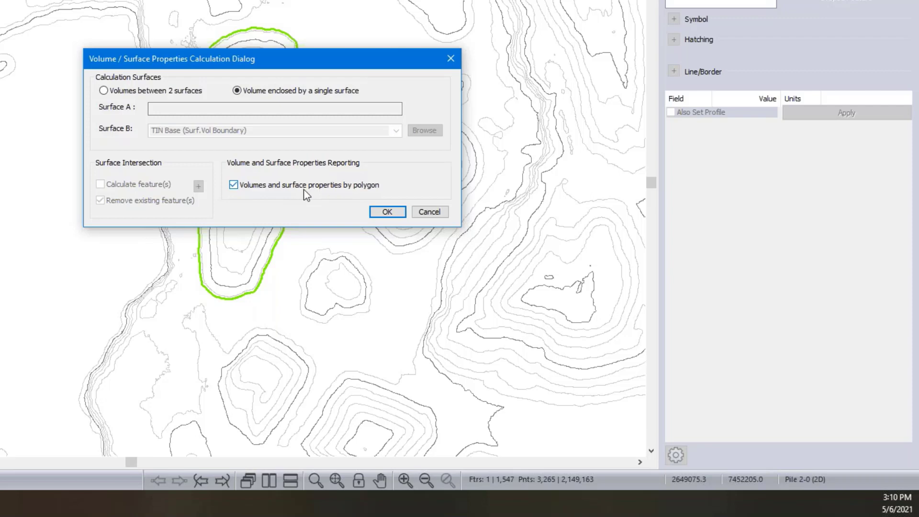
pyautogui.click(388, 212)
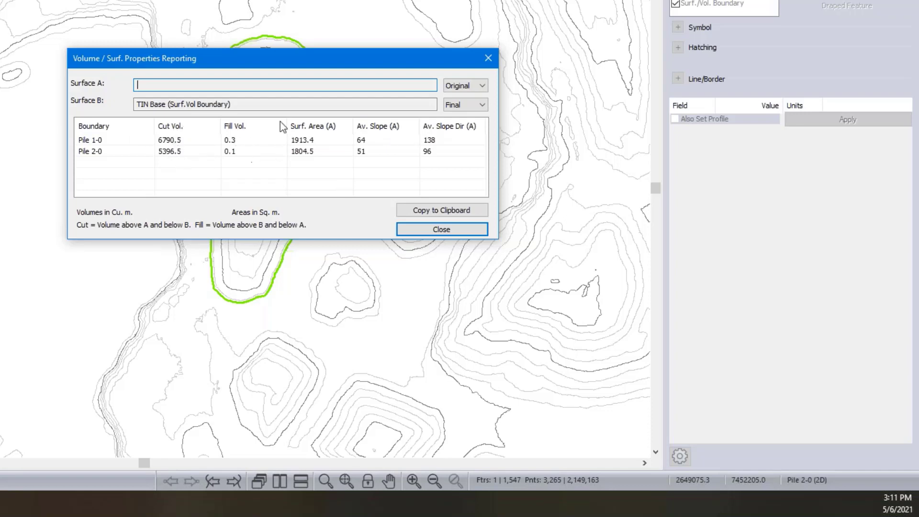
# - Set Surface B to Original in the volume report and close the report
pyautogui.click(477, 104)
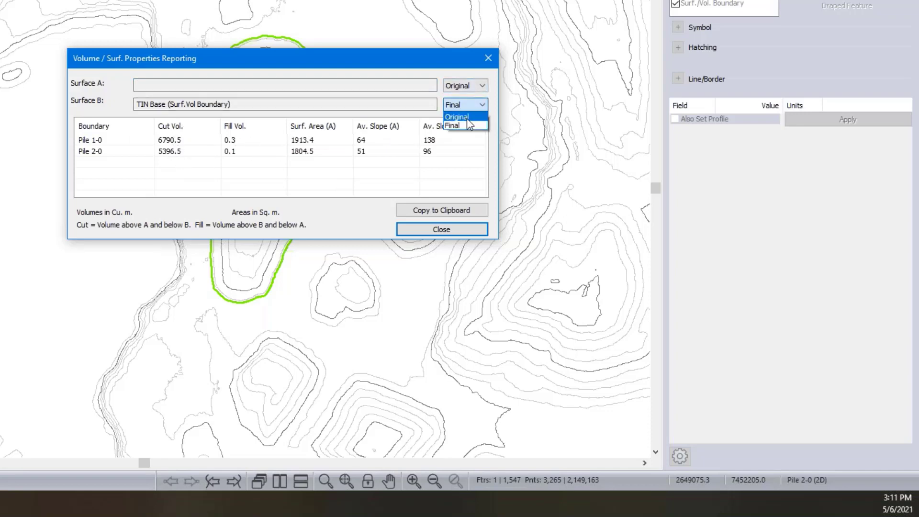
pyautogui.click(466, 117)
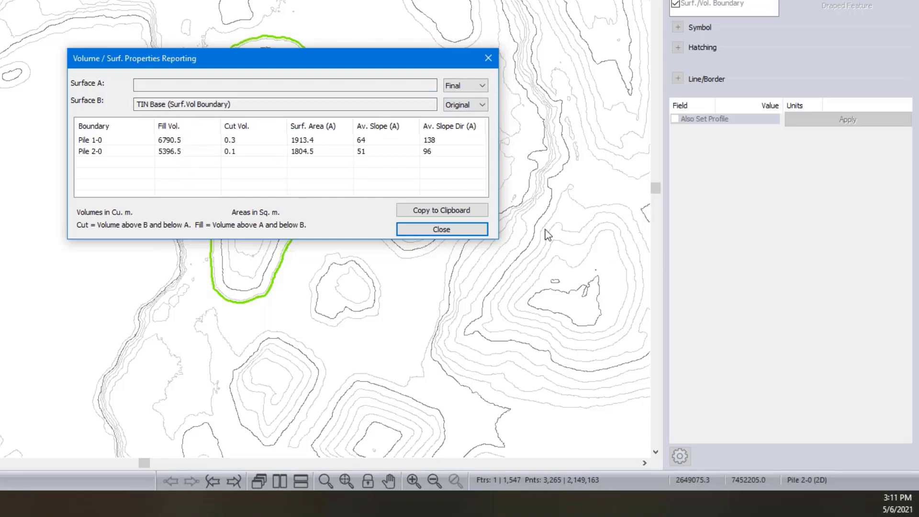
pyautogui.click(460, 231)
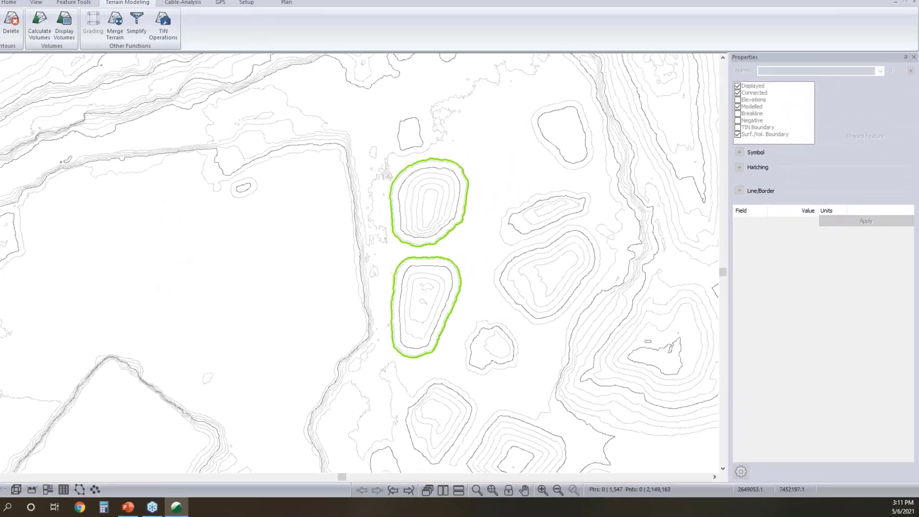
# - Save the terrain model as Topo in the As Built - Pit folder
pyautogui.click(11, 8)
pyautogui.click(24, 97)
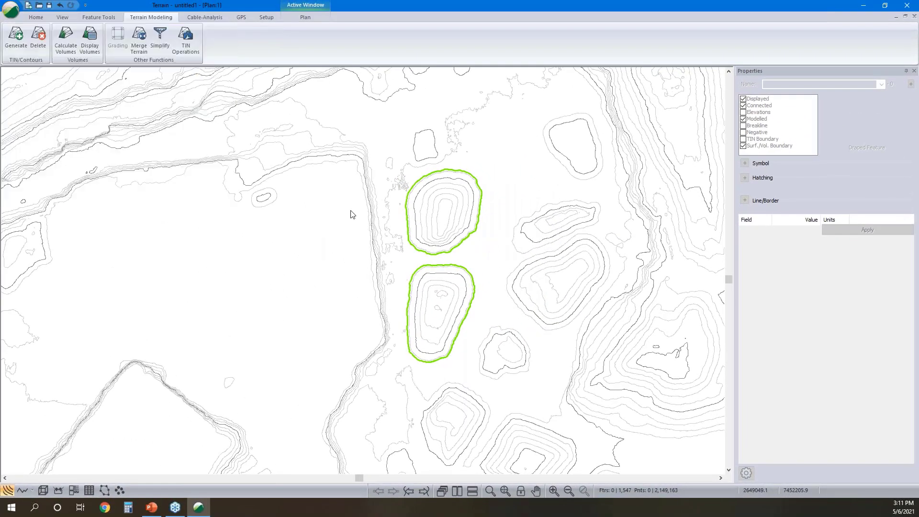
pyautogui.write('T')
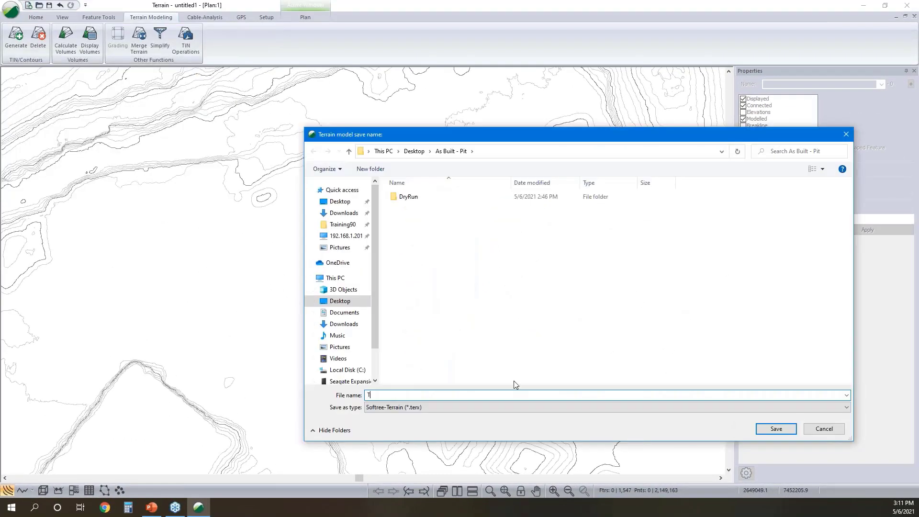
pyautogui.write('opo')
pyautogui.click(776, 429)
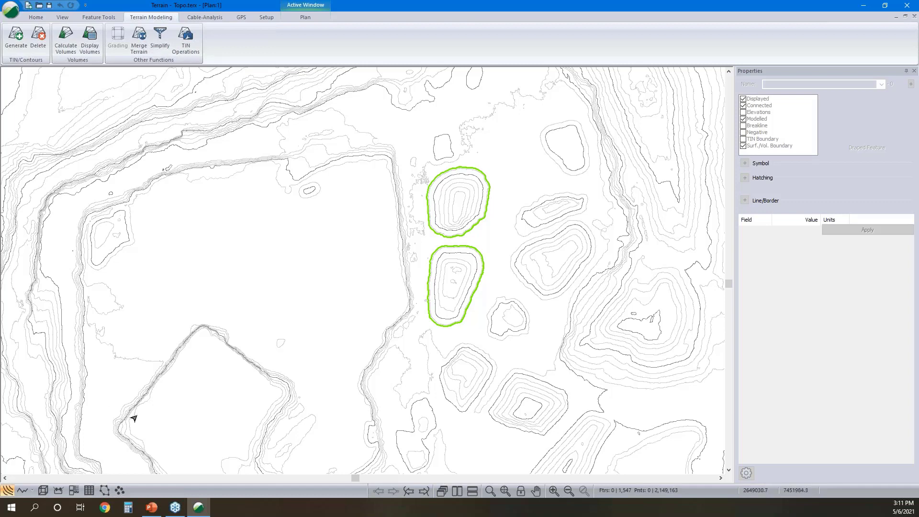
# - Start a new terrain and open the file insertion dialog
pyautogui.moveTo(136, 413)
pyautogui.click(862, 5)
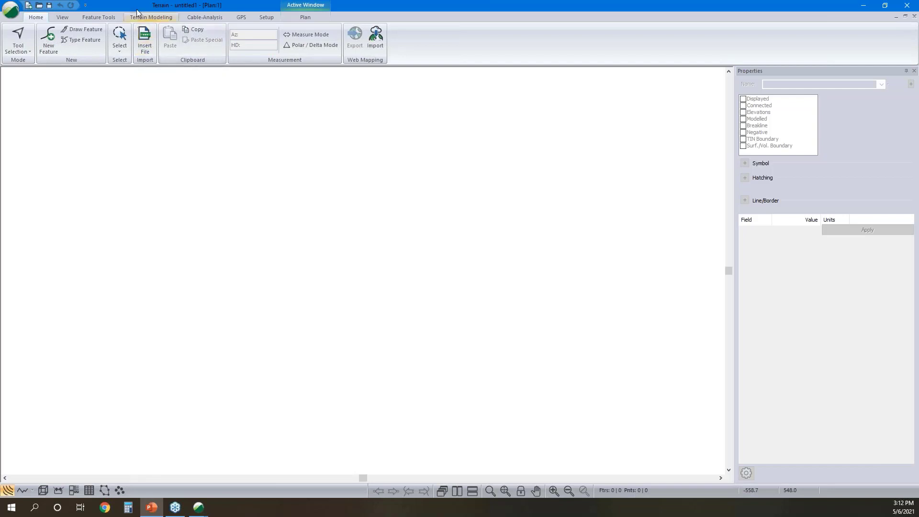
pyautogui.click(149, 44)
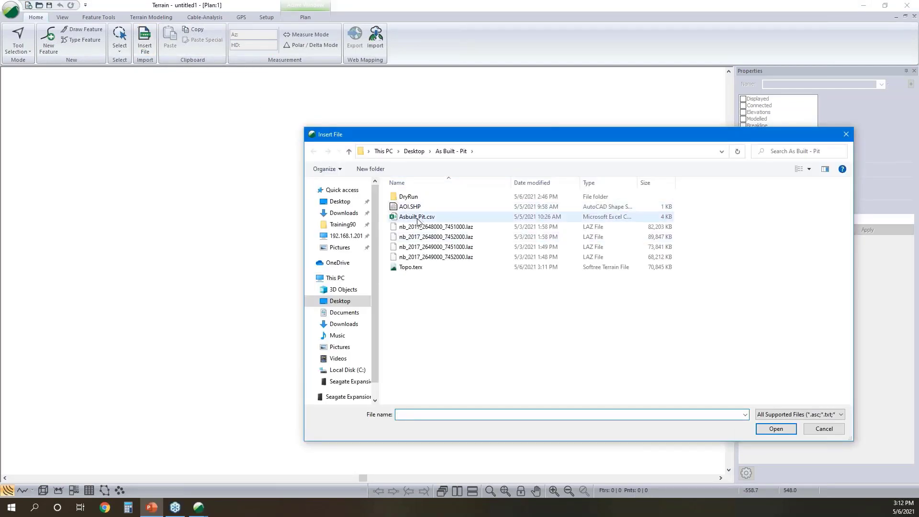
# - Examine the contents of Asbuilt Pit.csv in Notepad and close it
pyautogui.click(418, 222)
pyautogui.rightClick(419, 220)
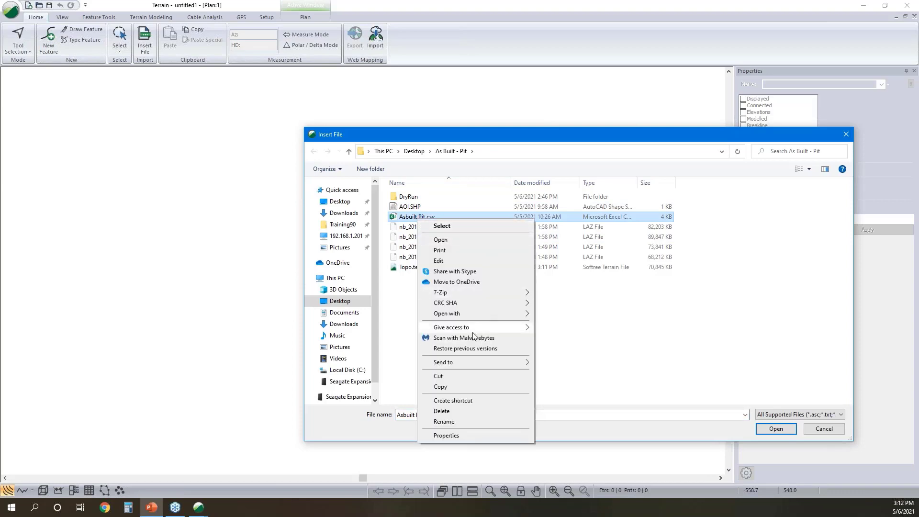
pyautogui.moveTo(481, 313)
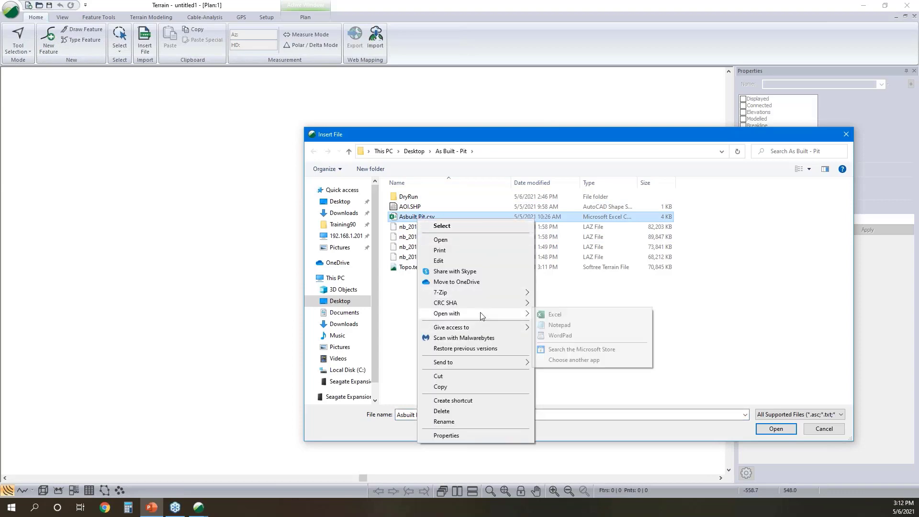
pyautogui.click(560, 326)
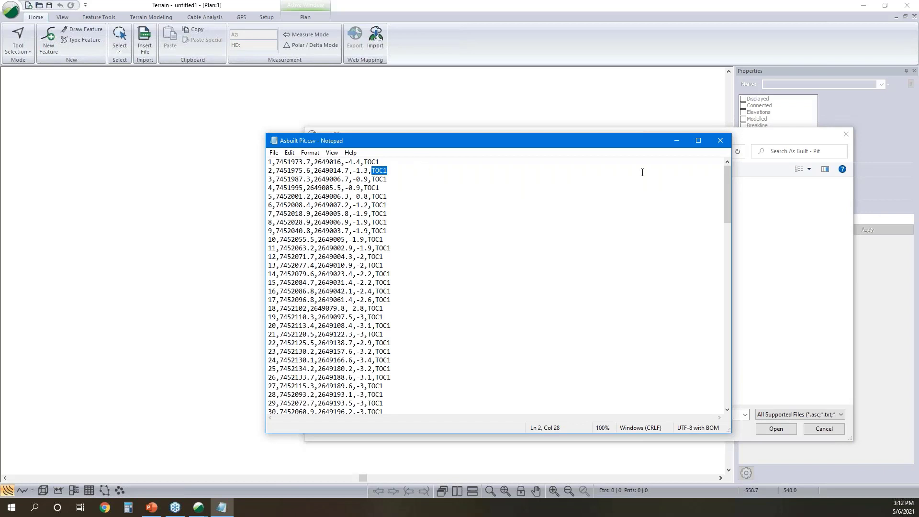
pyautogui.click(721, 141)
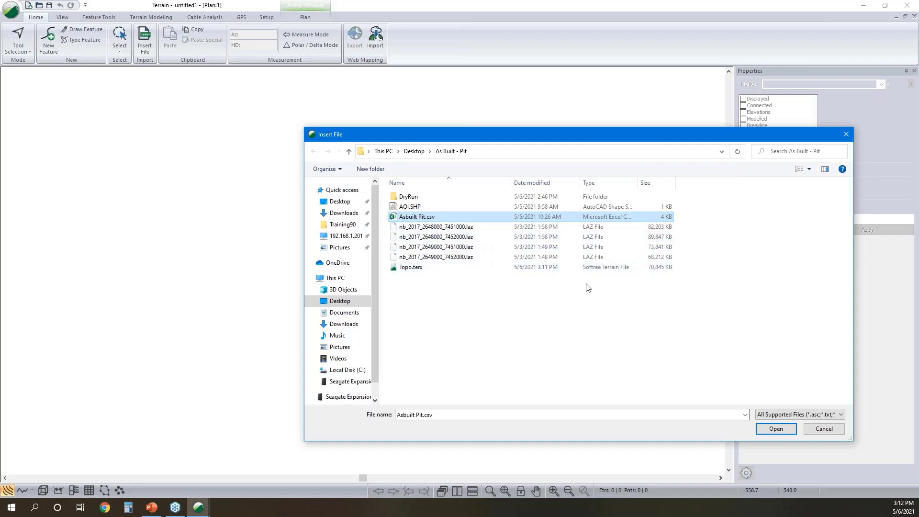
# - Insert Asbuilt Pit.csv using the As Built - Pit import format
pyautogui.click(776, 429)
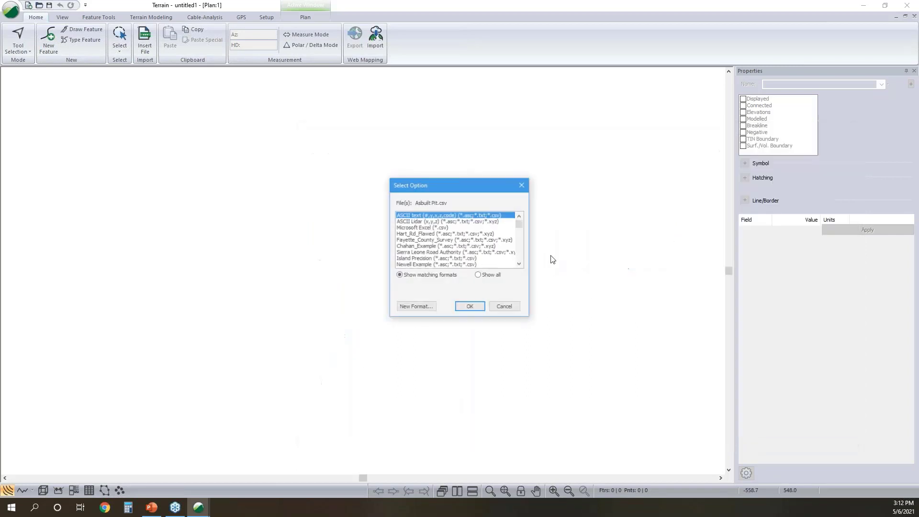
pyautogui.scroll(-3, 487, 228)
pyautogui.scroll(-10, 487, 228)
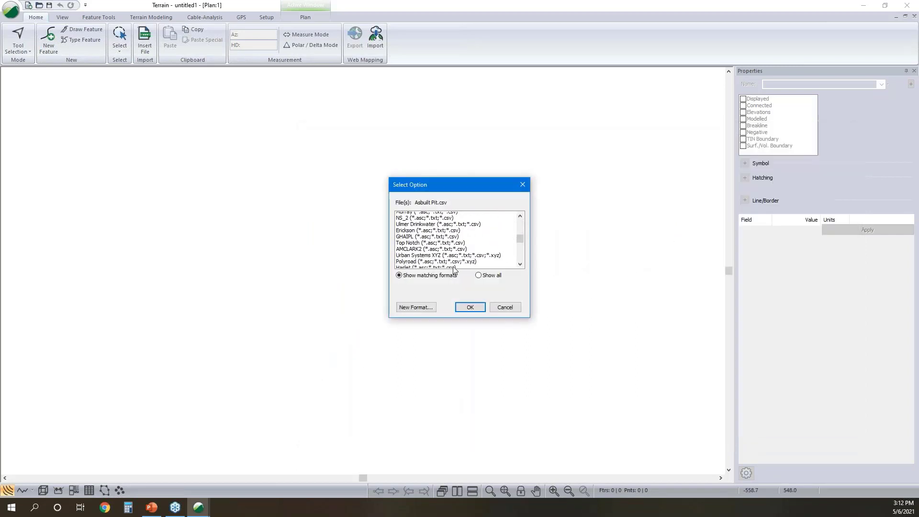
pyautogui.click(425, 309)
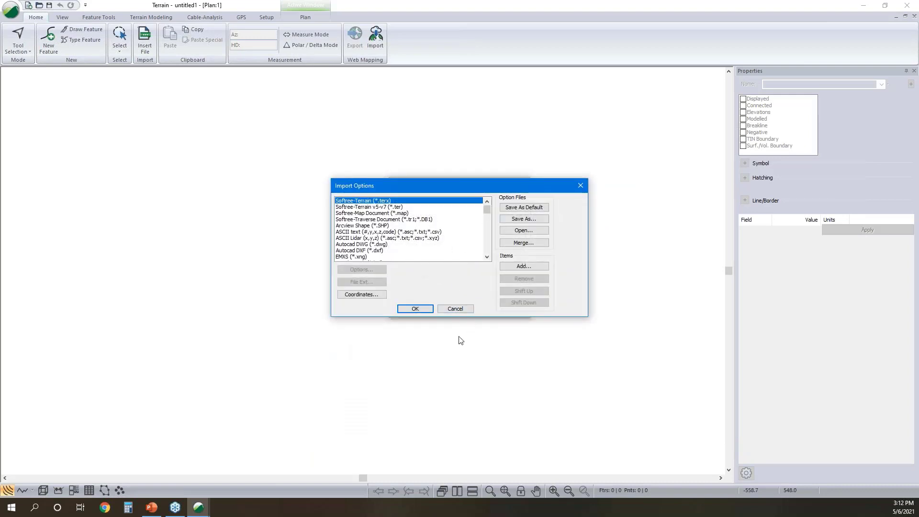
pyautogui.click(457, 309)
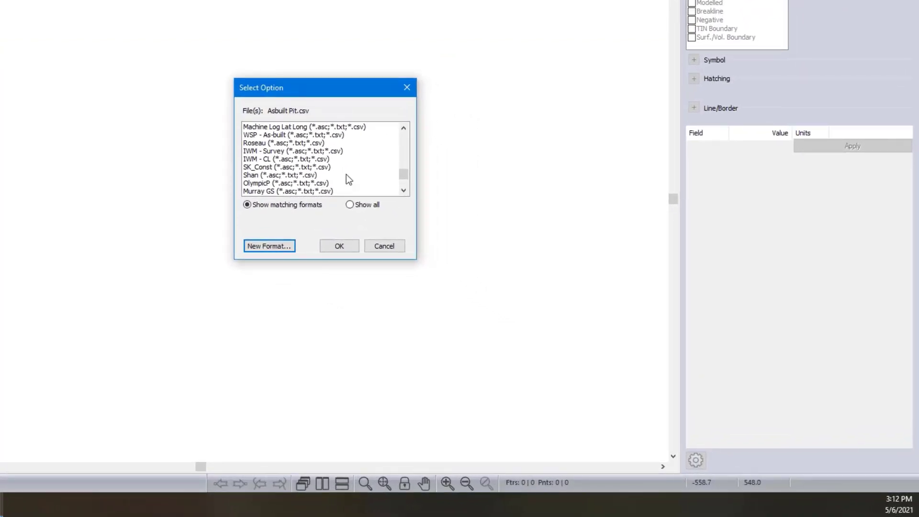
pyautogui.scroll(-2, 385, 162)
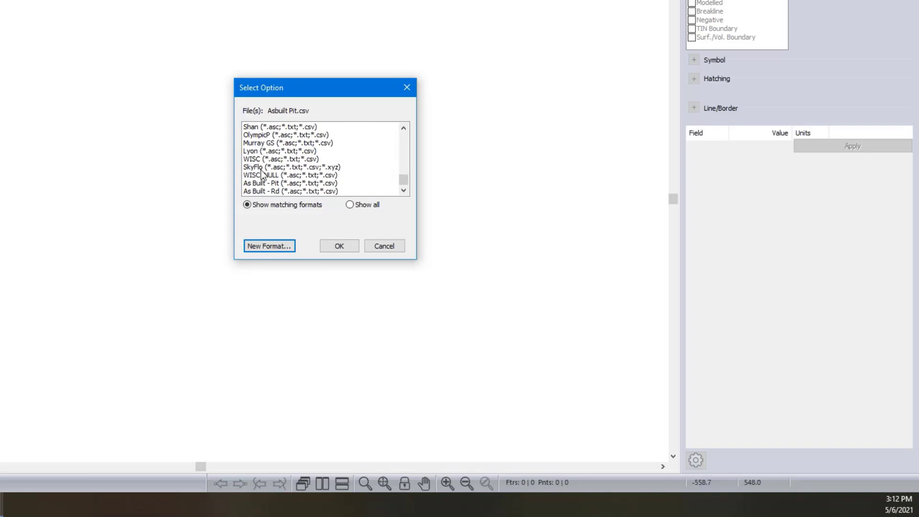
pyautogui.click(297, 183)
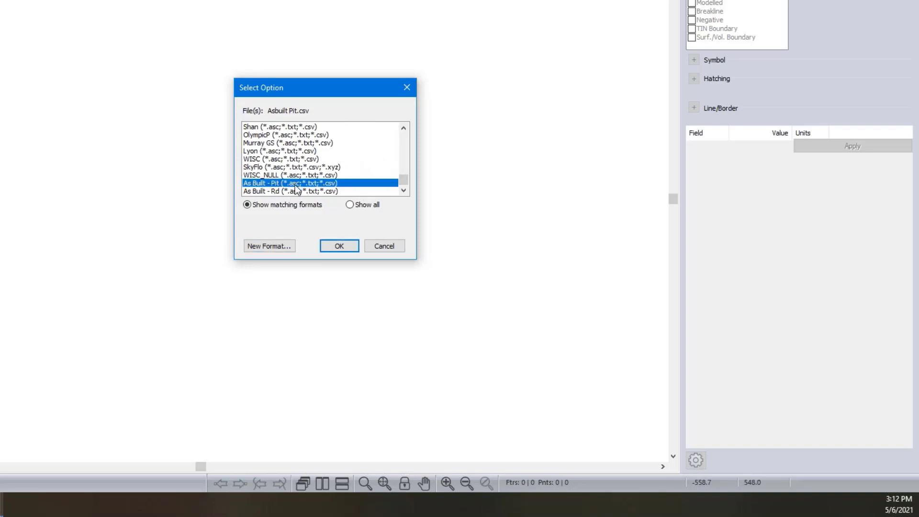
pyautogui.click(346, 244)
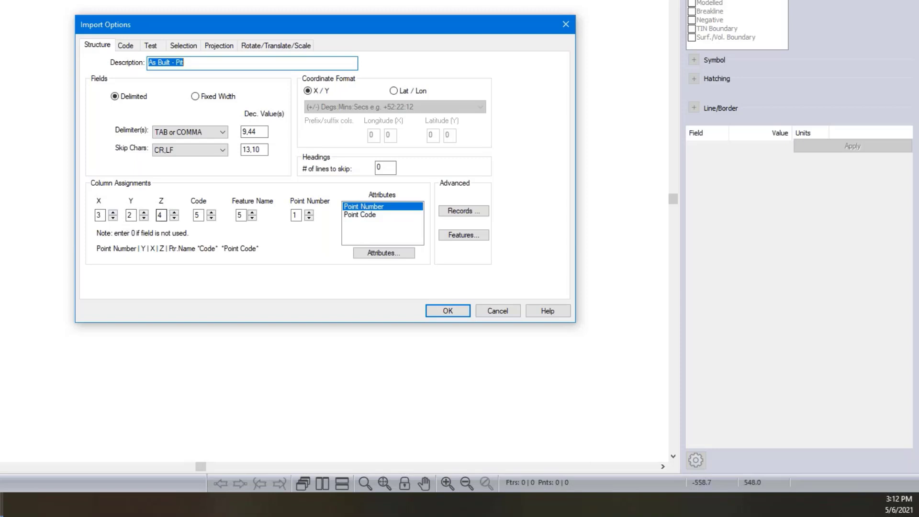
# - Review the import format's Point Code column assignment and the code properties of TOC*, BOC* and FG*
pyautogui.click(376, 215)
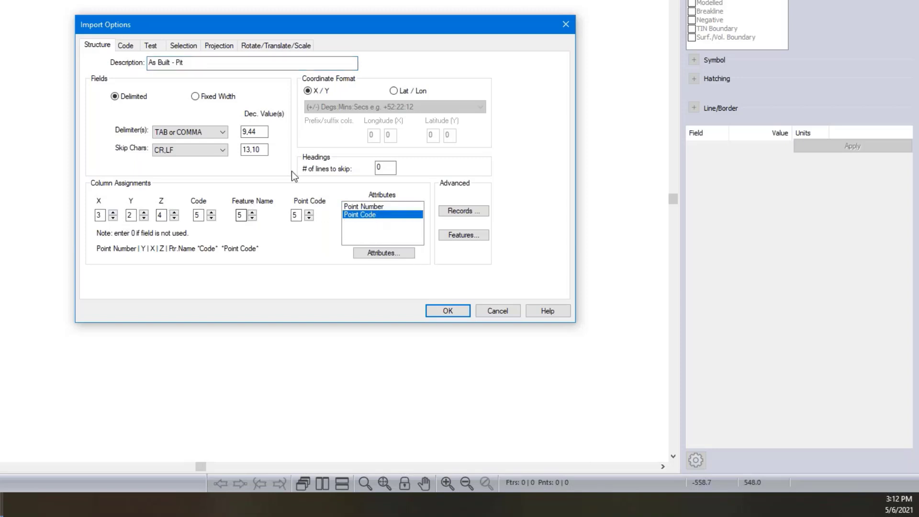
pyautogui.click(127, 45)
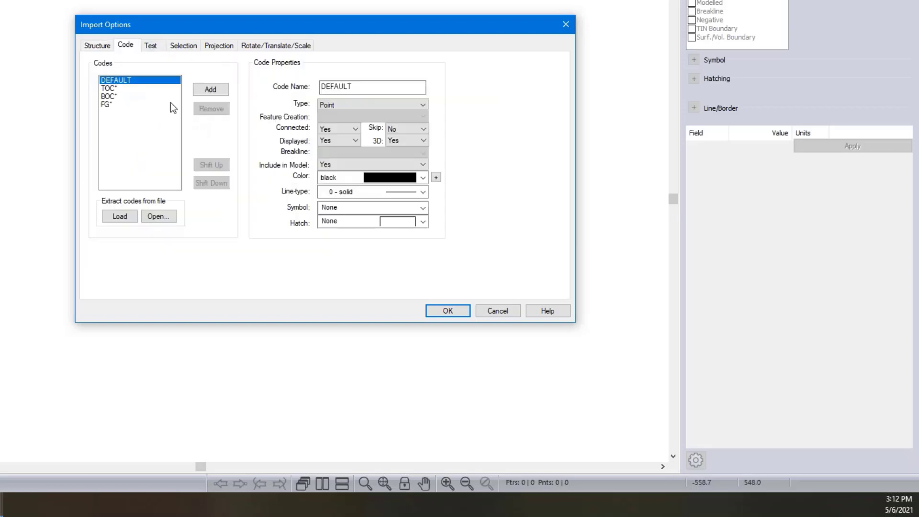
pyautogui.click(117, 89)
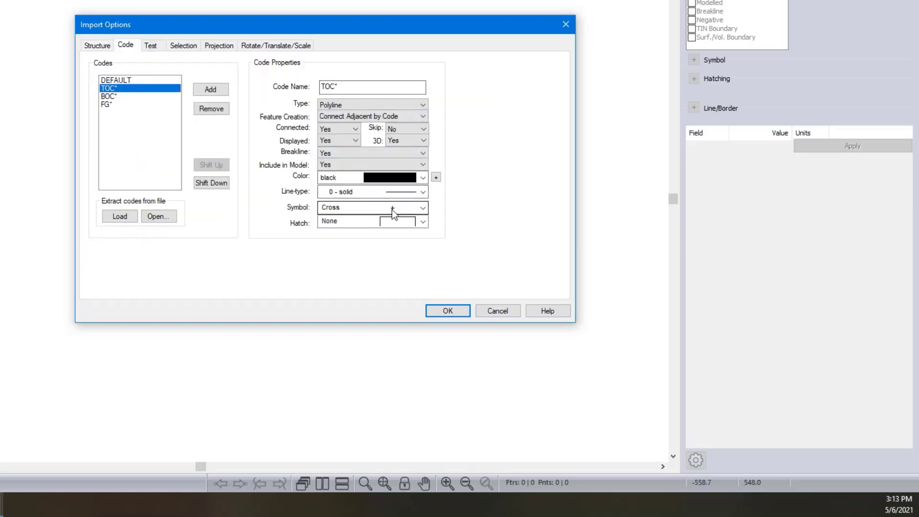
pyautogui.click(121, 96)
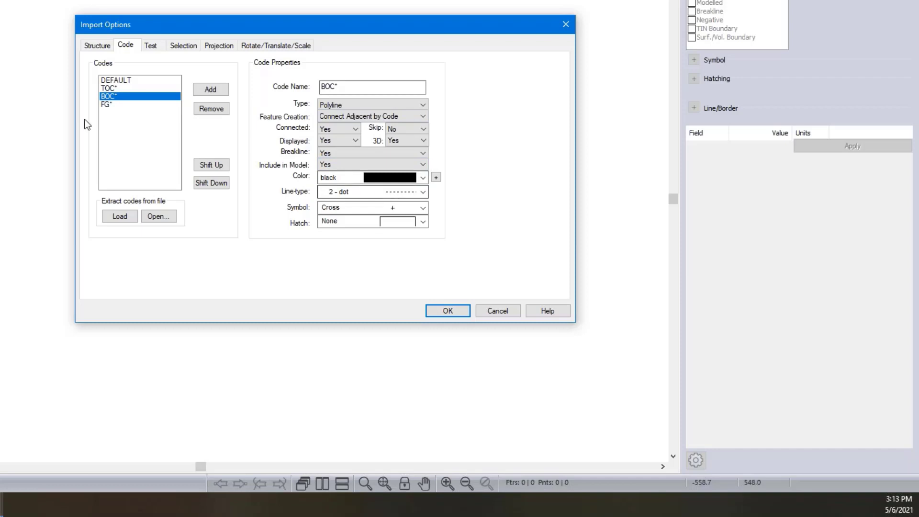
pyautogui.click(125, 103)
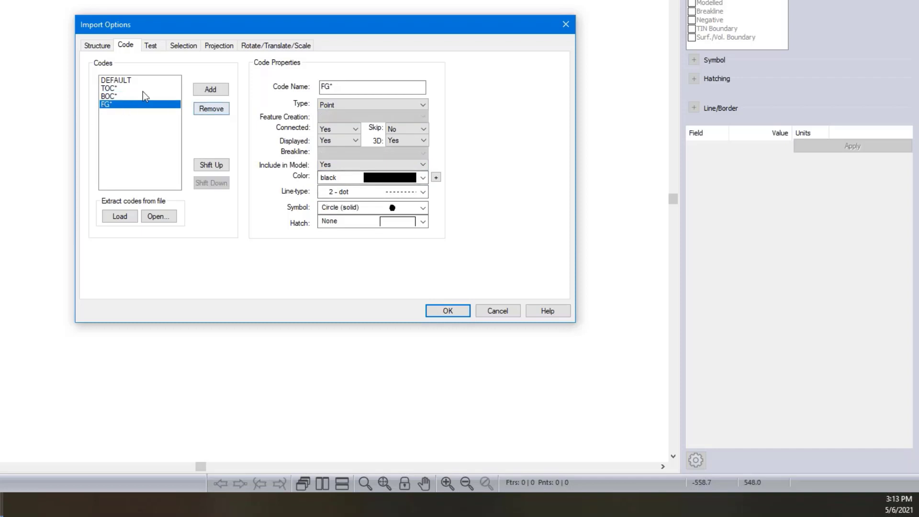
pyautogui.click(143, 89)
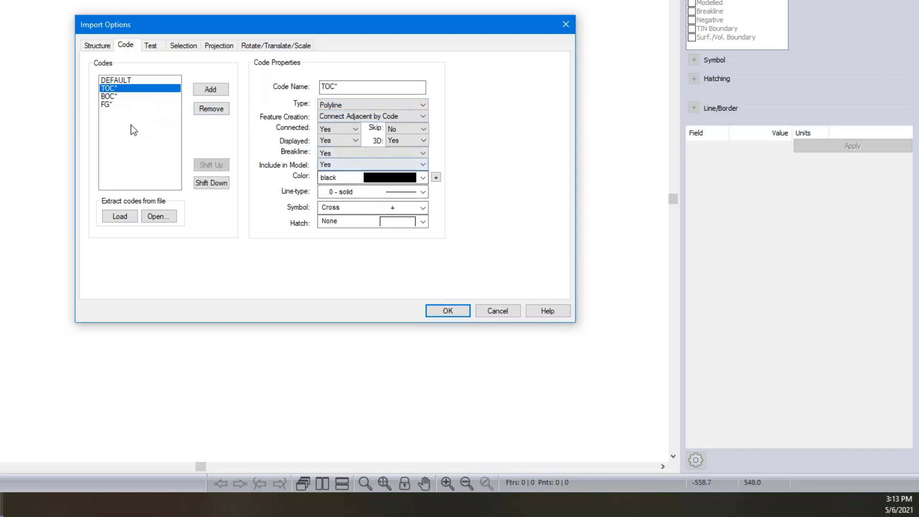
pyautogui.click(149, 101)
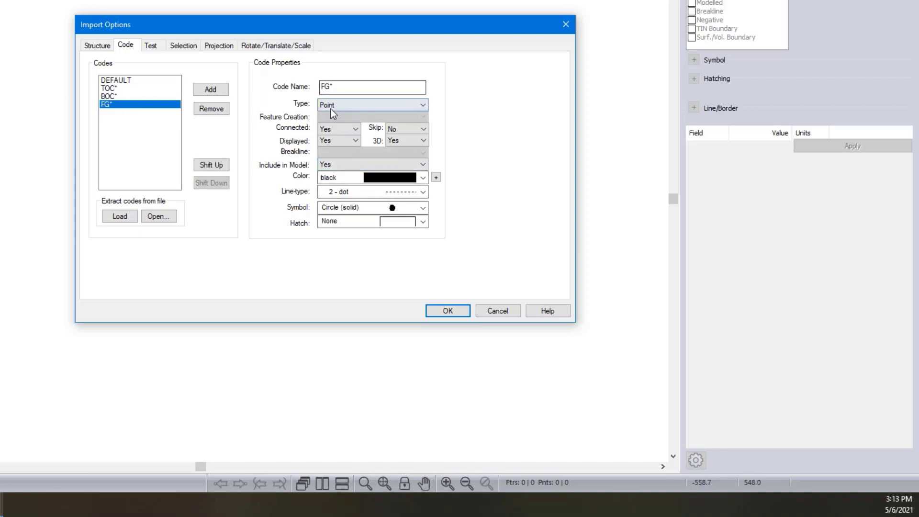
# - Set the current projection for the import from EPSG code 2953
pyautogui.click(219, 45)
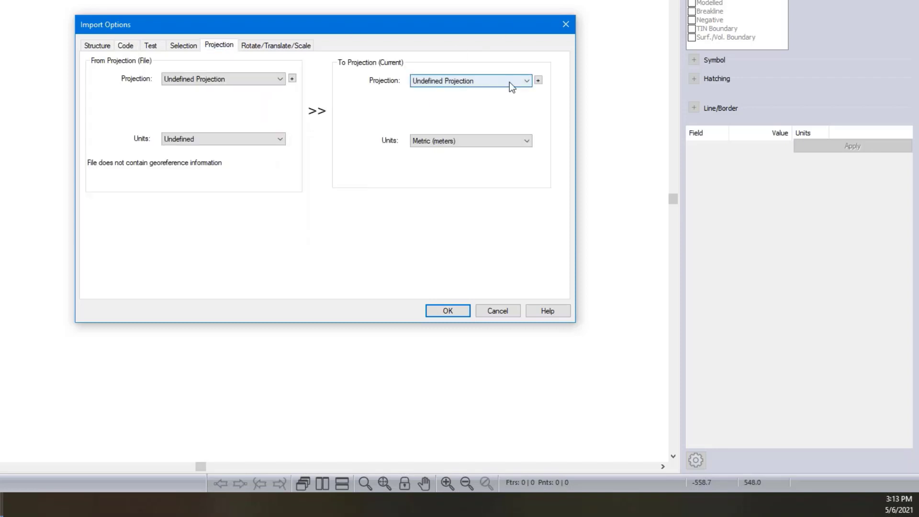
pyautogui.click(538, 80)
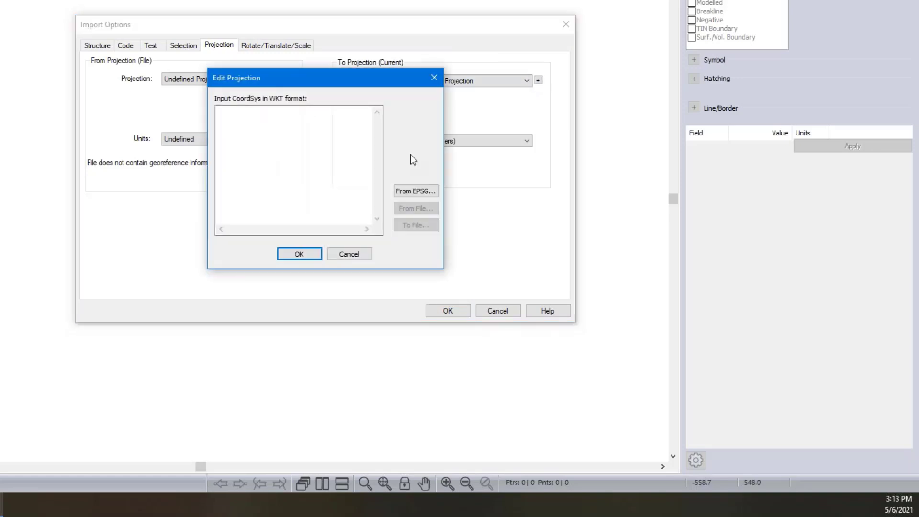
pyautogui.click(424, 193)
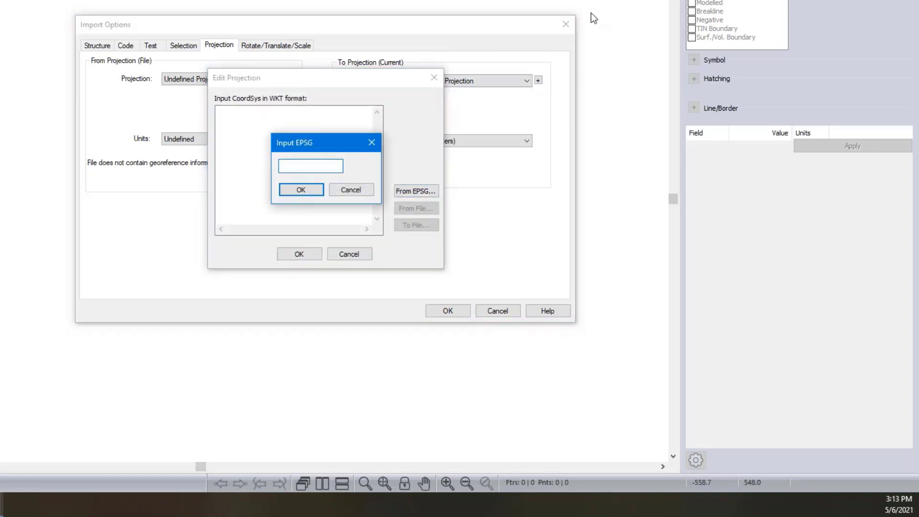
pyautogui.write('2953')
pyautogui.click(293, 192)
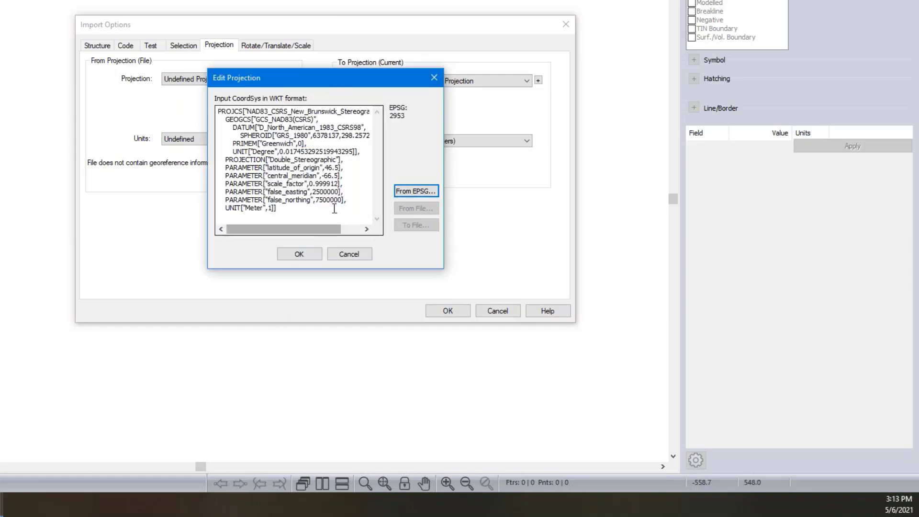
pyautogui.click(310, 253)
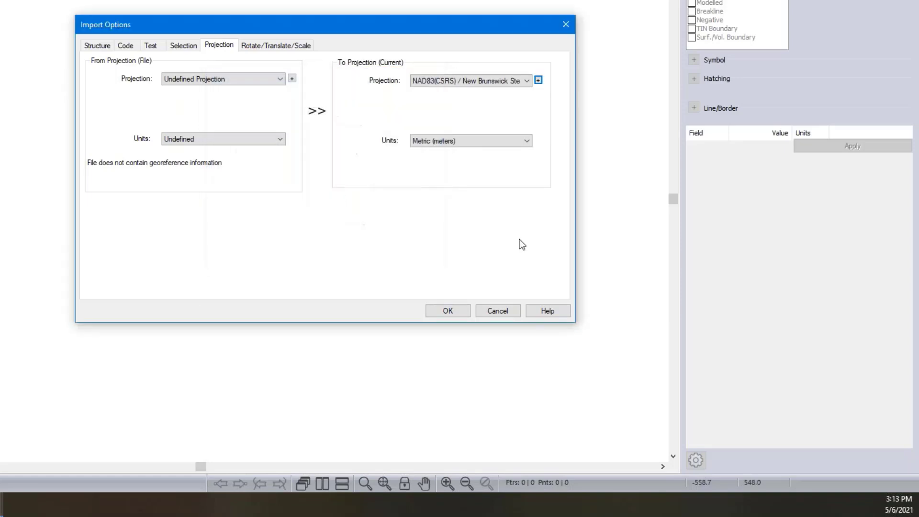
# - Complete the import without coordinate conversion and deselect the imported pit features
pyautogui.click(455, 311)
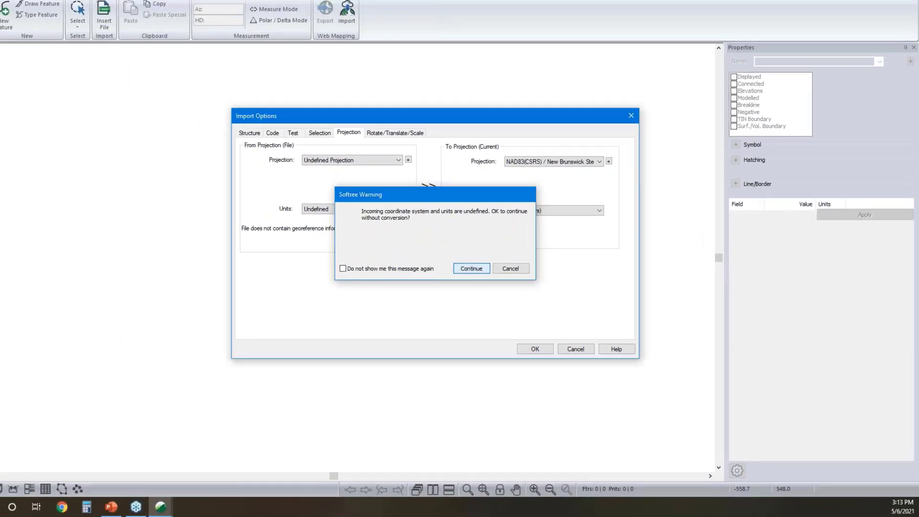
pyautogui.click(471, 269)
pyautogui.scroll(5, 352, 268)
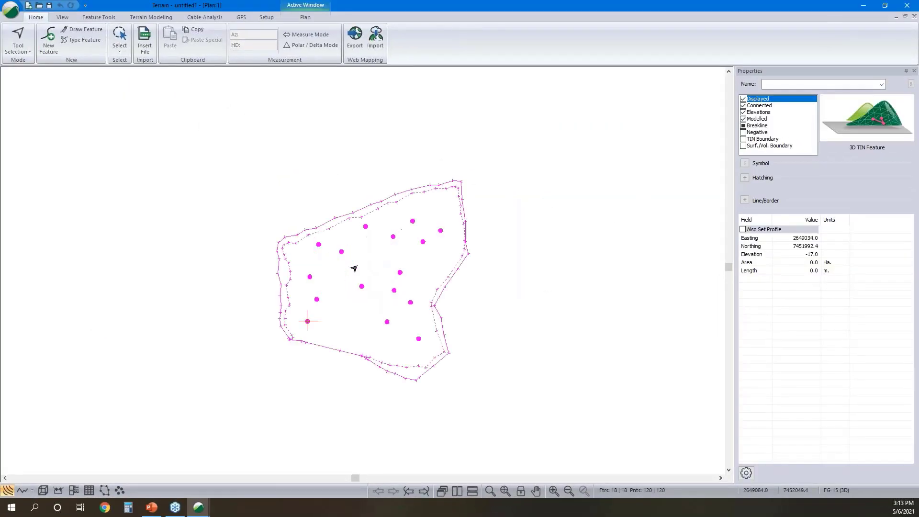
pyautogui.click(559, 240)
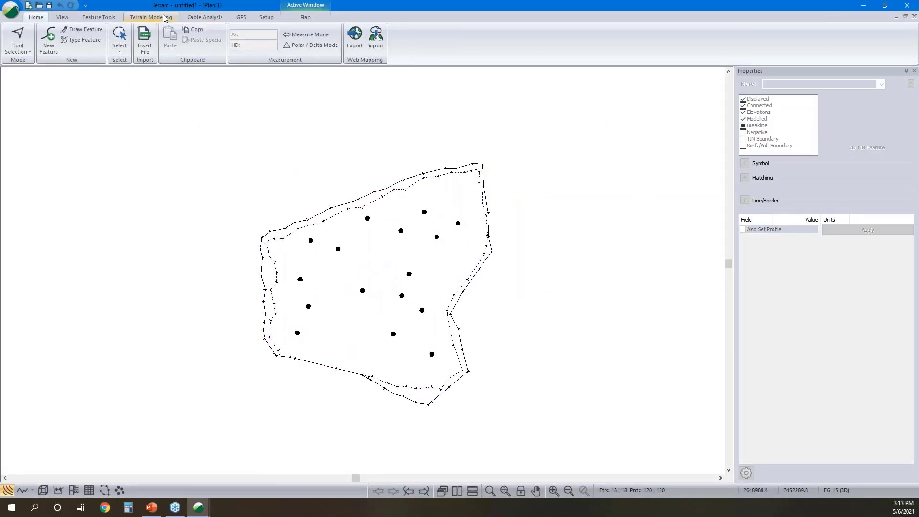
# - Generate the pit's triangulated surface with major contours, their labeling and minor contours turned off
pyautogui.click(151, 18)
pyautogui.click(16, 38)
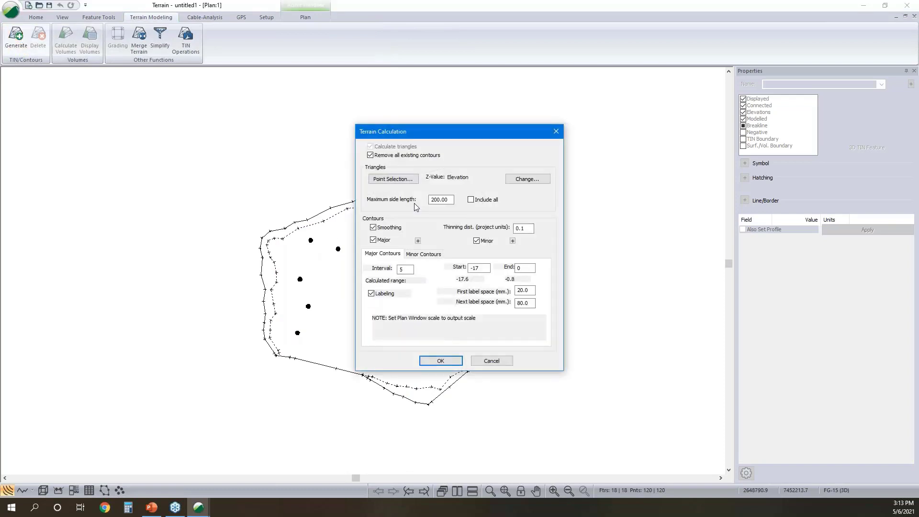
pyautogui.click(372, 294)
pyautogui.click(374, 241)
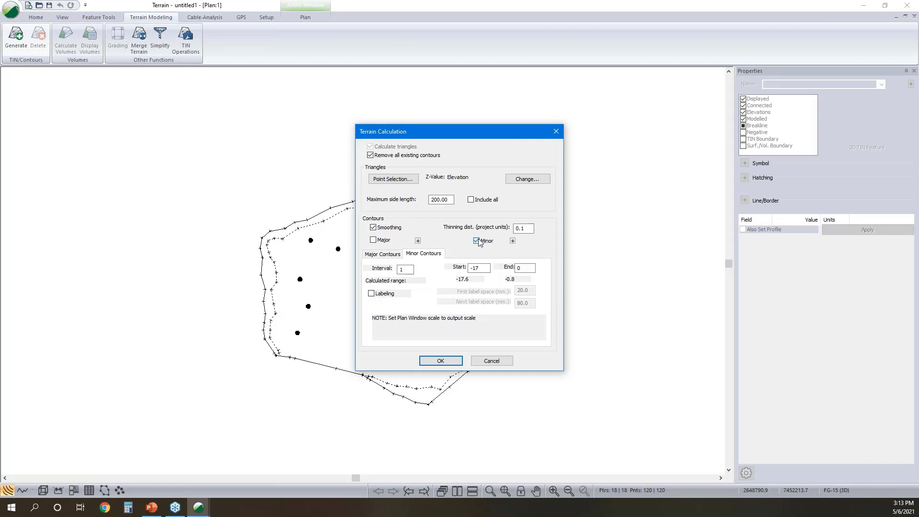
pyautogui.click(477, 241)
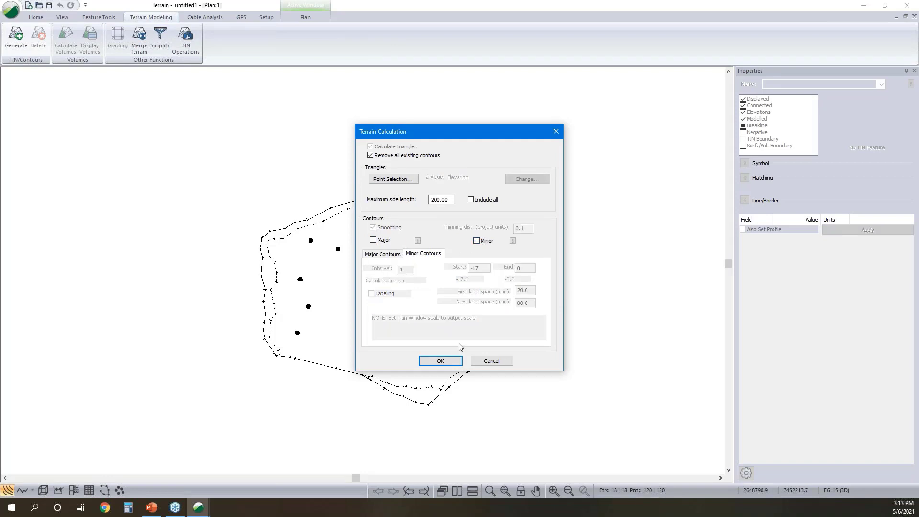
pyautogui.click(441, 361)
# - Open the 3D view of the pit surface and select the TOC1 line to inspect the triangles around the pit edge
pyautogui.click(43, 490)
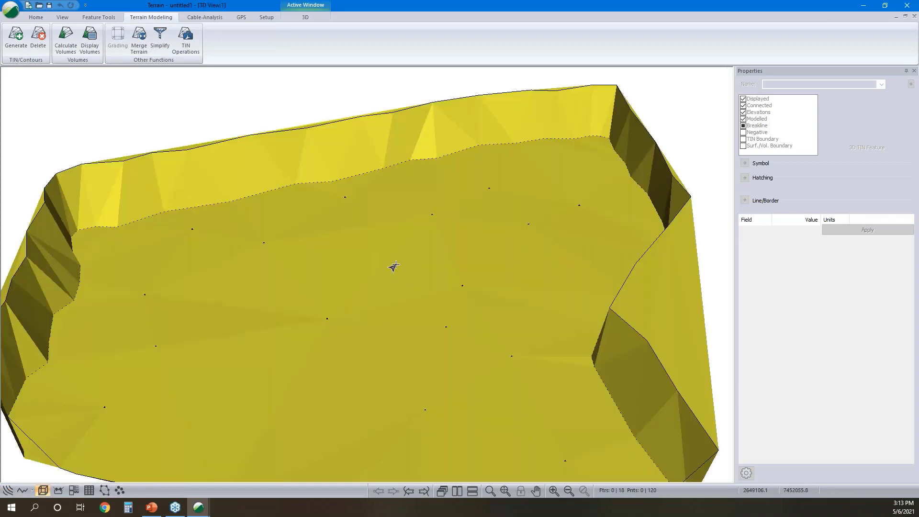
pyautogui.moveTo(360, 313); pyautogui.dragTo(325, 301)
pyautogui.scroll(-3, 360, 288)
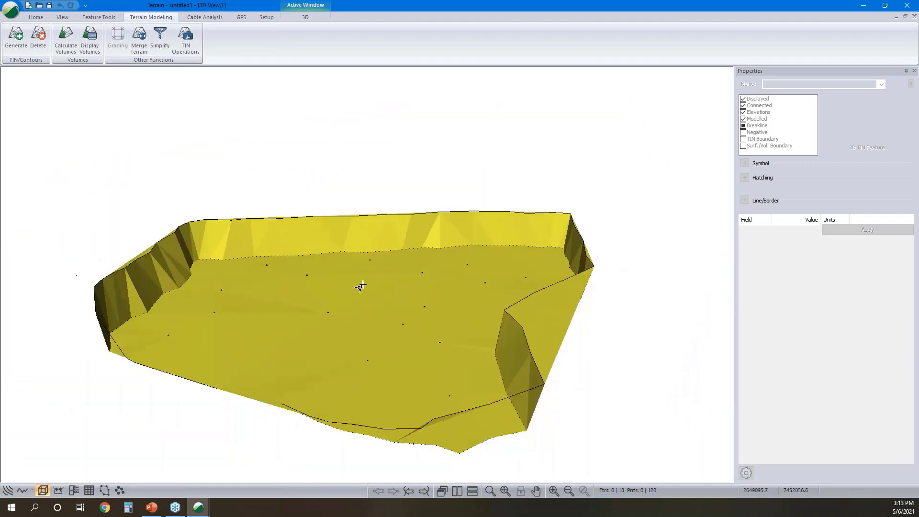
pyautogui.click(515, 332)
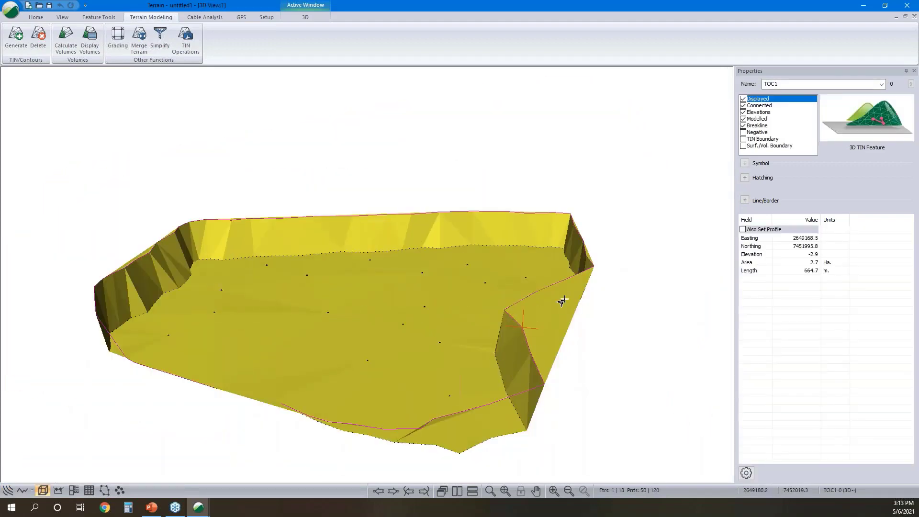
pyautogui.moveTo(560, 302); pyautogui.dragTo(567, 322)
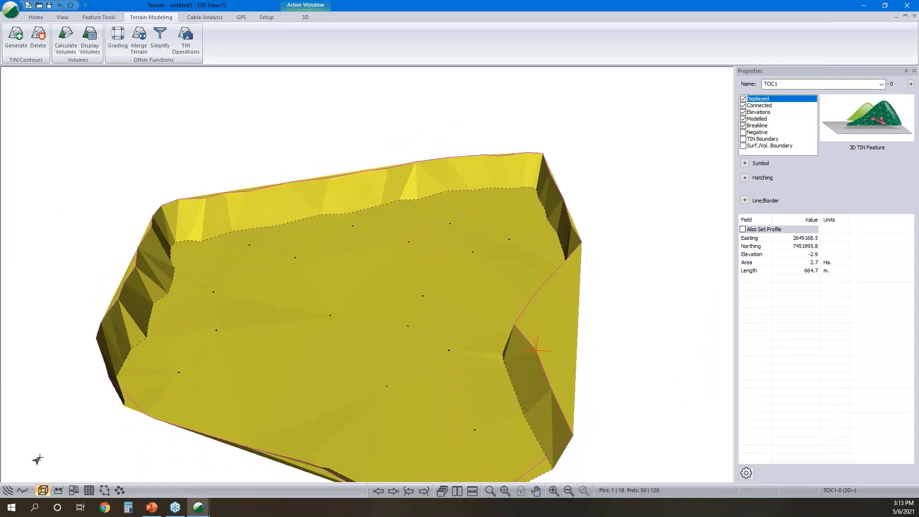
# - Set the TOC1 line as a TIN boundary in the plan view, apply the change and deselect it
pyautogui.click(6, 492)
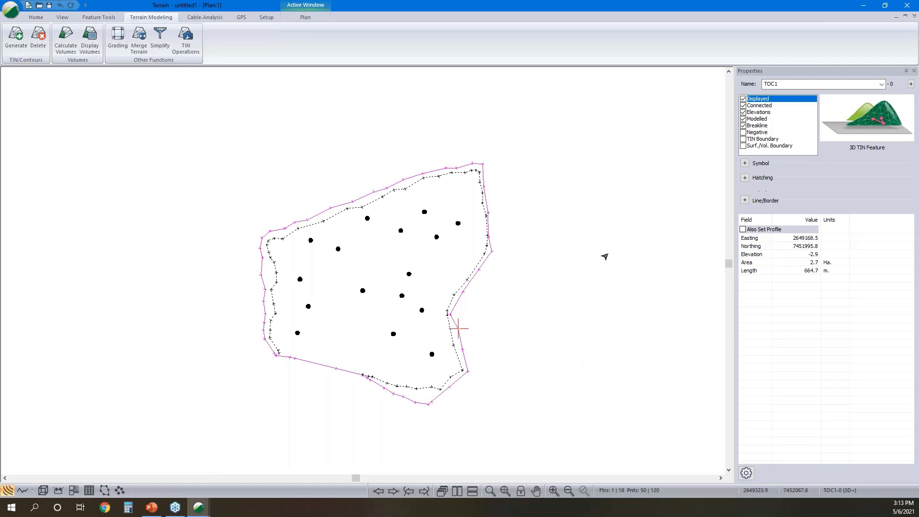
pyautogui.click(743, 139)
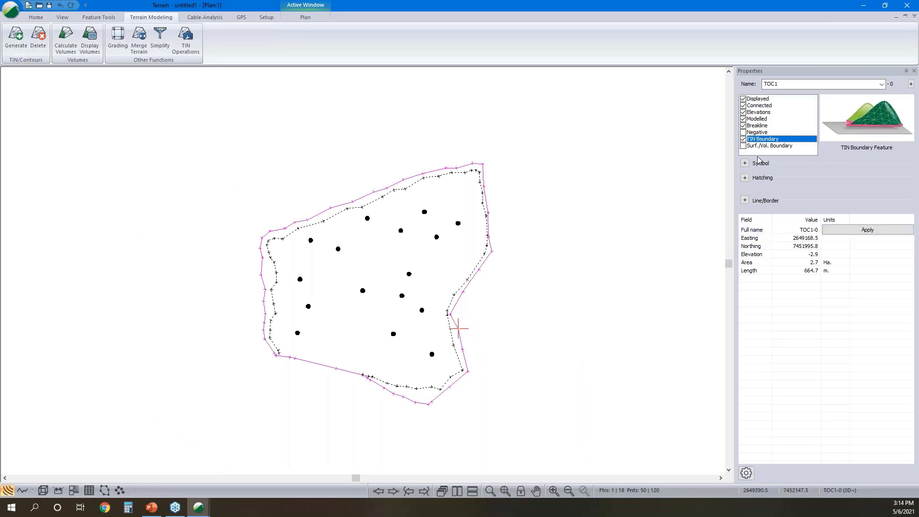
pyautogui.click(746, 164)
pyautogui.click(745, 200)
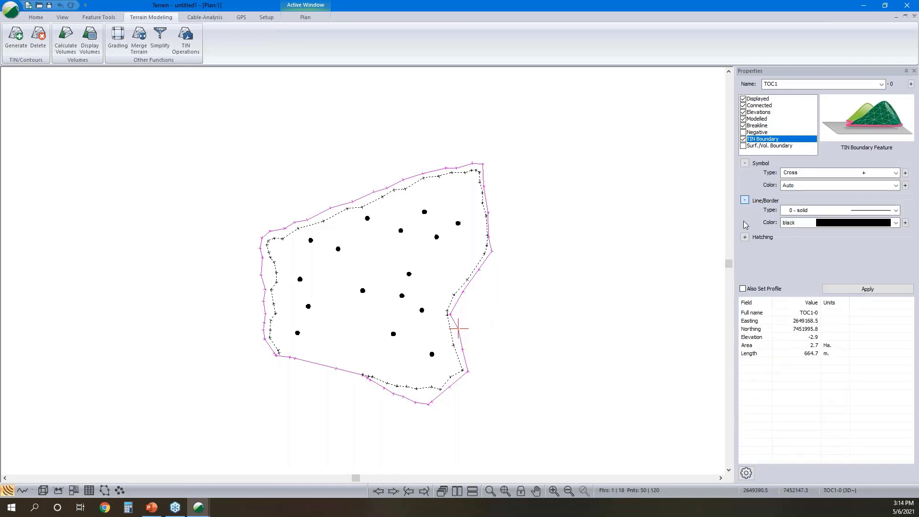
pyautogui.click(745, 237)
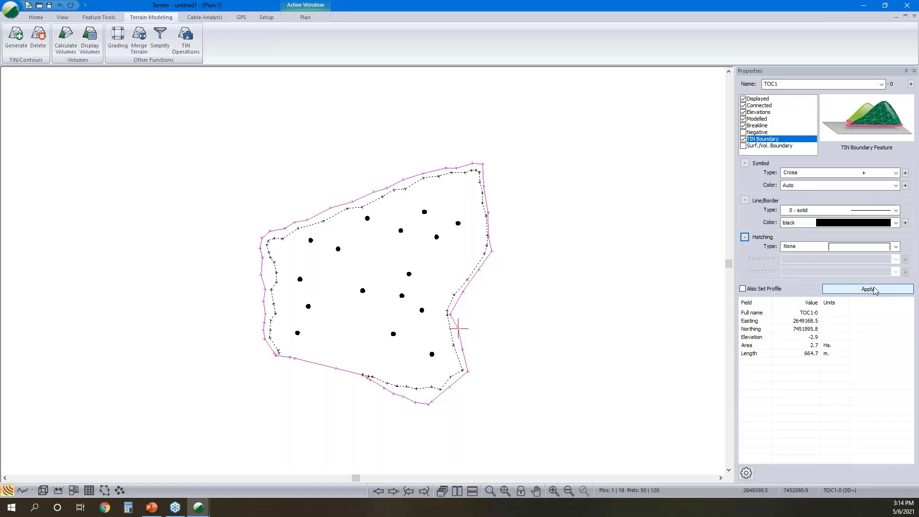
pyautogui.click(556, 335)
# - Recalculate the pit's triangles with a 200 maximum side length and no contours, and inspect the TOC1 edge in the 3D view
pyautogui.click(482, 242)
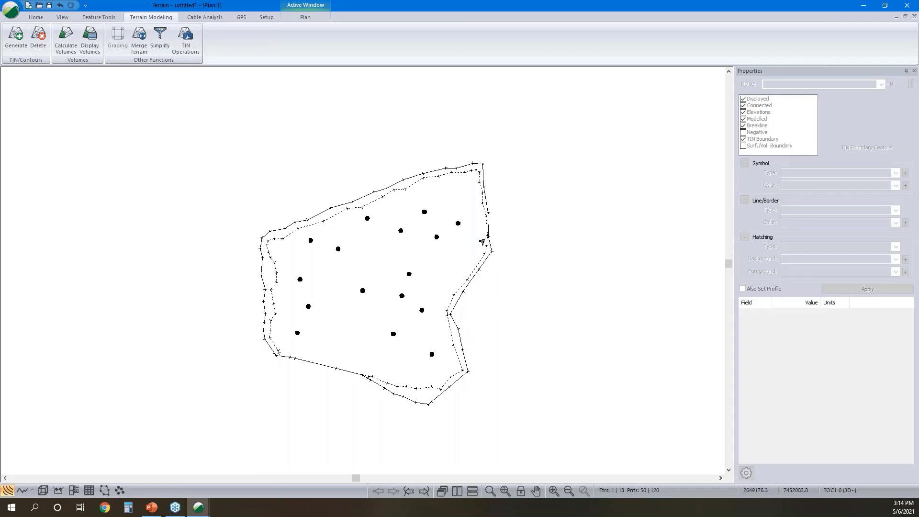
pyautogui.click(450, 322)
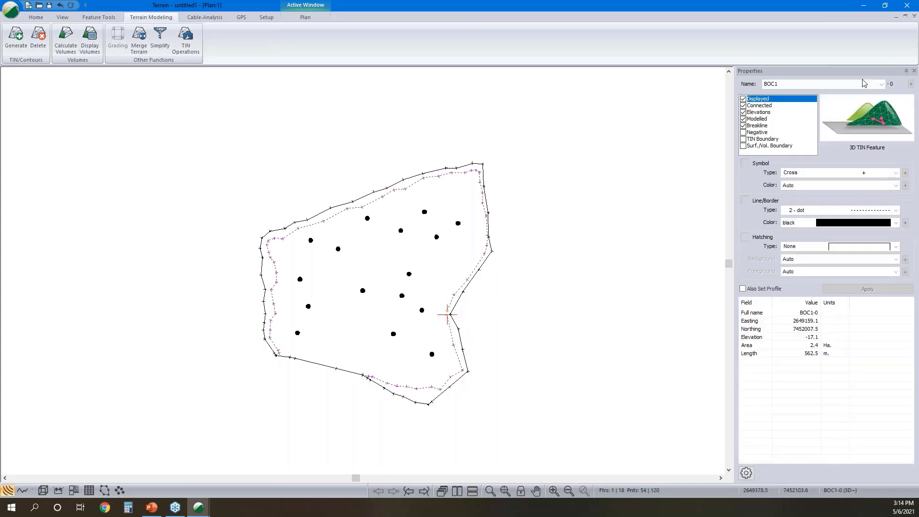
pyautogui.click(458, 329)
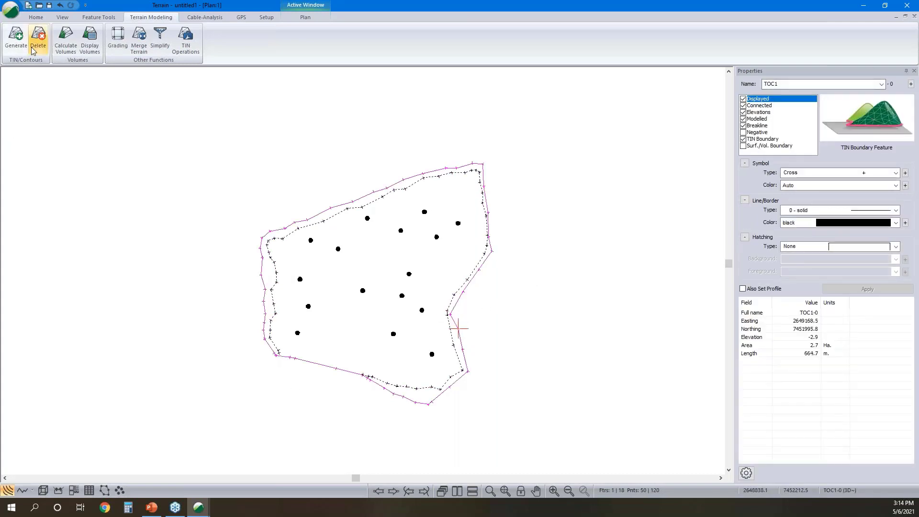
pyautogui.click(17, 38)
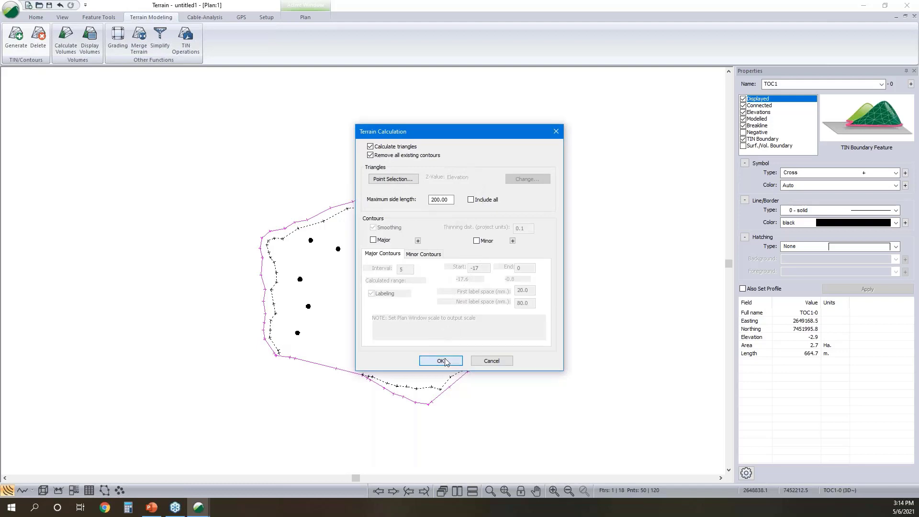
pyautogui.click(441, 360)
pyautogui.click(50, 492)
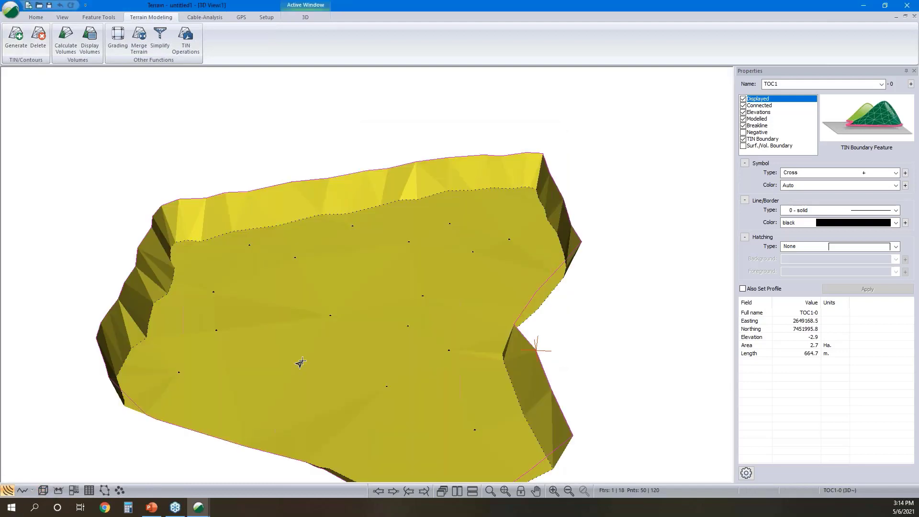
pyautogui.moveTo(540, 304); pyautogui.dragTo(568, 280, button='middle')
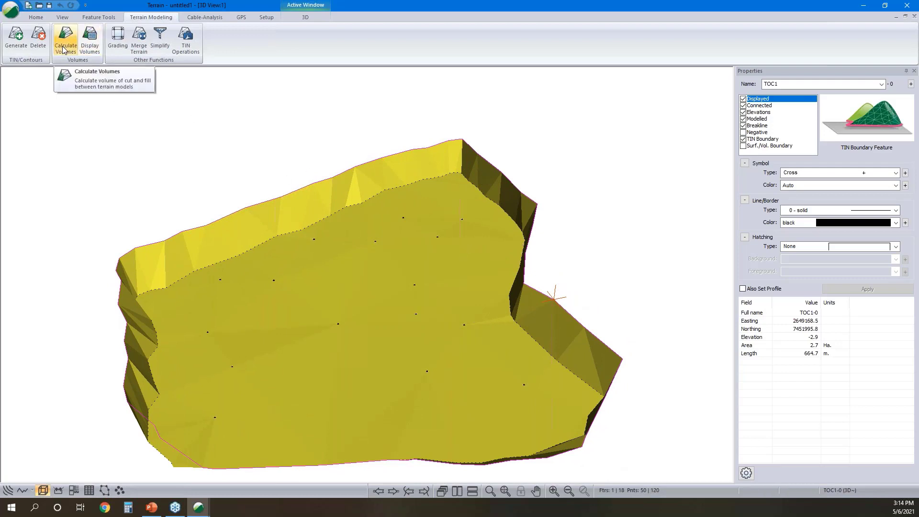
# - Calculate the volumes between the pit surface and Topo.terx as surface B
pyautogui.rightClick(349, 137)
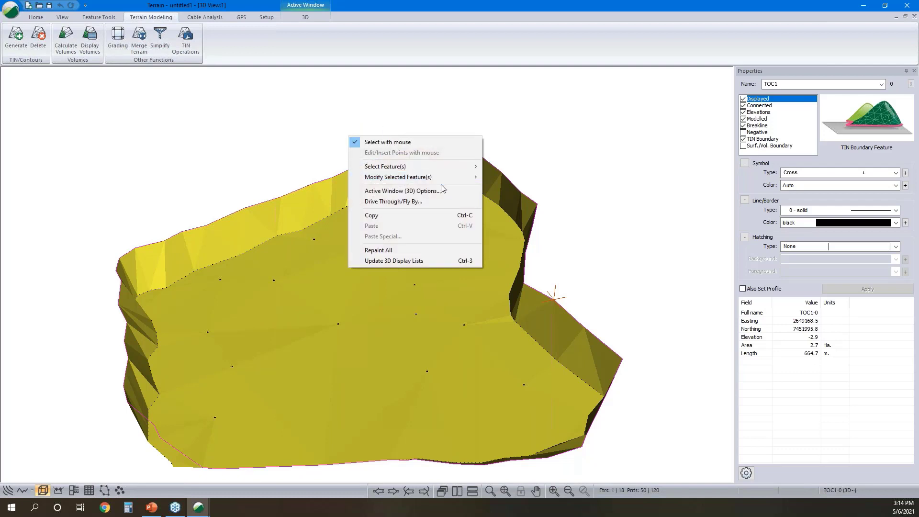
pyautogui.click(67, 48)
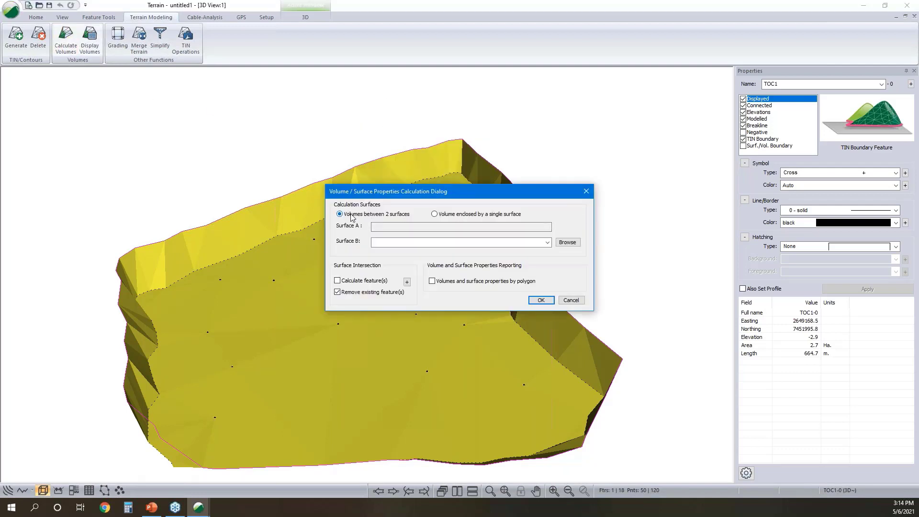
pyautogui.click(559, 243)
pyautogui.click(426, 208)
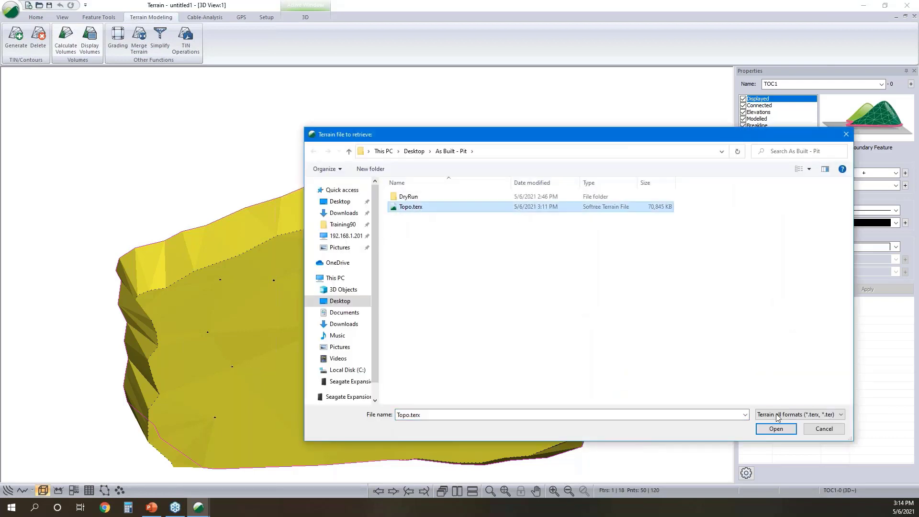
pyautogui.click(776, 428)
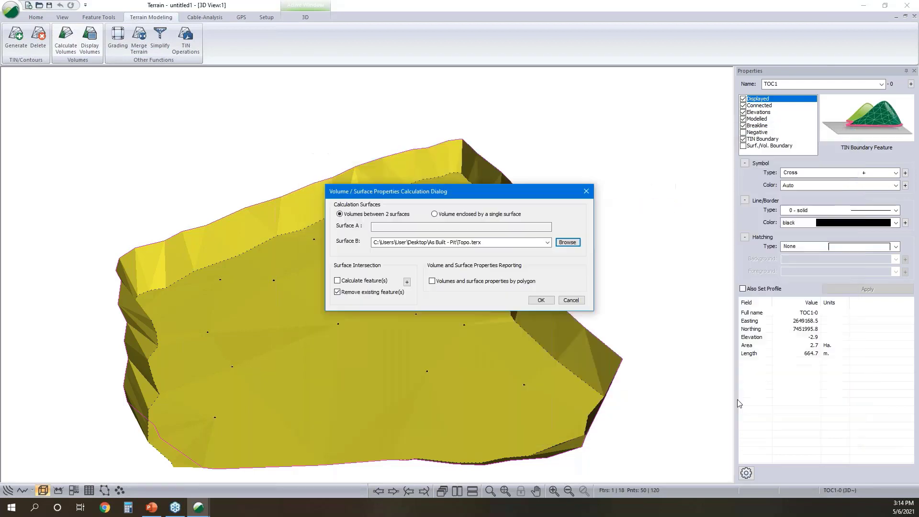
pyautogui.click(539, 300)
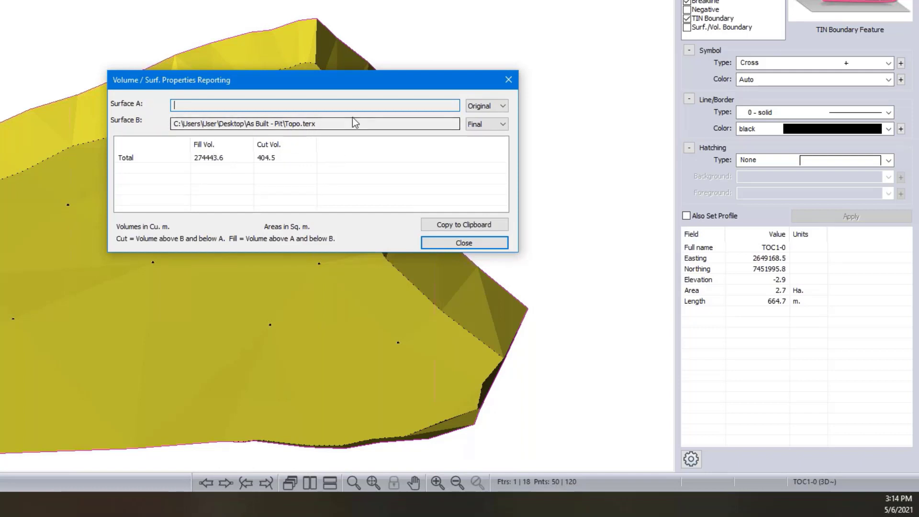
# - Make Topo.terx the original surface and the pit the final surface in the volume report, and close the report
pyautogui.click(504, 123)
pyautogui.click(498, 142)
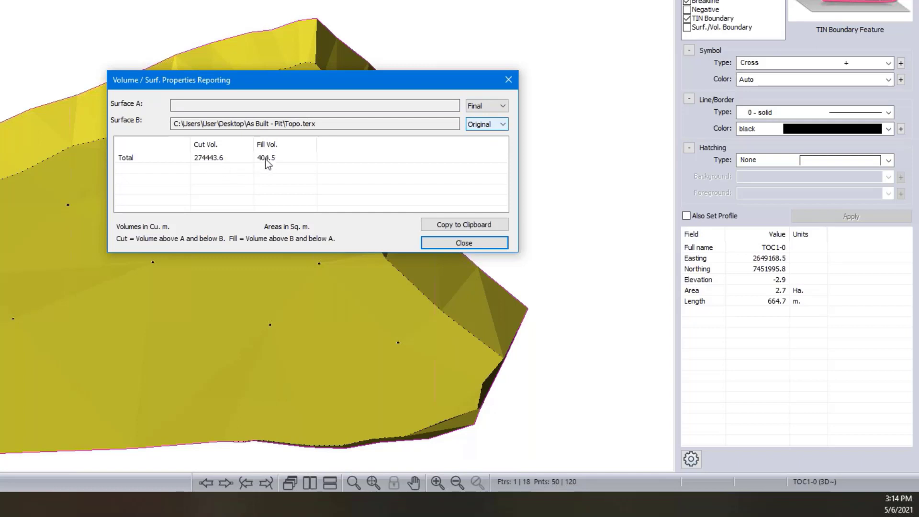
pyautogui.click(464, 242)
# - Add Topo.terx as a background file to the 3D view of the pit
pyautogui.rightClick(288, 111)
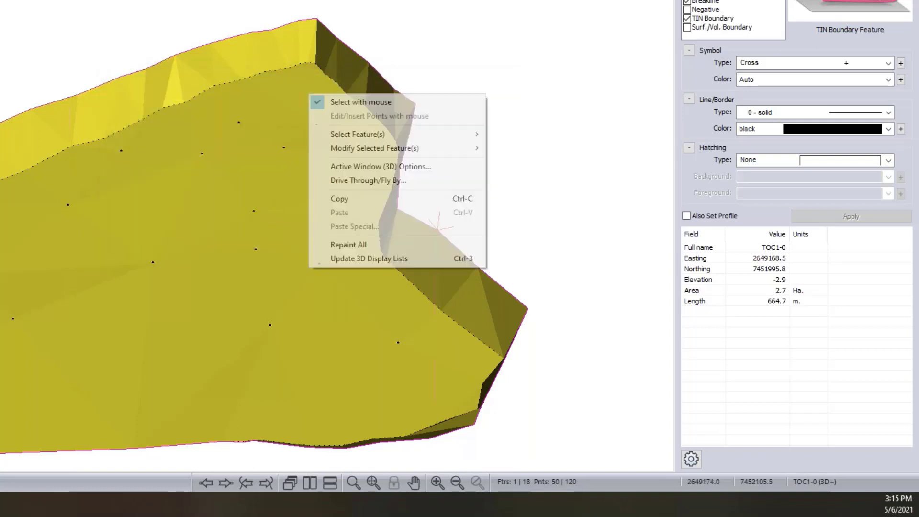
pyautogui.click(382, 165)
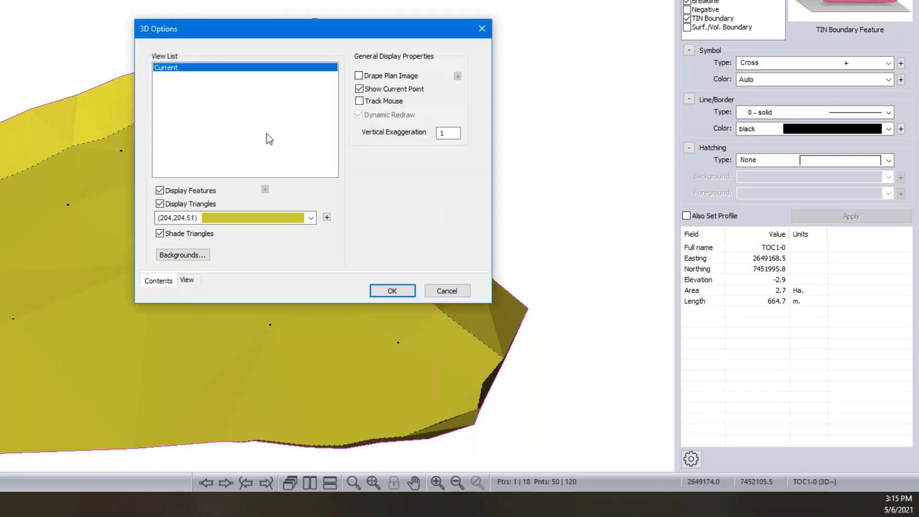
pyautogui.click(200, 255)
pyautogui.click(422, 109)
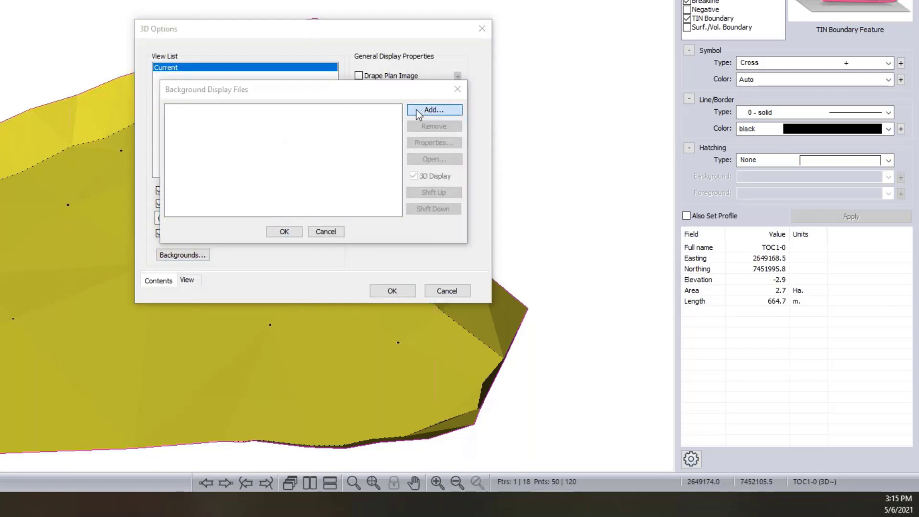
pyautogui.click(262, 109)
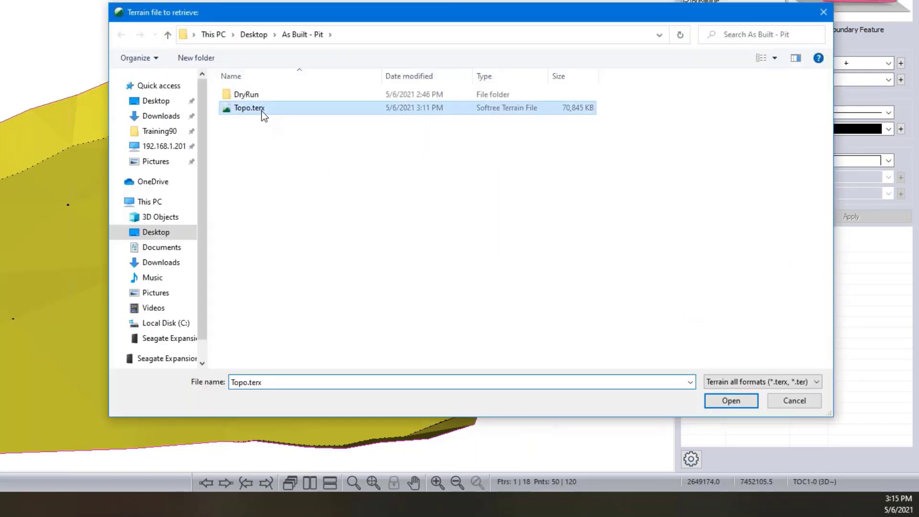
pyautogui.click(743, 401)
pyautogui.click(285, 229)
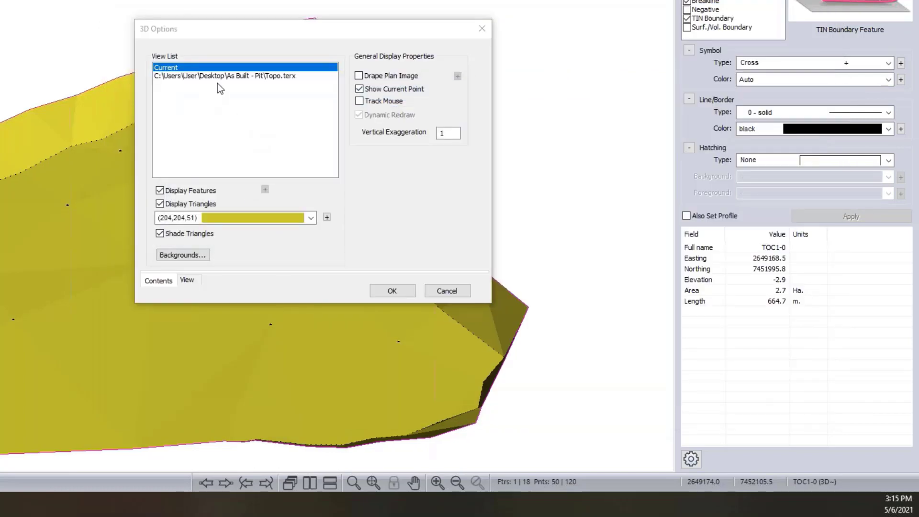
# - Display Topo.terx's triangles shaded in 50% grey with an alpha channel of 180, and inspect the overlap with the pit surface
pyautogui.click(217, 76)
pyautogui.click(160, 205)
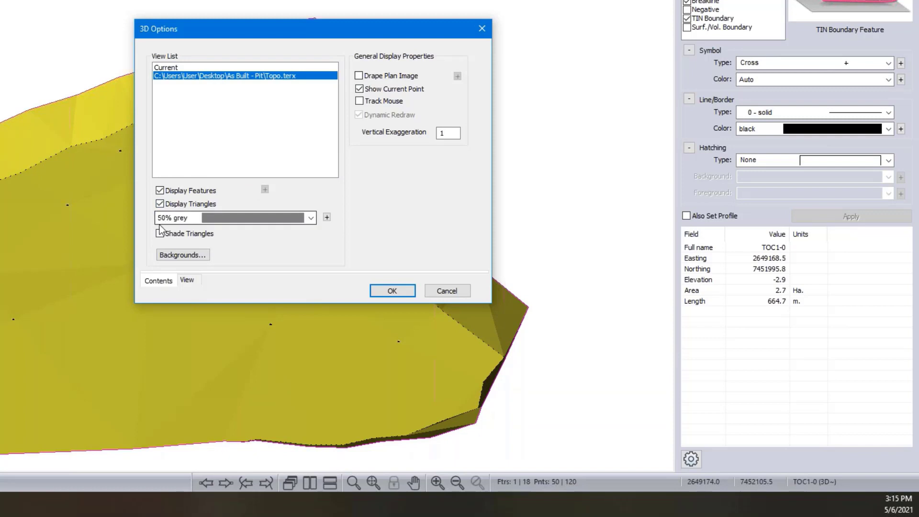
pyautogui.click(327, 218)
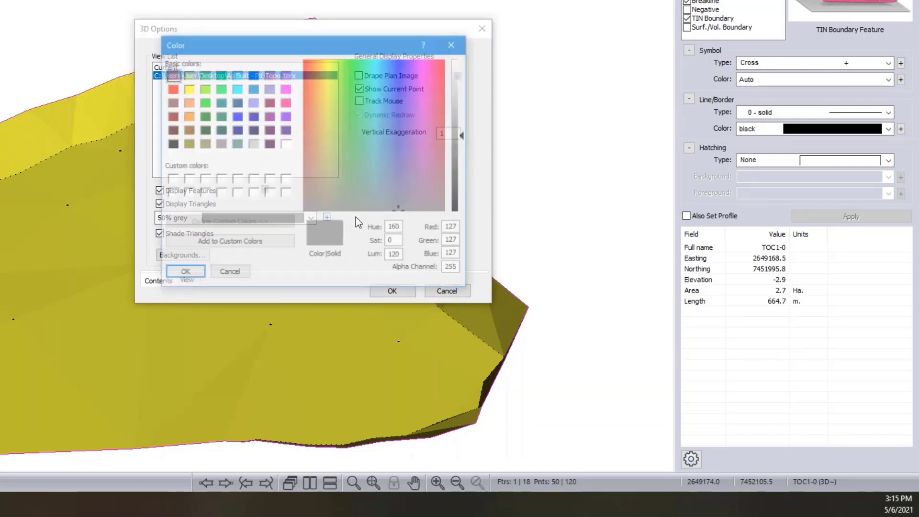
pyautogui.click(446, 270)
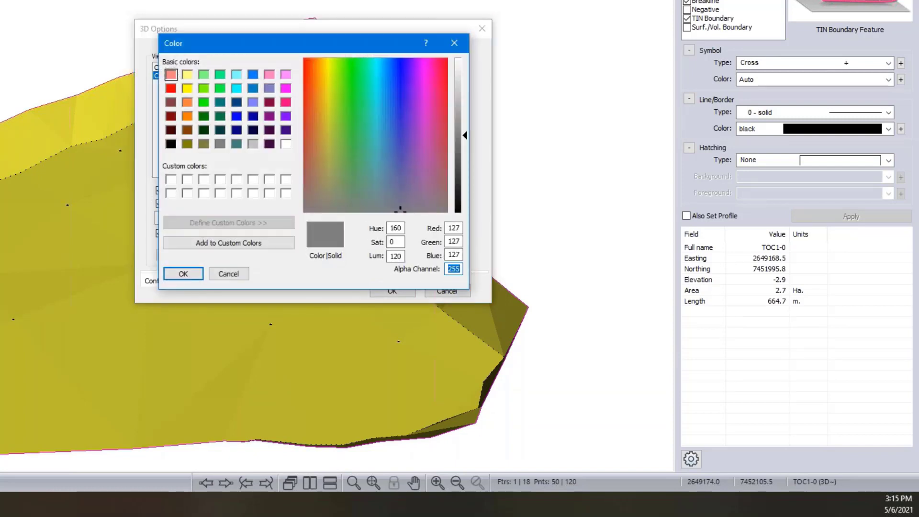
pyautogui.write('180')
pyautogui.click(198, 273)
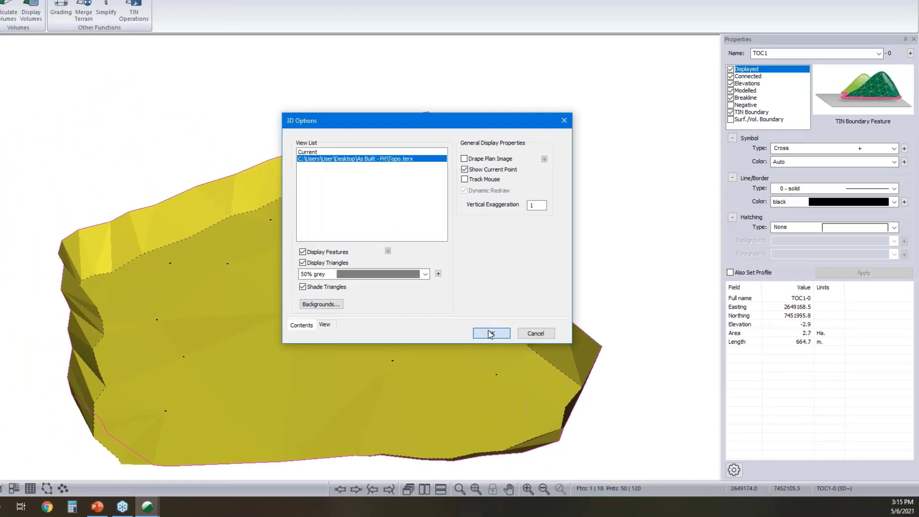
pyautogui.click(393, 289)
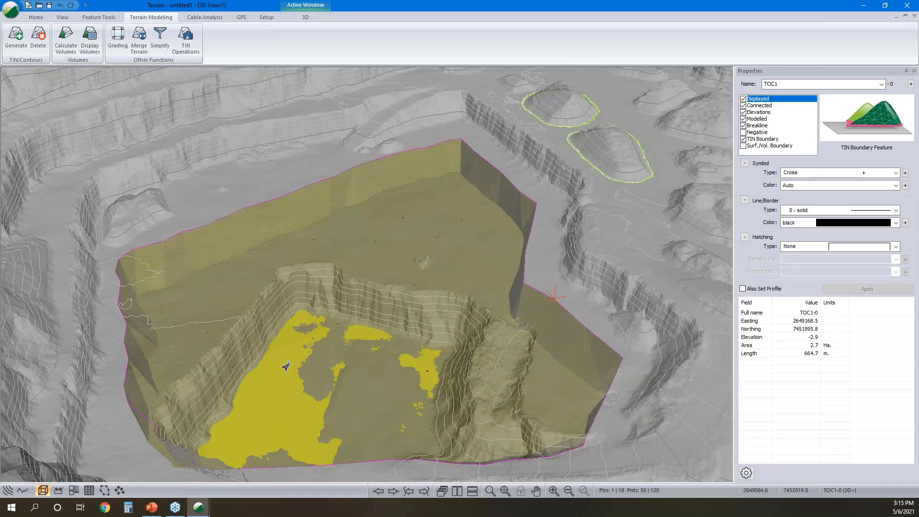
pyautogui.moveTo(279, 334)
pyautogui.moveTo(364, 241)
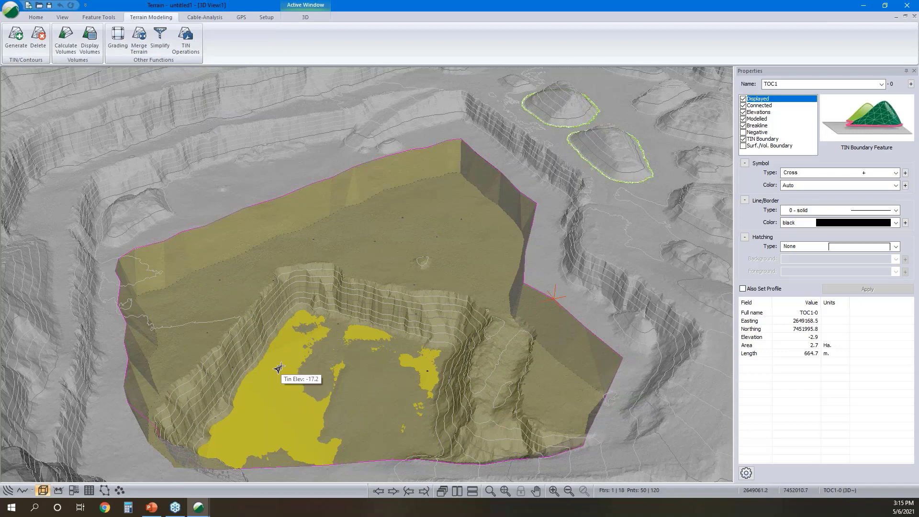
pyautogui.moveTo(459, 261)
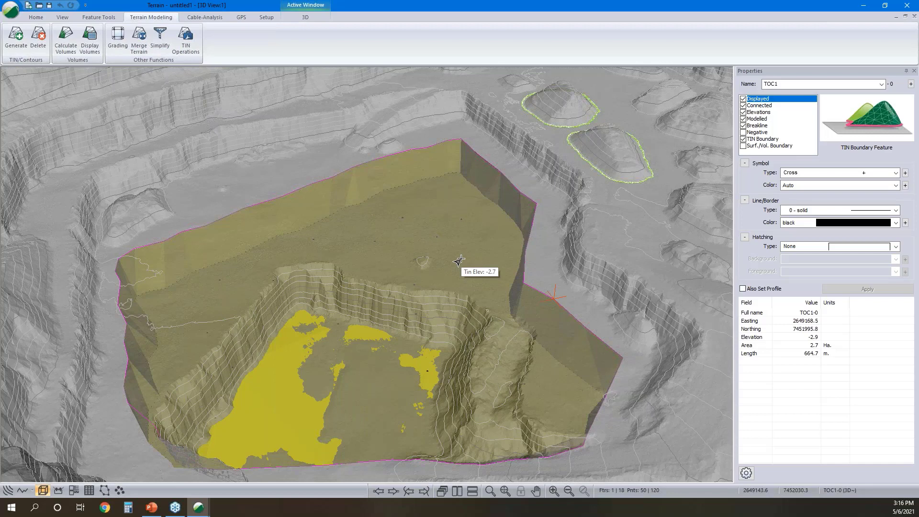
# - Start a new terrain in a separate session and browse to the As Built - Rd folder on the Desktop for a file to insert
pyautogui.click(863, 9)
pyautogui.doubleClick(125, 167)
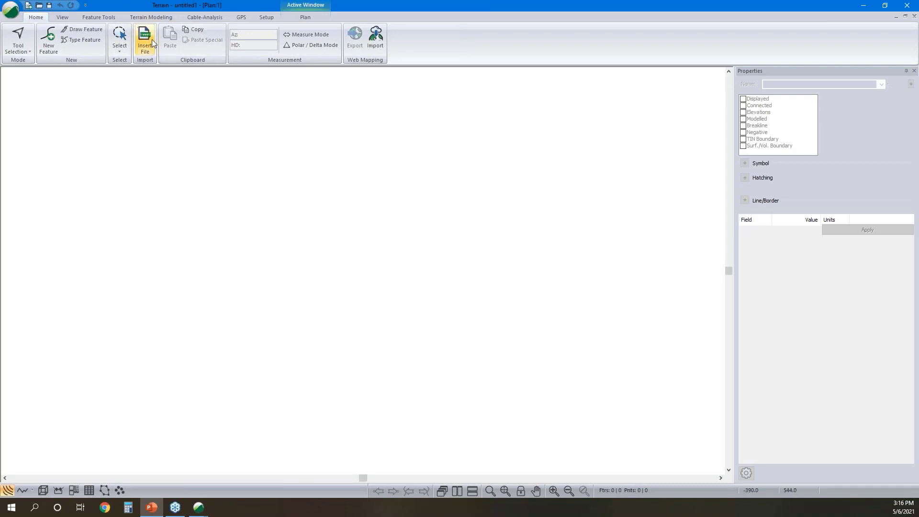
pyautogui.click(146, 40)
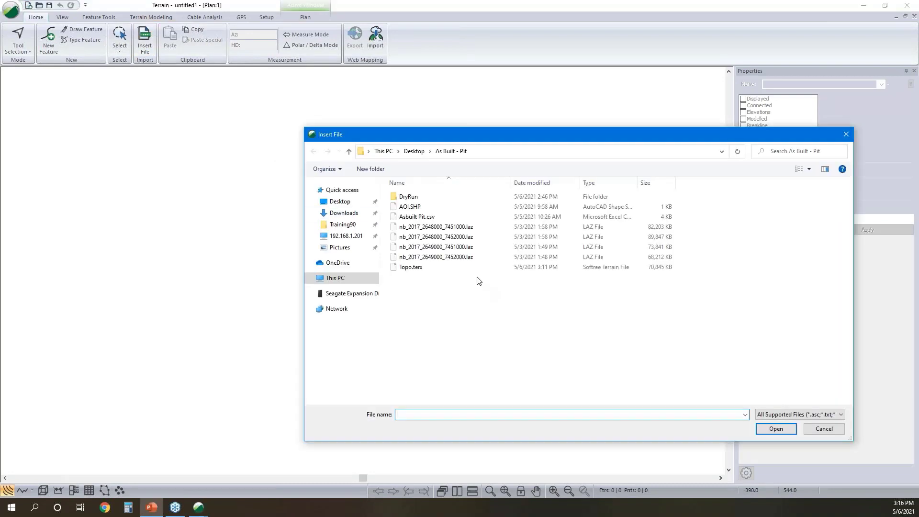
pyautogui.click(415, 151)
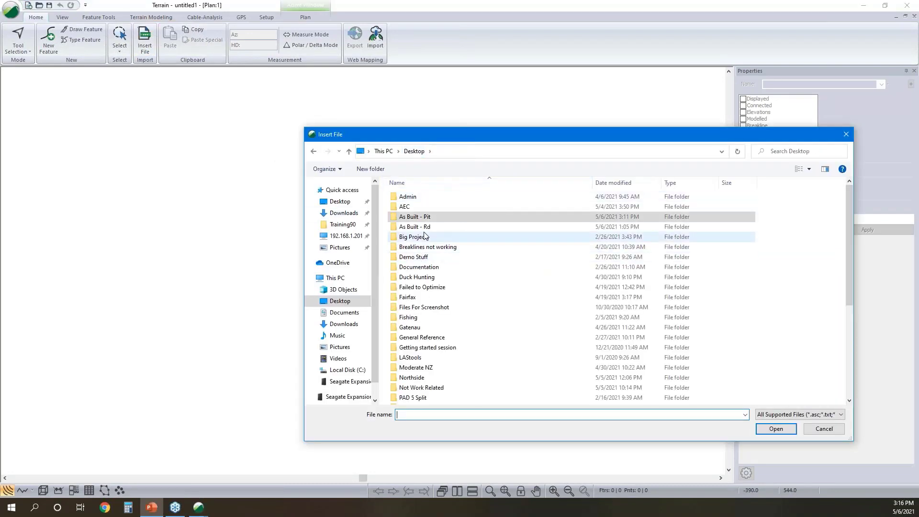
pyautogui.doubleClick(416, 227)
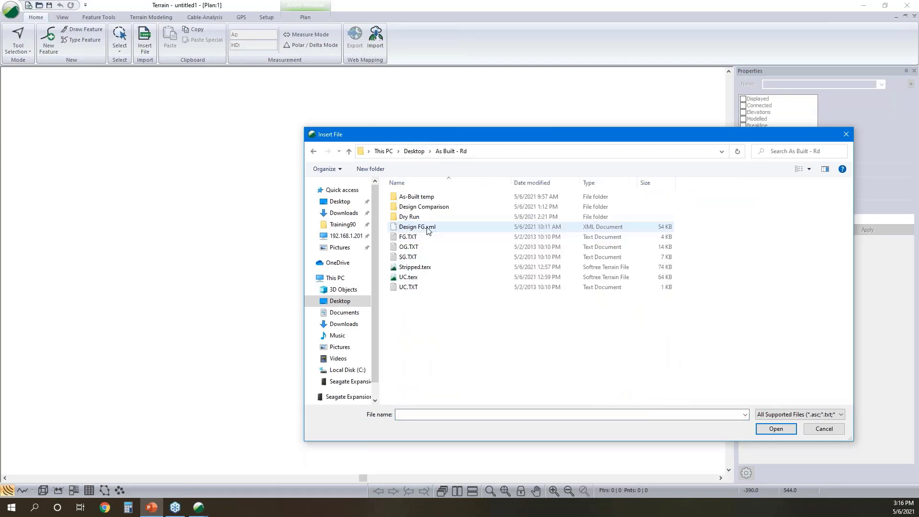
# - Open OG.TXT in Notepad to examine its heading lines and the order of its point columns, and close it
pyautogui.rightClick(429, 254)
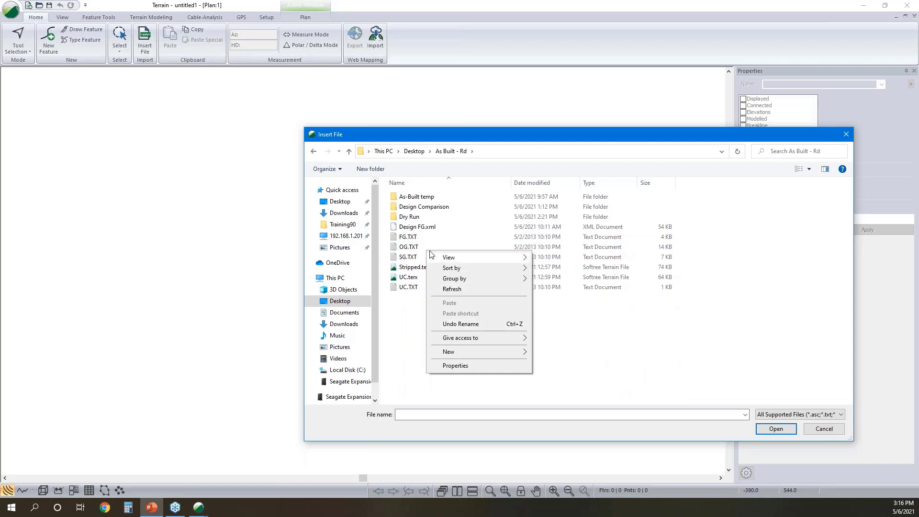
pyautogui.click(409, 250)
pyautogui.rightClick(411, 249)
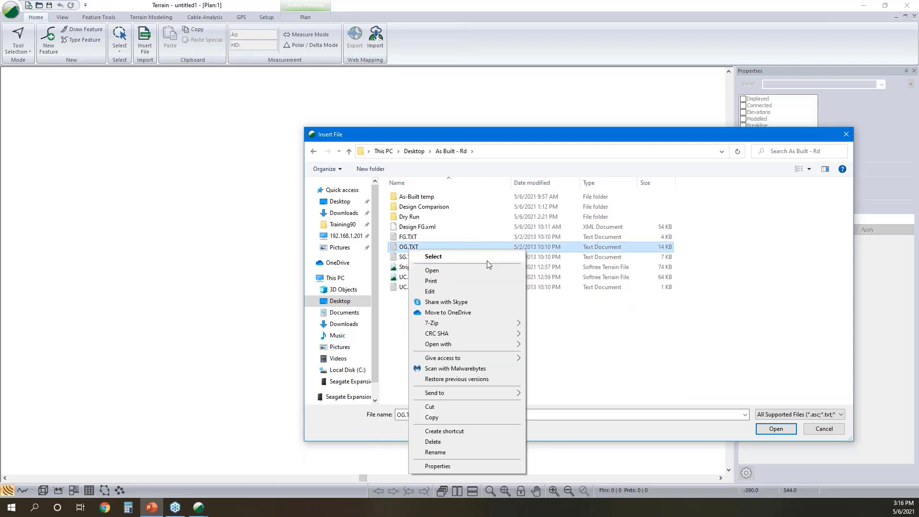
pyautogui.moveTo(464, 343)
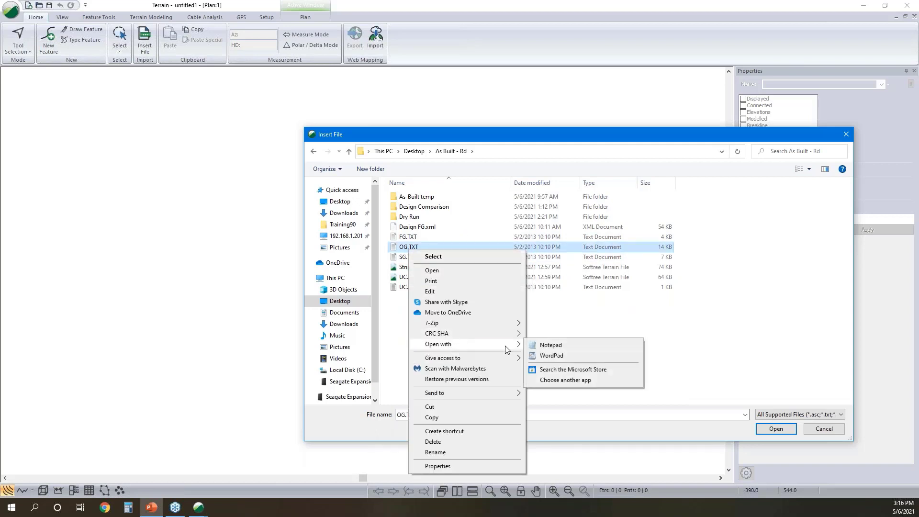
pyautogui.click(551, 346)
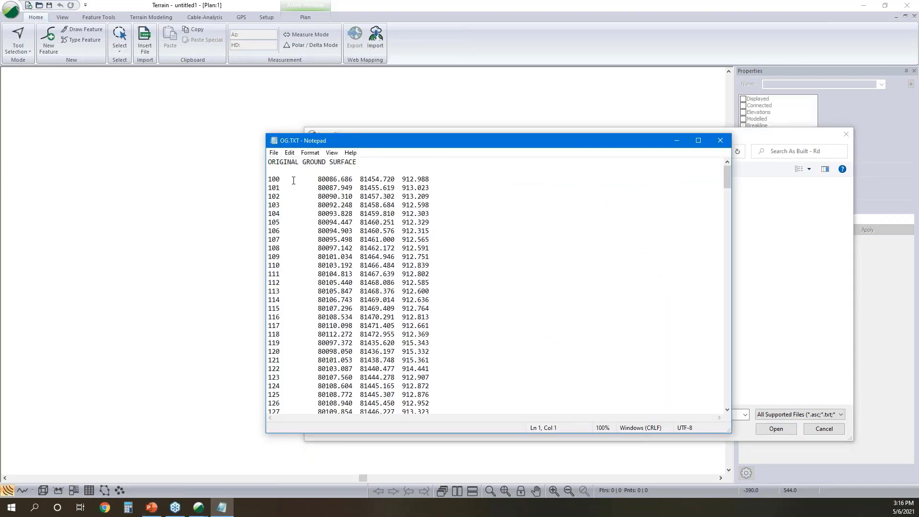
pyautogui.moveTo(342, 171); pyautogui.dragTo(267, 160)
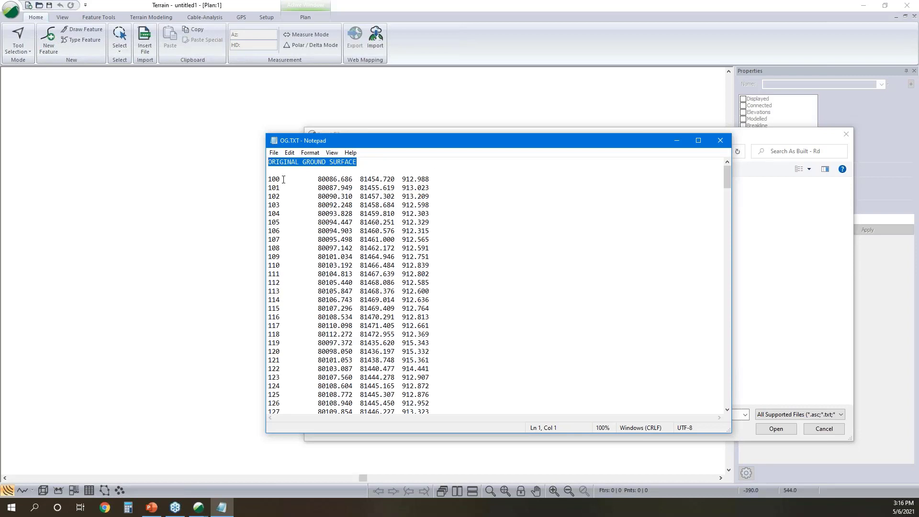
pyautogui.moveTo(284, 179); pyautogui.dragTo(281, 180)
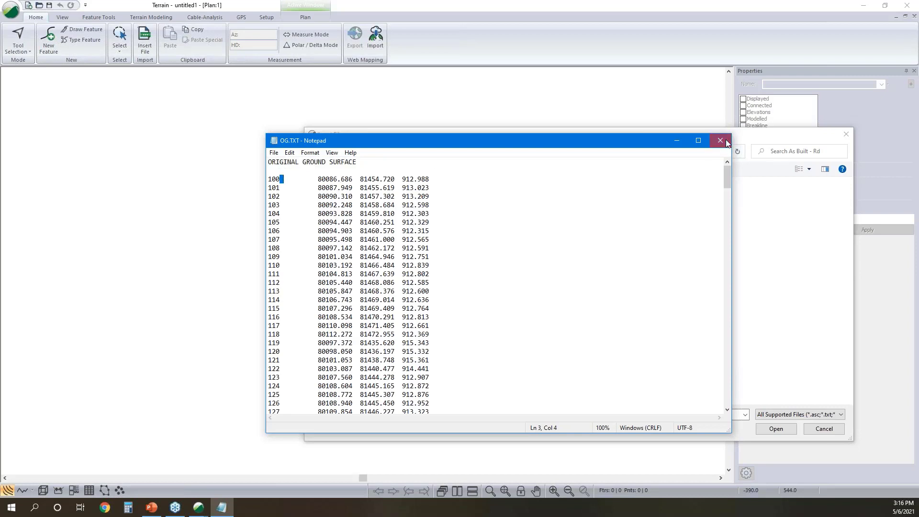
pyautogui.click(726, 140)
# - Insert OG.TXT with the As Built - Rd import format and its existing options, continuing without coordinate conversion
pyautogui.click(770, 431)
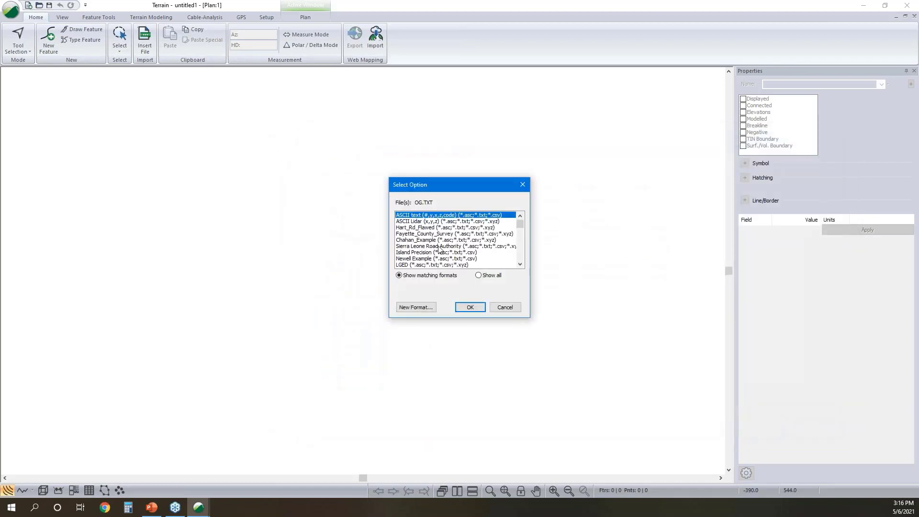
pyautogui.moveTo(519, 222); pyautogui.dragTo(518, 255)
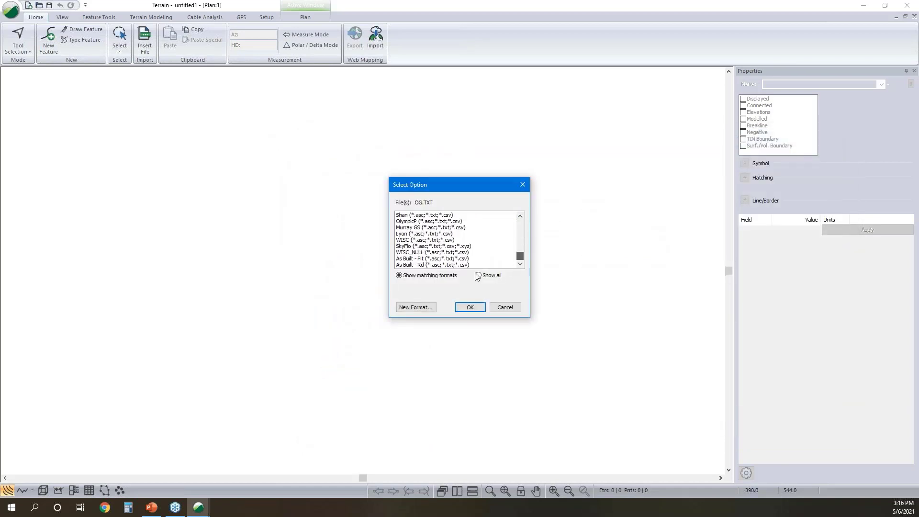
pyautogui.click(431, 265)
pyautogui.click(477, 310)
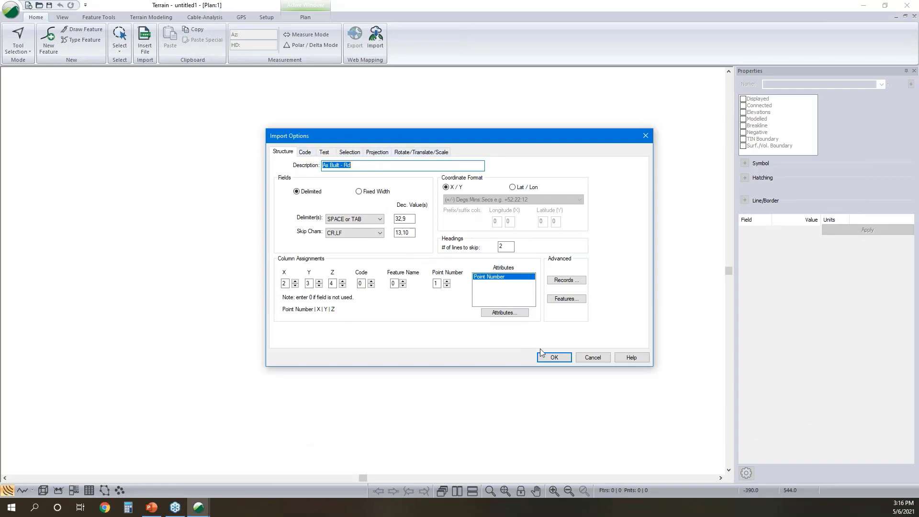
pyautogui.click(550, 357)
pyautogui.click(494, 281)
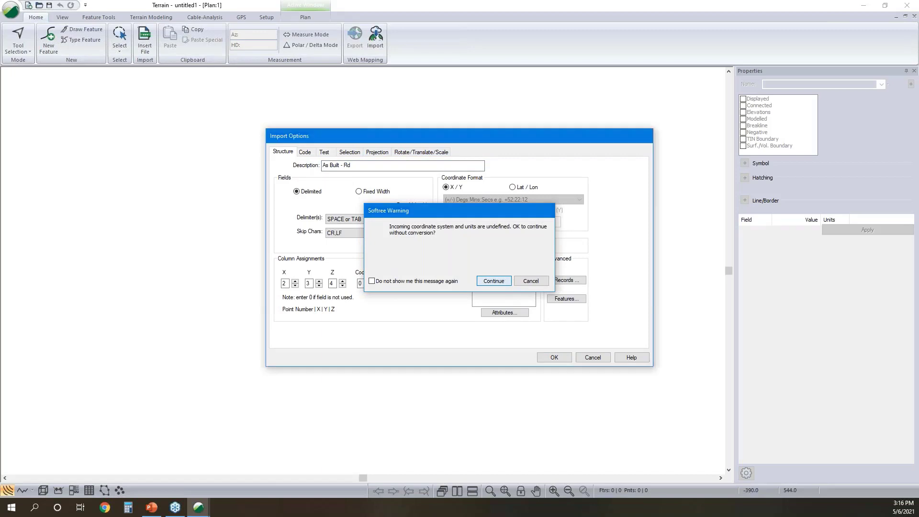
pyautogui.scroll(1, 420, 267)
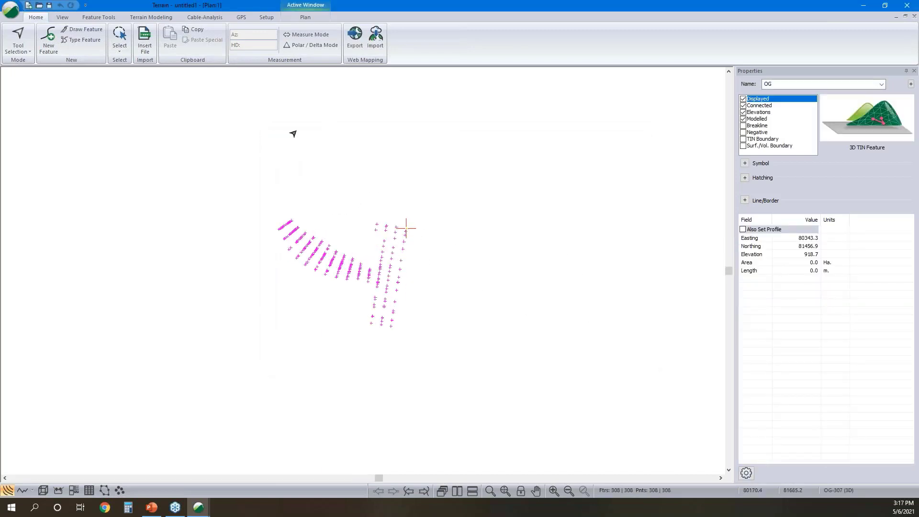
# - Generate the OG surface triangles without major or minor contours, and inspect the surface in a 3D view
pyautogui.click(151, 17)
pyautogui.click(16, 37)
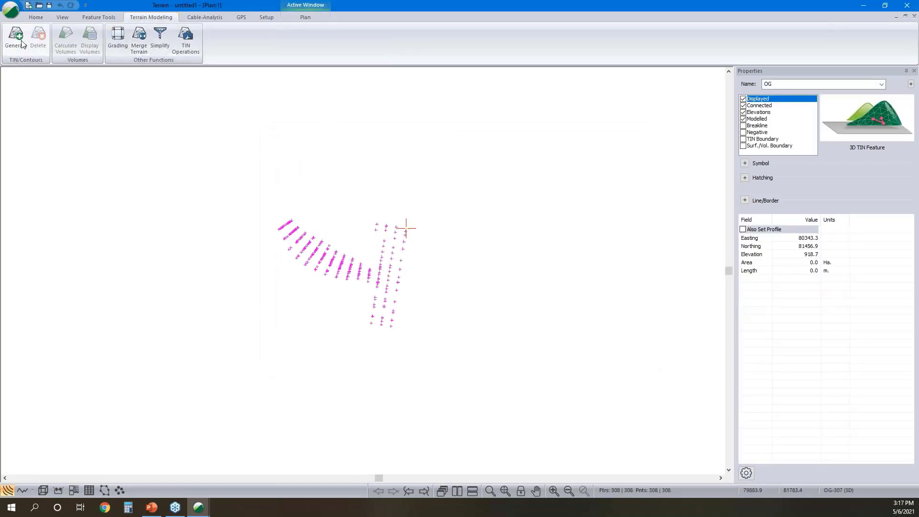
pyautogui.click(373, 240)
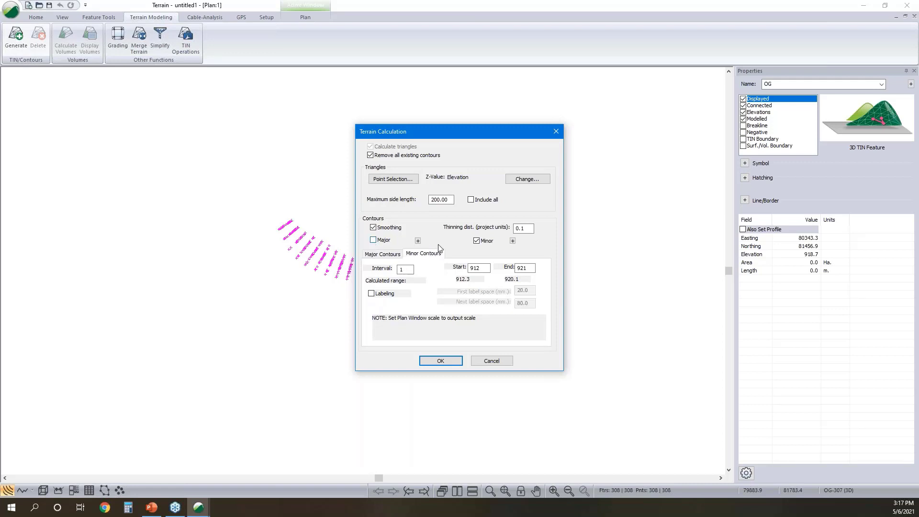
pyautogui.click(476, 241)
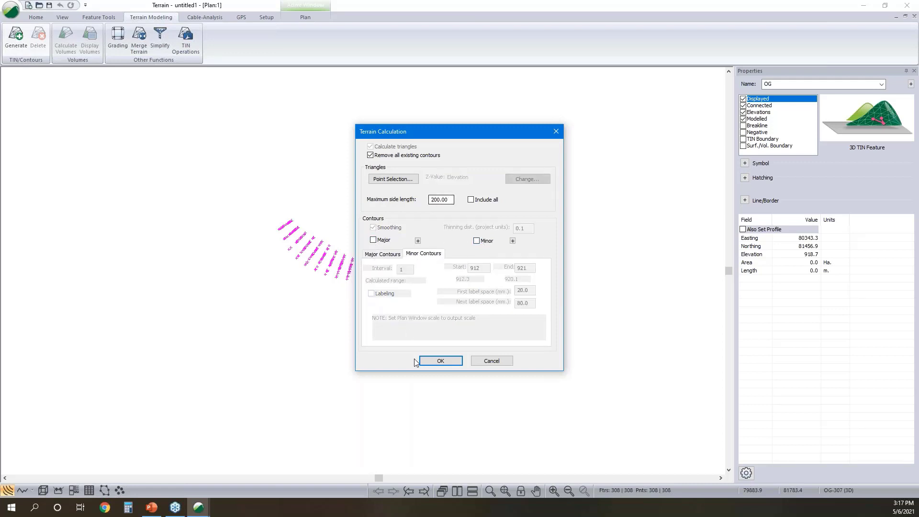
pyautogui.click(439, 361)
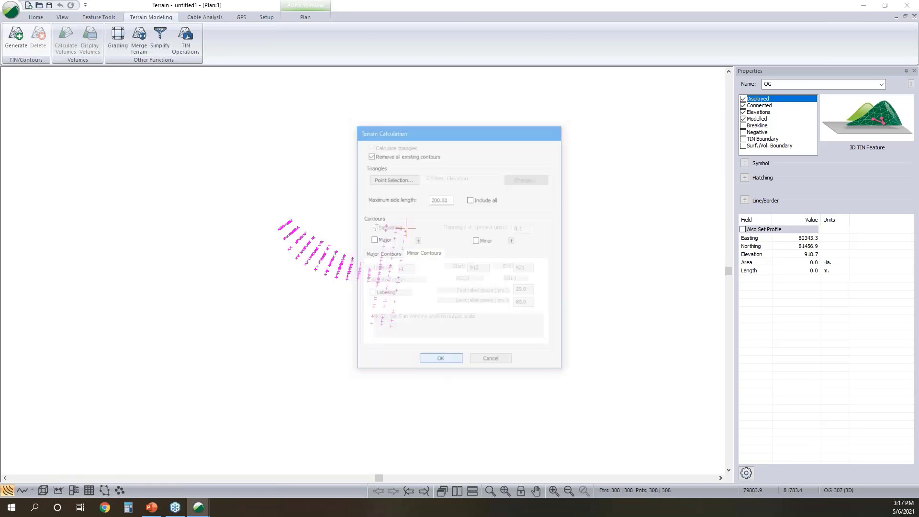
pyautogui.click(42, 490)
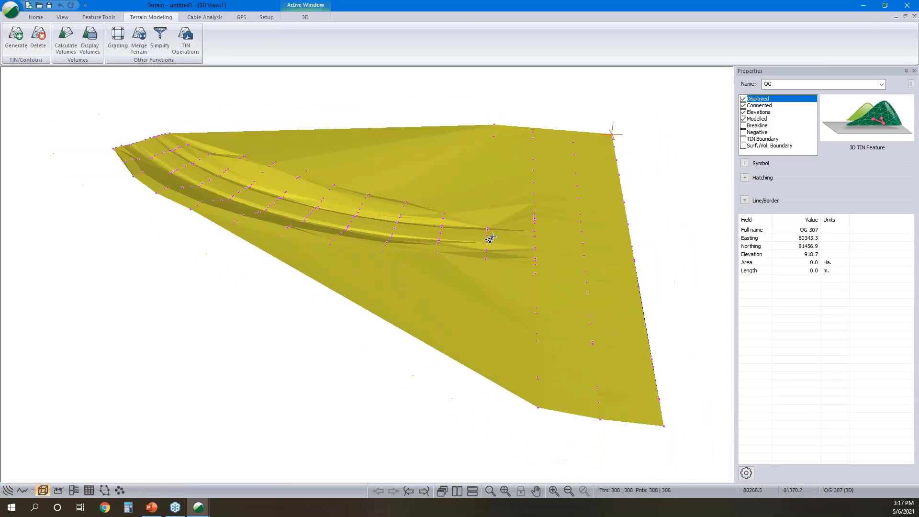
pyautogui.moveTo(557, 259); pyautogui.dragTo(395, 289)
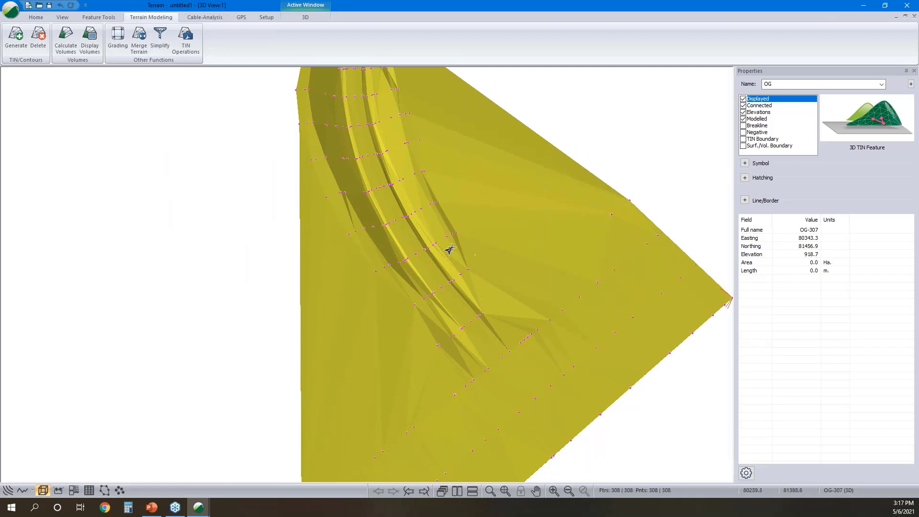
pyautogui.moveTo(451, 250)
# - Recalculate the OG surface with a much shorter maximum side length to remove the long triangles outside the surveyed roads
pyautogui.click(16, 36)
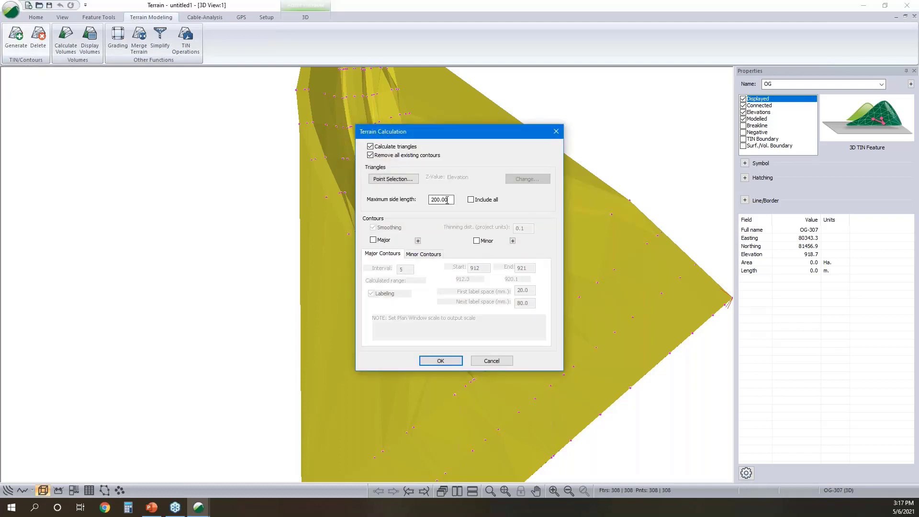
pyautogui.moveTo(447, 200); pyautogui.dragTo(384, 210)
pyautogui.write('30')
pyautogui.click(445, 364)
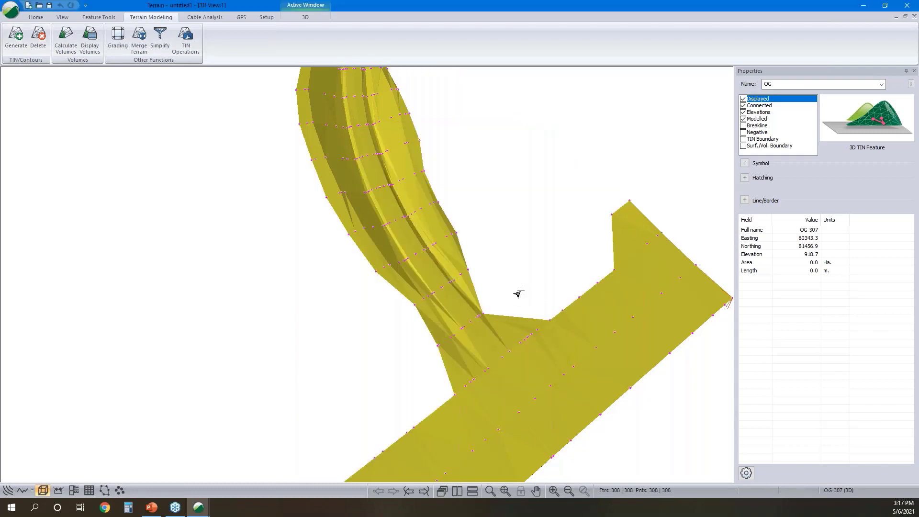
pyautogui.scroll(-2, 474, 266)
pyautogui.moveTo(521, 343); pyautogui.dragTo(447, 325)
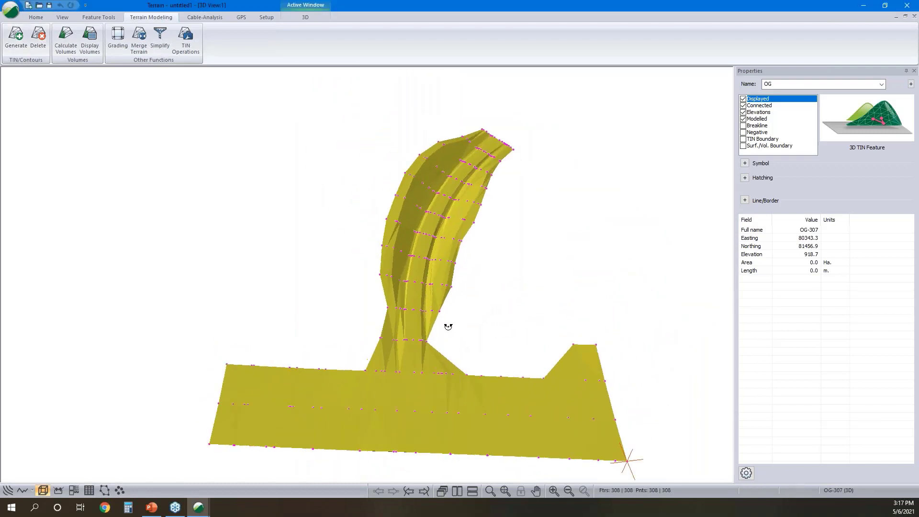
# - Save the terrain as OG Topo.terx in the As Built - Rd folder
pyautogui.click(16, 15)
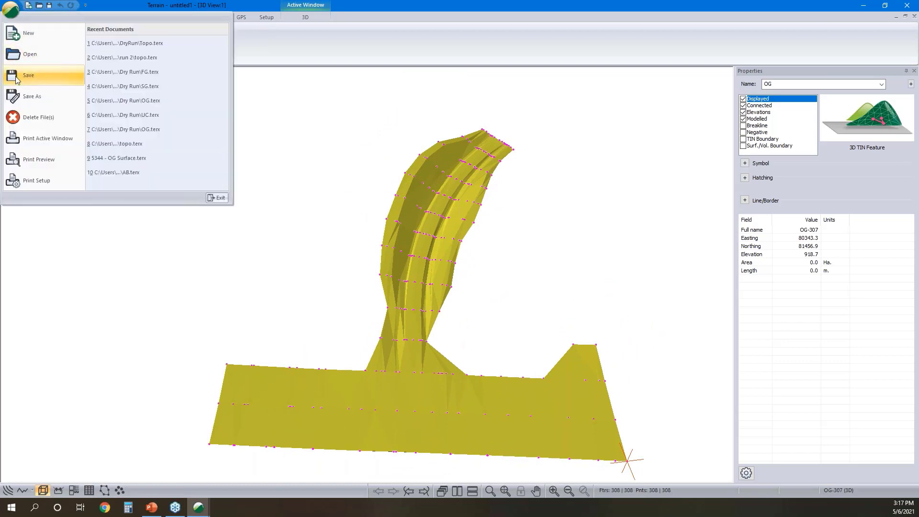
pyautogui.click(30, 99)
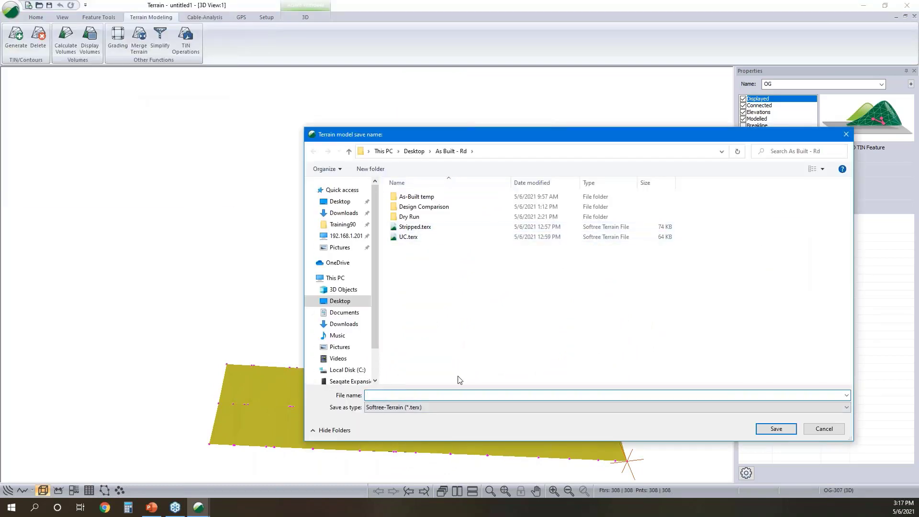
pyautogui.write('OG Topo')
pyautogui.click(777, 428)
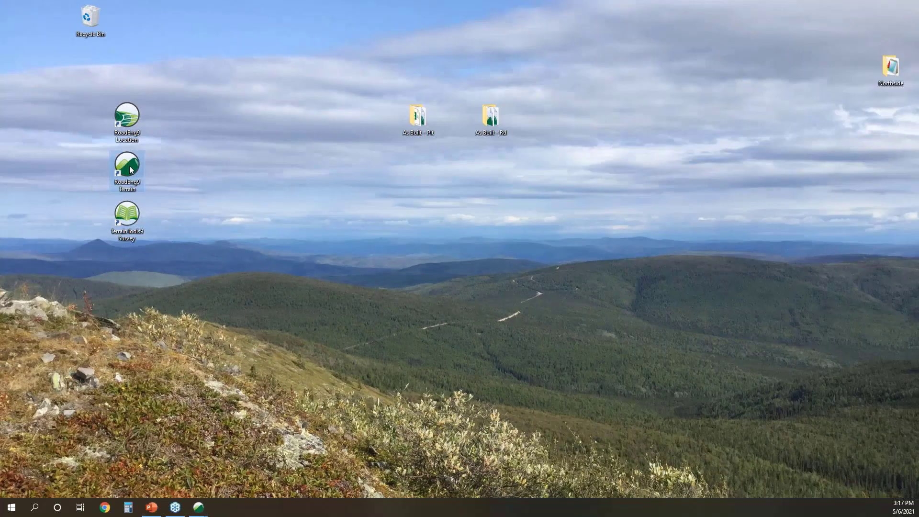
# - Start another Terrain session and insert FG.TXT with the As Built - Rd import format, continuing without coordinate conversion
pyautogui.doubleClick(128, 167)
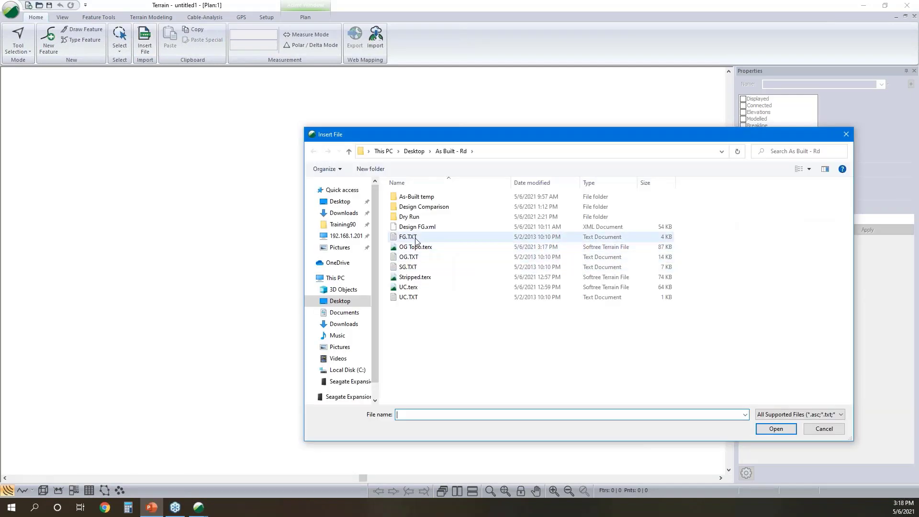
pyautogui.click(416, 238)
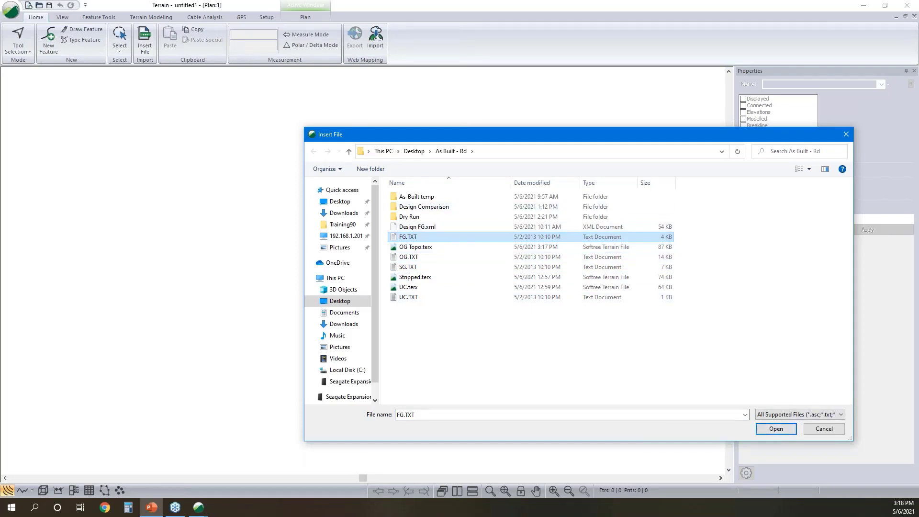
pyautogui.click(773, 431)
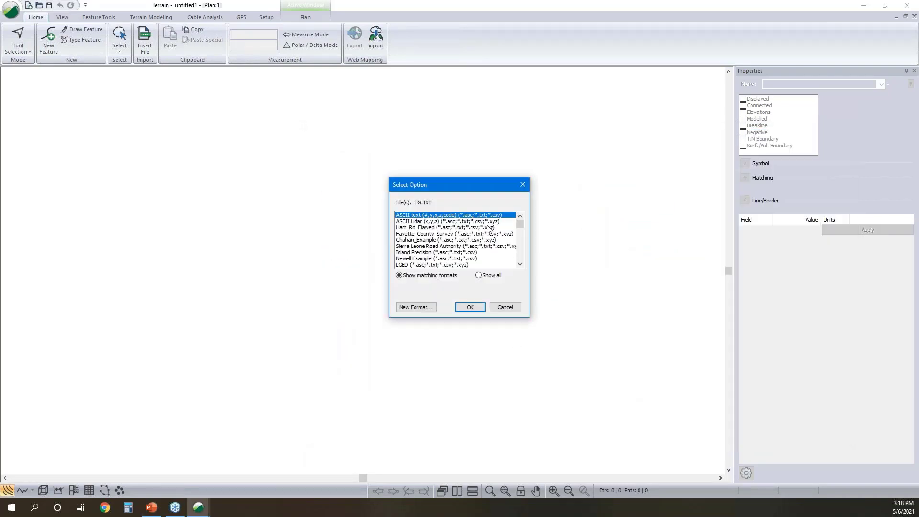
pyautogui.scroll(-10, 489, 229)
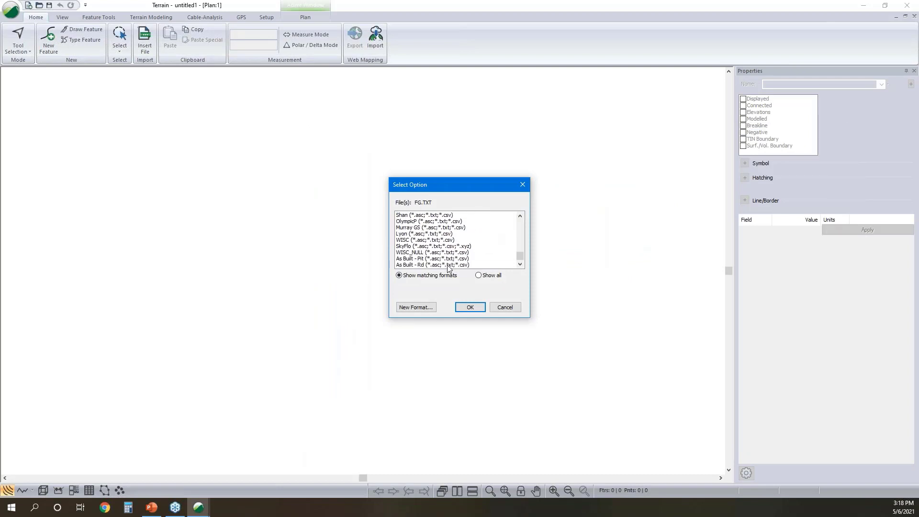
pyautogui.click(447, 265)
pyautogui.click(470, 307)
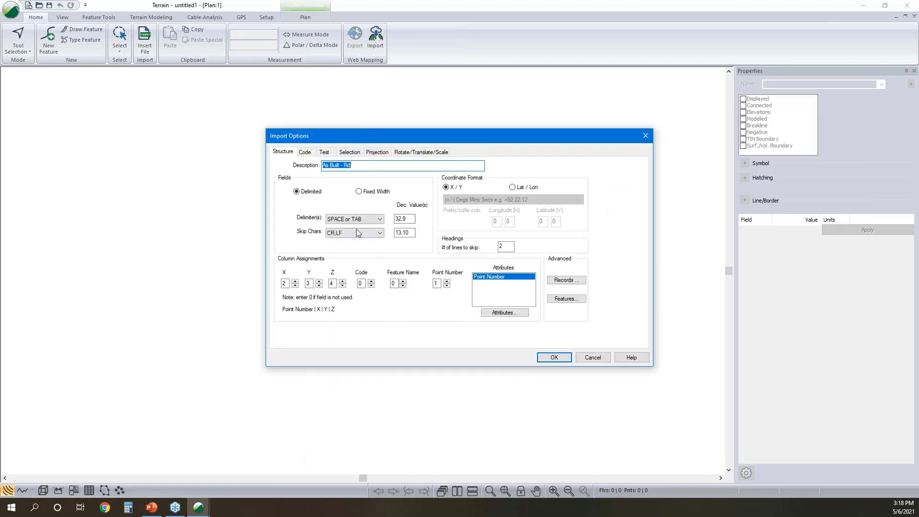
pyautogui.click(549, 355)
pyautogui.click(493, 281)
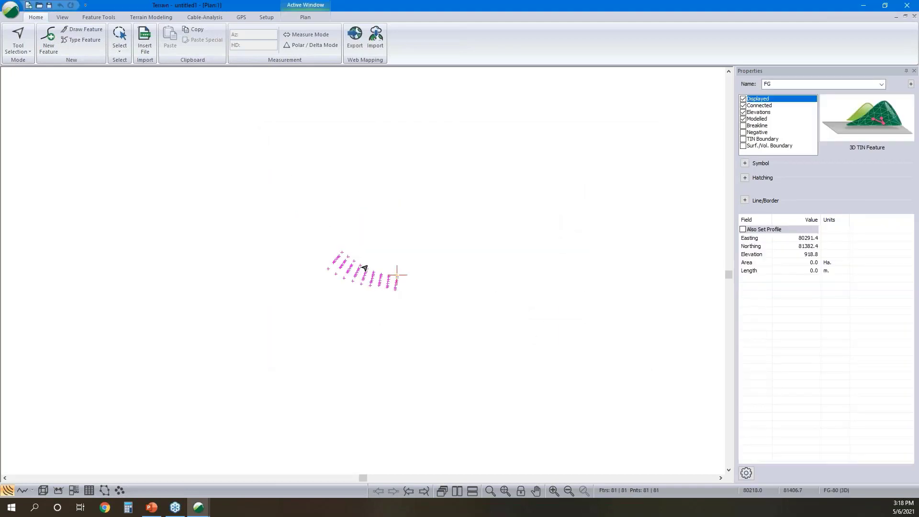
# - Generate the FG surface triangles with a maximum side length of 30 and no major or minor contours
pyautogui.click(142, 15)
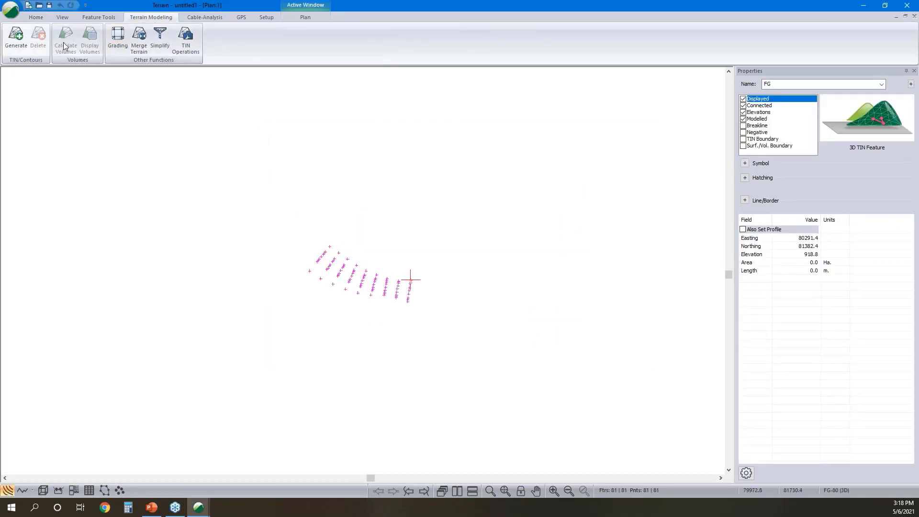
pyautogui.click(15, 38)
pyautogui.doubleClick(451, 200)
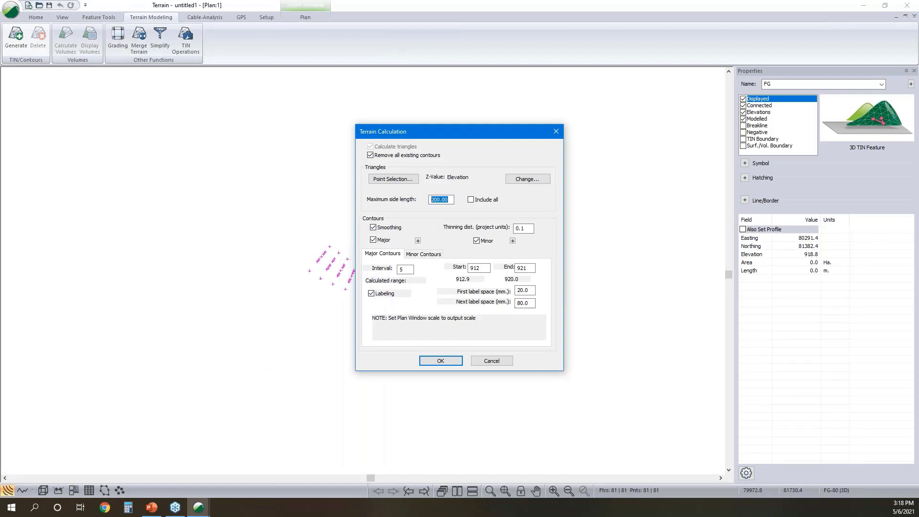
pyautogui.write('30')
pyautogui.click(374, 240)
pyautogui.click(477, 241)
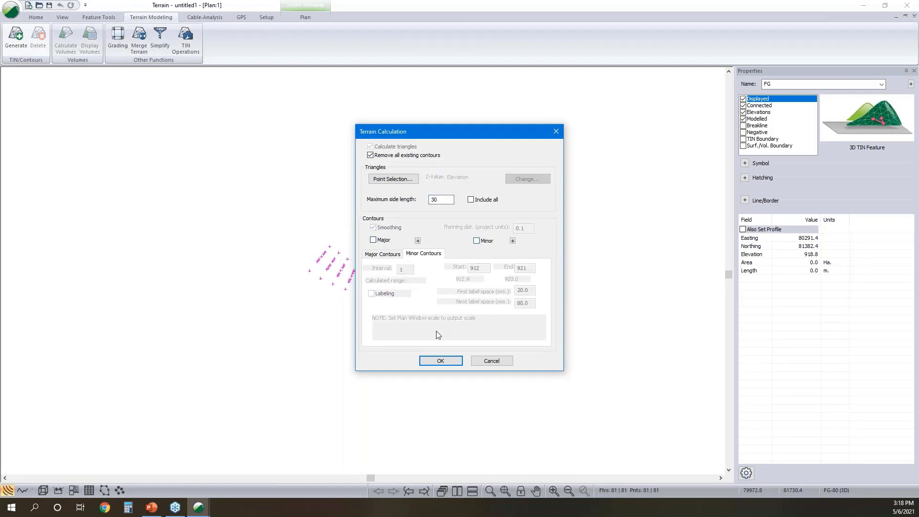
pyautogui.click(438, 360)
# - Show the FG surface in a 3D view and examine the shape of the road and its side slopes
pyautogui.click(43, 490)
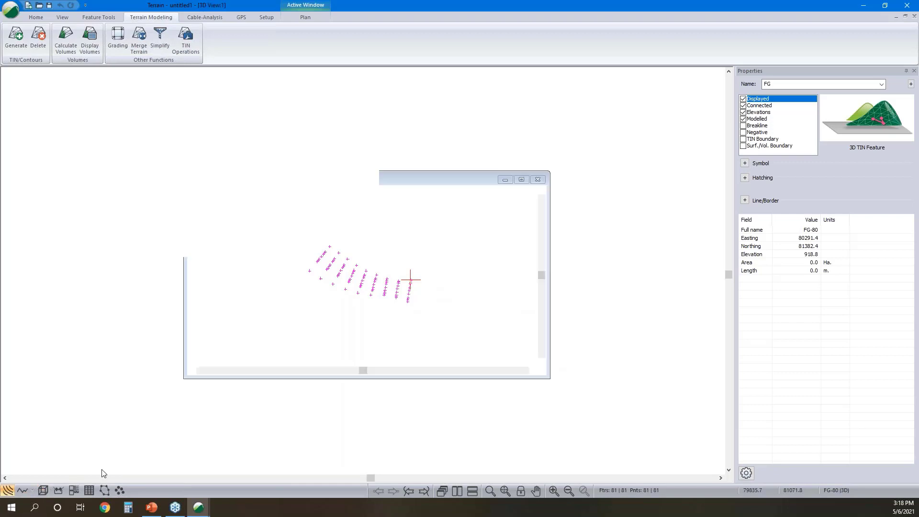
pyautogui.scroll(-3, 311, 272)
pyautogui.moveTo(457, 292); pyautogui.dragTo(383, 314)
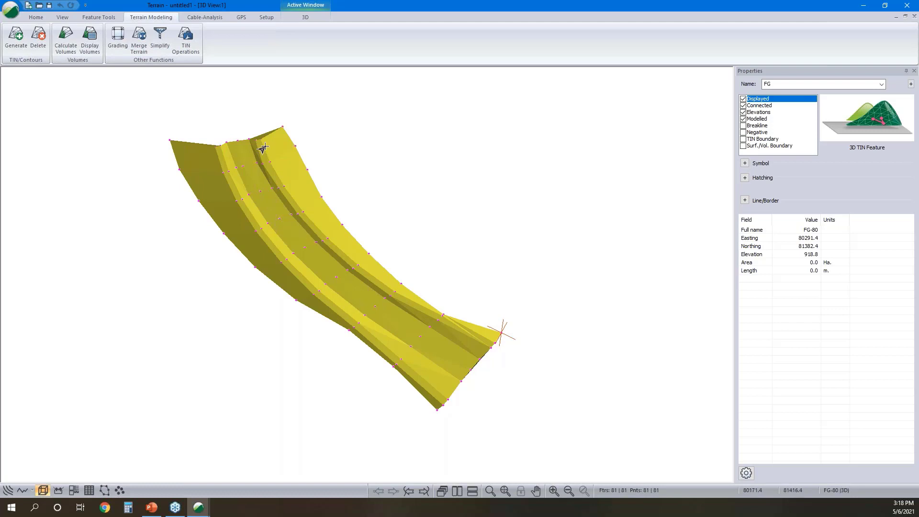
pyautogui.moveTo(303, 180)
pyautogui.click(21, 490)
pyautogui.moveTo(373, 300)
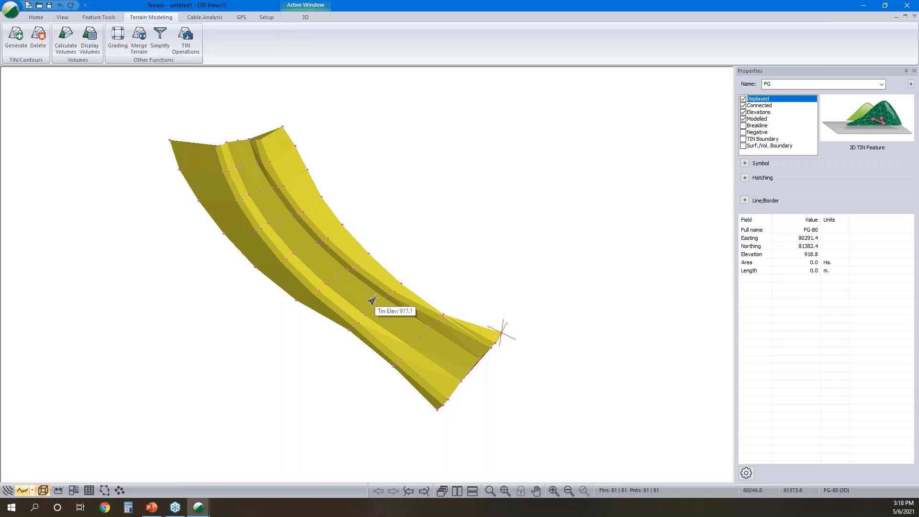
# - Return to the plan view and create TIN boundary features from the current FG TIN
pyautogui.moveTo(480, 343); pyautogui.dragTo(407, 341, button='middle')
pyautogui.click(7, 490)
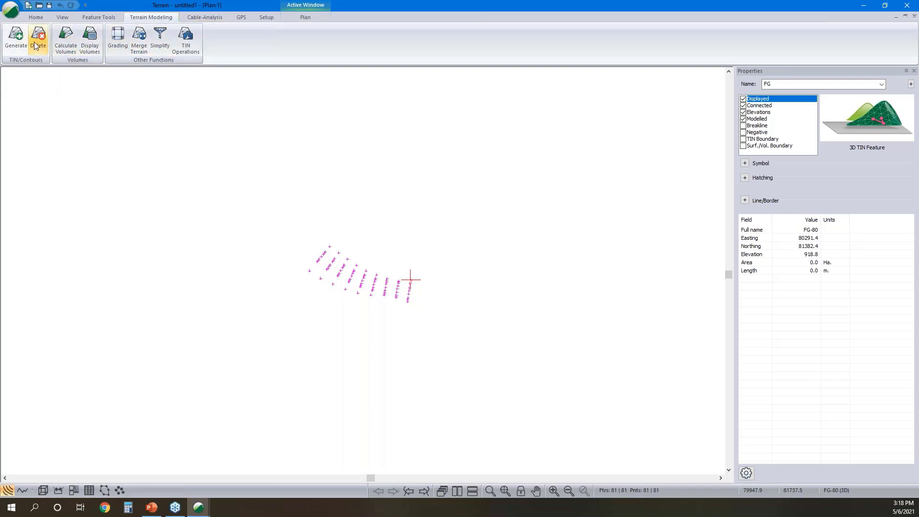
pyautogui.click(186, 36)
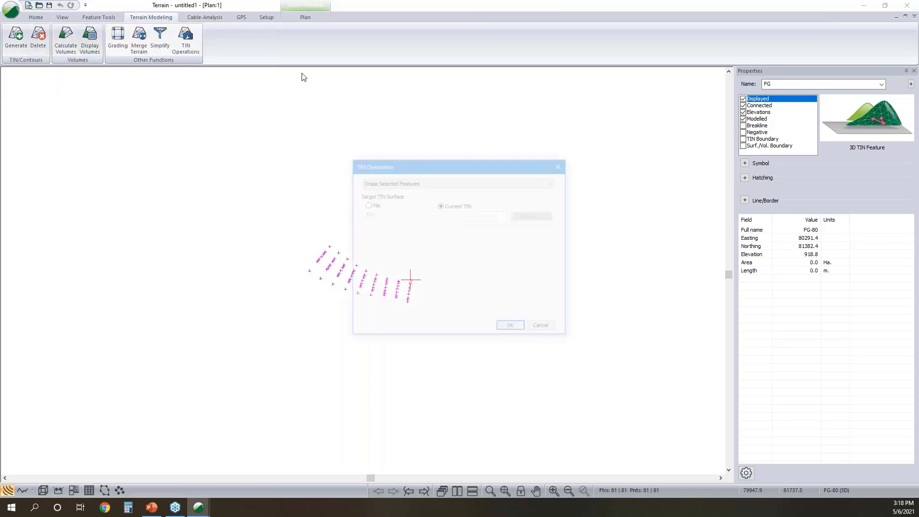
pyautogui.click(441, 182)
pyautogui.click(432, 196)
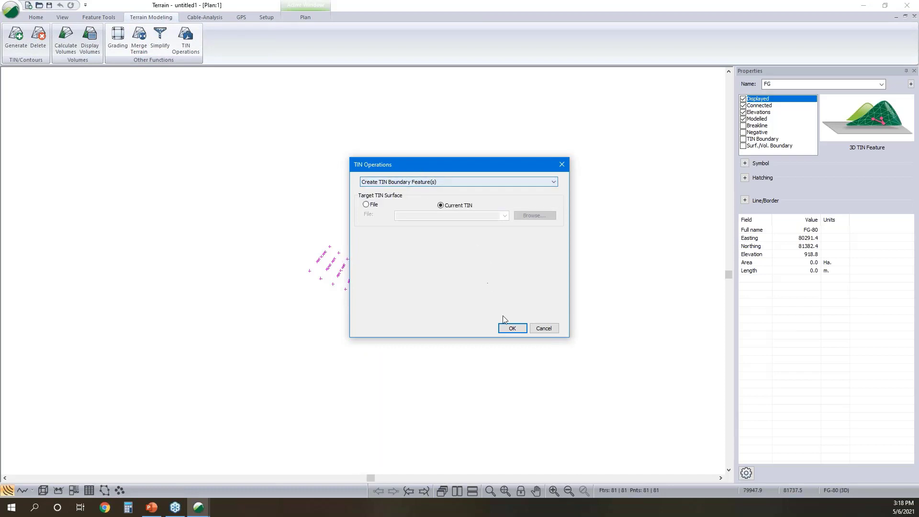
pyautogui.click(510, 329)
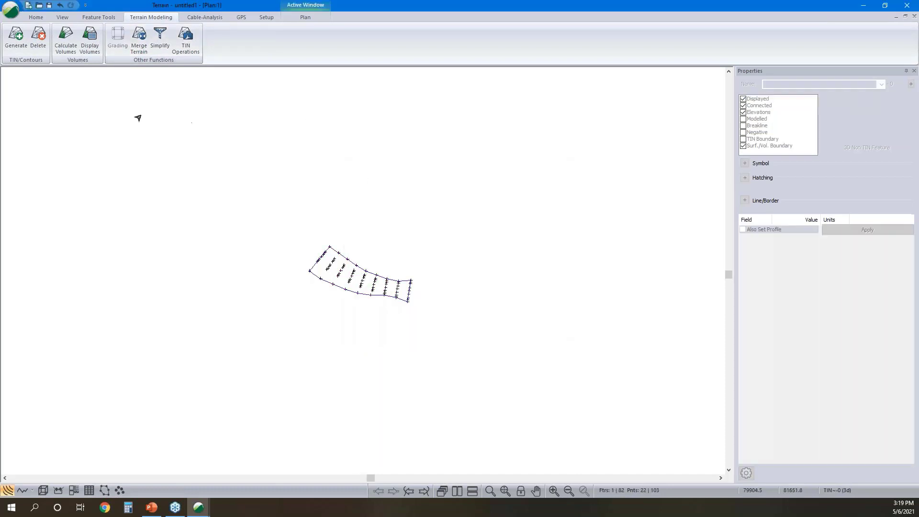
# - Save the terrain as Final SG in the As Built - Rd folder
pyautogui.click(10, 9)
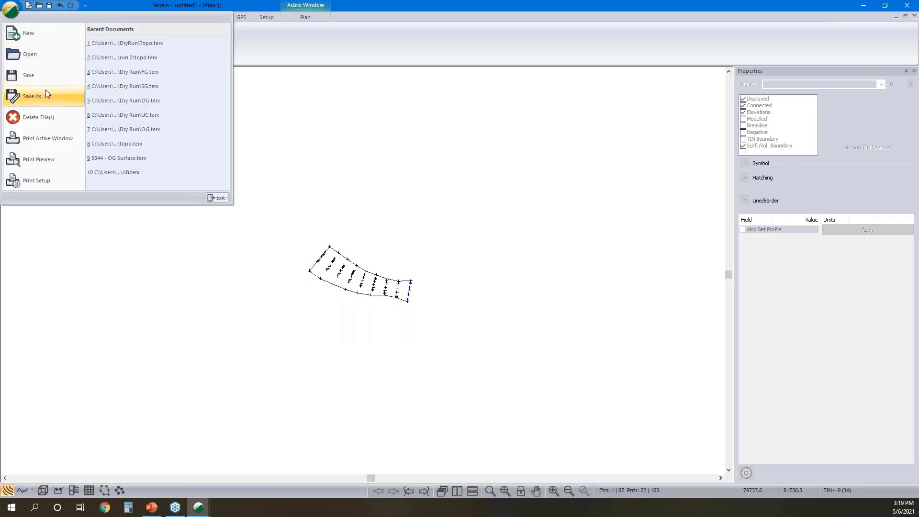
pyautogui.click(46, 93)
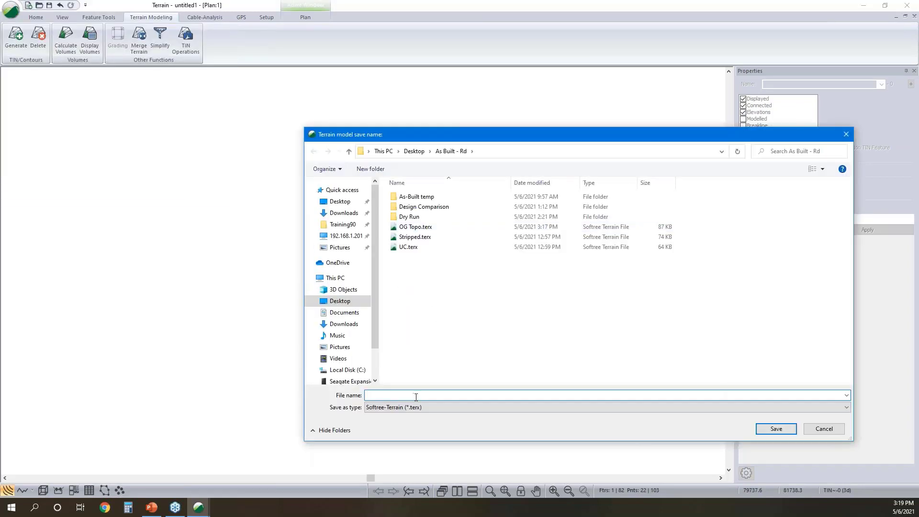
pyautogui.write('Final SG')
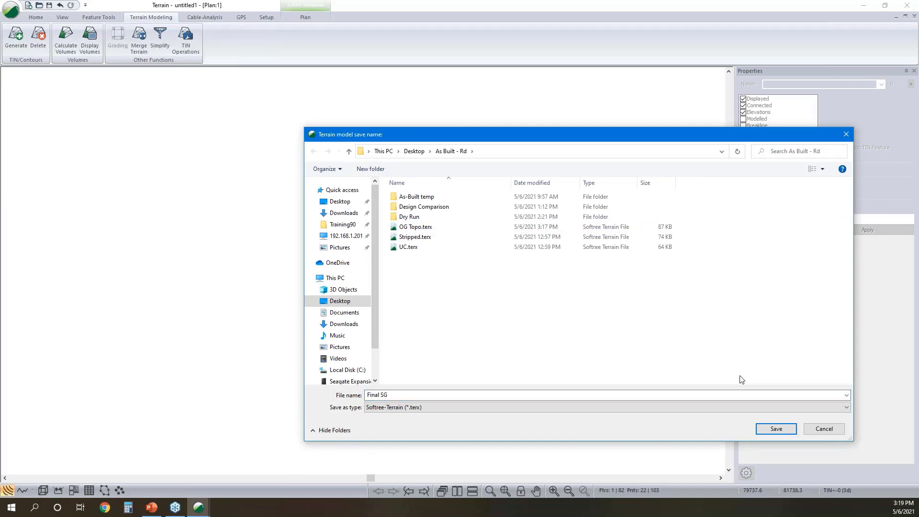
pyautogui.click(786, 428)
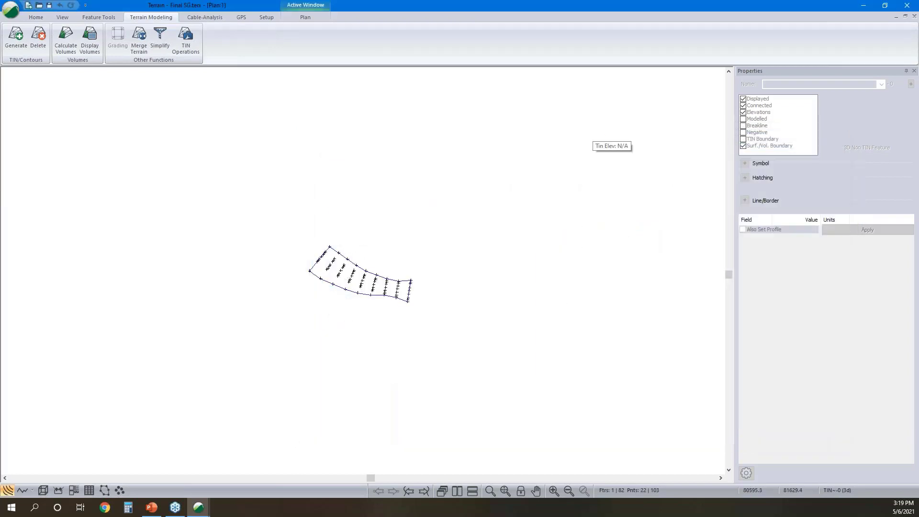
# - Minimize Terrain, launch RoadEng9 Location and start a new design file
pyautogui.click(858, 8)
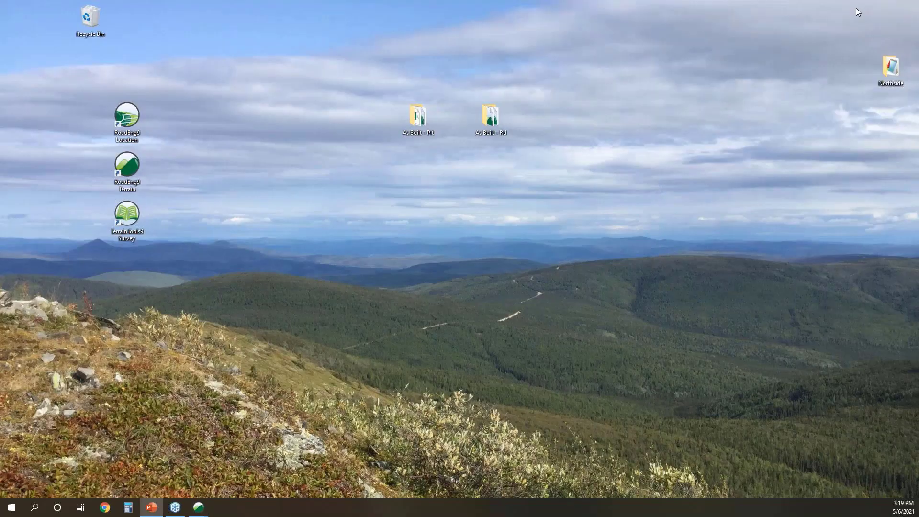
pyautogui.doubleClick(127, 115)
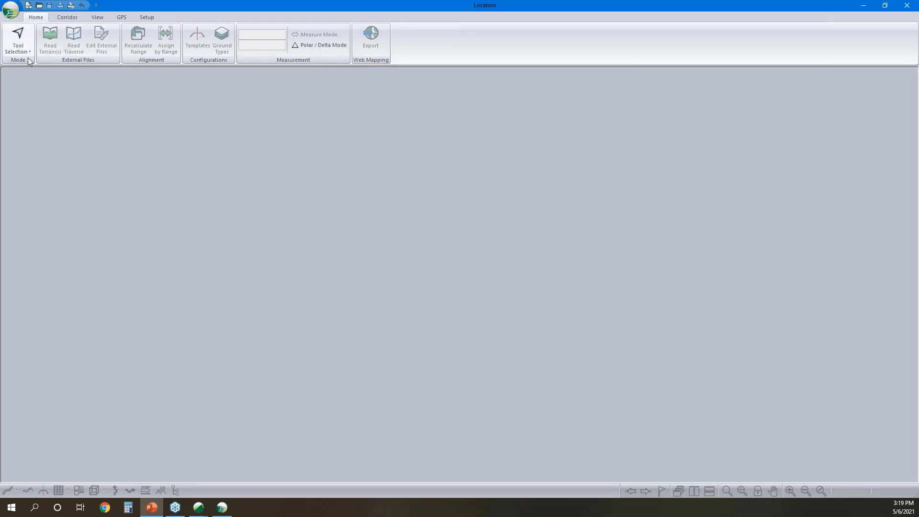
pyautogui.click(10, 9)
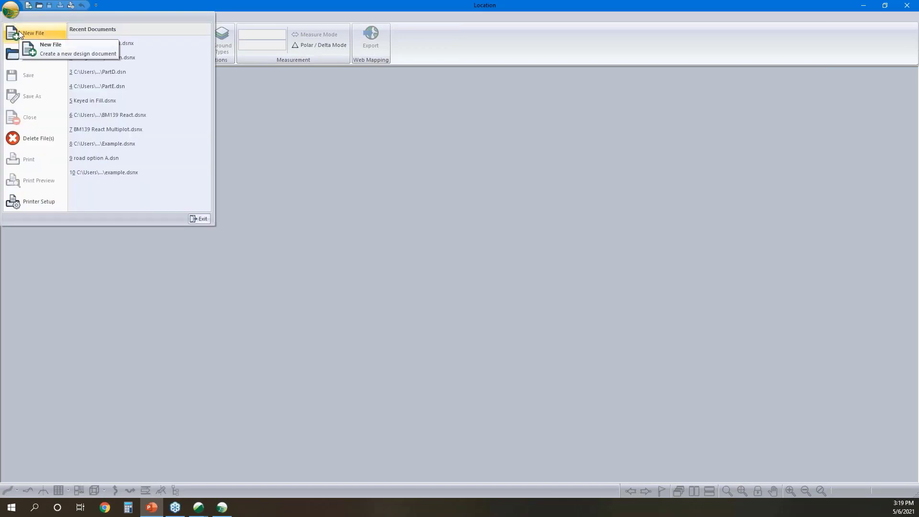
pyautogui.click(19, 34)
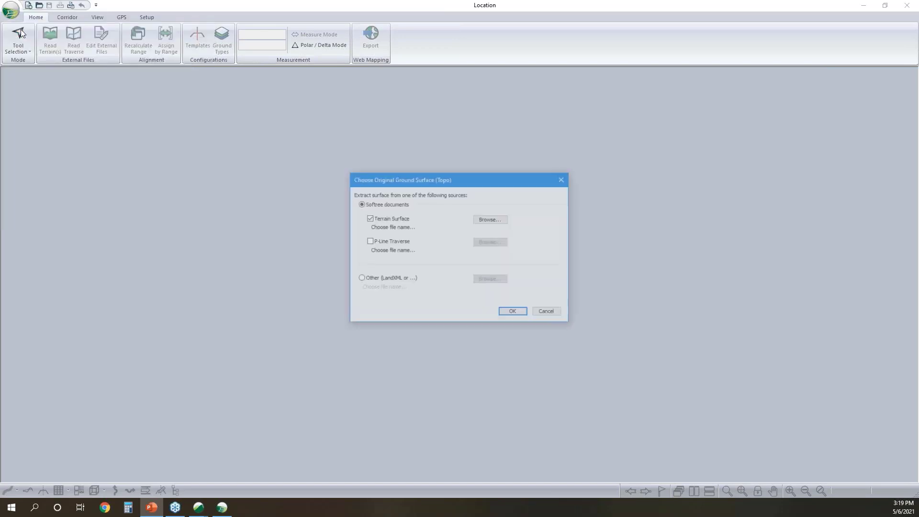
# - Use the terrain surface OG Topo.terx from the As Built - Rd folder as the design's original ground
pyautogui.click(485, 223)
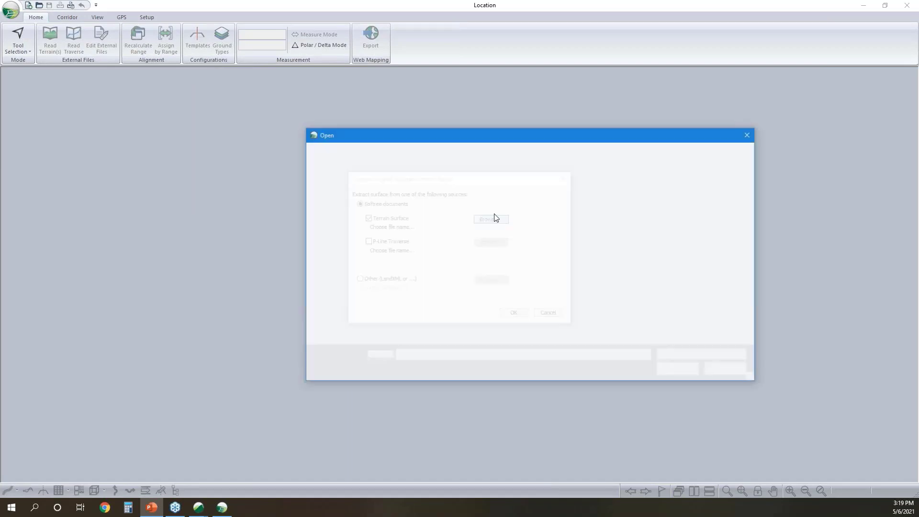
pyautogui.click(415, 227)
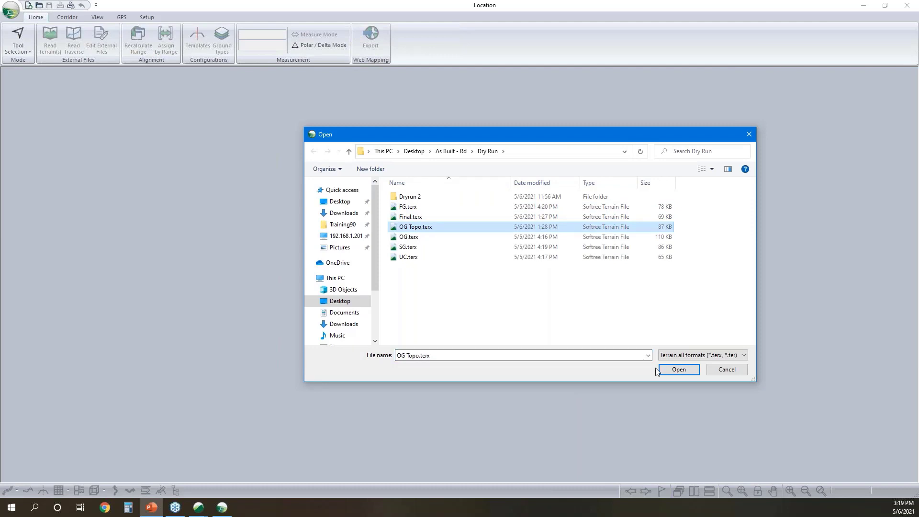
pyautogui.click(452, 151)
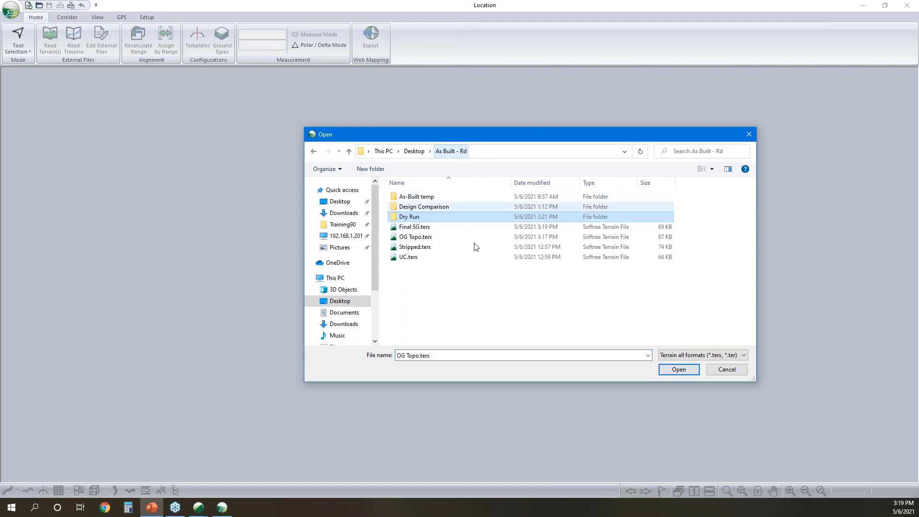
pyautogui.click(412, 237)
pyautogui.click(679, 370)
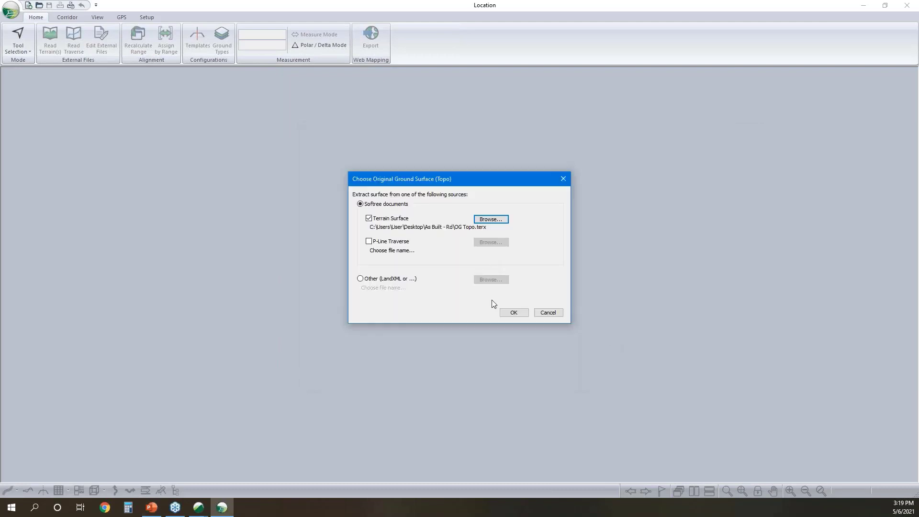
pyautogui.click(514, 313)
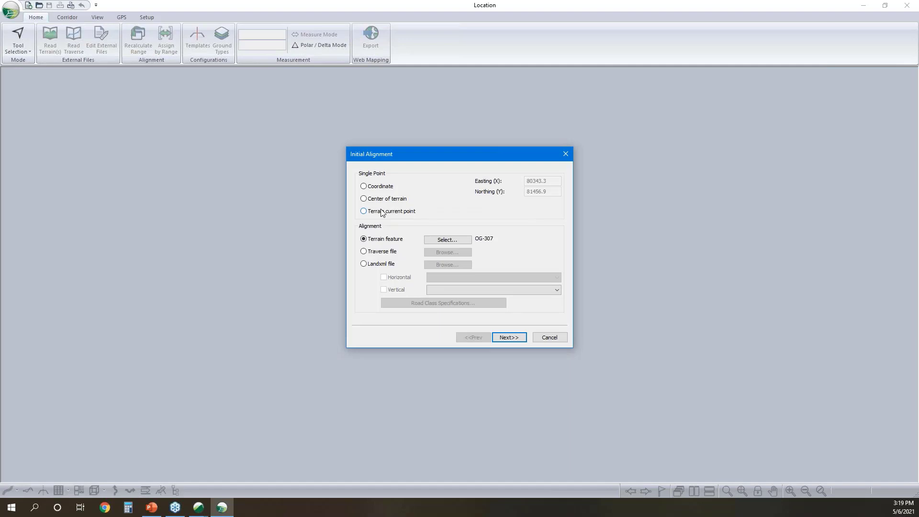
# - Take the initial alignment from Design FG.xml, using H-align1 with the FGCenter vertical, and finish creating the design
pyautogui.click(364, 265)
pyautogui.click(420, 227)
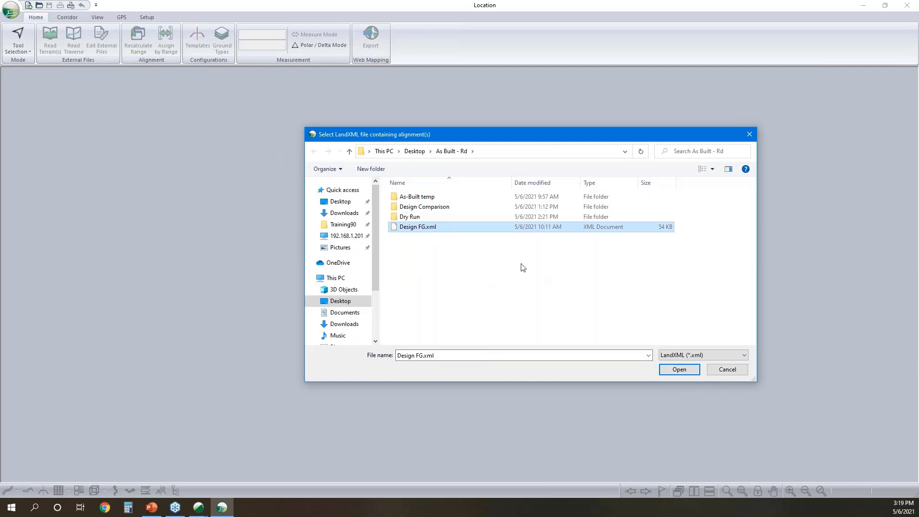
pyautogui.click(678, 371)
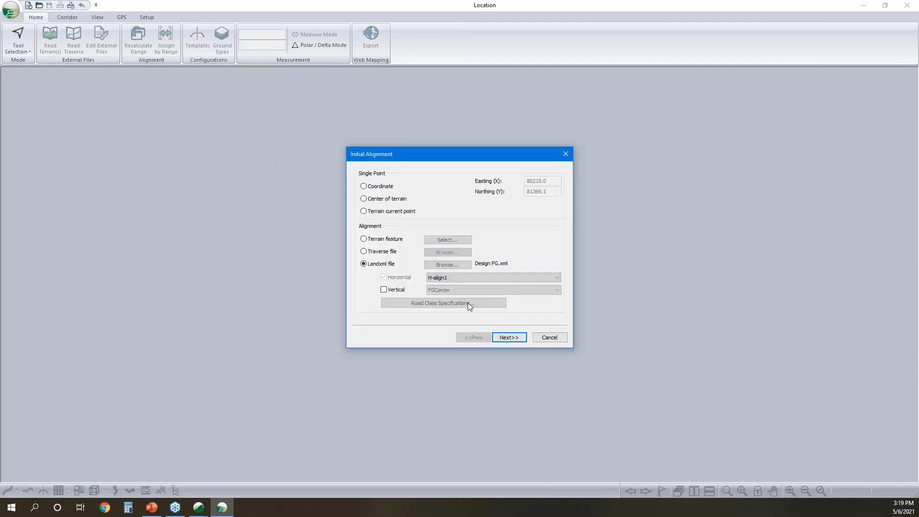
pyautogui.click(384, 290)
pyautogui.click(516, 339)
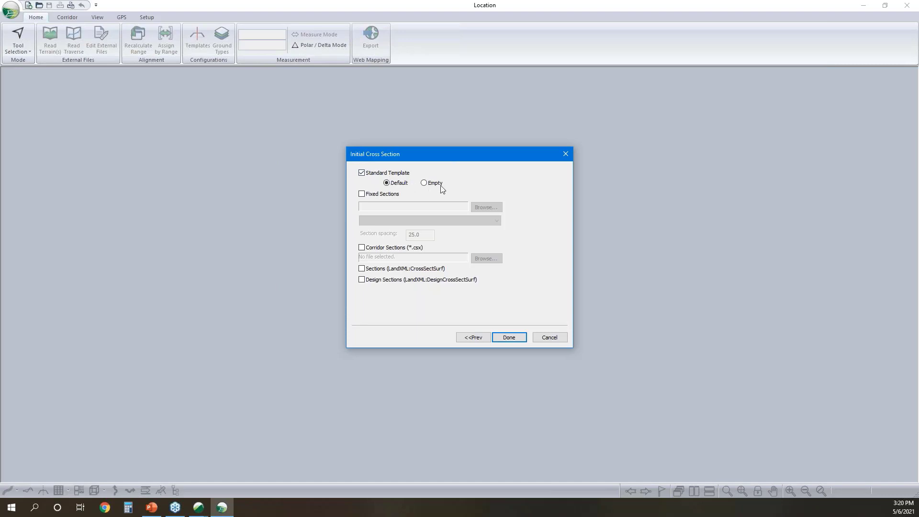
pyautogui.click(514, 340)
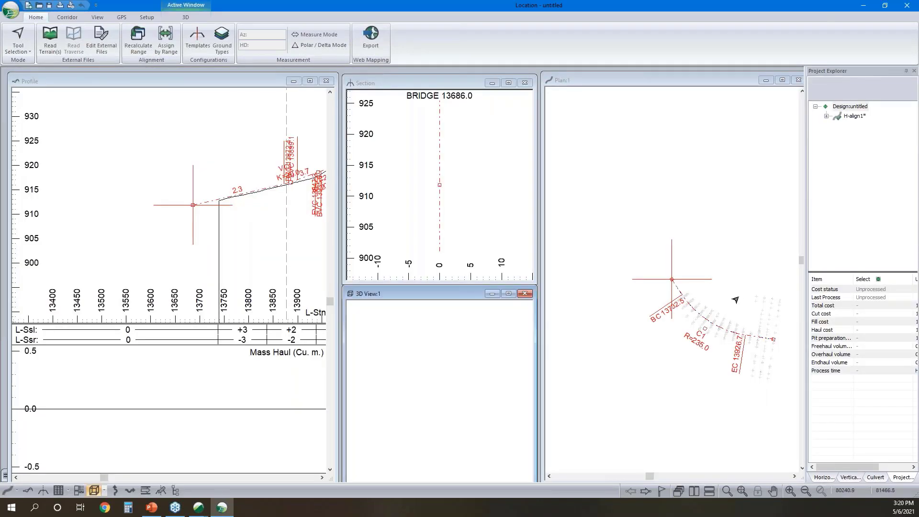
# - Delete the alignment range from its start up to station 13740.0, where the ground surface begins
pyautogui.scroll(3, 719, 300)
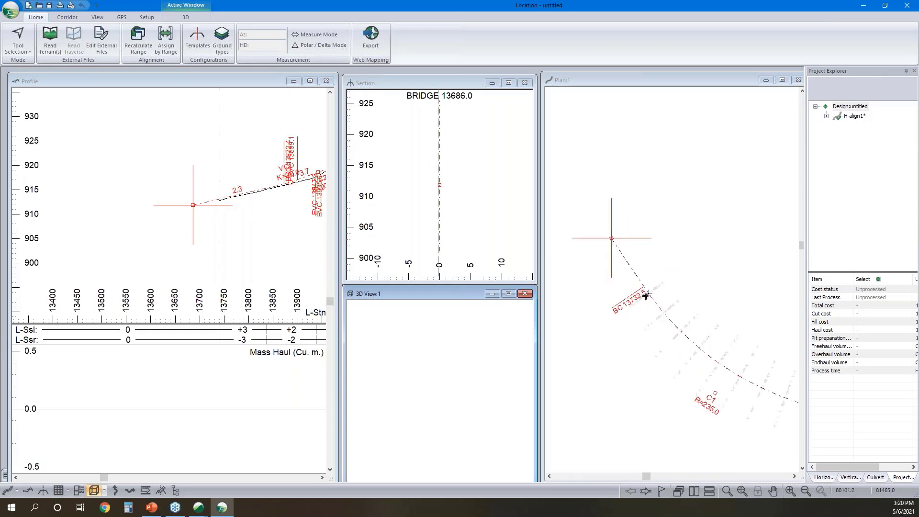
pyautogui.click(647, 295)
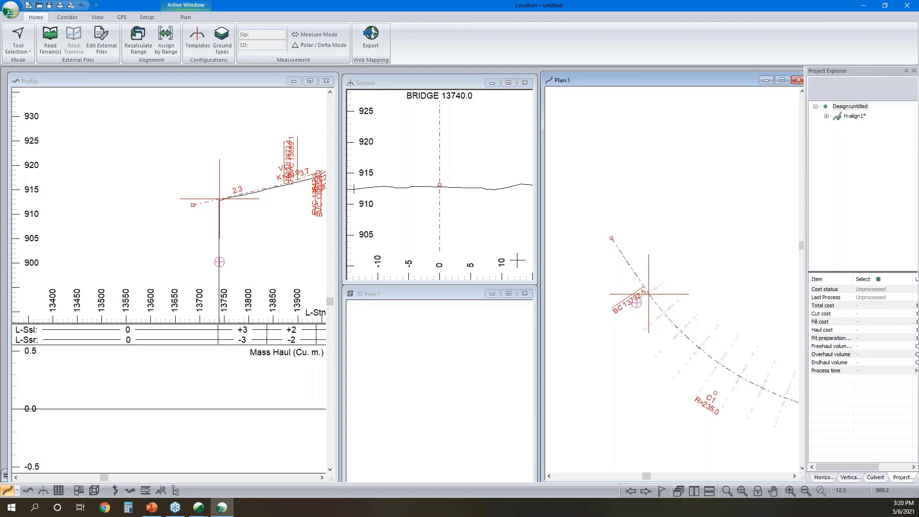
pyautogui.scroll(2, 205, 201)
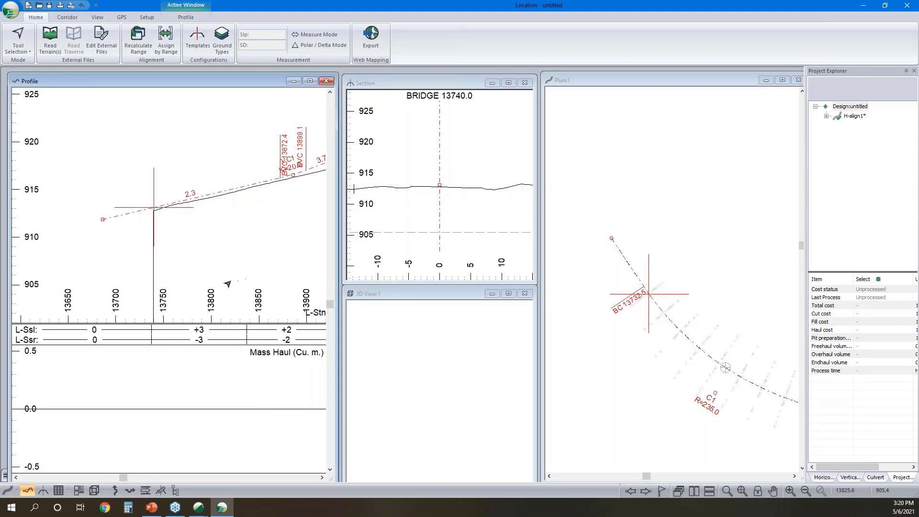
pyautogui.click(67, 17)
pyautogui.click(191, 38)
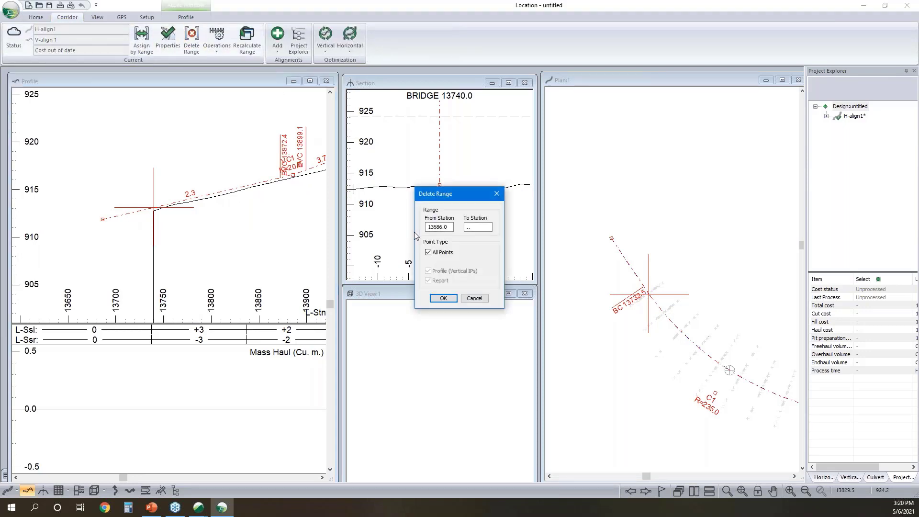
pyautogui.doubleClick(440, 227)
pyautogui.press('BackSpace')
pyautogui.press('Tab')
pyautogui.click(443, 299)
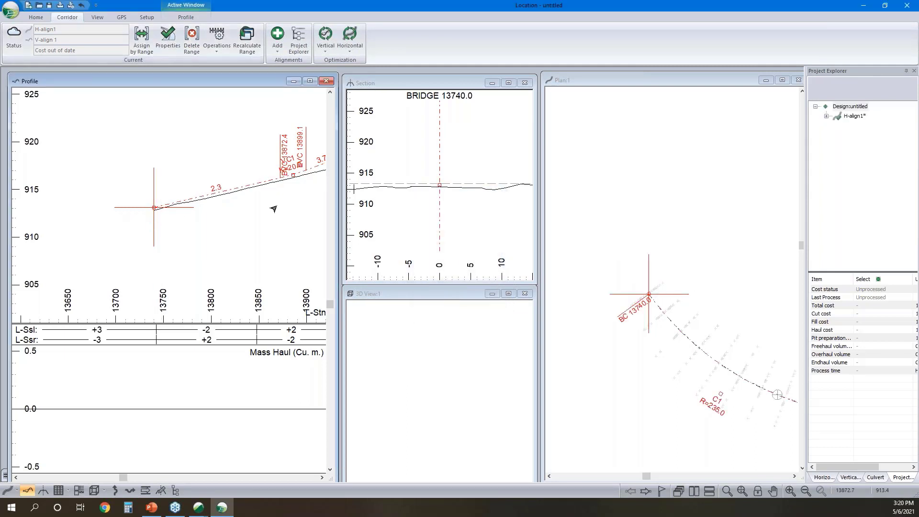
# - Add Stripped.terx to the alignment as Reference terrain 1 and include it in cross sections as a template volume surface
pyautogui.moveTo(260, 215); pyautogui.dragTo(170, 238, button='middle')
pyautogui.scroll(-3, 171, 238)
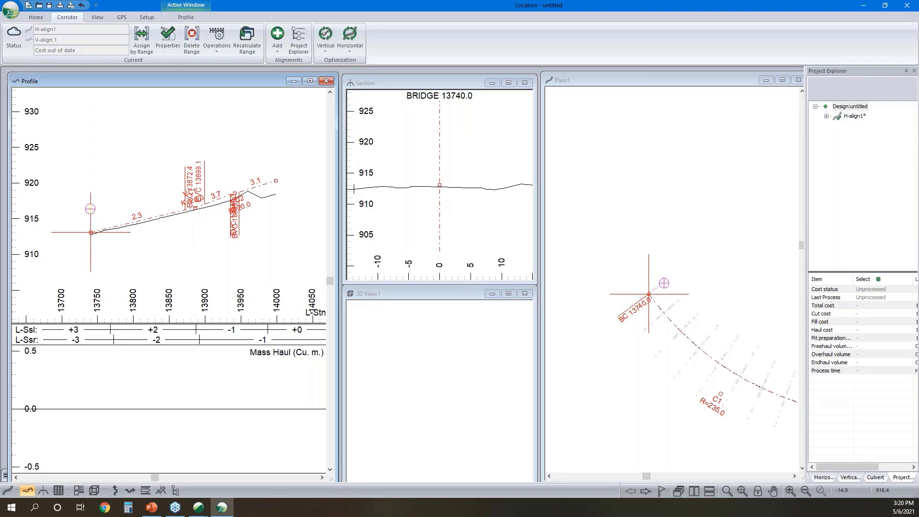
pyautogui.click(167, 39)
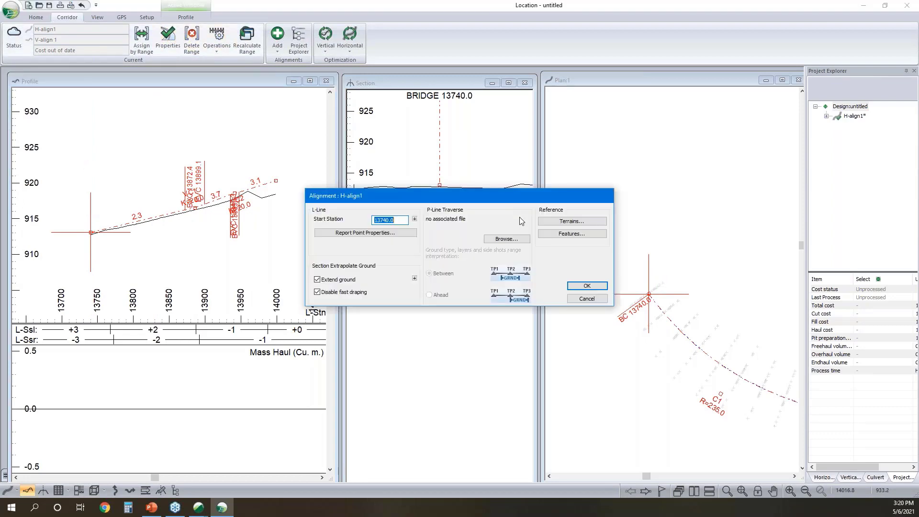
pyautogui.click(555, 221)
pyautogui.scroll(-1, 398, 226)
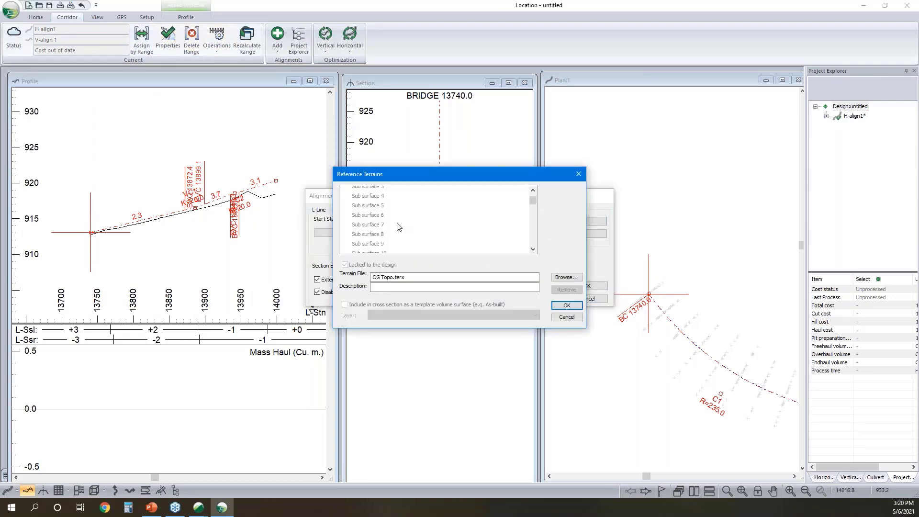
pyautogui.doubleClick(385, 239)
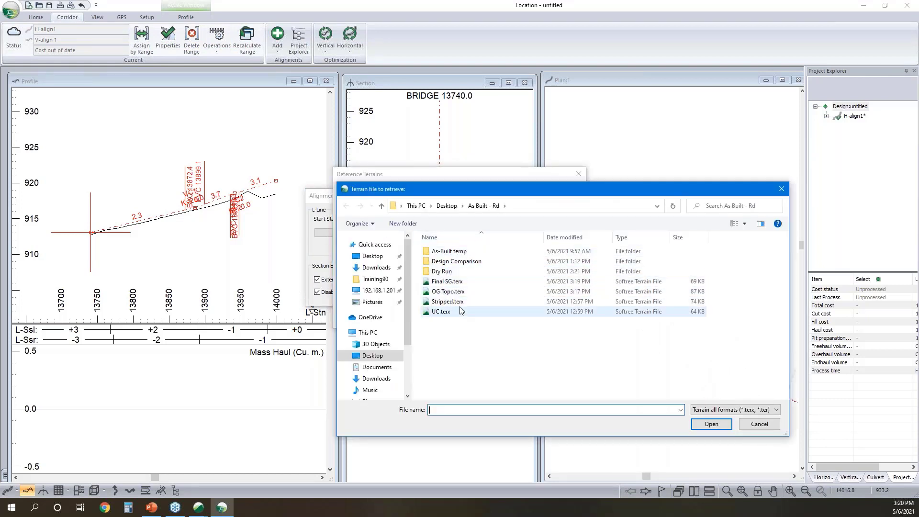
pyautogui.click(455, 305)
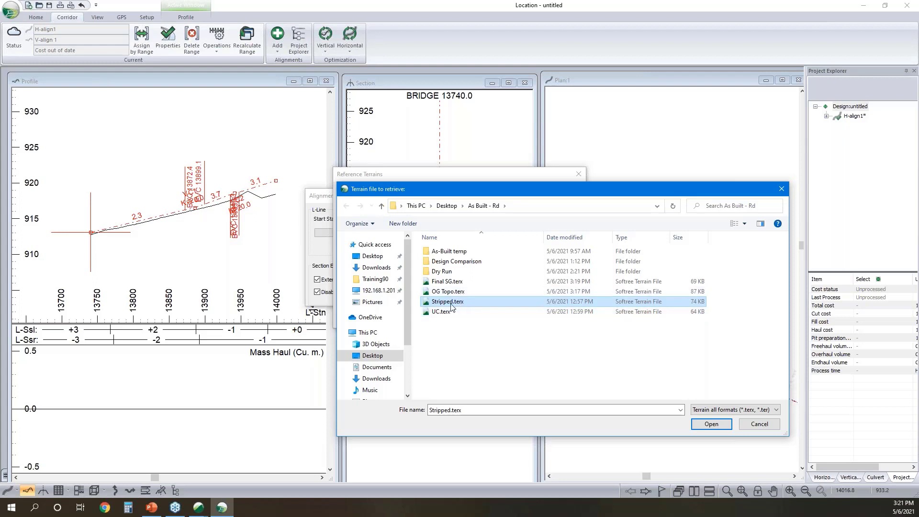
pyautogui.click(718, 424)
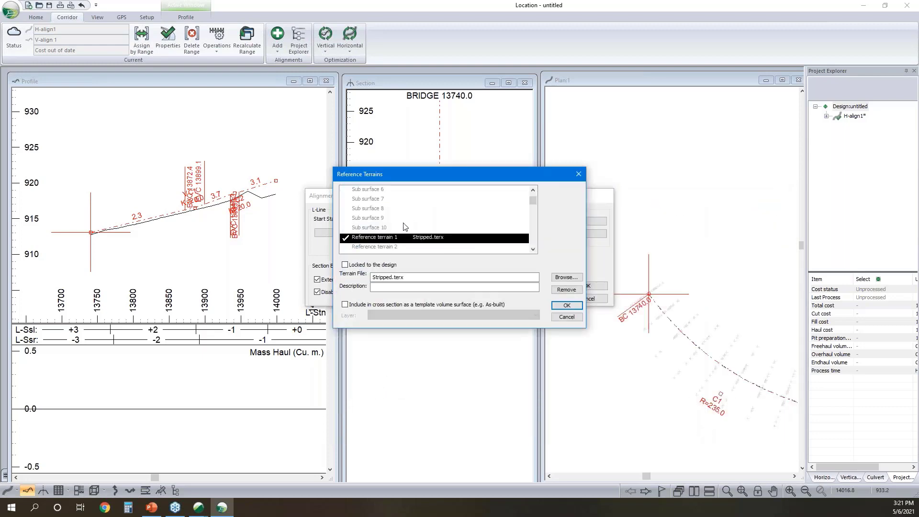
pyautogui.click(346, 305)
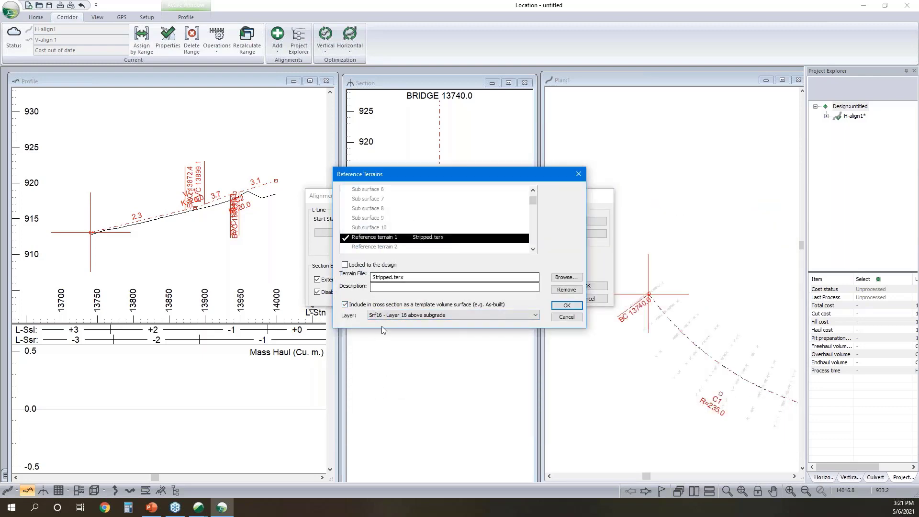
# - Add Final SG.terx as Reference terrain 2 and include it in cross sections as a template volume surface on the SG subgrade material layer
pyautogui.click(373, 247)
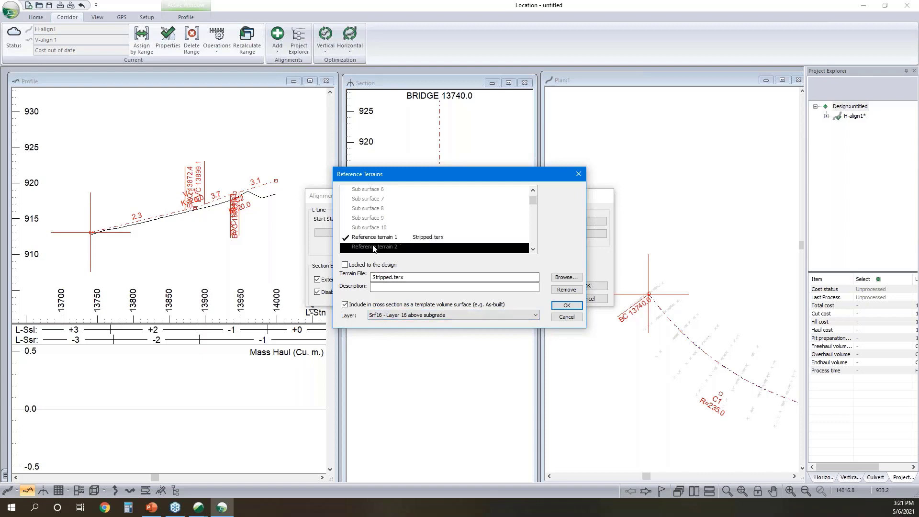
pyautogui.doubleClick(373, 247)
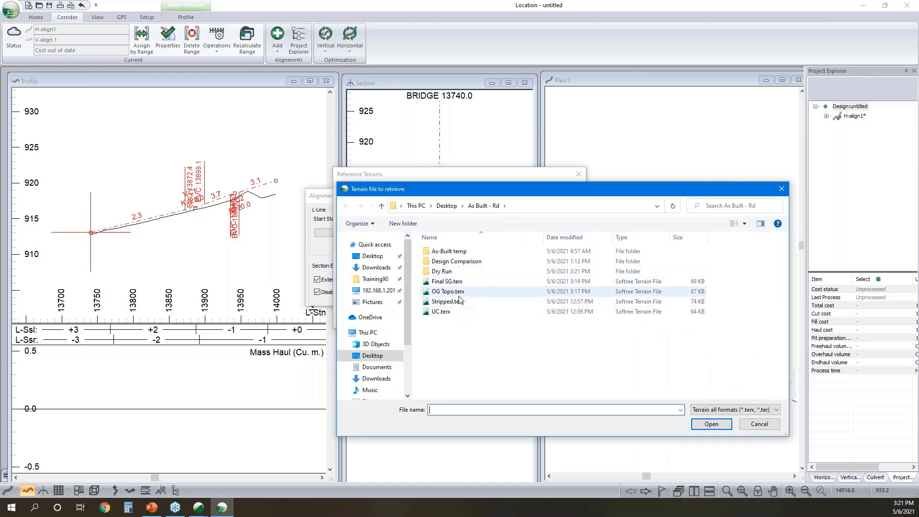
pyautogui.click(447, 282)
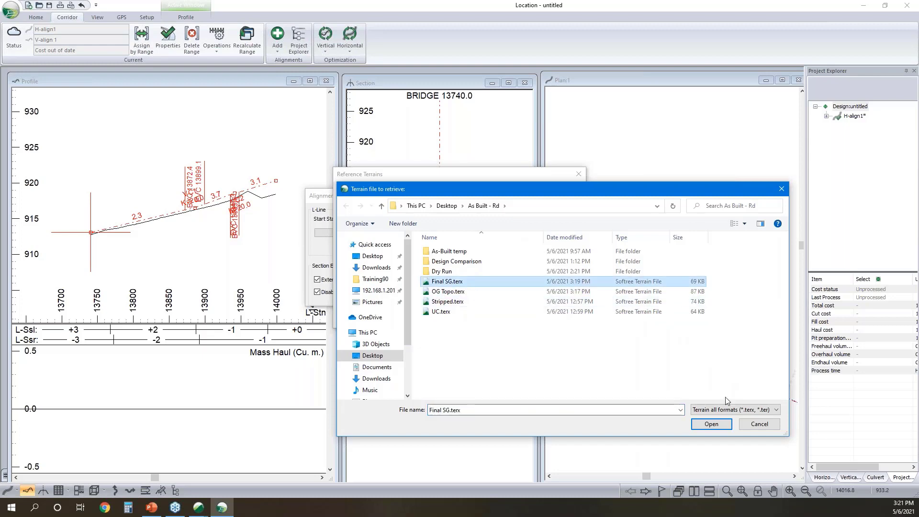
pyautogui.click(712, 423)
pyautogui.click(346, 304)
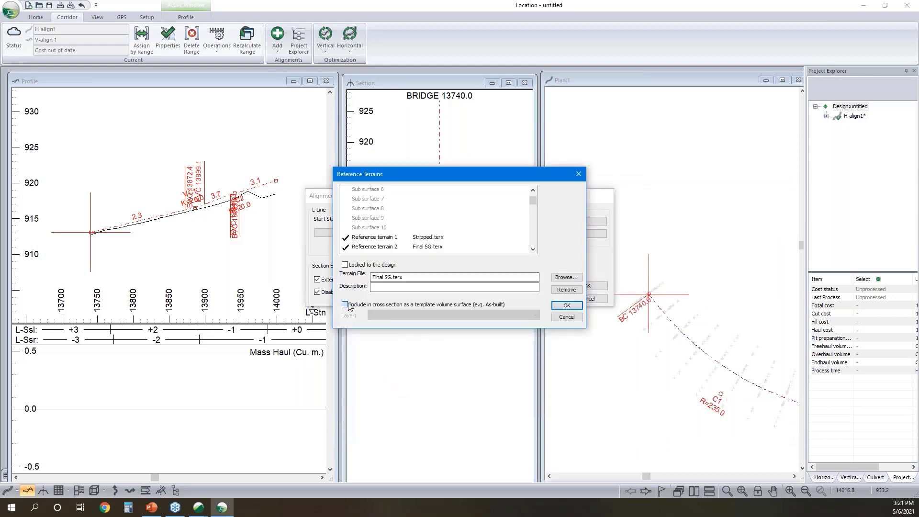
pyautogui.click(420, 318)
pyautogui.click(420, 324)
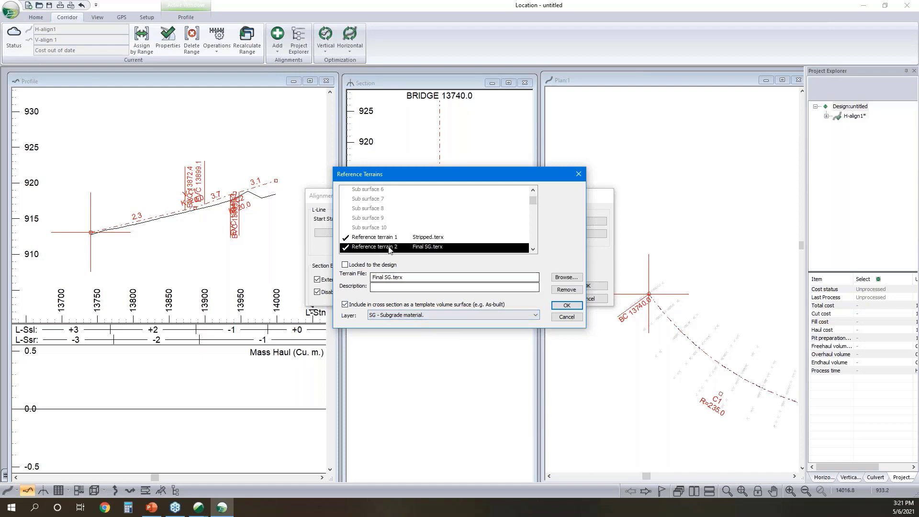
# - Add UC.terx as Reference terrain 3, included in cross sections as a volume surface on layer Srf15, and apply the alignment settings
pyautogui.scroll(-1, 384, 242)
pyautogui.doubleClick(375, 230)
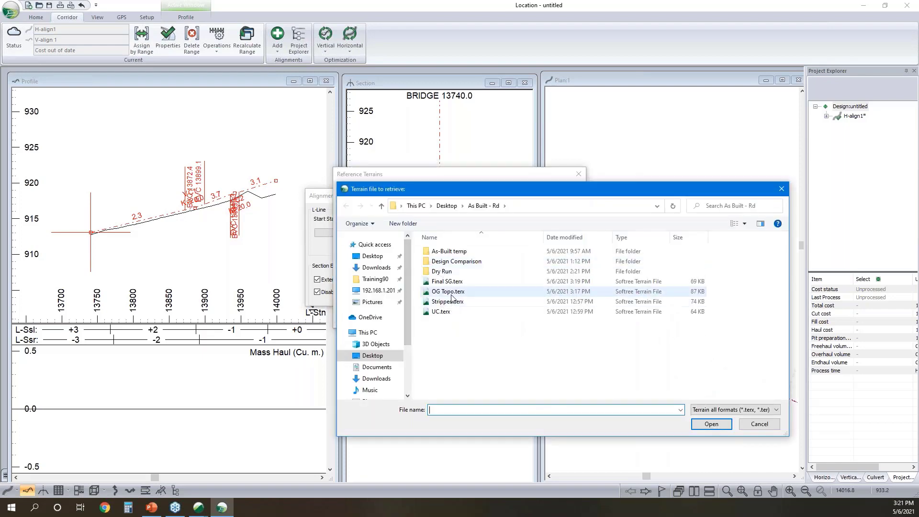
pyautogui.click(443, 312)
pyautogui.click(712, 424)
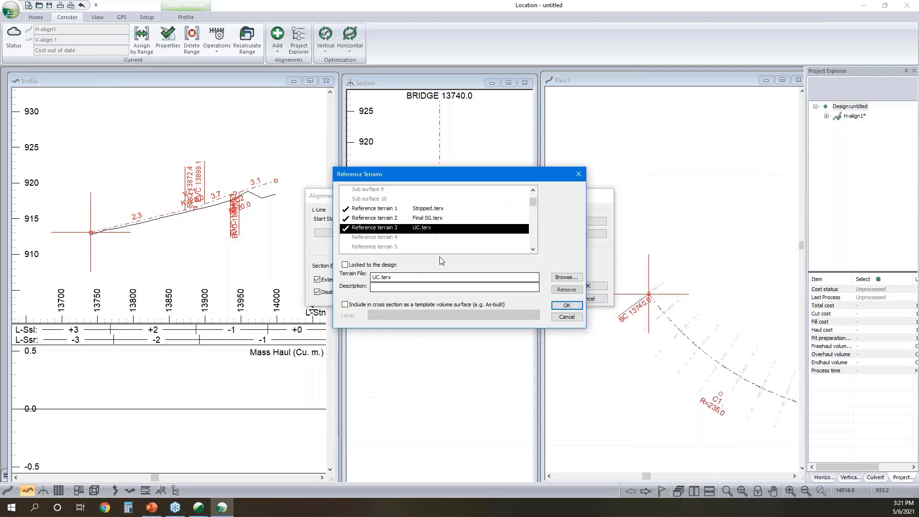
pyautogui.click(345, 305)
pyautogui.click(391, 315)
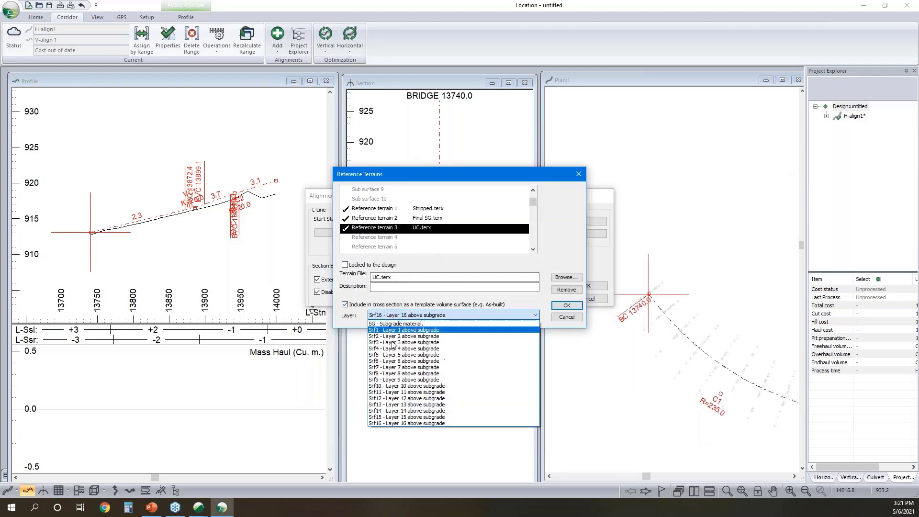
pyautogui.click(433, 420)
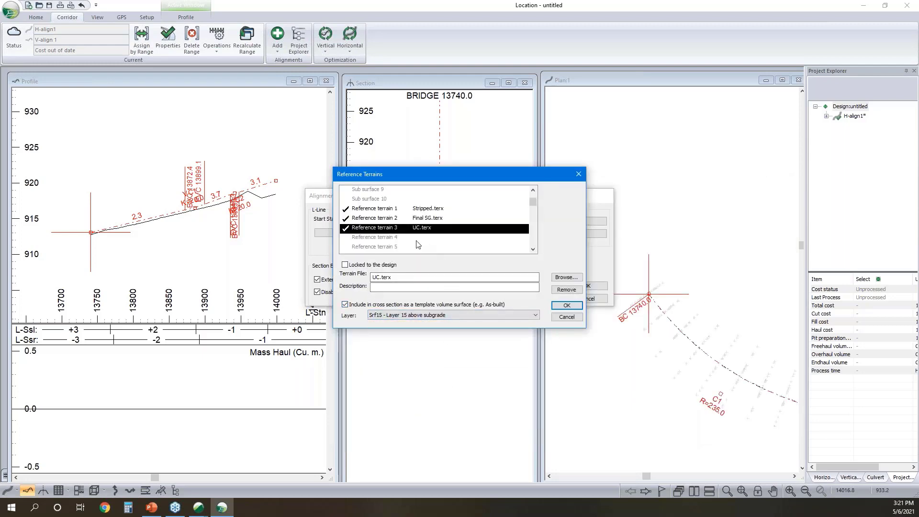
pyautogui.click(567, 306)
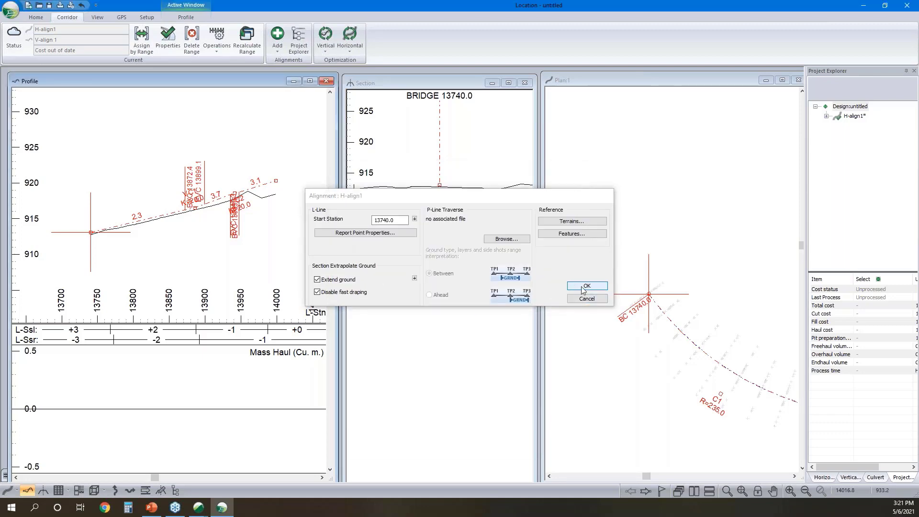
pyautogui.click(585, 288)
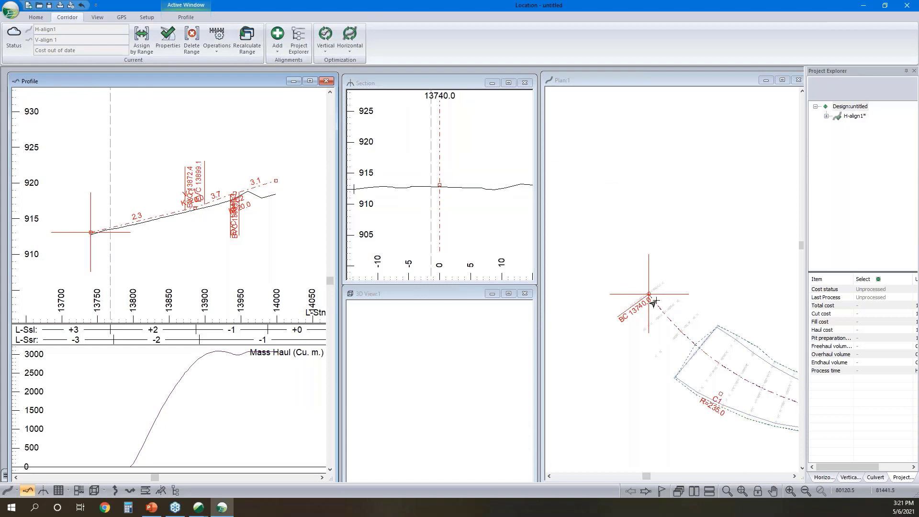
# - Step along the alignment in plan to view the cross sections at stations 13800.0, 13820.0 and 13840.0
pyautogui.moveTo(689, 340); pyautogui.dragTo(642, 309, button='middle')
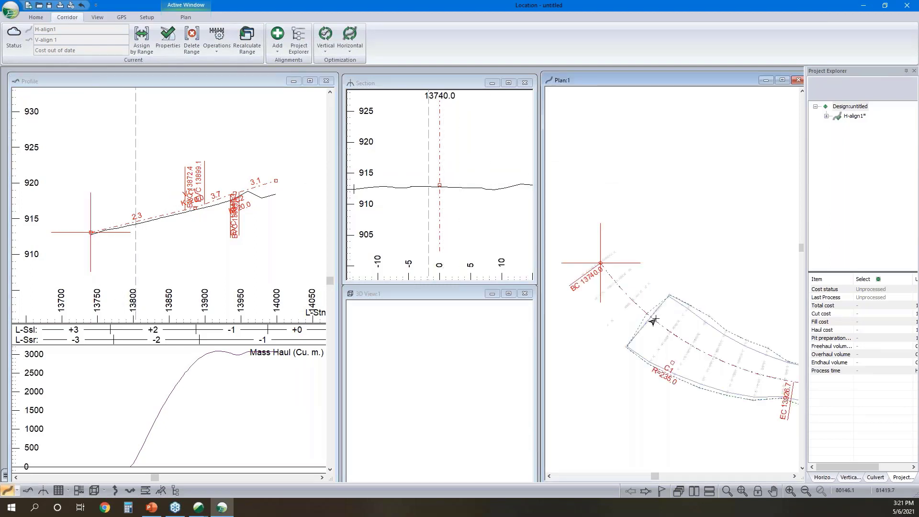
pyautogui.click(652, 319)
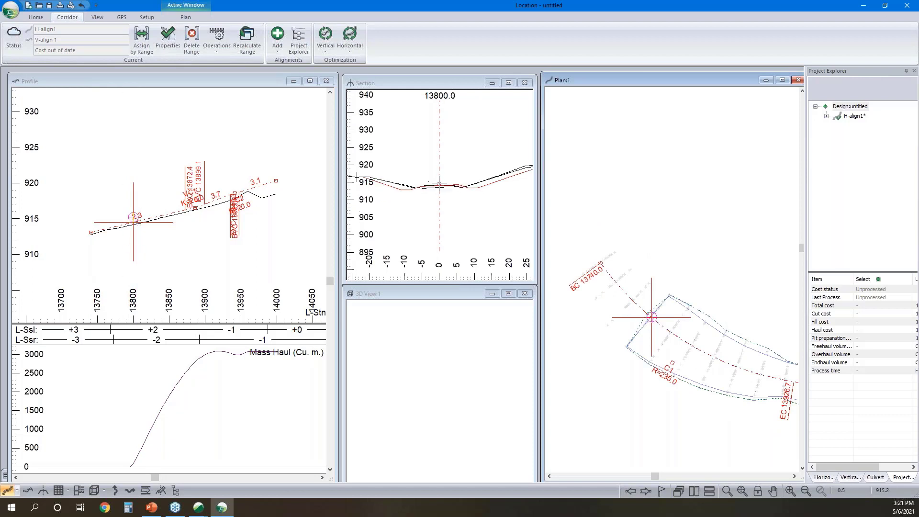
pyautogui.moveTo(674, 330); pyautogui.dragTo(708, 349)
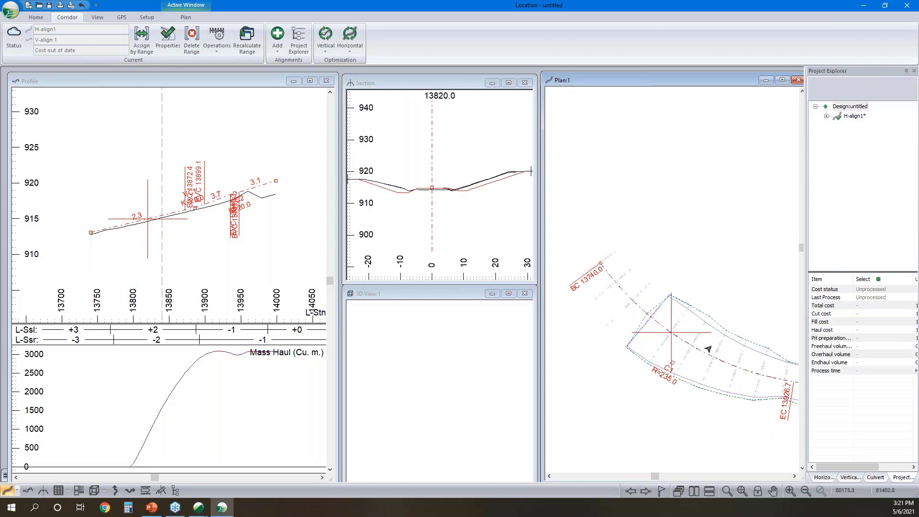
pyautogui.click(689, 350)
# - Hatch the cut area for SG in the cross section at station 13840.0 and inspect the hatched regions around the ditch
pyautogui.scroll(3, 431, 193)
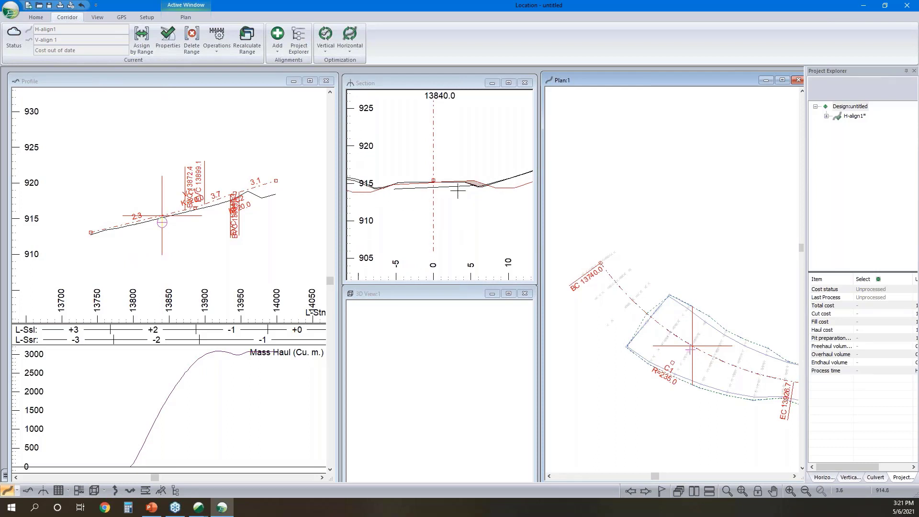
pyautogui.moveTo(460, 191); pyautogui.dragTo(438, 220, button='middle')
pyautogui.rightClick(466, 205)
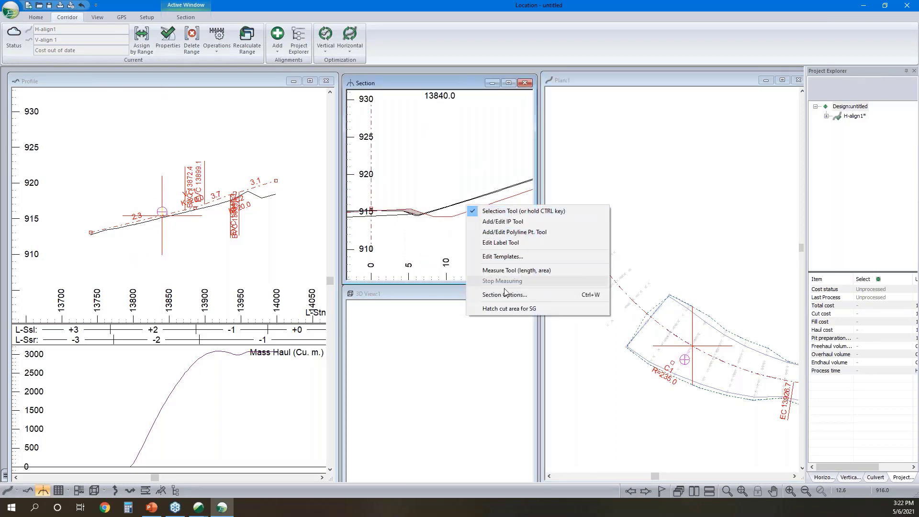
pyautogui.click(509, 309)
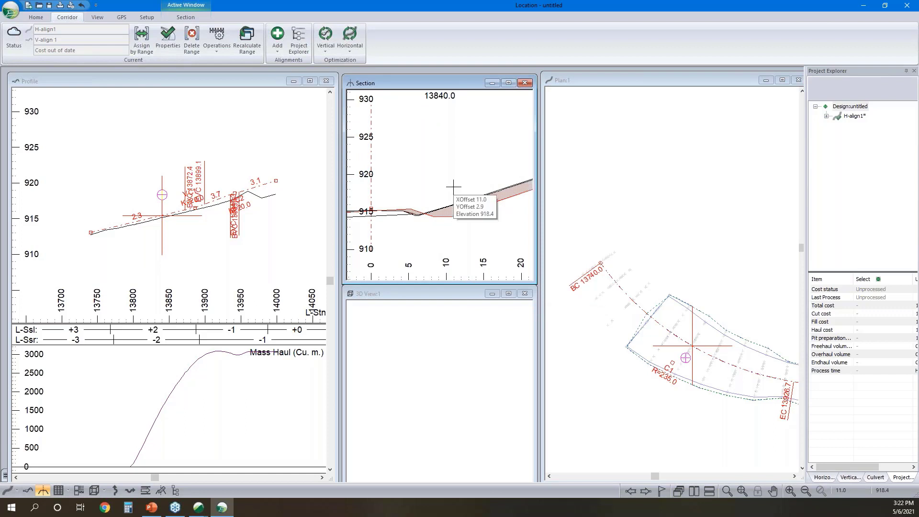
pyautogui.scroll(-2, 450, 199)
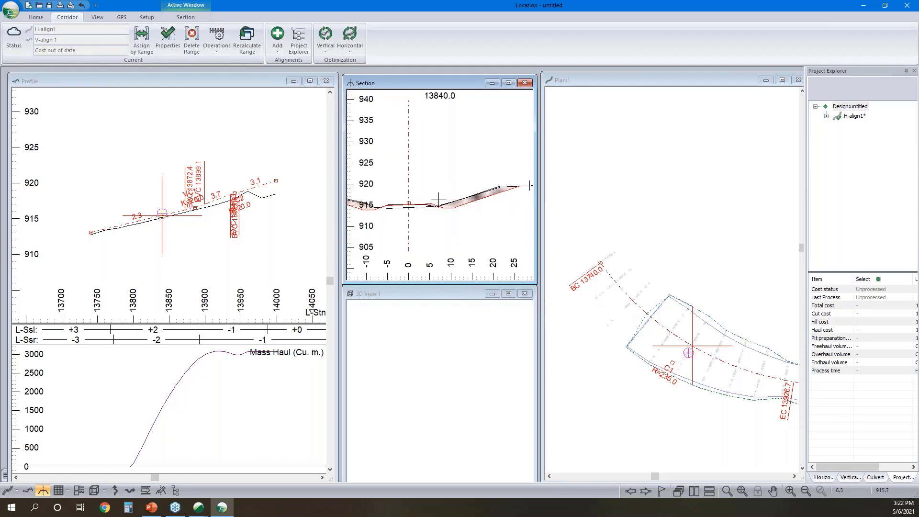
pyautogui.moveTo(437, 203); pyautogui.dragTo(462, 216, button='middle')
pyautogui.scroll(3, 463, 216)
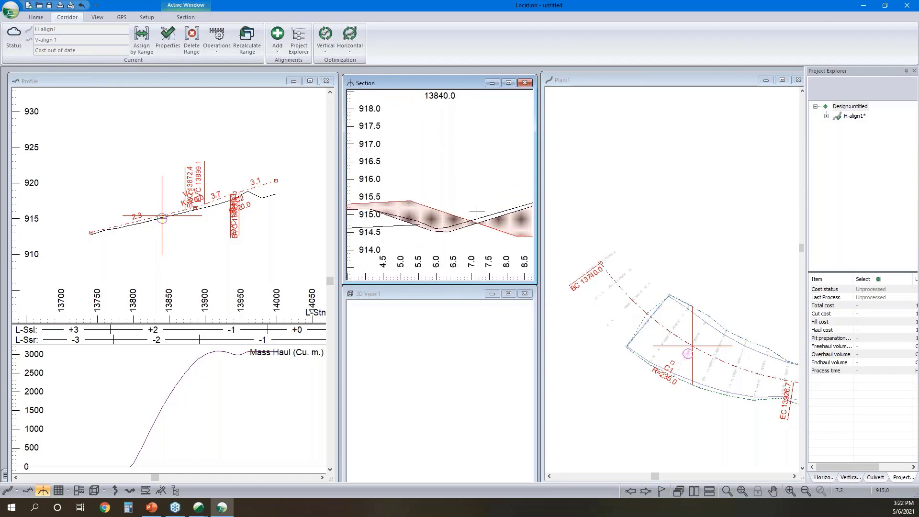
pyautogui.scroll(-1, 474, 216)
pyautogui.scroll(2, 474, 216)
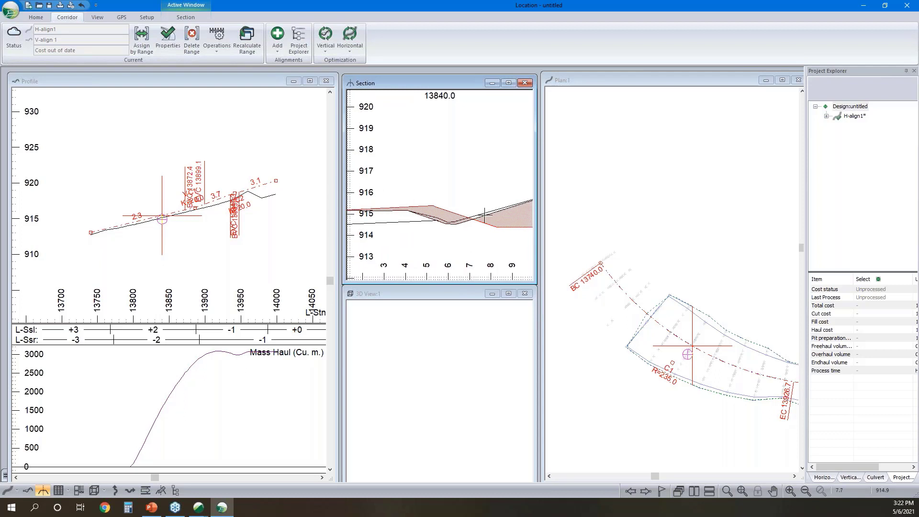
pyautogui.scroll(-3, 459, 220)
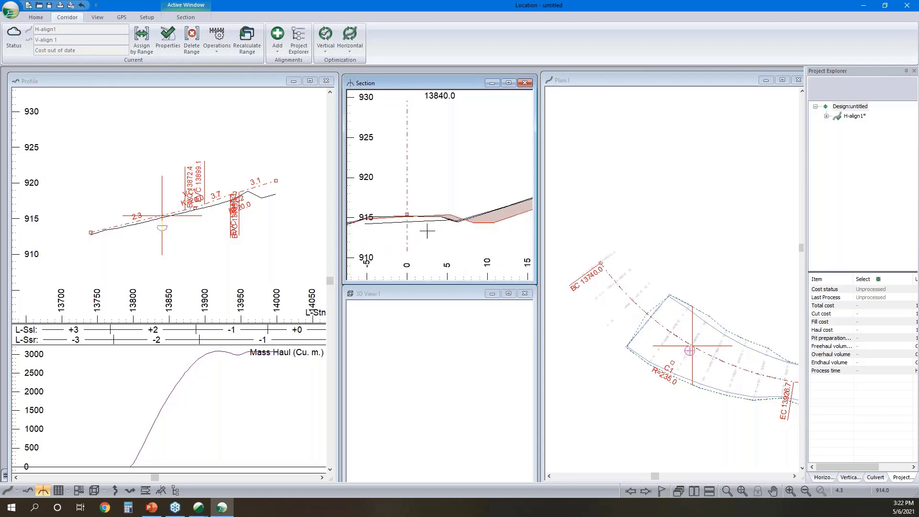
# - Try hatching all cut areas in the cross section at station 13840.0, and turn that hatching off again
pyautogui.rightClick(434, 213)
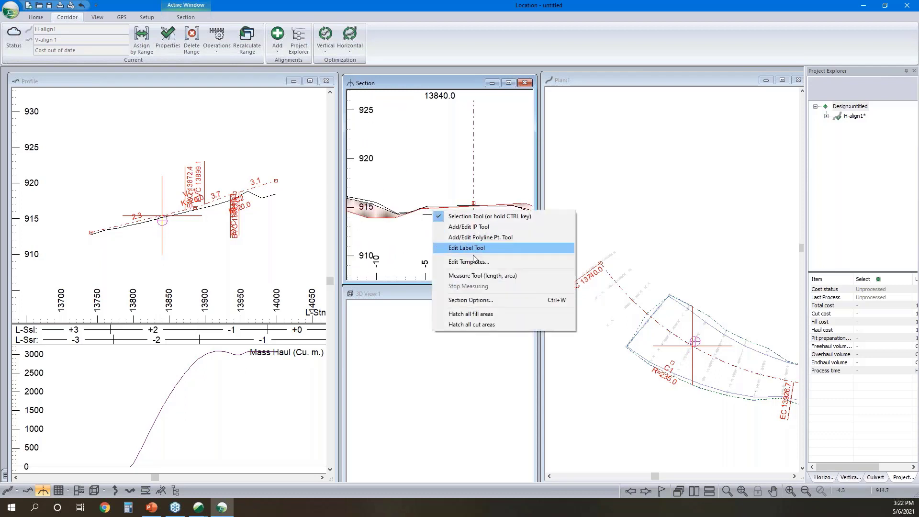
pyautogui.click(468, 323)
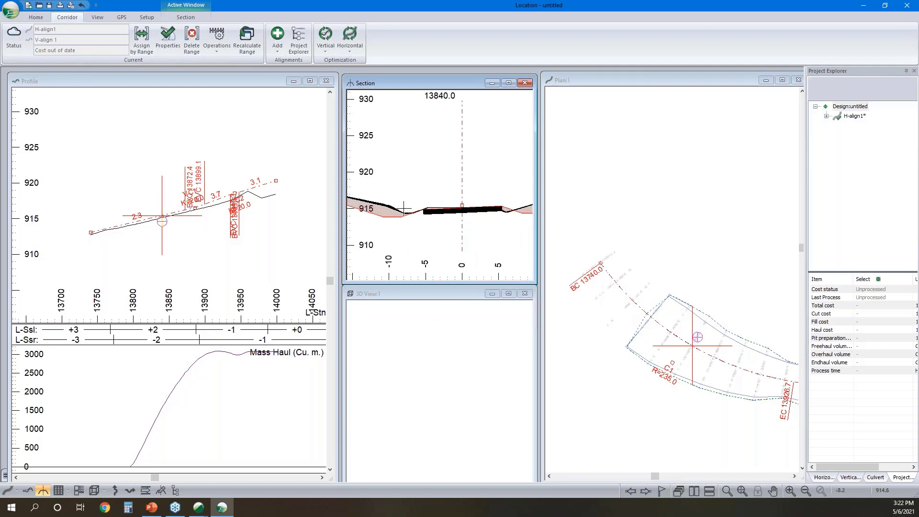
pyautogui.scroll(2, 527, 206)
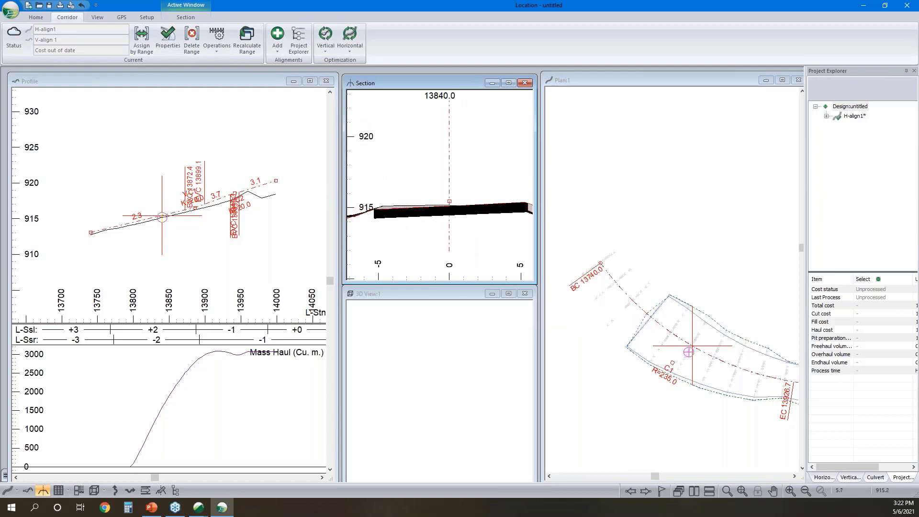
pyautogui.moveTo(531, 204); pyautogui.dragTo(494, 215, button='middle')
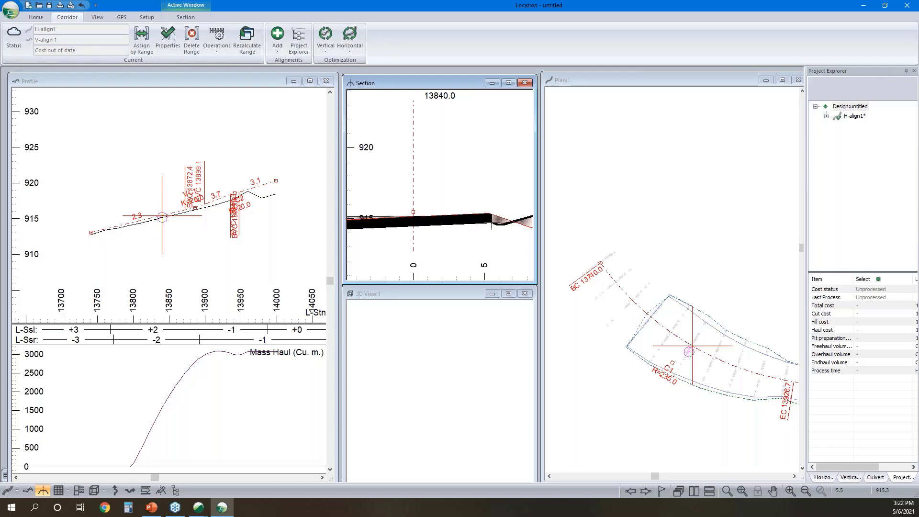
pyautogui.scroll(2, 487, 217)
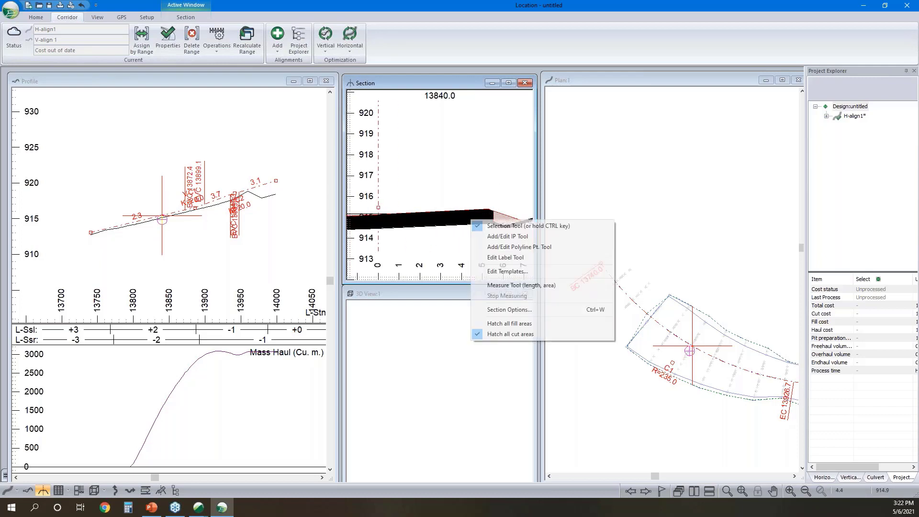
pyautogui.rightClick(472, 219)
pyautogui.click(504, 339)
pyautogui.scroll(-2, 483, 213)
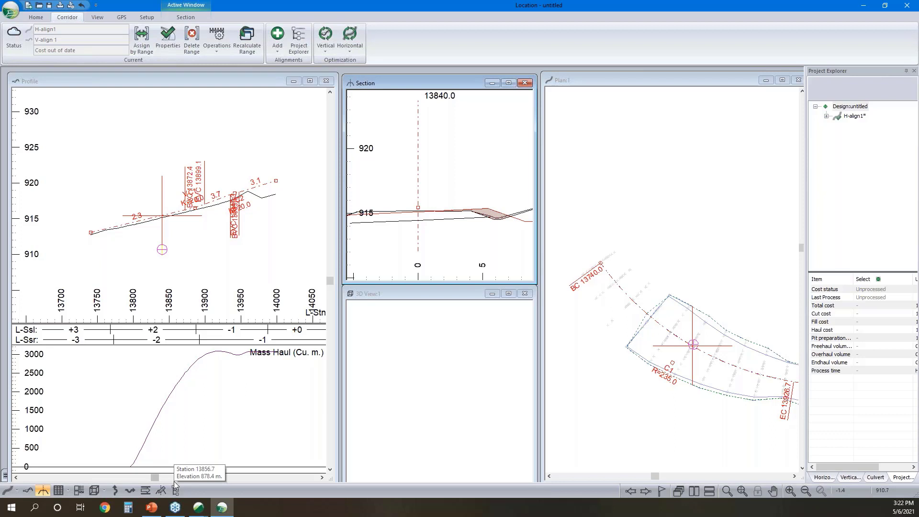
pyautogui.click(36, 17)
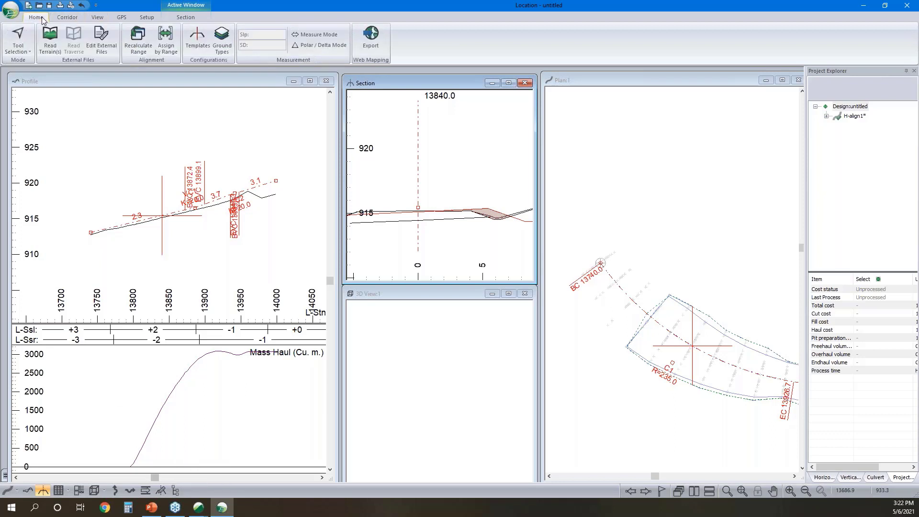
pyautogui.click(207, 42)
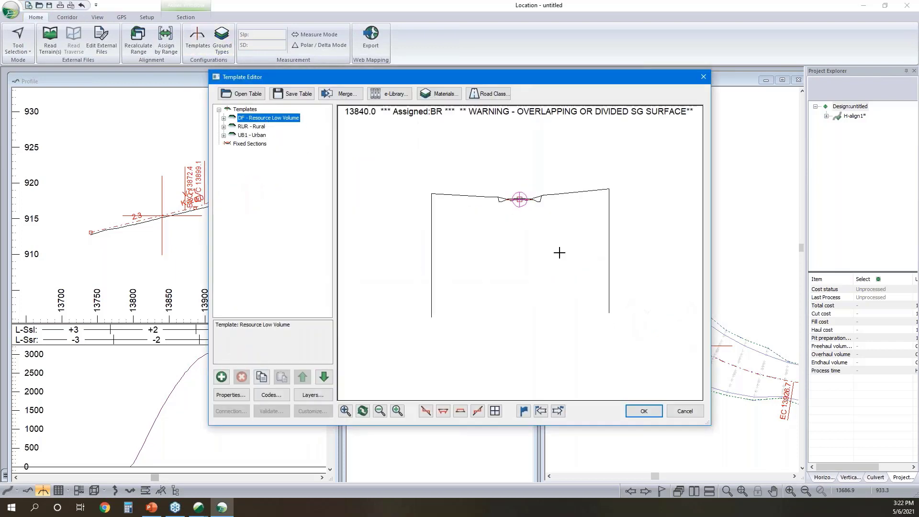
pyautogui.click(685, 412)
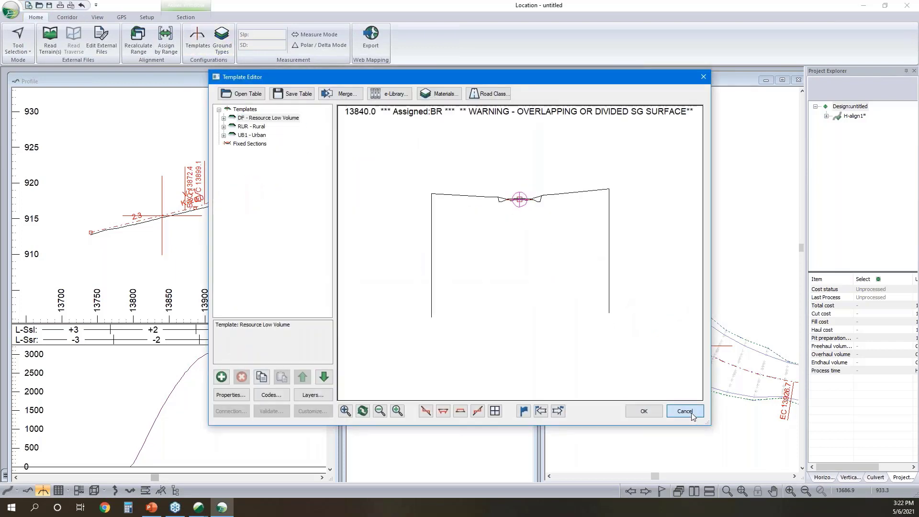
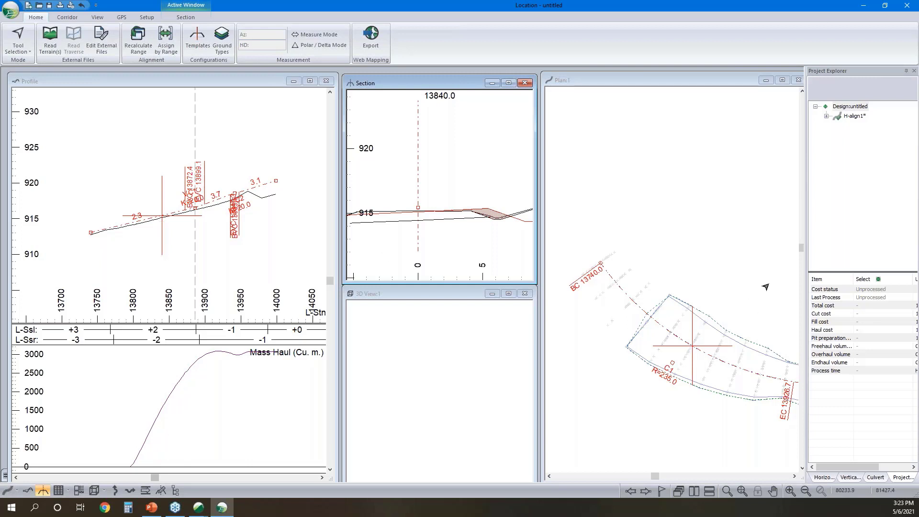
# - Add fixed cross sections for the station range 13740.0 to 13998.7, including all point types
pyautogui.click(160, 491)
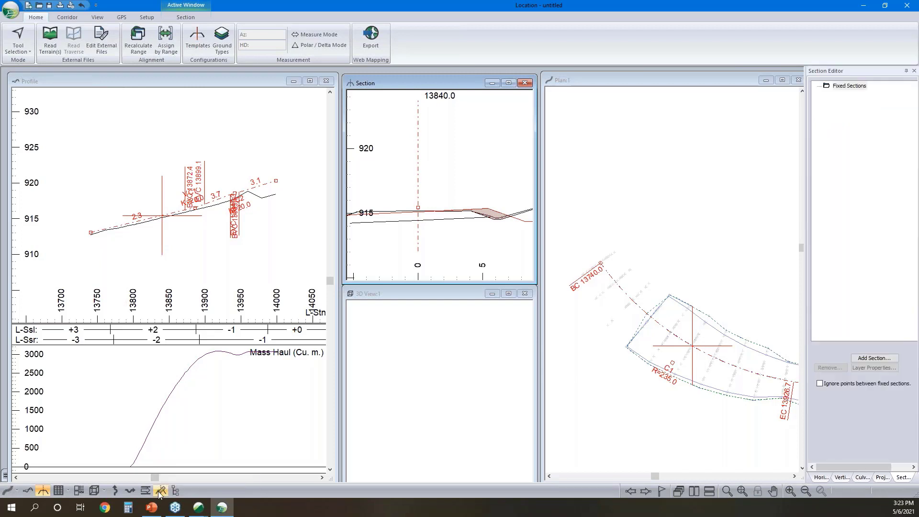
pyautogui.click(874, 358)
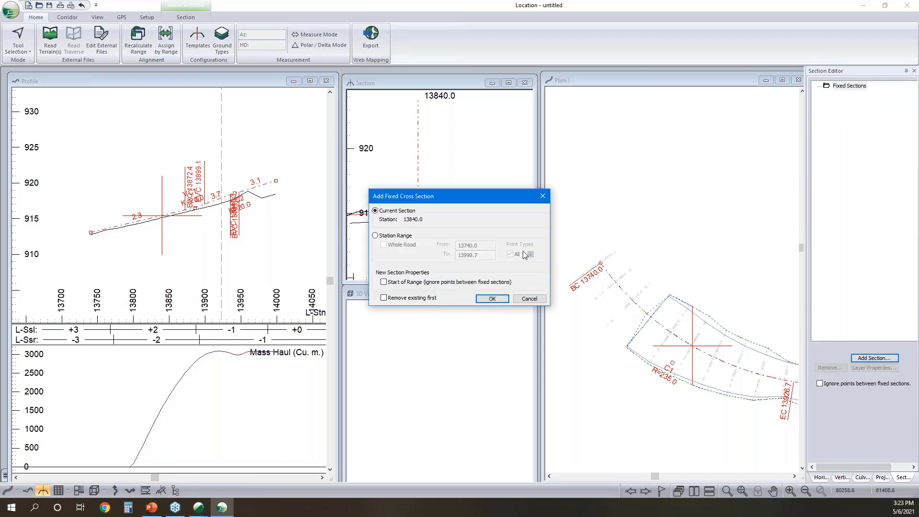
pyautogui.click(375, 236)
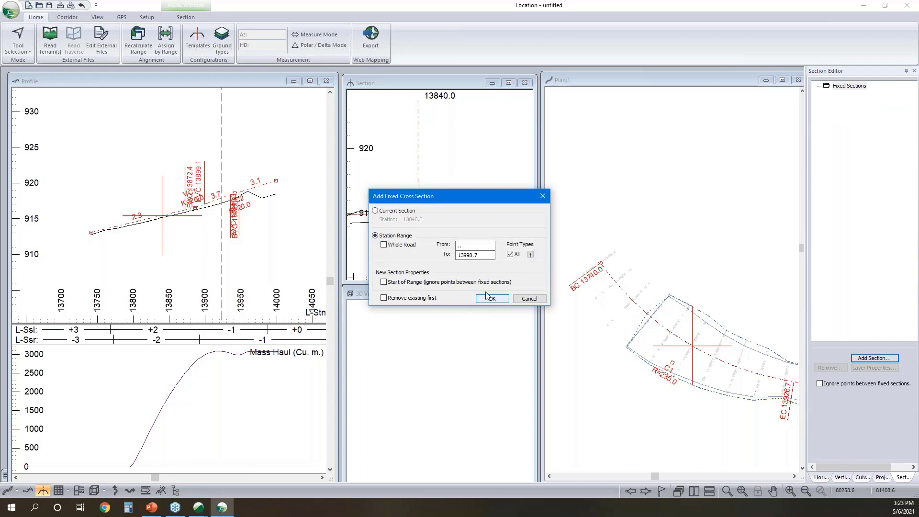
pyautogui.click(492, 299)
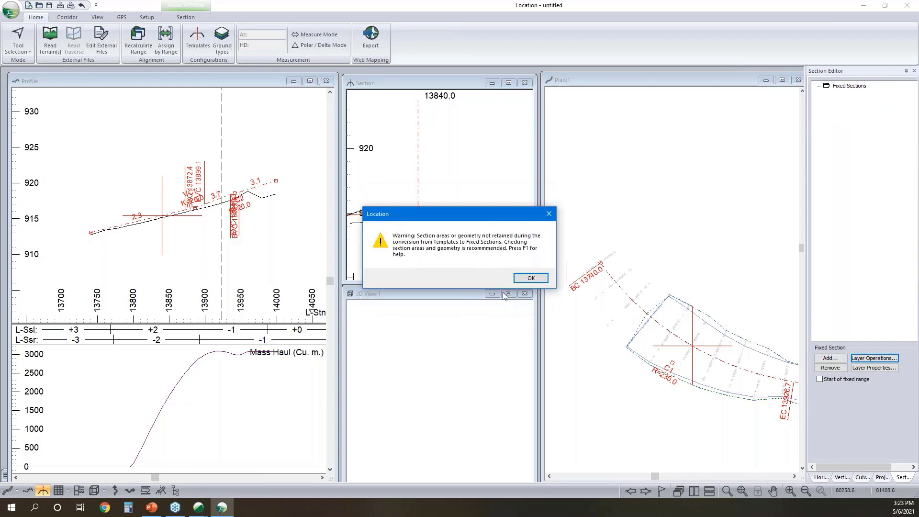
pyautogui.click(530, 280)
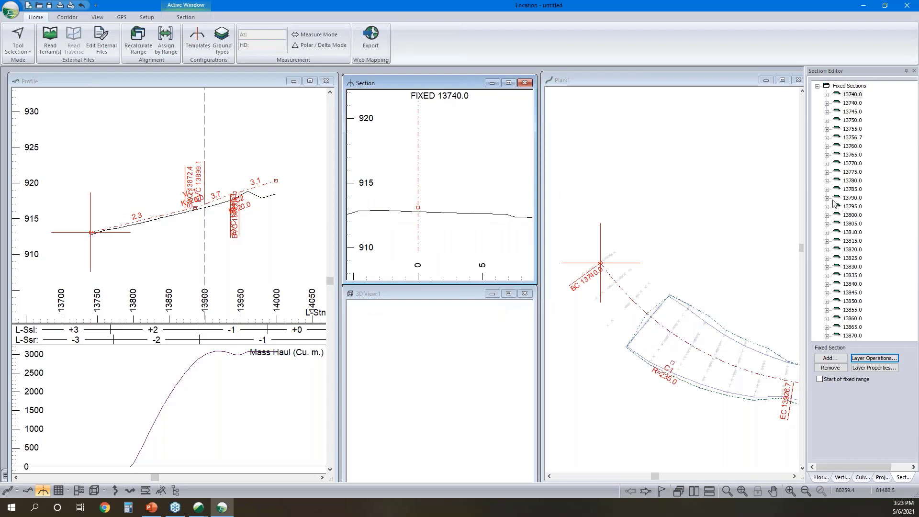
# - Go to the fixed section at station 13900.0, list its layers and highlight Topo and Srf16 in turn
pyautogui.click(674, 348)
pyautogui.click(694, 300)
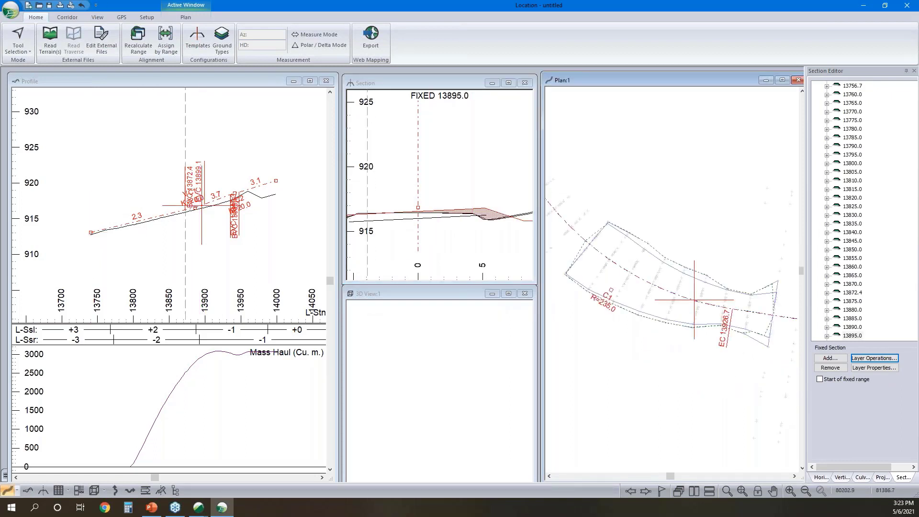
pyautogui.click(701, 303)
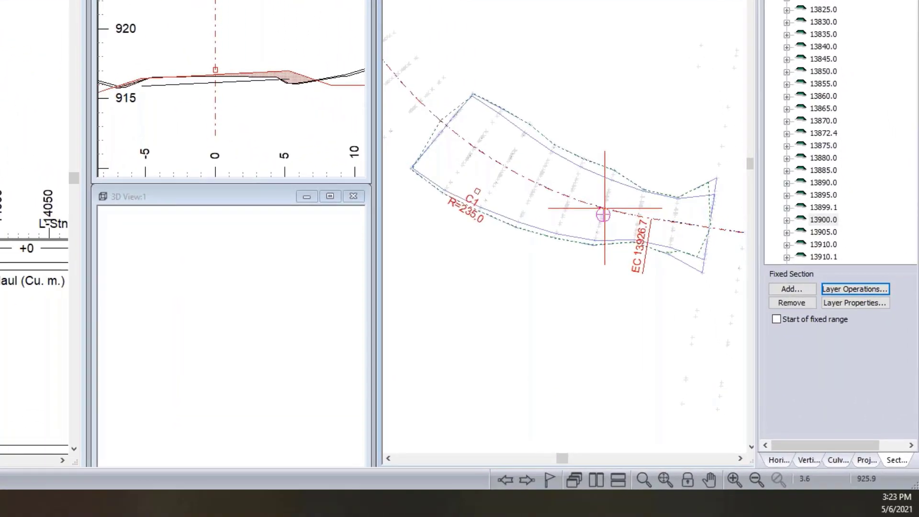
pyautogui.scroll(-2, 802, 66)
pyautogui.click(787, 146)
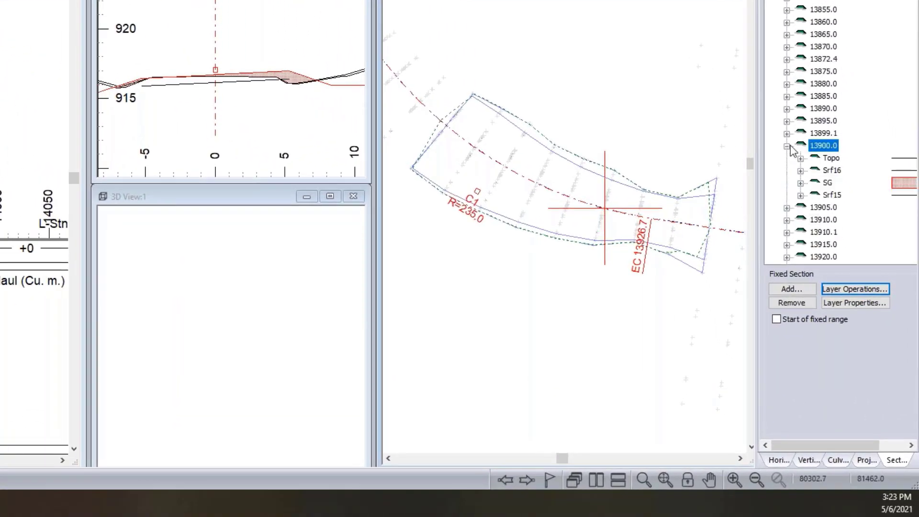
pyautogui.click(833, 159)
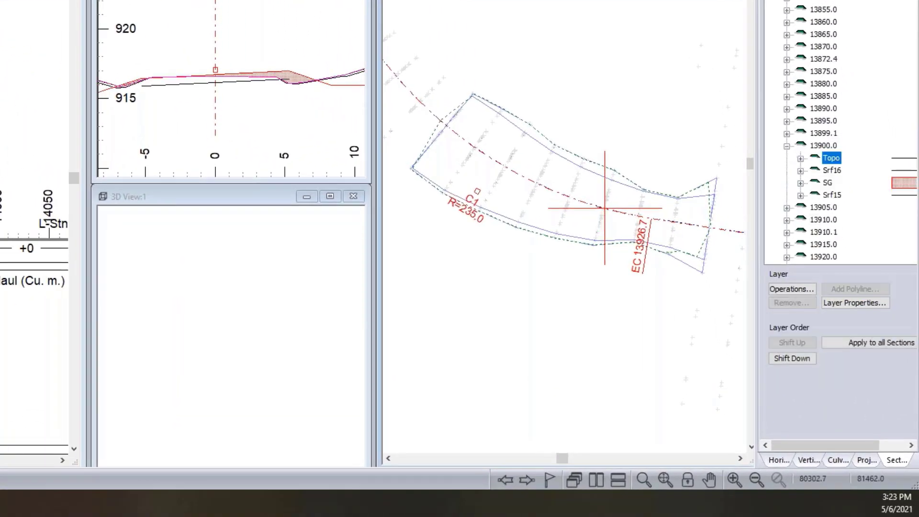
pyautogui.click(838, 173)
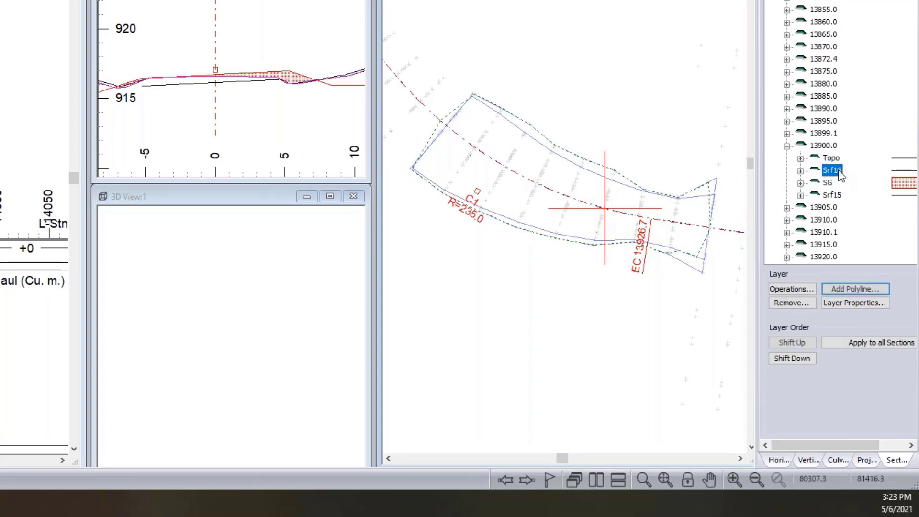
# - Examine the ditch area of section 13900.0 closely, highlighting the SG and Srf15 layers
pyautogui.scroll(1, 842, 179)
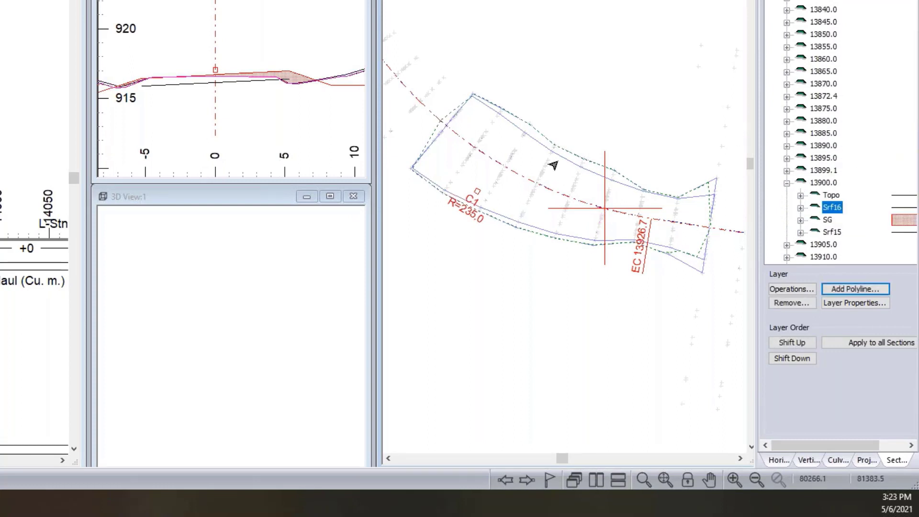
pyautogui.scroll(1, 344, 78)
pyautogui.scroll(1, 344, 78)
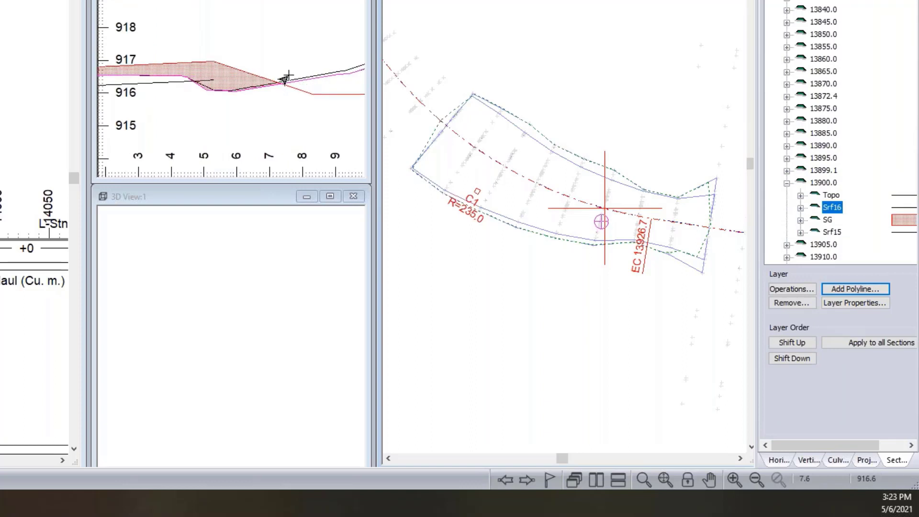
pyautogui.click(828, 220)
pyautogui.click(832, 234)
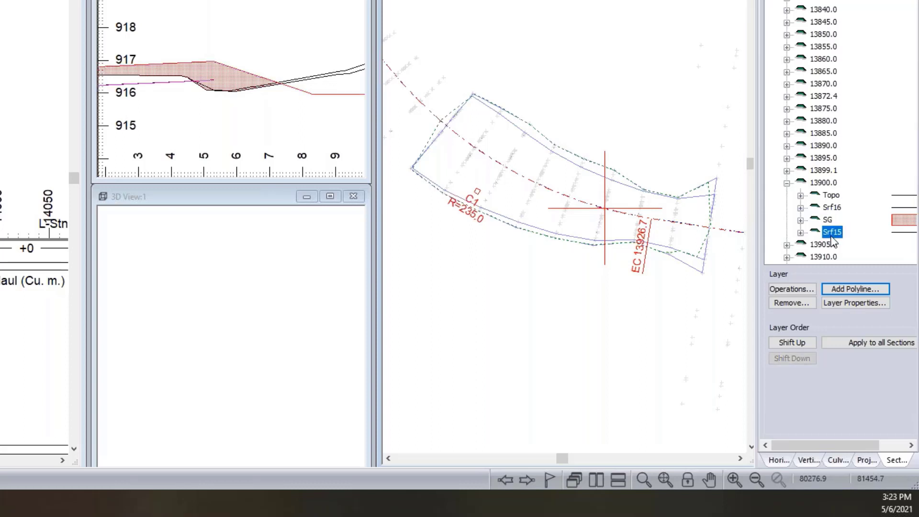
pyautogui.scroll(-1, 216, 81)
pyautogui.moveTo(216, 81); pyautogui.dragTo(276, 76, button='middle')
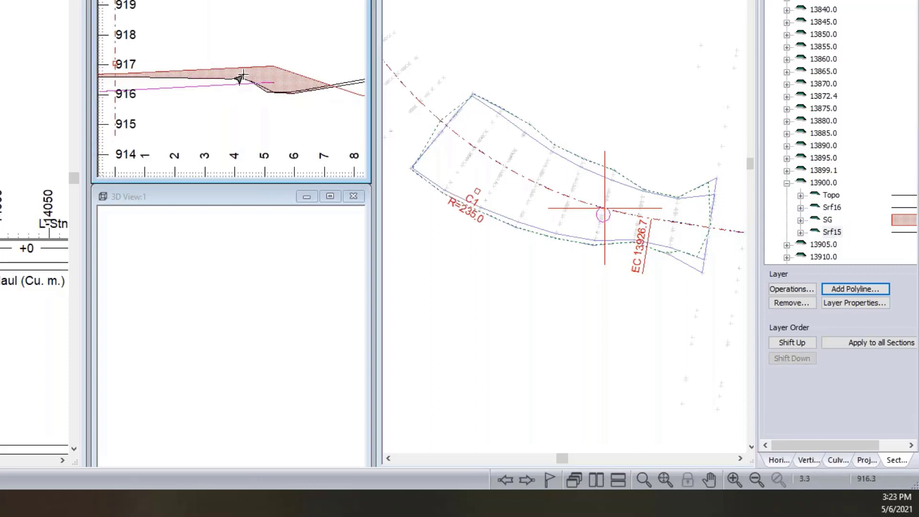
# - Highlight Srf16 at station 13900.0 and compare it with the ground line around the ditch bottom
pyautogui.click(833, 207)
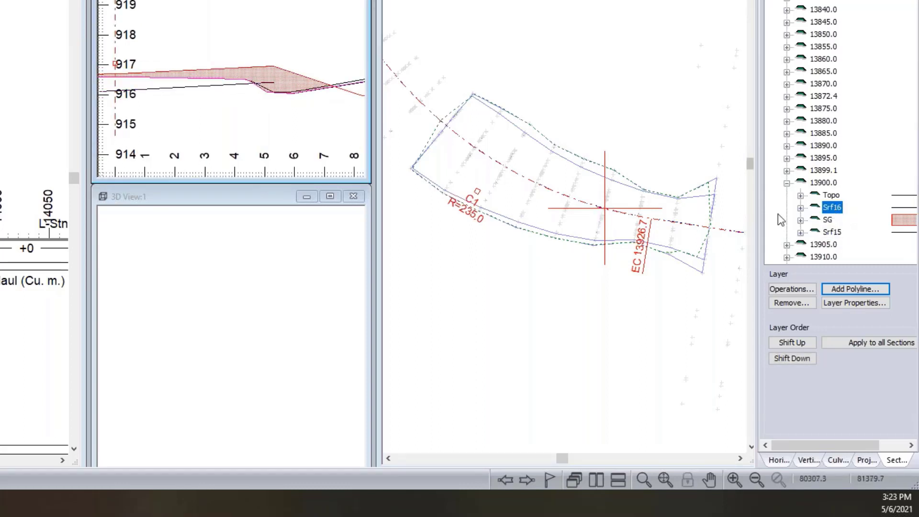
pyautogui.scroll(2, 250, 85)
pyautogui.scroll(1, 260, 84)
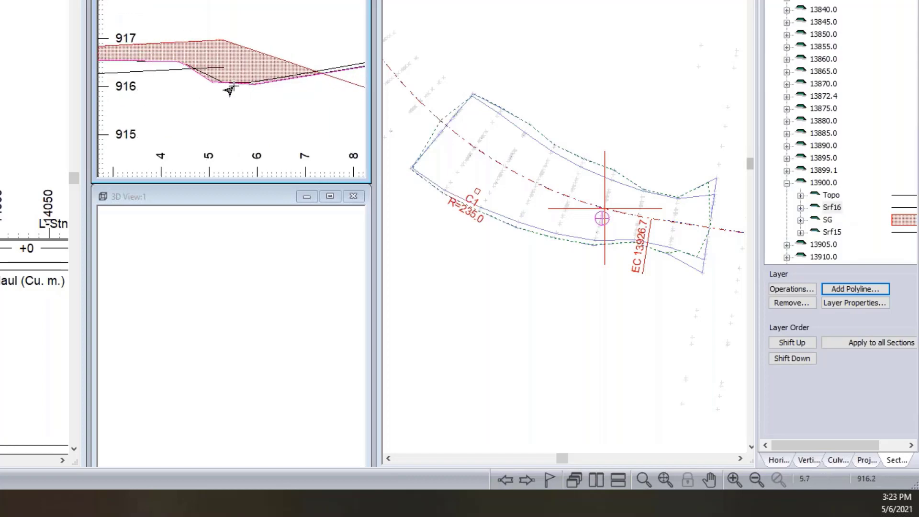
pyautogui.moveTo(235, 84); pyautogui.dragTo(284, 69, button='middle')
pyautogui.scroll(-7, 835, 170)
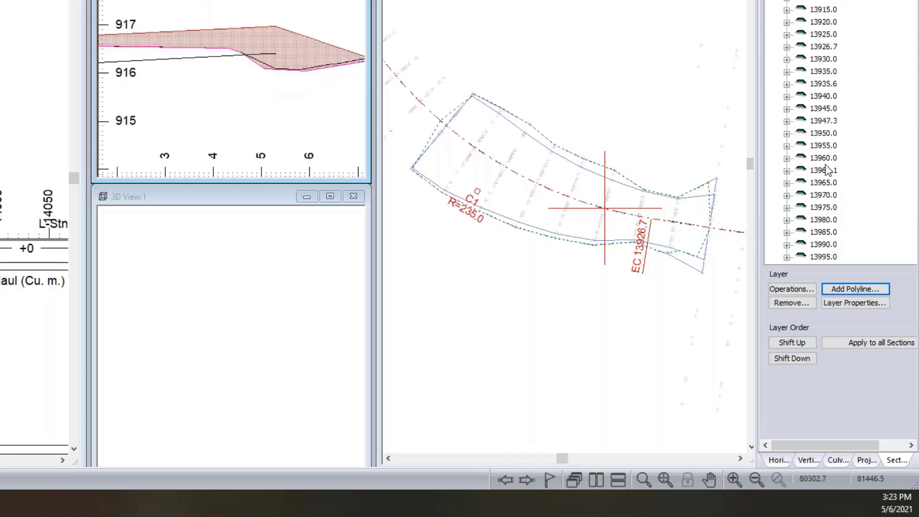
# - View the fixed section at station 13985.0 and one near the far end of the surveyed area, examining its outer slope
pyautogui.doubleClick(827, 233)
pyautogui.scroll(-1, 254, 72)
pyautogui.scroll(-3, 259, 66)
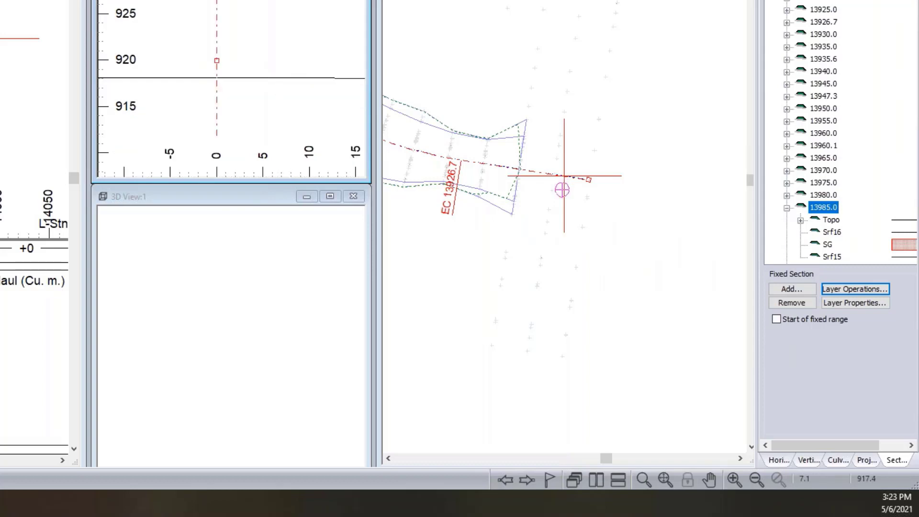
pyautogui.click(502, 168)
pyautogui.click(220, 98)
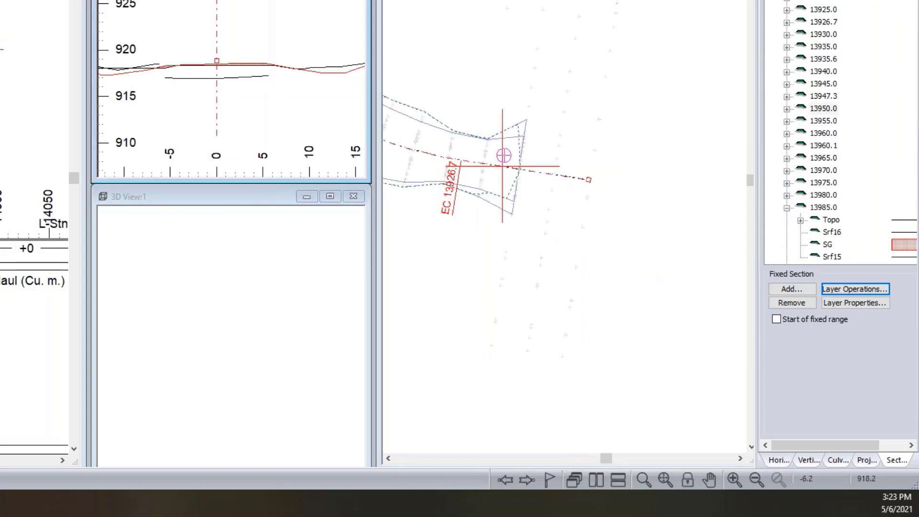
pyautogui.moveTo(125, 71); pyautogui.dragTo(203, 104, button='middle')
pyautogui.scroll(3, 220, 100)
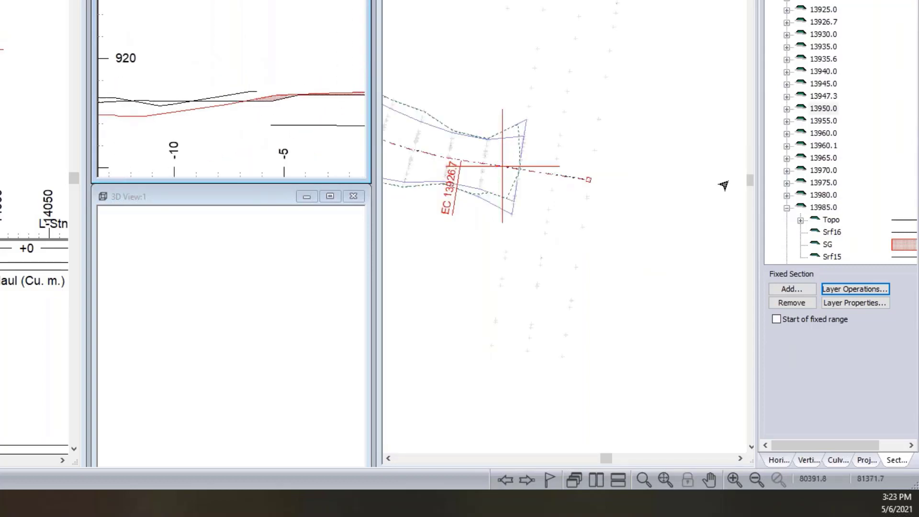
# - Go to the fixed section at station 13947.3 and highlight Srf16 to compare it with the original ground
pyautogui.click(832, 233)
pyautogui.scroll(-1, 814, 123)
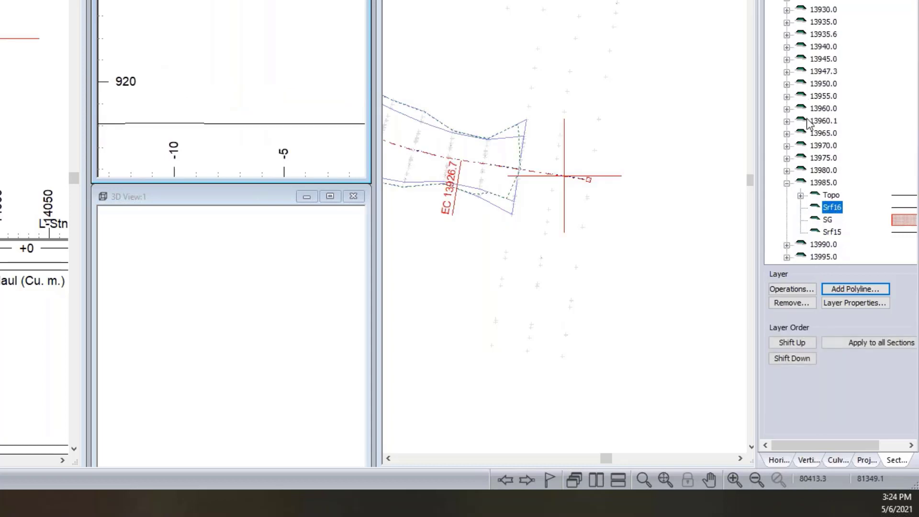
pyautogui.click(509, 166)
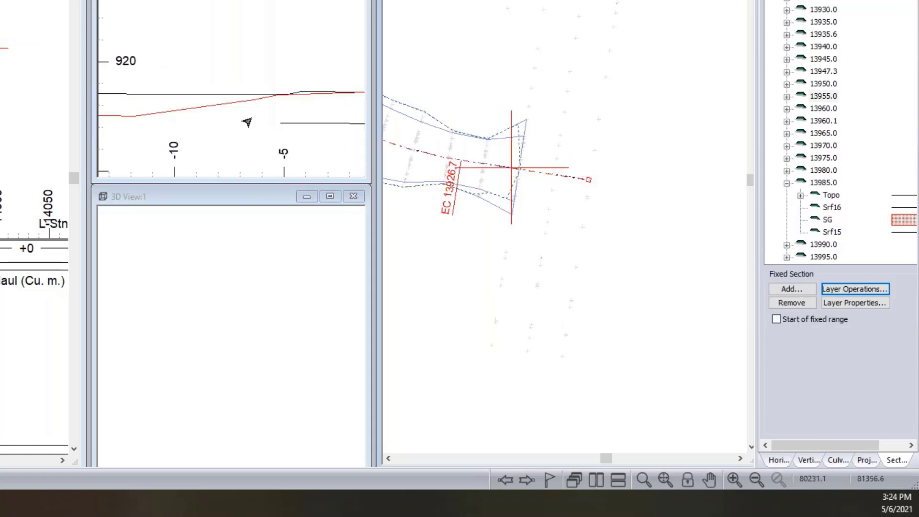
pyautogui.click(498, 166)
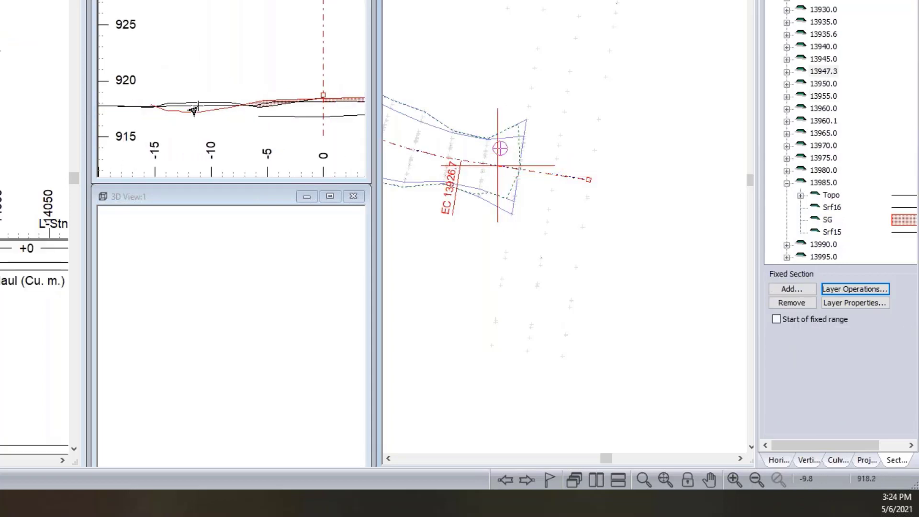
pyautogui.doubleClick(797, 72)
pyautogui.click(833, 98)
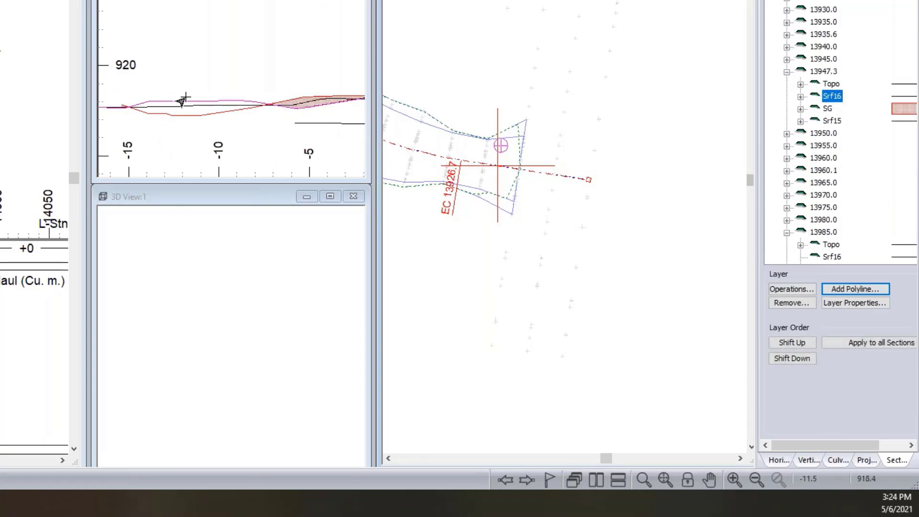
pyautogui.moveTo(168, 106)
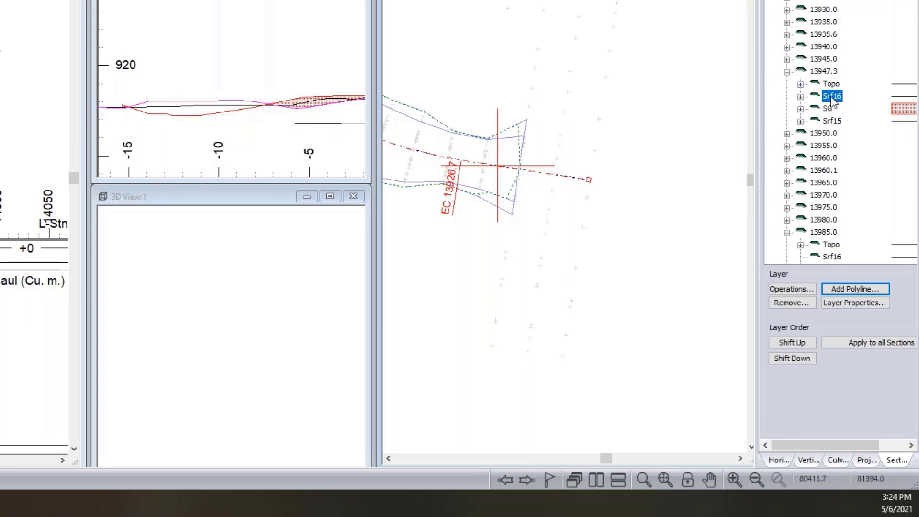
# - Create a Strip layer as the minimum of Srf16 and Topo in all sections, covering all extents (Layer1 OR Layer2) without a range restriction
pyautogui.click(801, 293)
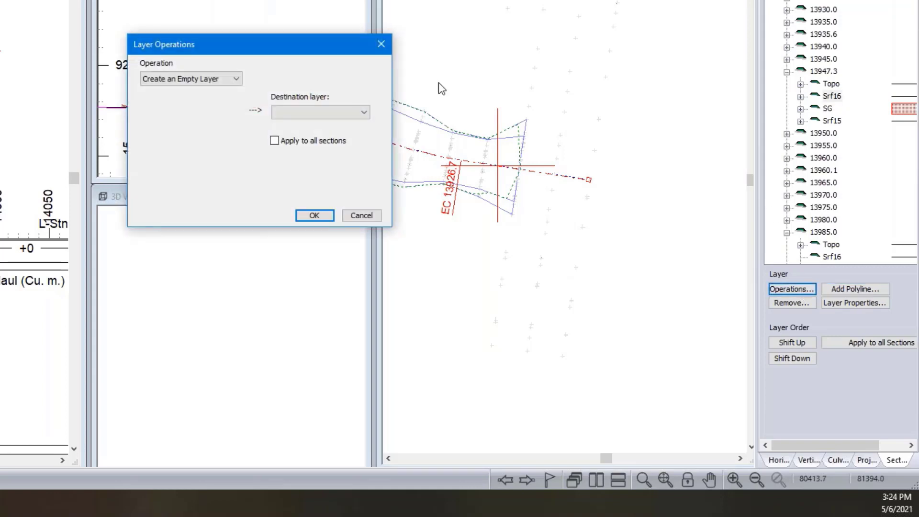
pyautogui.click(172, 80)
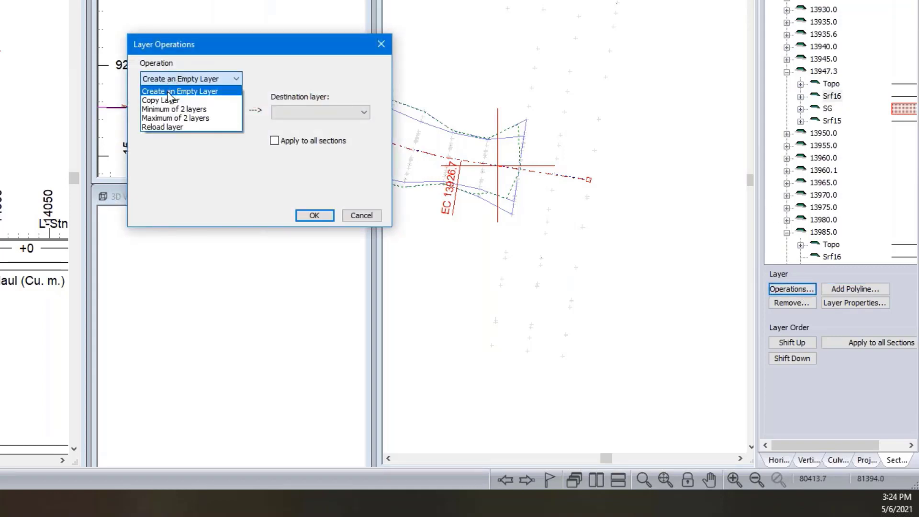
pyautogui.click(173, 110)
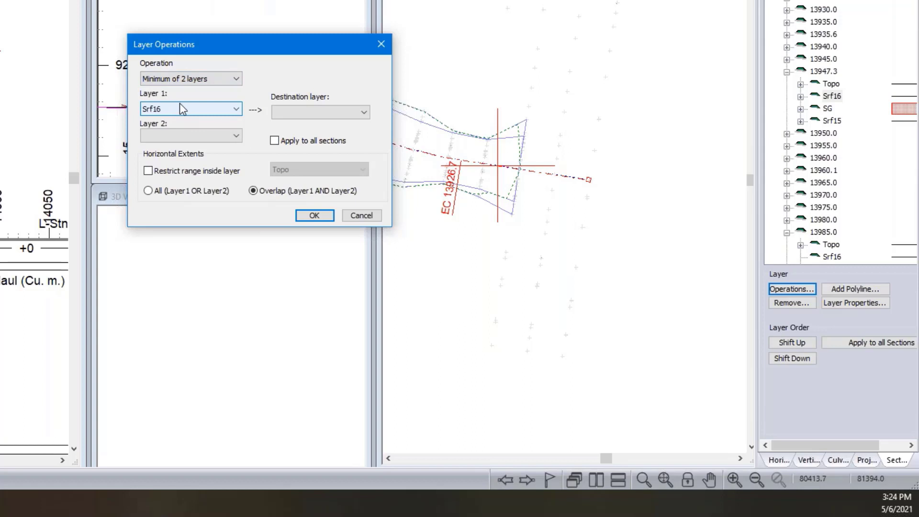
pyautogui.click(181, 134)
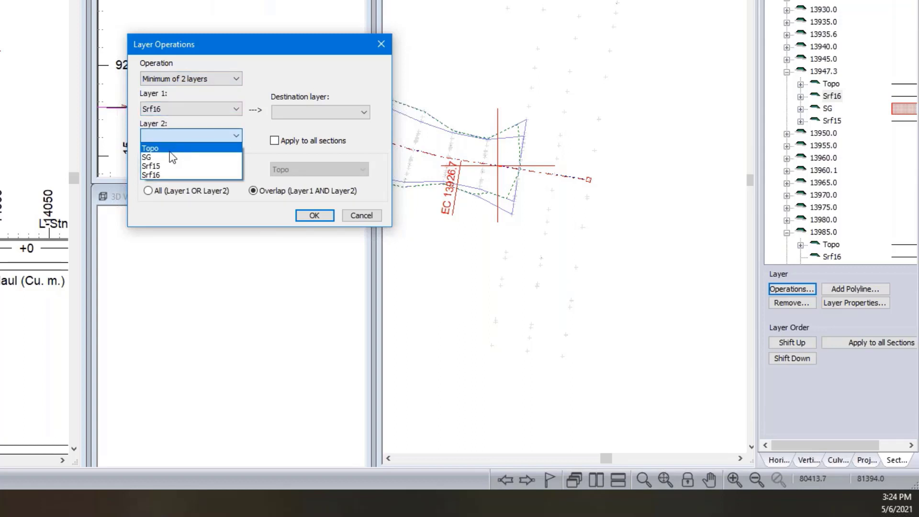
pyautogui.click(171, 149)
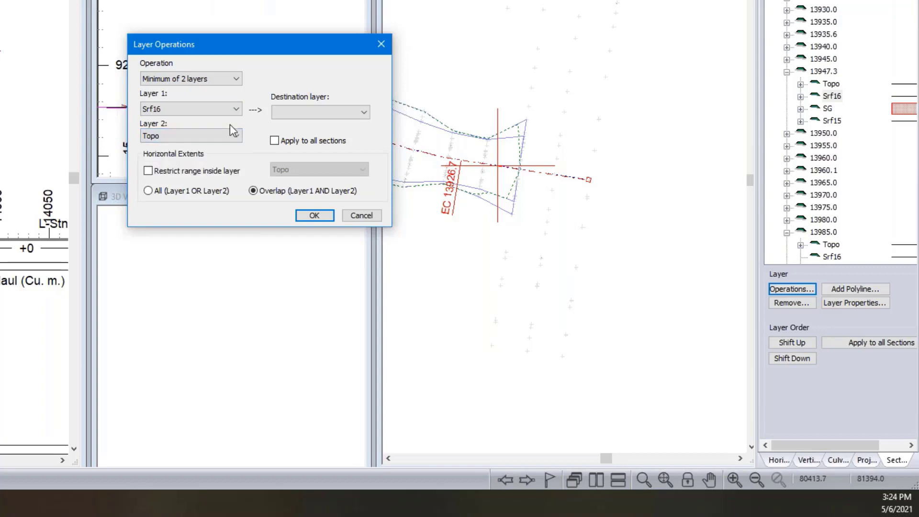
pyautogui.click(338, 108)
pyautogui.click(309, 125)
pyautogui.click(149, 191)
pyautogui.click(148, 171)
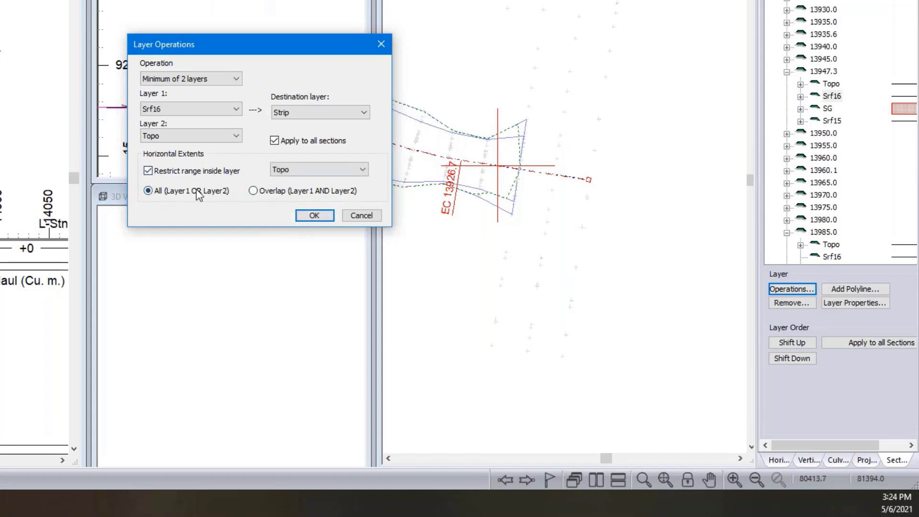
pyautogui.click(146, 172)
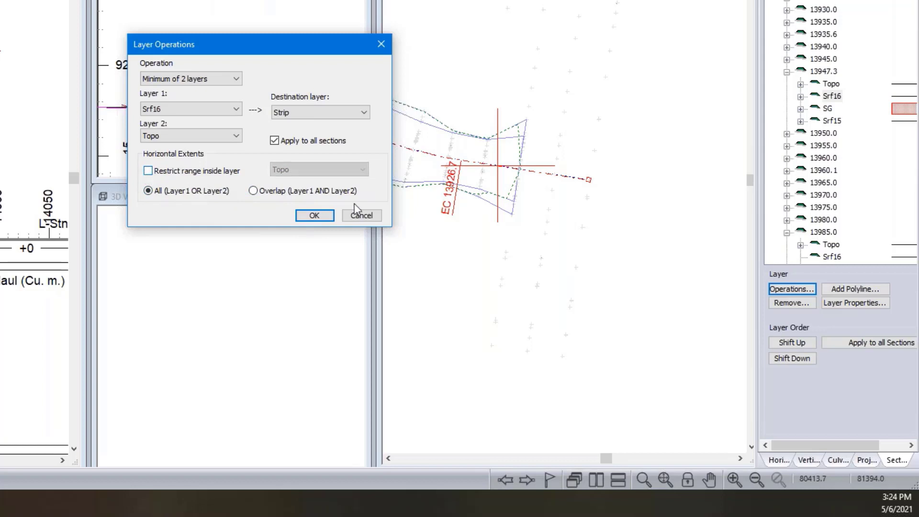
pyautogui.click(321, 215)
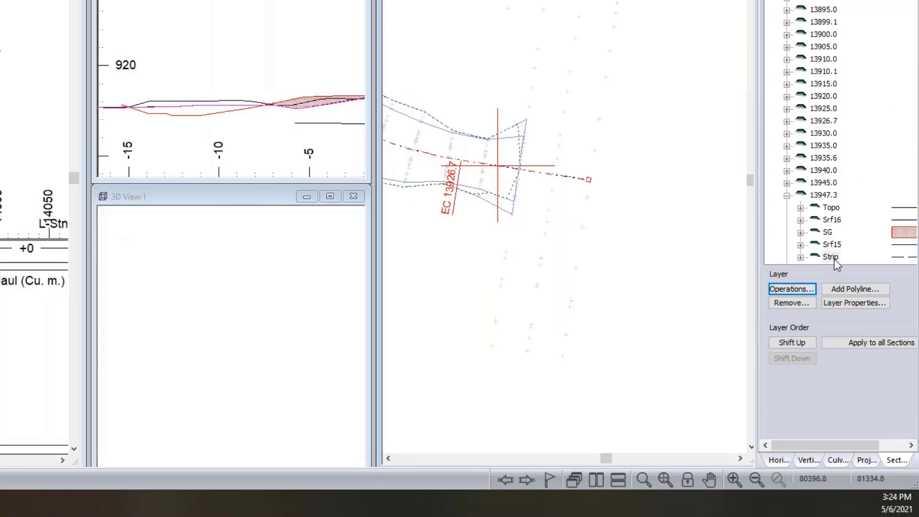
# - Compare Srf16 with the Strip layer at station 13947.3 and move Strip above Srf15 in the layer order
pyautogui.click(833, 220)
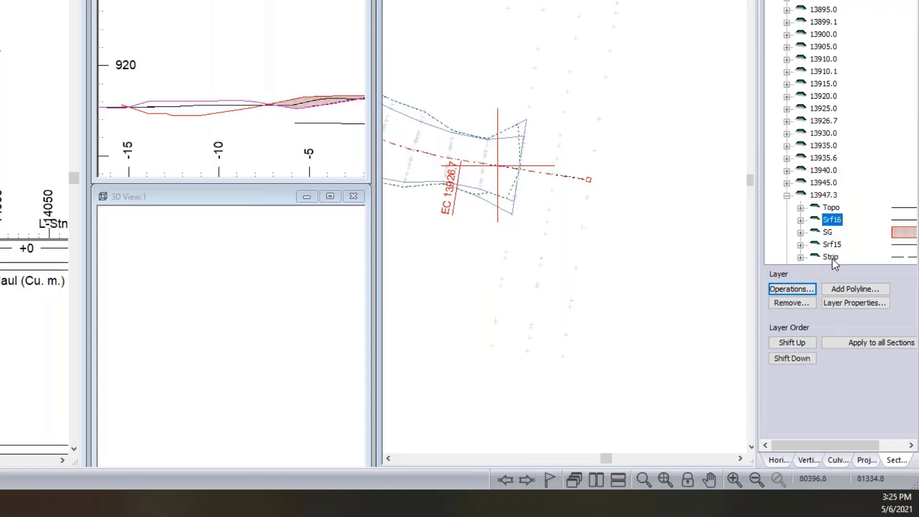
pyautogui.click(832, 258)
pyautogui.click(791, 341)
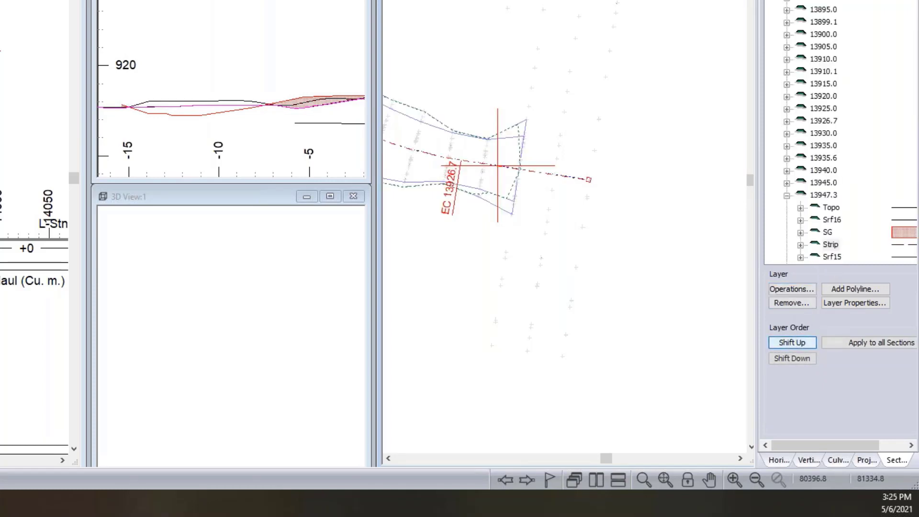
# - Move Strip above SG in the layer order at station 13947.3 and remove Srf16 from all fixed sections
pyautogui.click(791, 341)
pyautogui.click(836, 221)
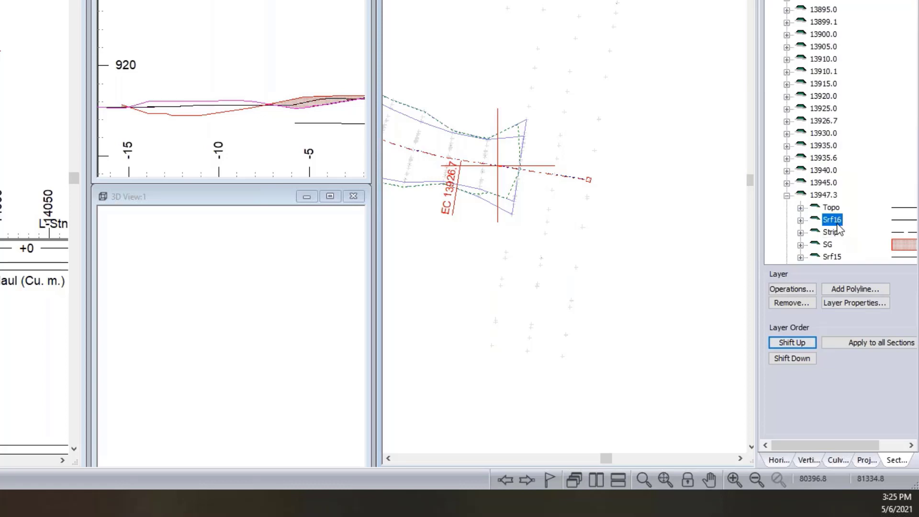
pyautogui.click(805, 305)
pyautogui.click(177, 139)
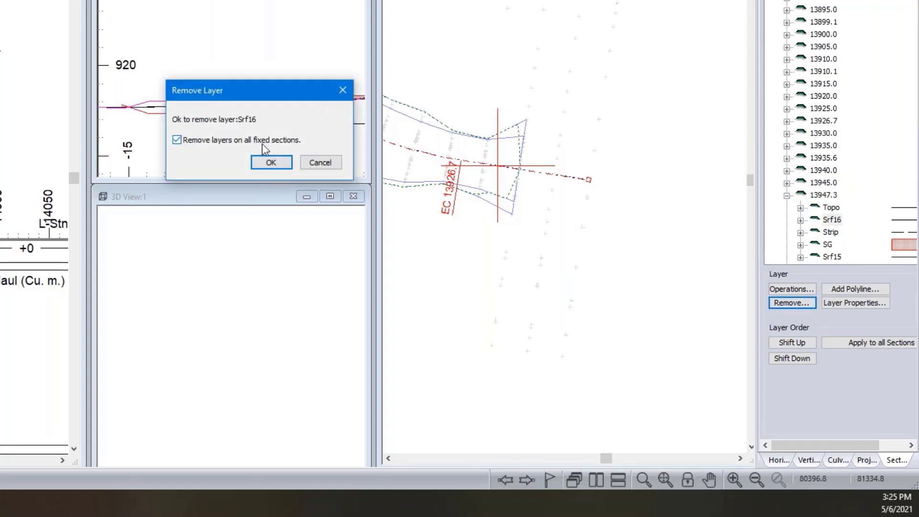
pyautogui.click(270, 161)
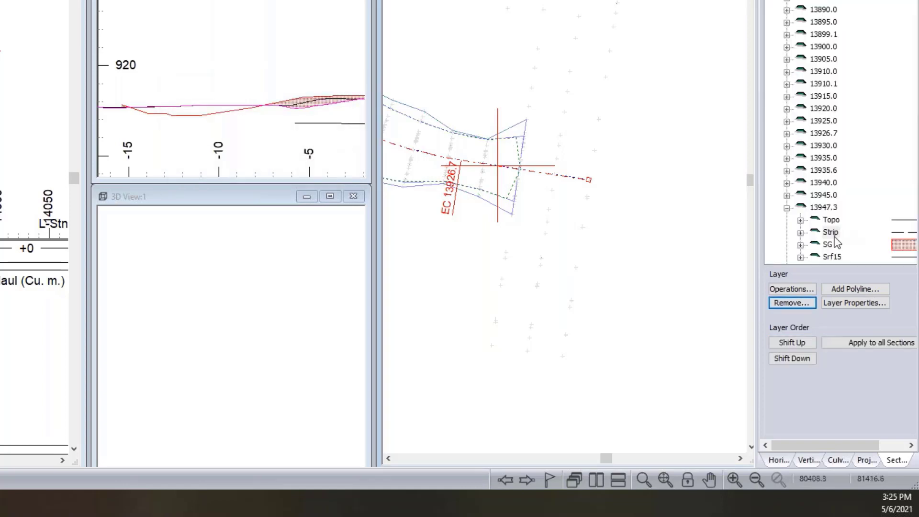
# - Apply the layer order at station 13947.3 to all sections and return to that fixed section
pyautogui.click(833, 233)
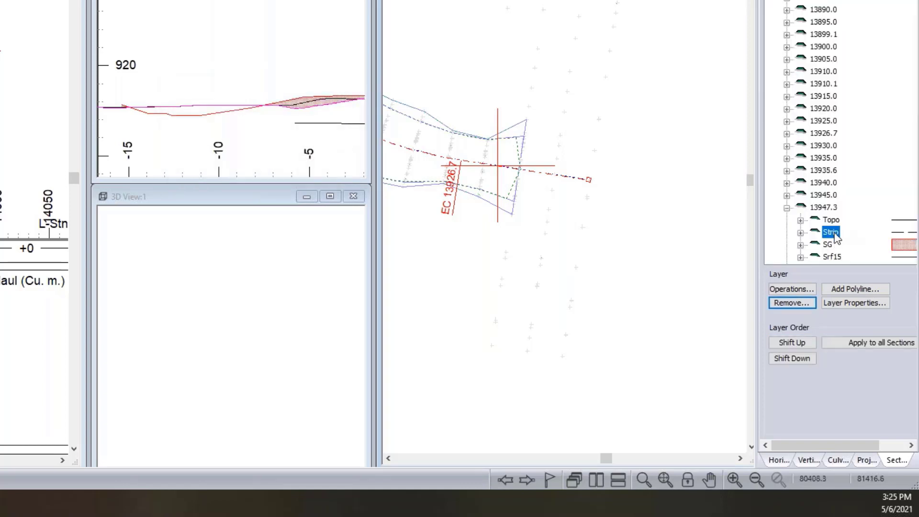
pyautogui.click(858, 343)
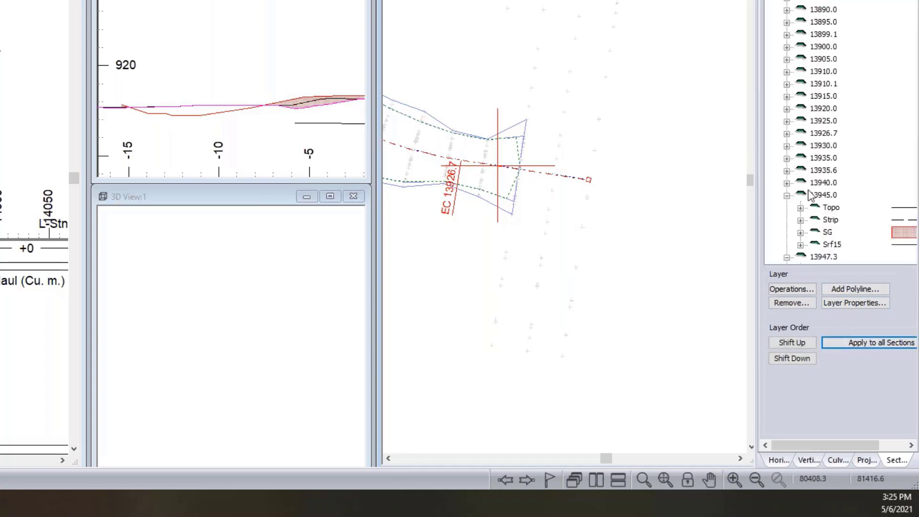
pyautogui.click(831, 232)
pyautogui.click(831, 183)
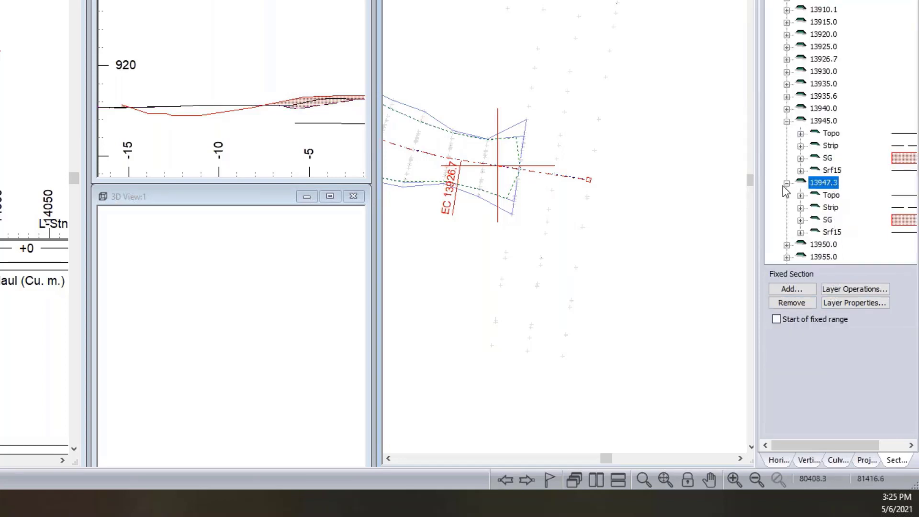
# - Highlight the Strip, SG and Srf15 layers in turn at station 13947.3 to examine their lines in the cross section
pyautogui.click(832, 211)
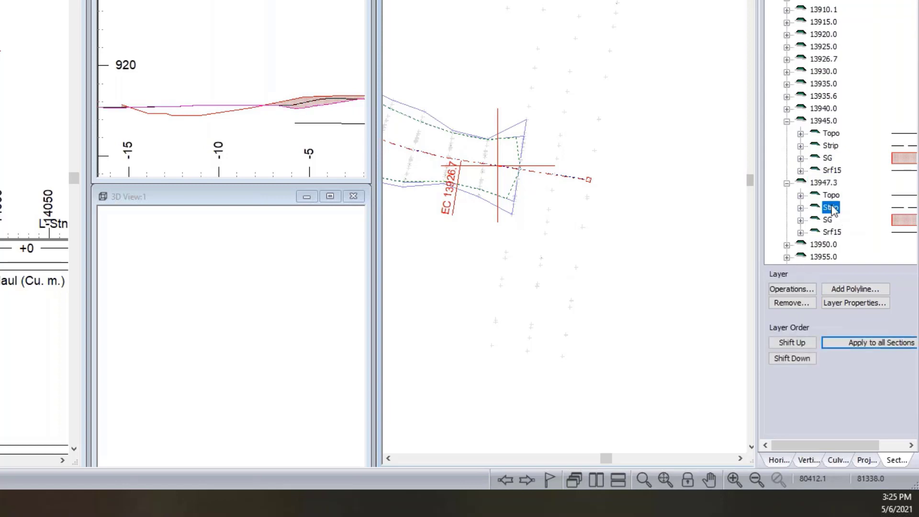
pyautogui.click(828, 220)
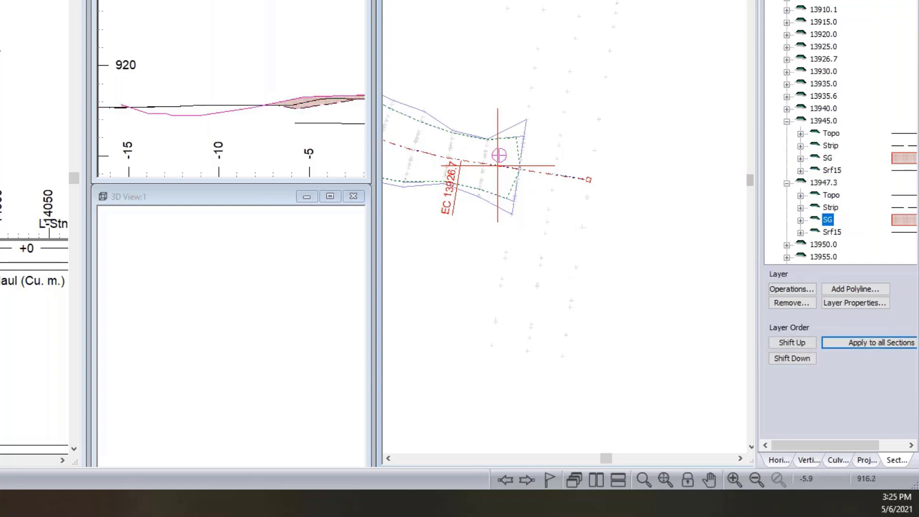
pyautogui.moveTo(358, 89); pyautogui.dragTo(266, 80, button='middle')
pyautogui.scroll(2, 267, 106)
pyautogui.scroll(-5, 207, 97)
pyautogui.scroll(1, 266, 80)
pyautogui.click(840, 233)
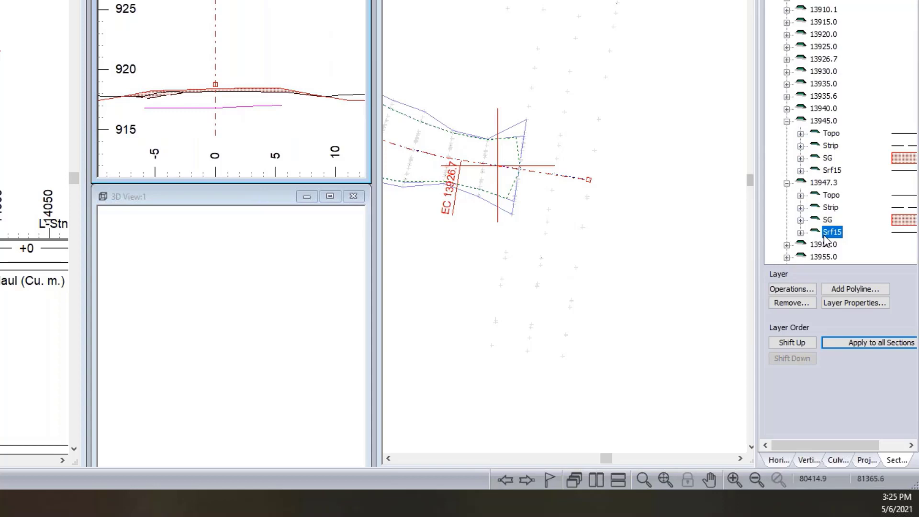
# - Turn on hatching for all cut areas in the cross section
pyautogui.rightClick(220, 101)
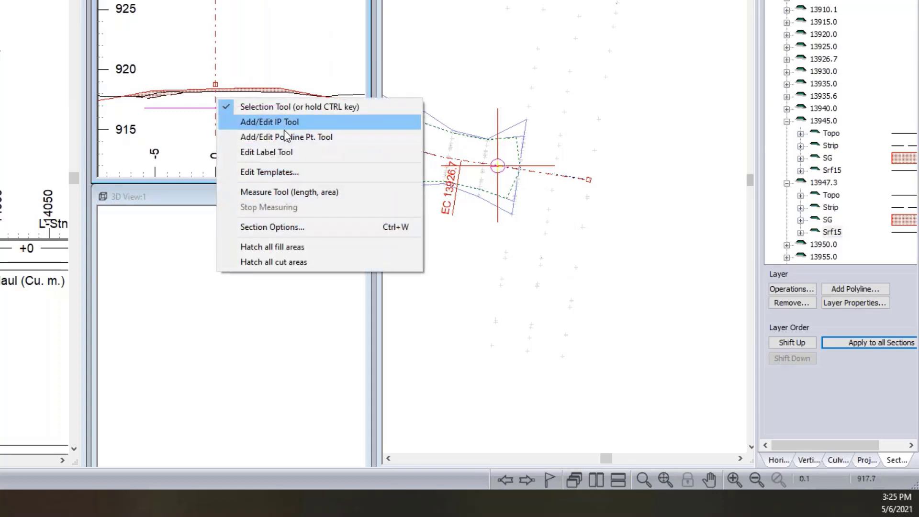
pyautogui.click(265, 258)
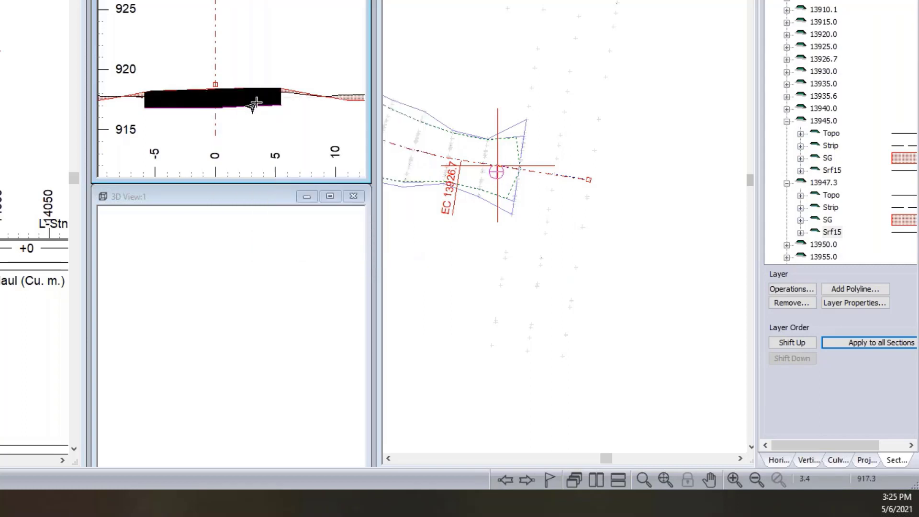
pyautogui.moveTo(242, 87)
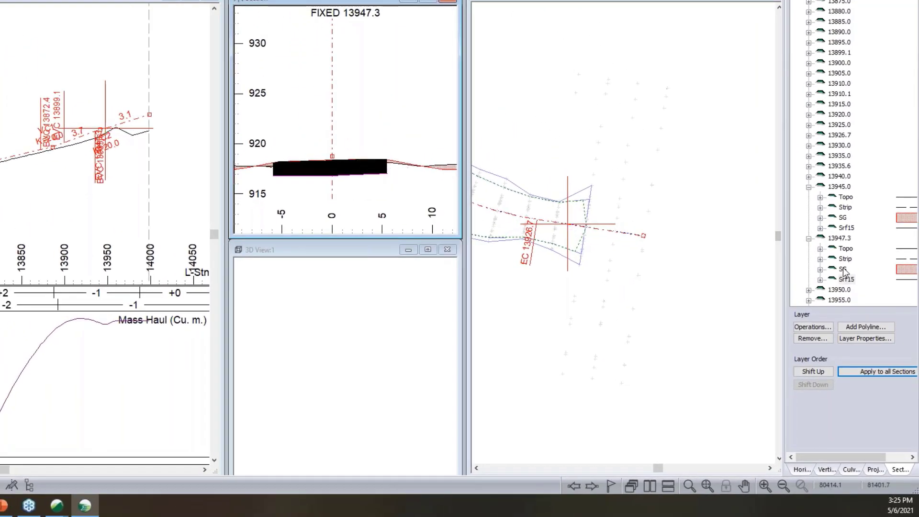
# - Create layer Srf14 as the minimum of SG and Strip in all sections, covering all extents (Layer1 OR Layer2) without a range restriction
pyautogui.click(813, 327)
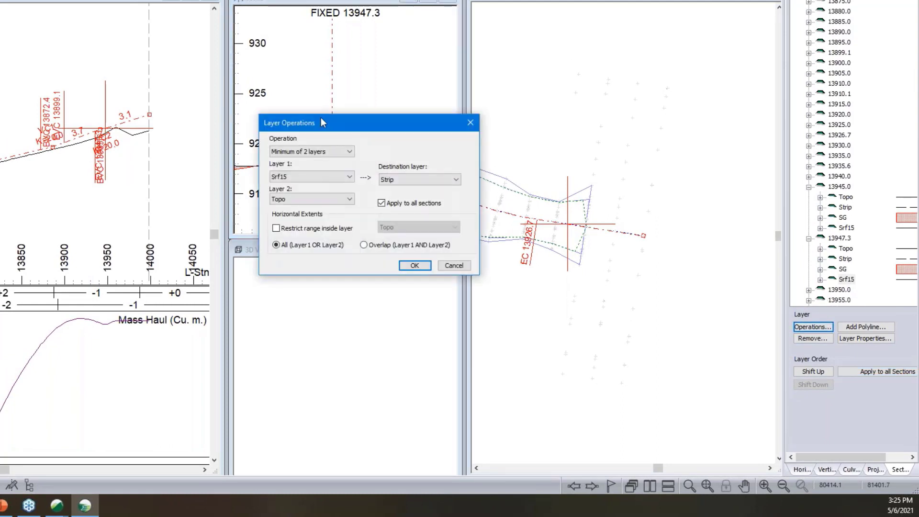
pyautogui.click(304, 178)
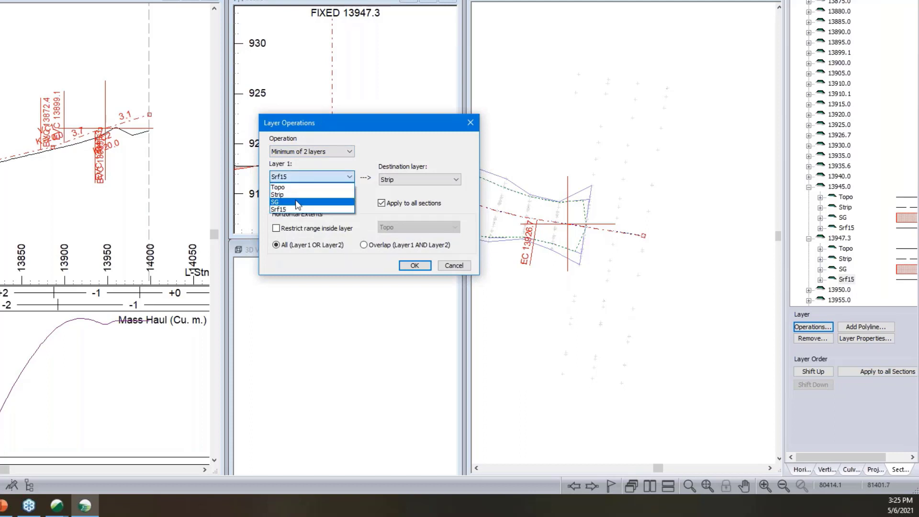
pyautogui.click(303, 195)
pyautogui.click(304, 197)
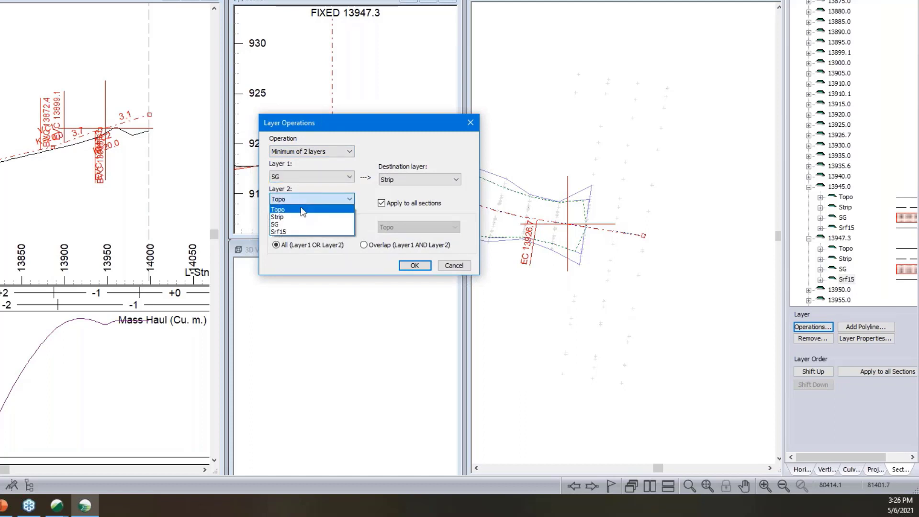
pyautogui.click(306, 214)
pyautogui.click(391, 182)
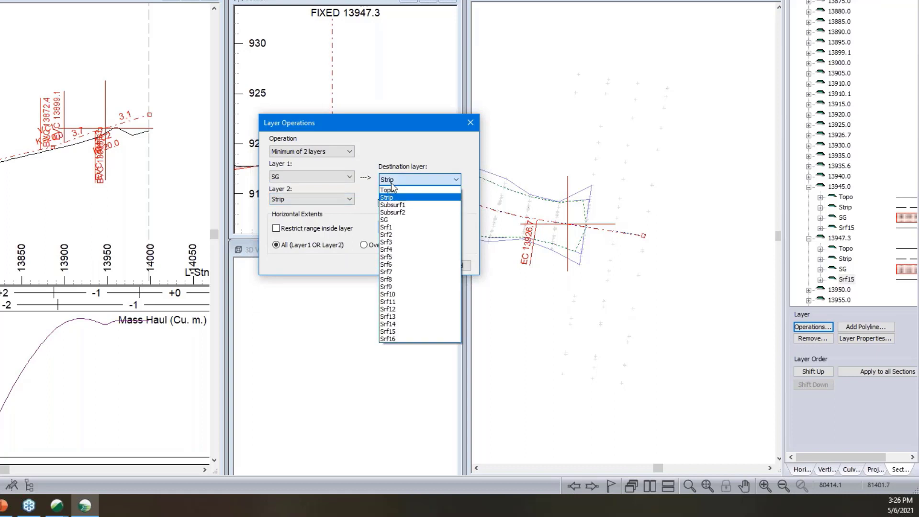
pyautogui.click(396, 325)
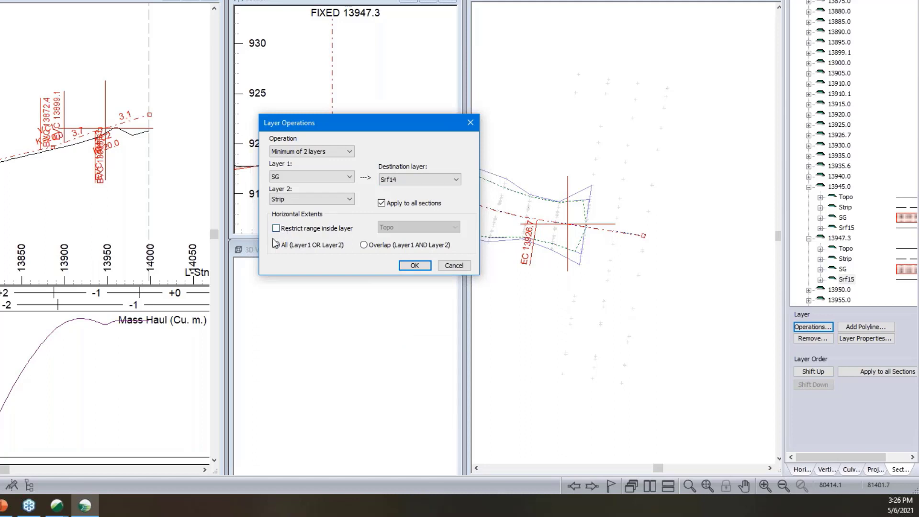
pyautogui.click(415, 266)
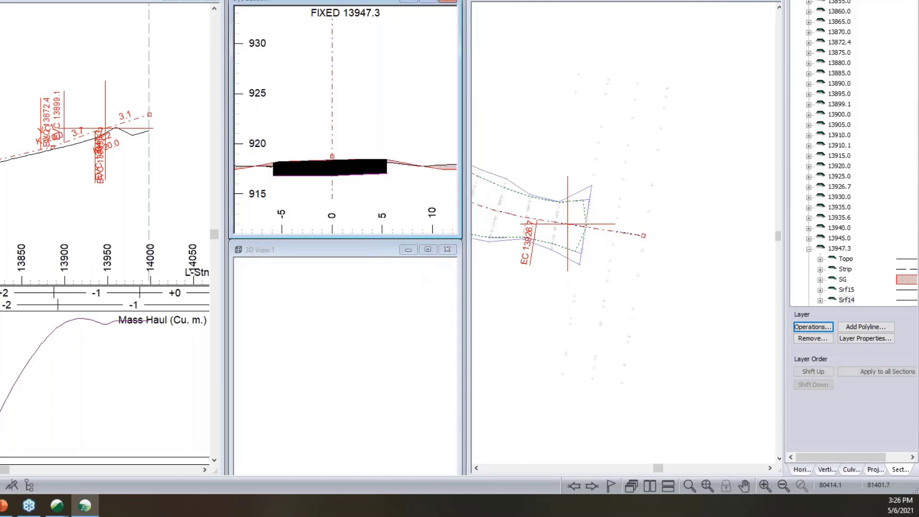
# - Try hatching the fill area for Srf14 in the cross section and check the hatch options for SG
pyautogui.rightClick(323, 175)
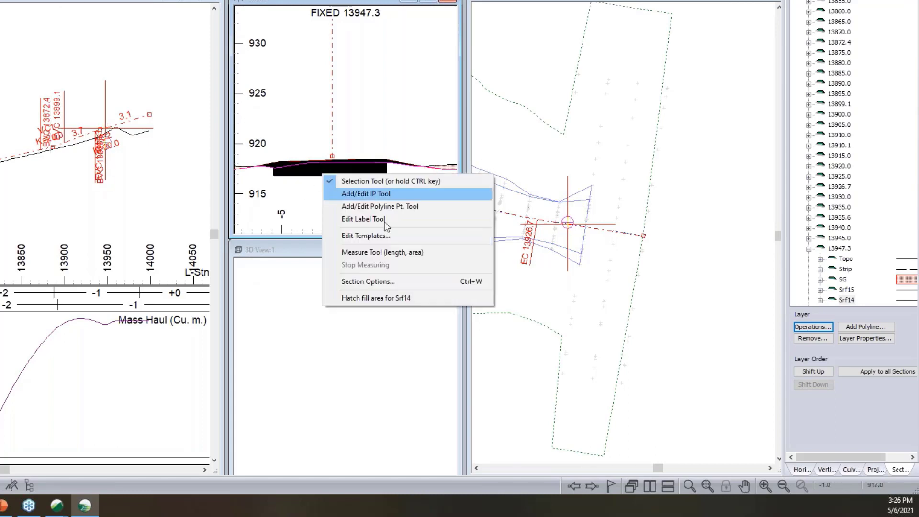
pyautogui.click(376, 297)
pyautogui.rightClick(325, 169)
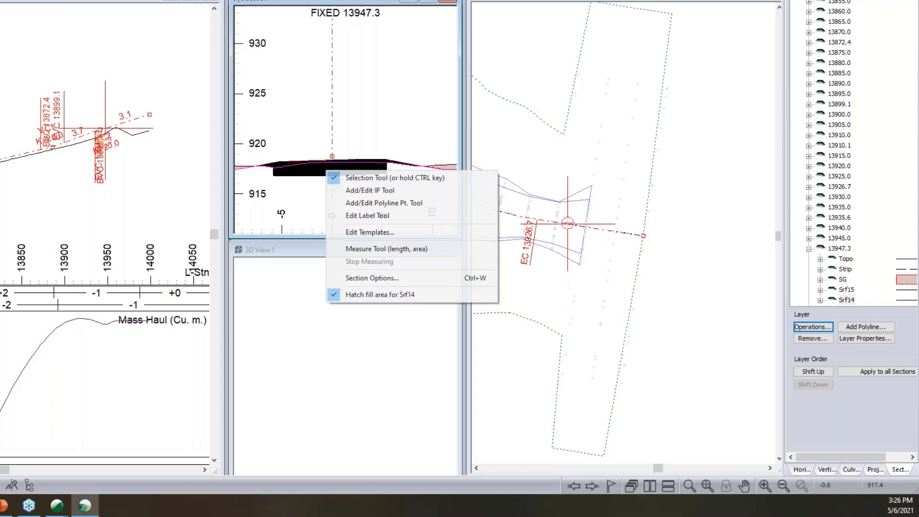
pyautogui.click(364, 295)
pyautogui.scroll(2, 299, 148)
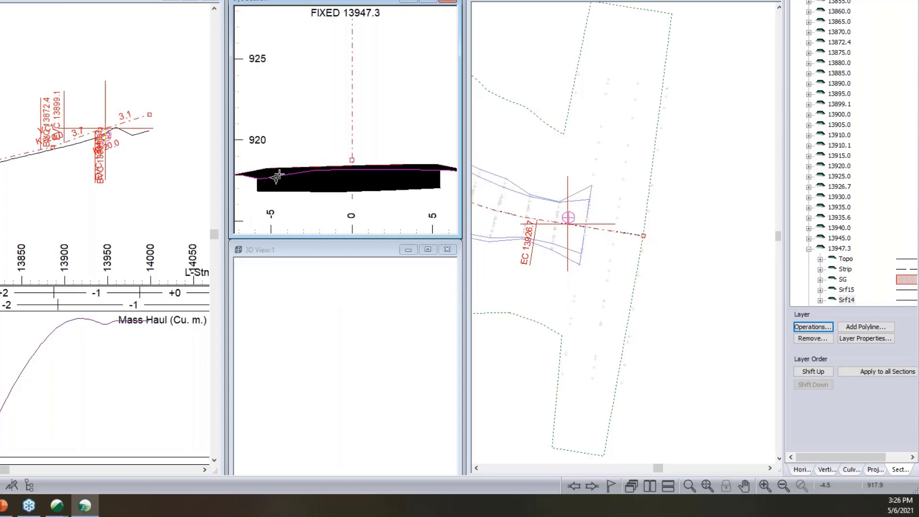
pyautogui.rightClick(278, 171)
pyautogui.click(332, 294)
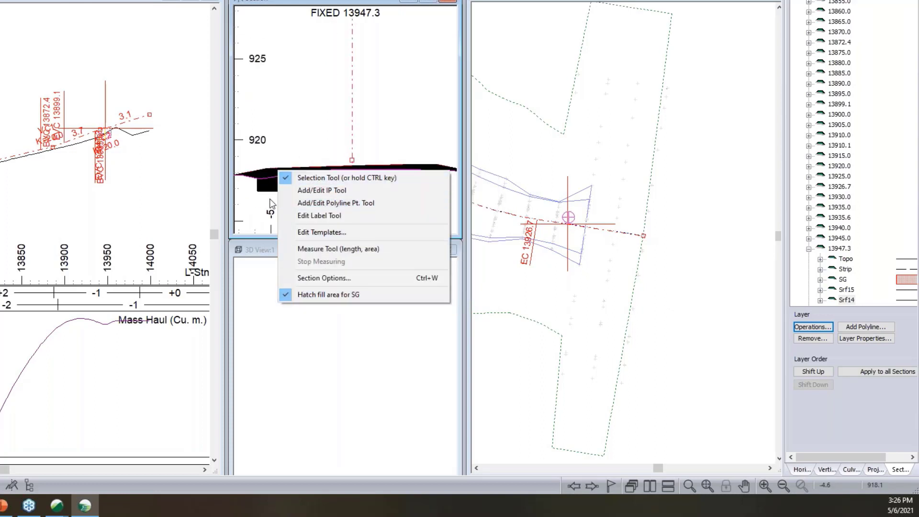
pyautogui.rightClick(363, 107)
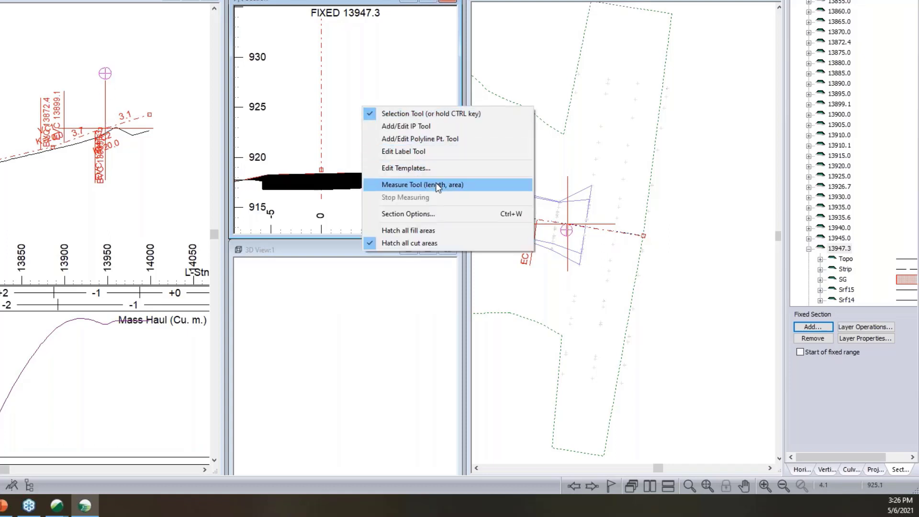
# - Move Srf14 above Srf15 in the layer order and apply the order to all sections
pyautogui.click(848, 300)
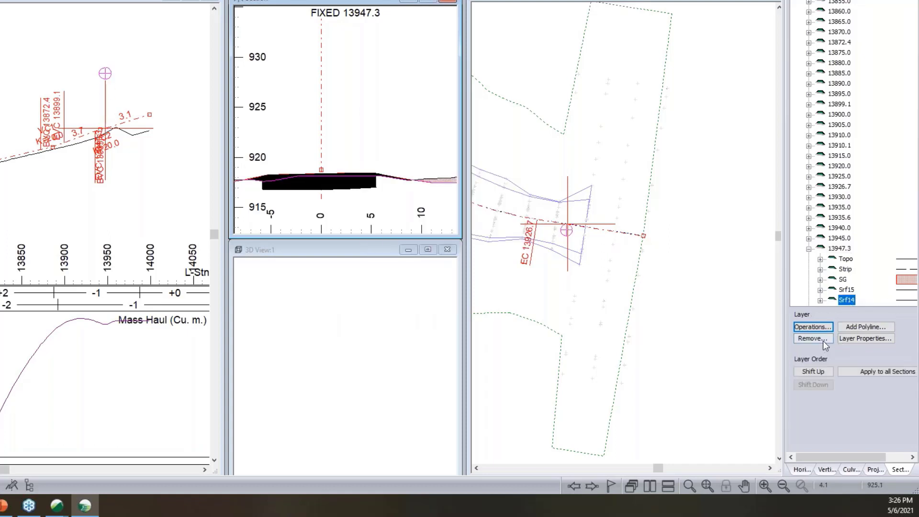
pyautogui.click(817, 370)
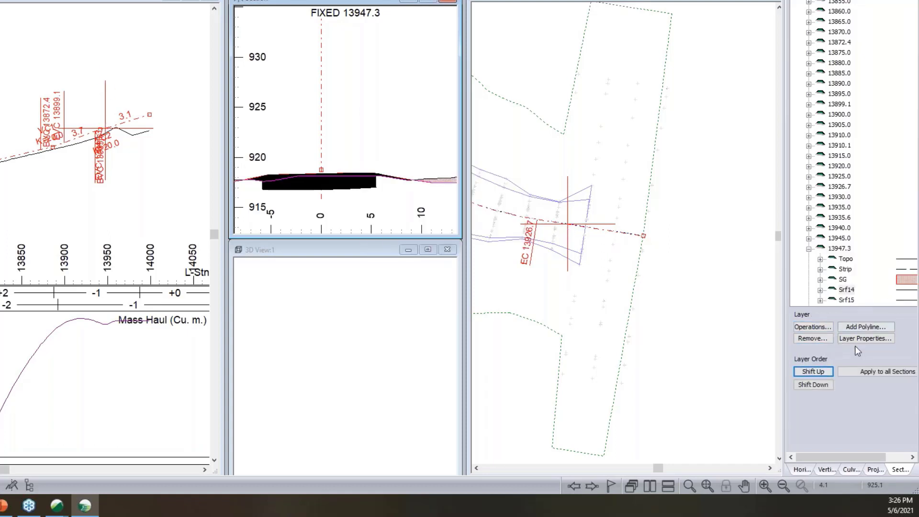
pyautogui.click(866, 373)
# - Open the template display format in the section window options and list all surfaces
pyautogui.moveTo(306, 186); pyautogui.dragTo(353, 136, button='middle')
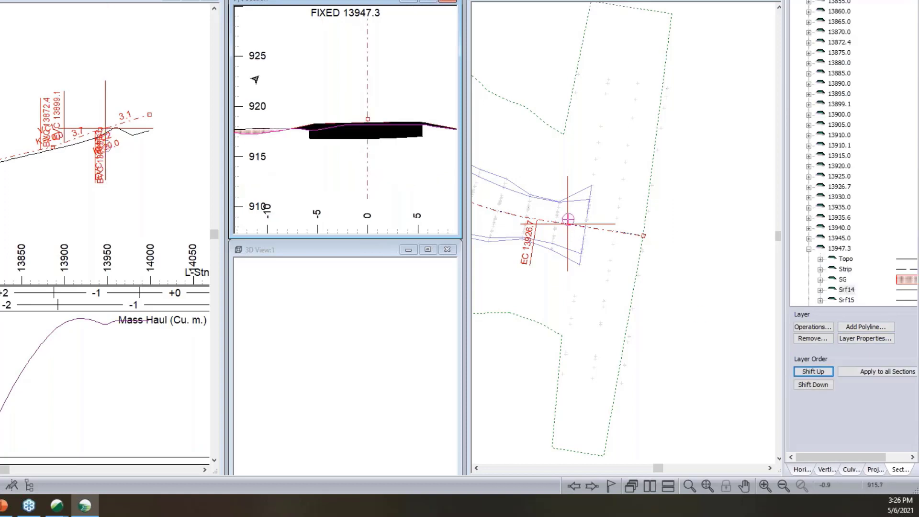
pyautogui.rightClick(345, 95)
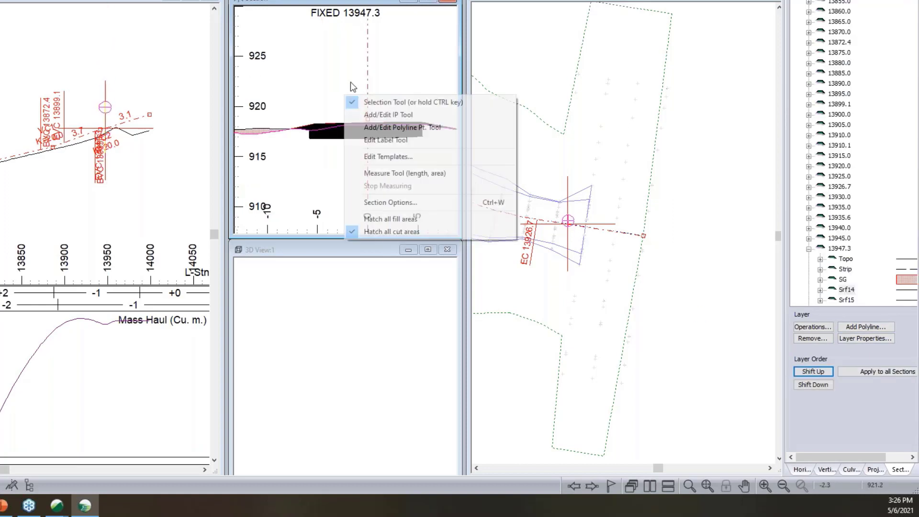
pyautogui.click(412, 202)
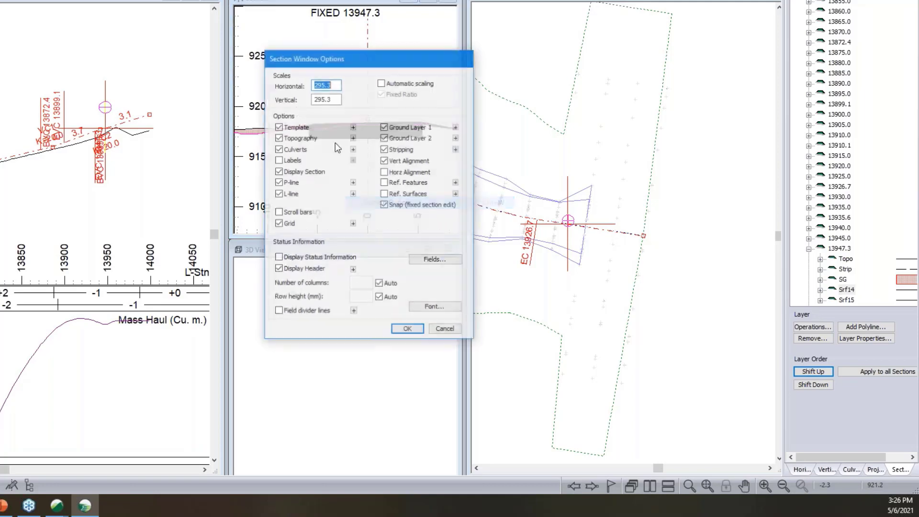
pyautogui.click(353, 128)
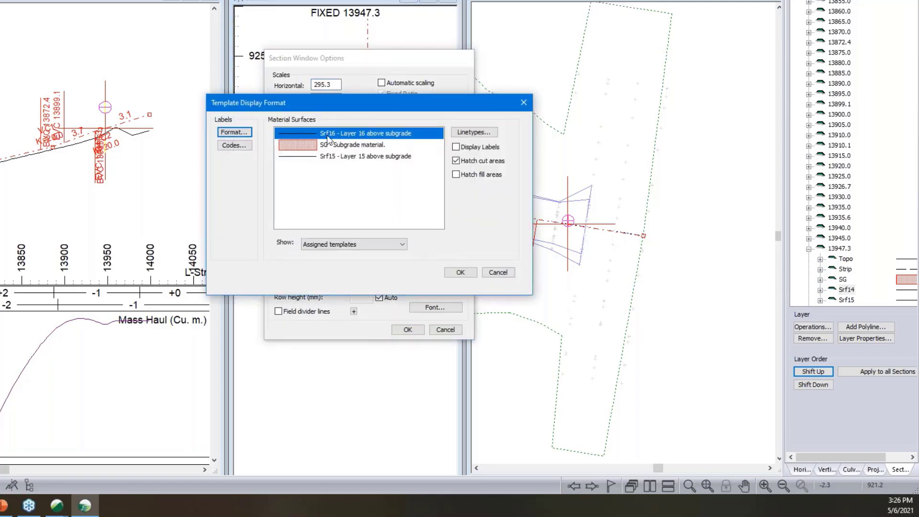
pyautogui.click(338, 244)
pyautogui.click(346, 273)
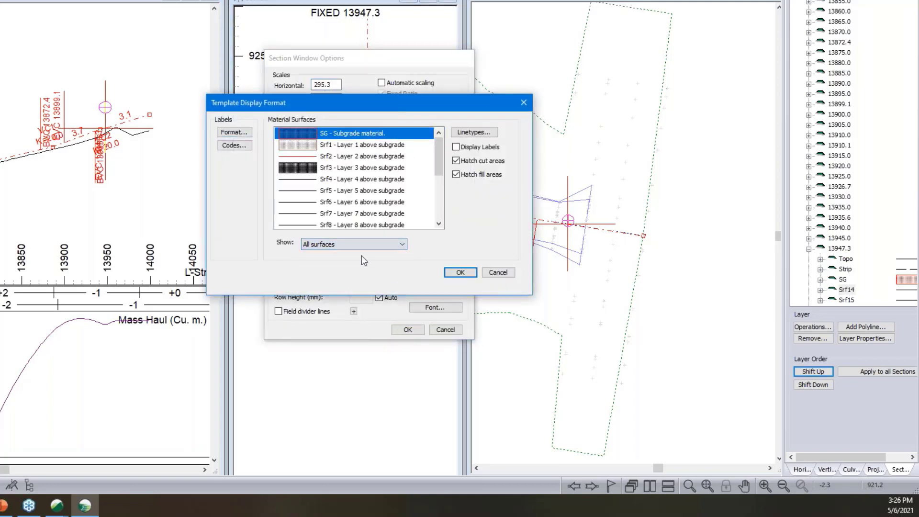
# - Set the Srf15 surface's hatching to Diagonal Cross in the template display format and apply it to the section window
pyautogui.scroll(-2, 355, 169)
pyautogui.scroll(-2, 352, 170)
pyautogui.click(345, 191)
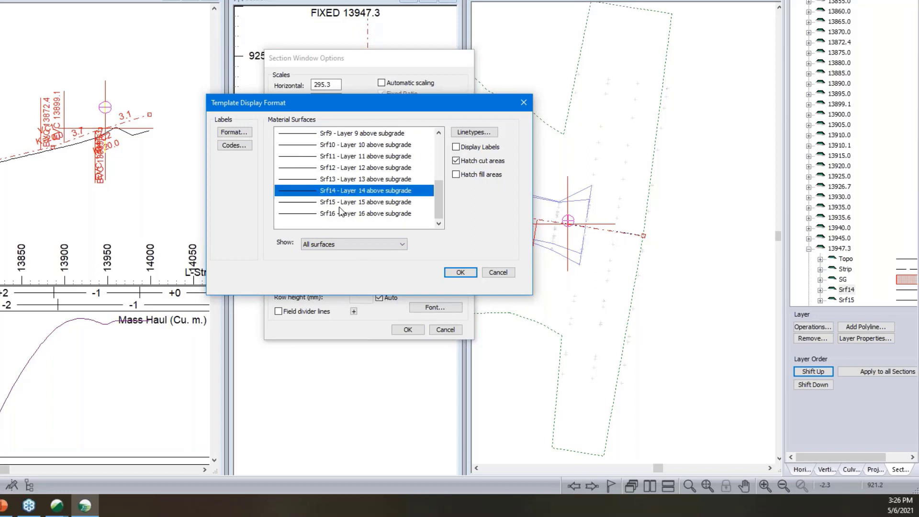
pyautogui.click(339, 203)
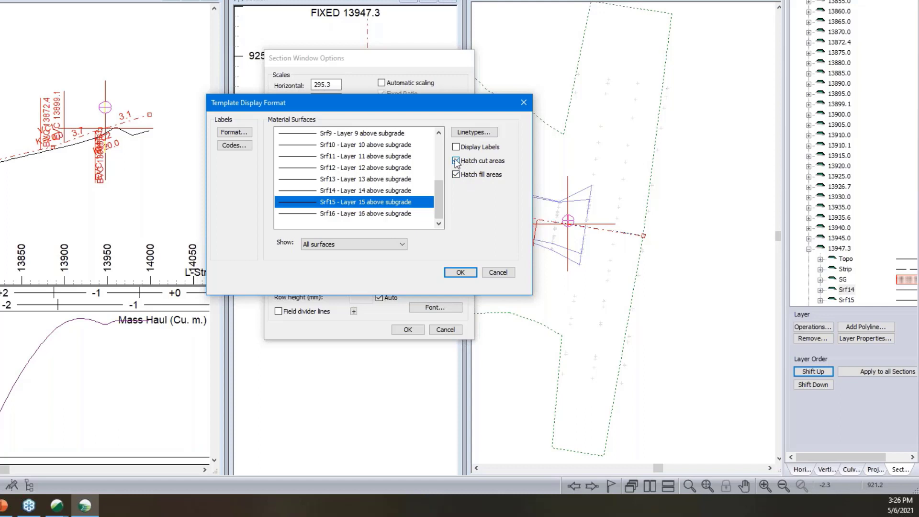
pyautogui.click(466, 133)
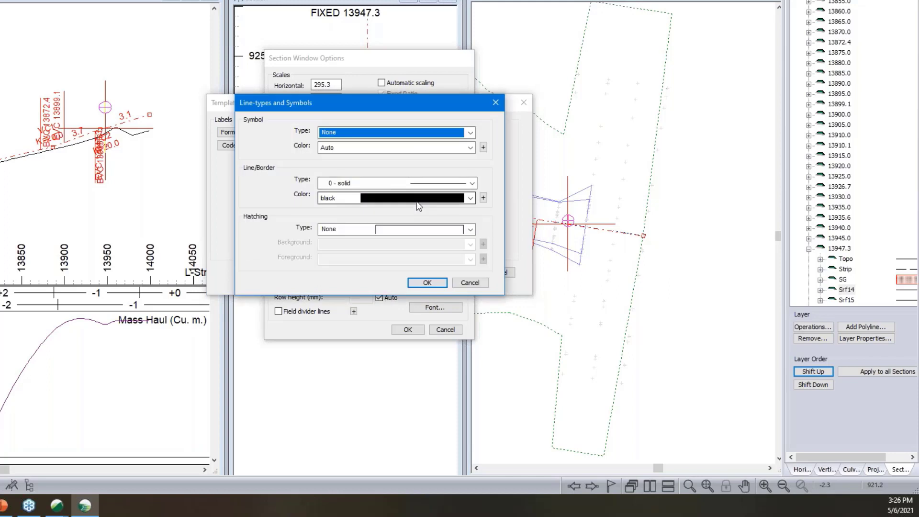
pyautogui.click(416, 198)
pyautogui.scroll(-3, 406, 240)
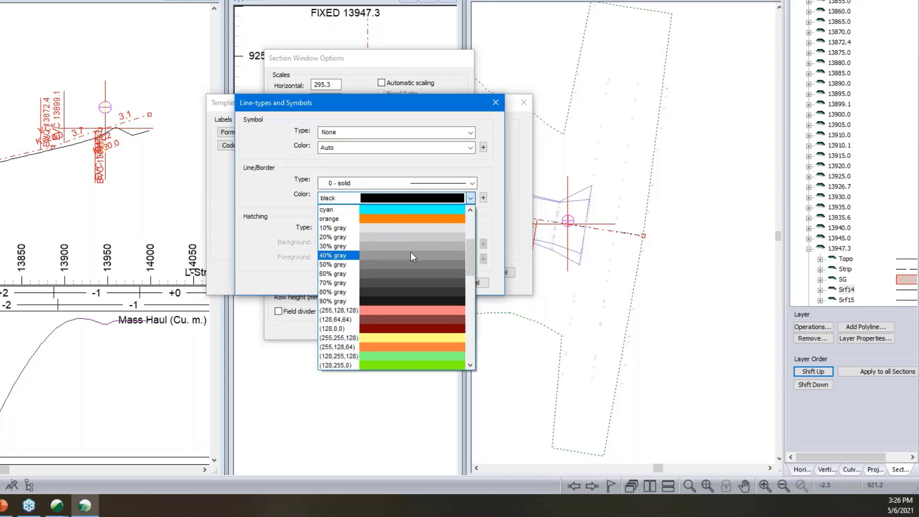
pyautogui.scroll(3, 411, 251)
pyautogui.click(485, 214)
pyautogui.click(460, 229)
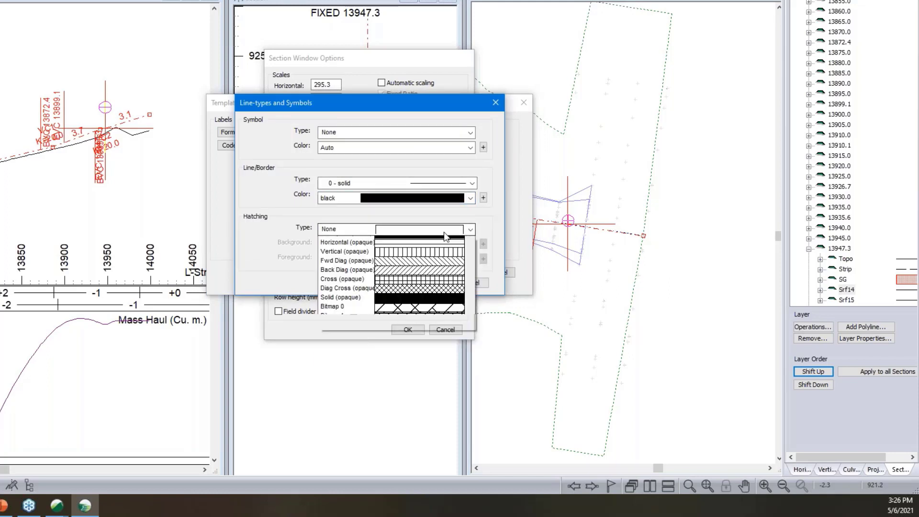
pyautogui.click(426, 296)
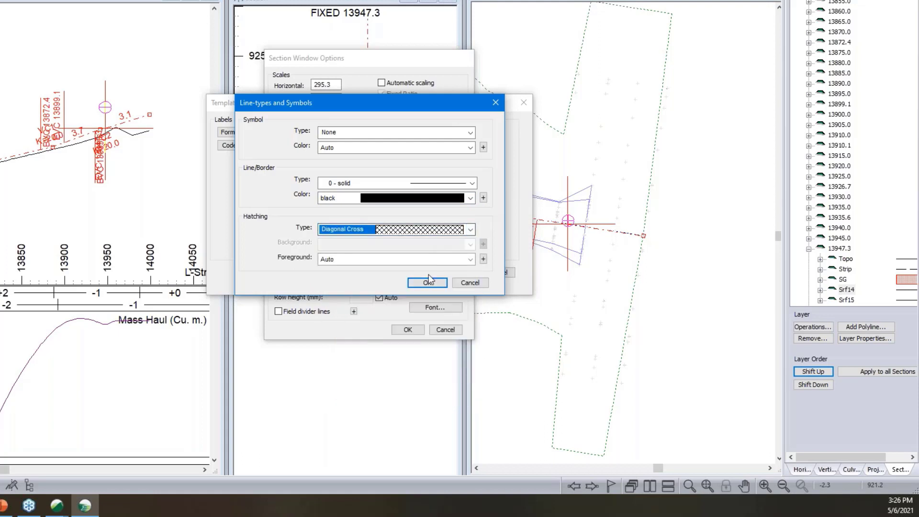
pyautogui.click(432, 281)
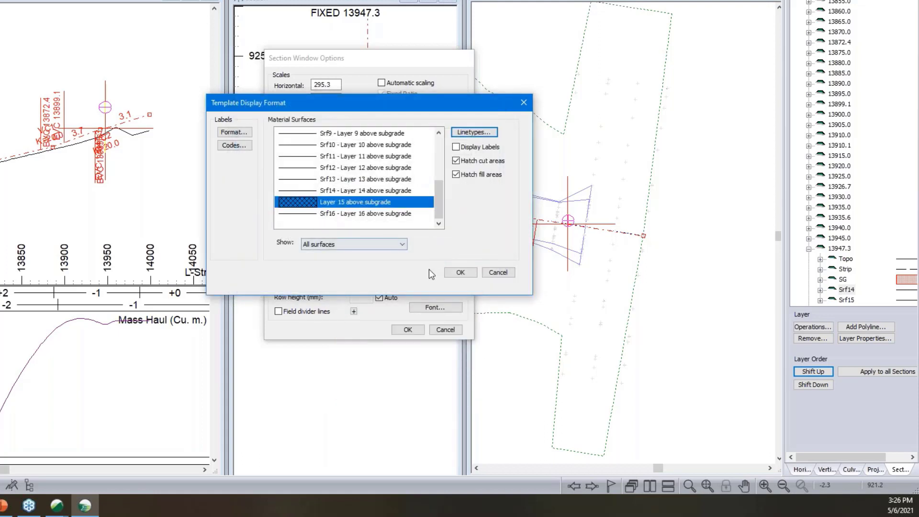
pyautogui.click(470, 272)
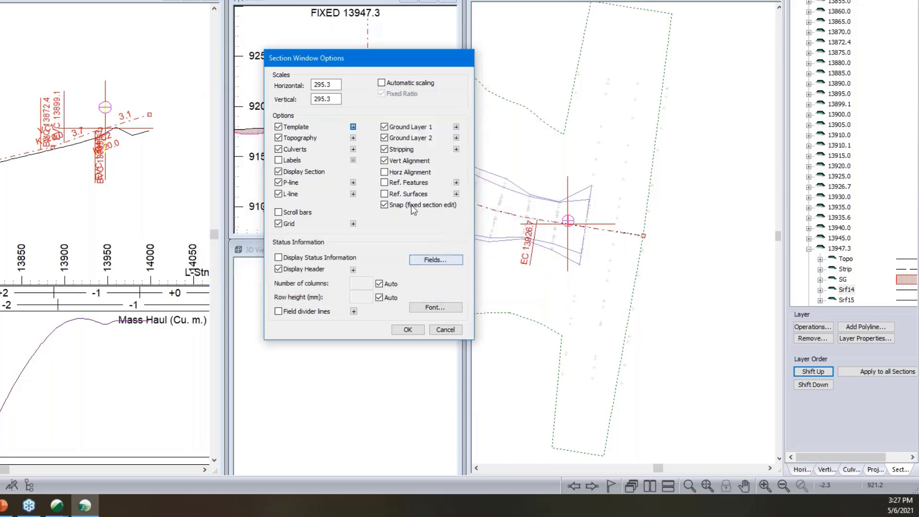
pyautogui.click(410, 329)
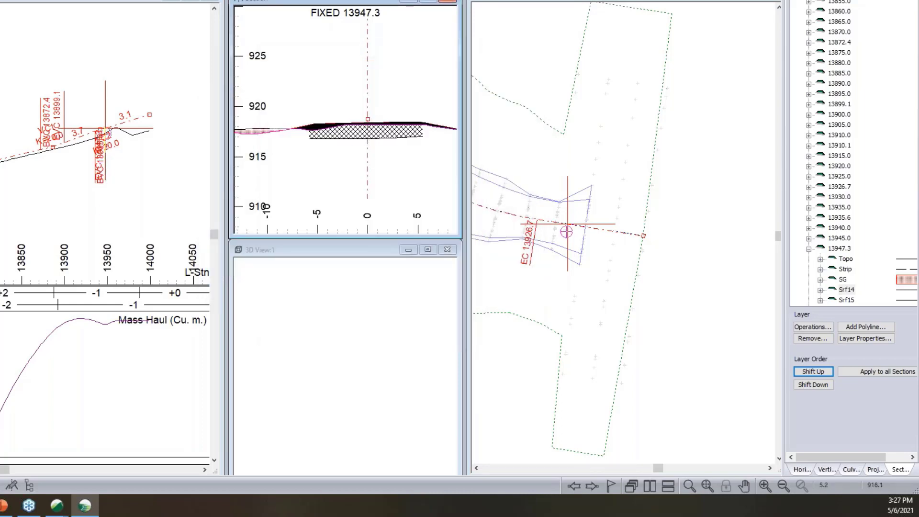
# - Examine the hatched Srf15 and SG areas in the cross section at station 13947.3
pyautogui.rightClick(317, 123)
pyautogui.click(364, 260)
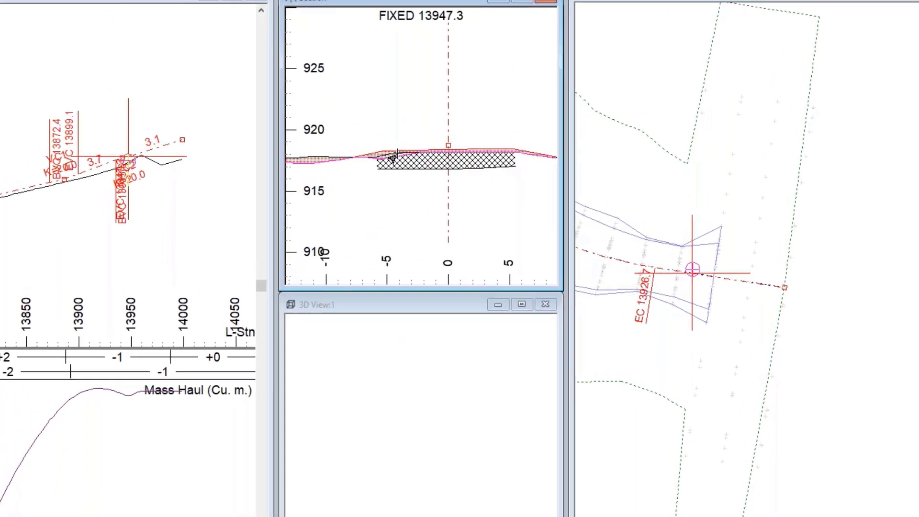
pyautogui.scroll(3, 321, 128)
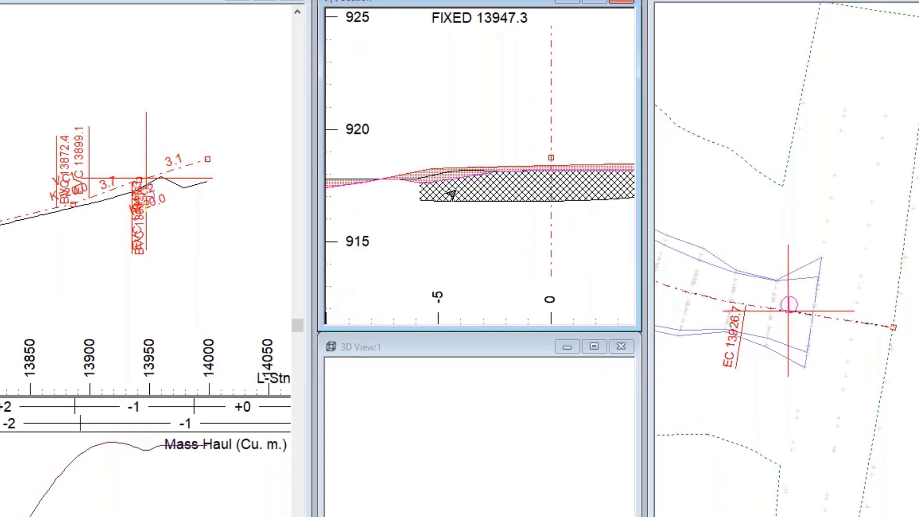
pyautogui.scroll(-1, 452, 193)
pyautogui.moveTo(551, 153)
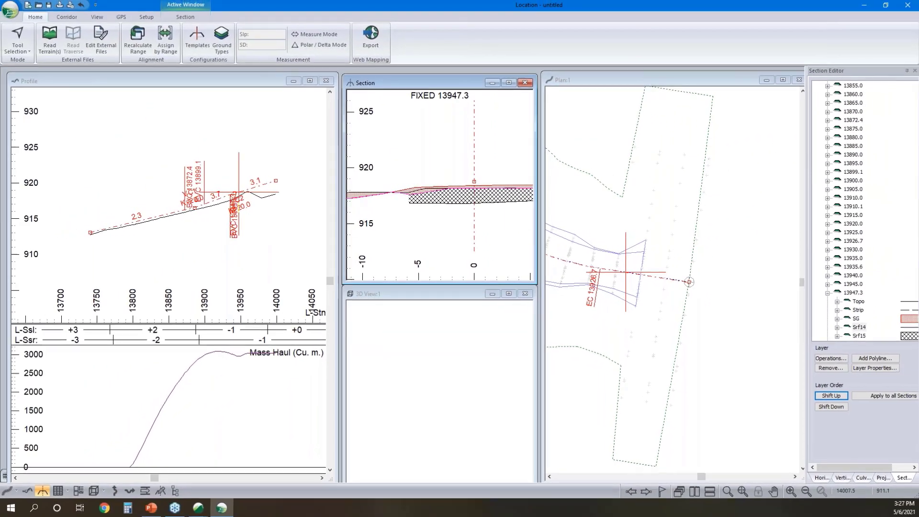
pyautogui.moveTo(621, 176)
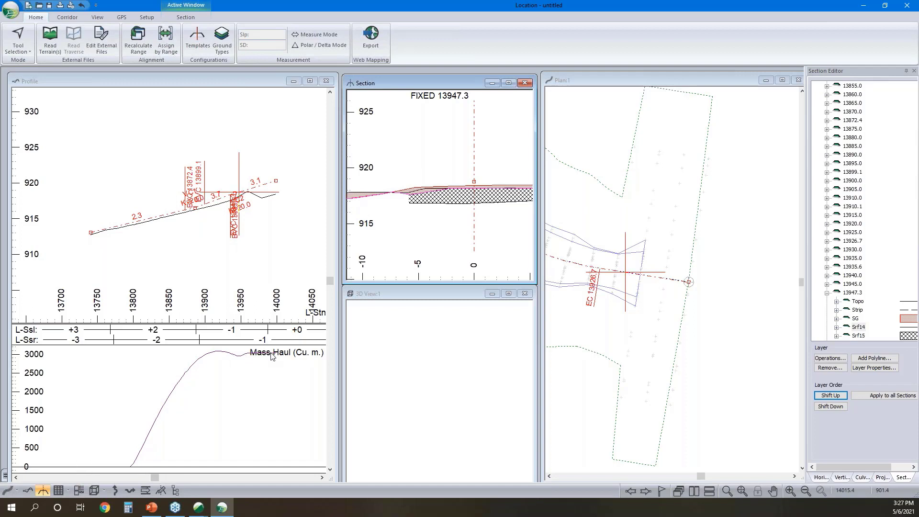
pyautogui.moveTo(271, 354)
pyautogui.scroll(-3, 457, 184)
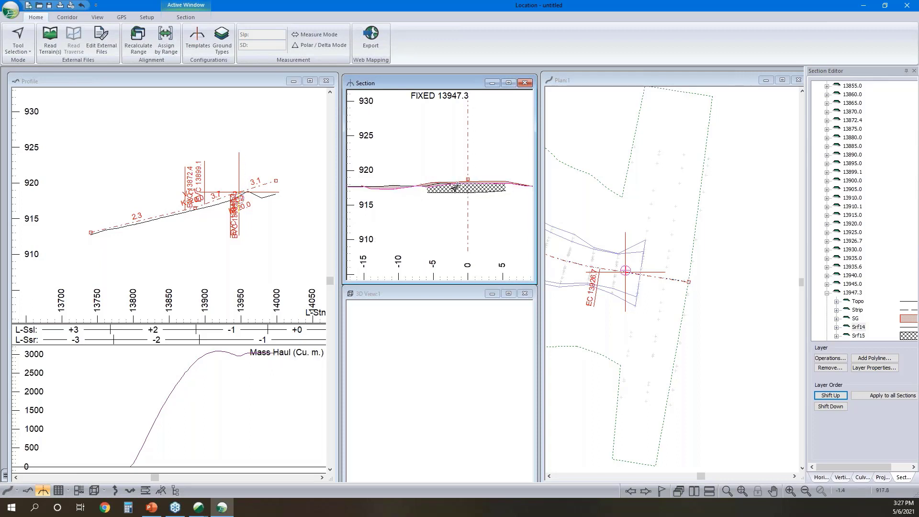
# - Pick station 13895.0 along the alignment in plan and inspect its hatched cross section
pyautogui.moveTo(603, 256); pyautogui.dragTo(663, 266, button='middle')
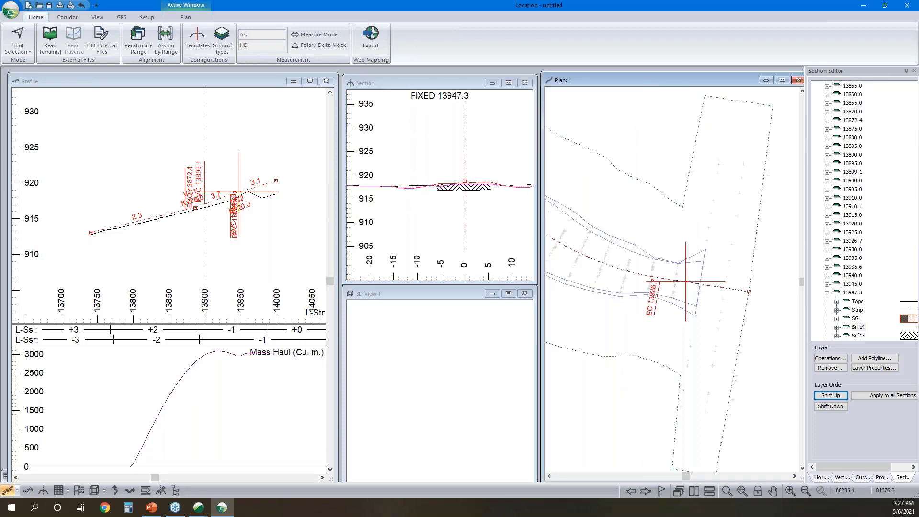
pyautogui.click(622, 267)
pyautogui.scroll(3, 434, 201)
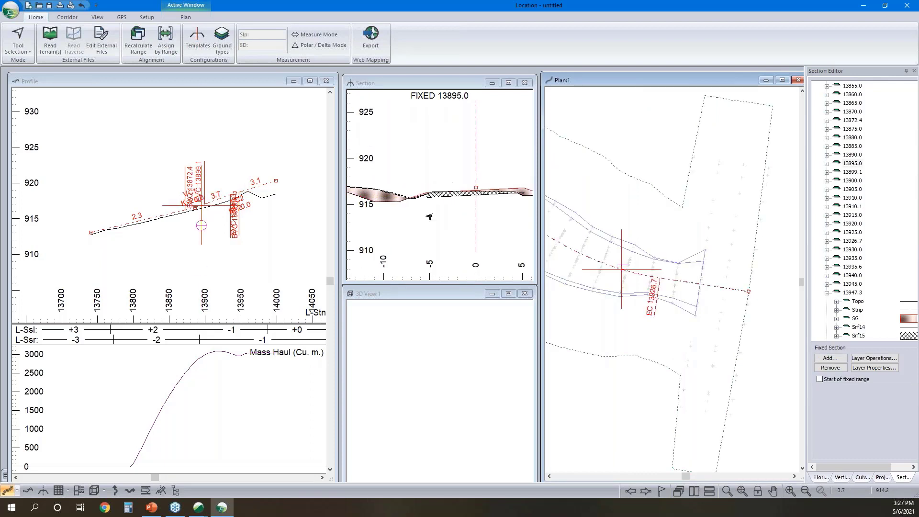
# - Create a data window and remove the P-Stn, Cut Dp., Grade and V.Brk columns, keeping only L-Stn
pyautogui.click(58, 491)
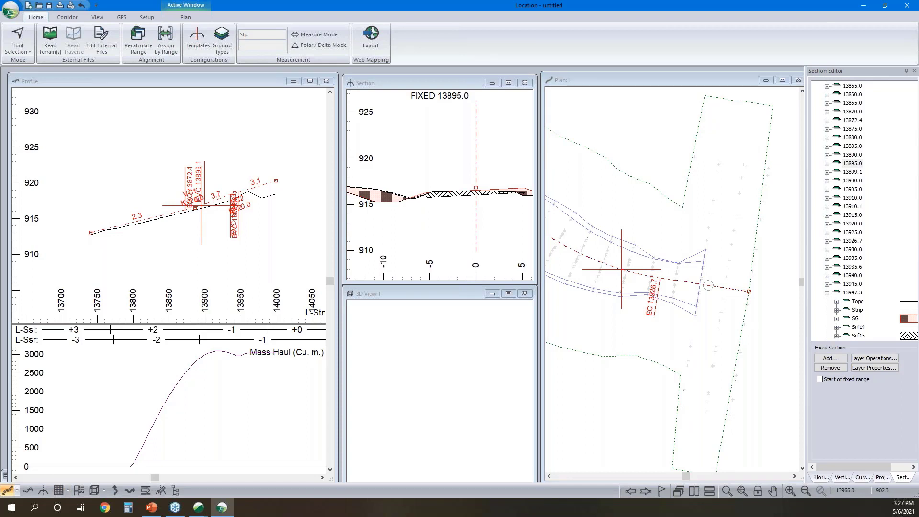
pyautogui.rightClick(362, 243)
pyautogui.click(398, 289)
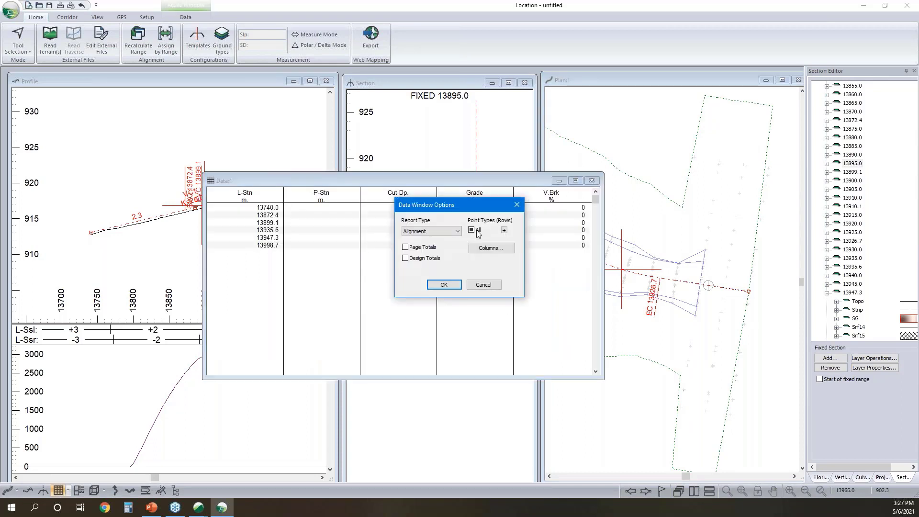
pyautogui.click(492, 248)
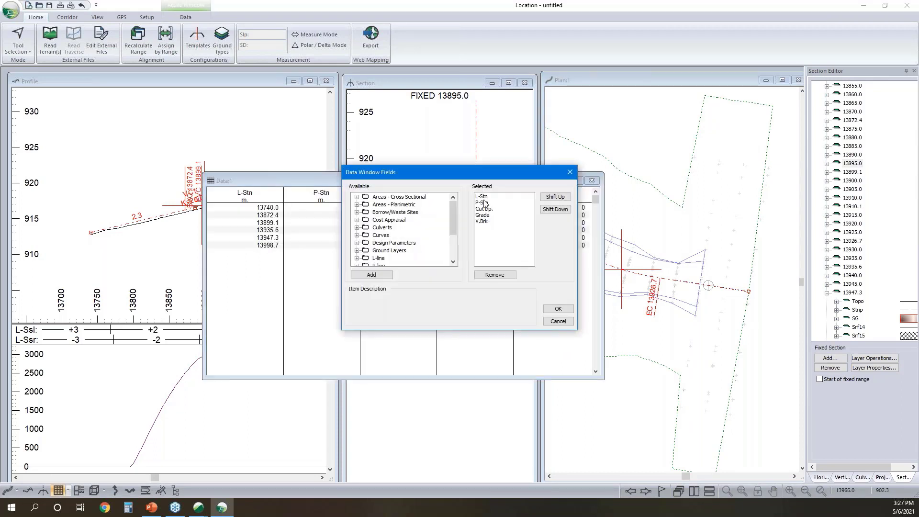
pyautogui.click(485, 202)
pyautogui.click(512, 277)
pyautogui.click(512, 277)
pyautogui.click(511, 276)
pyautogui.click(511, 277)
pyautogui.scroll(-2, 383, 249)
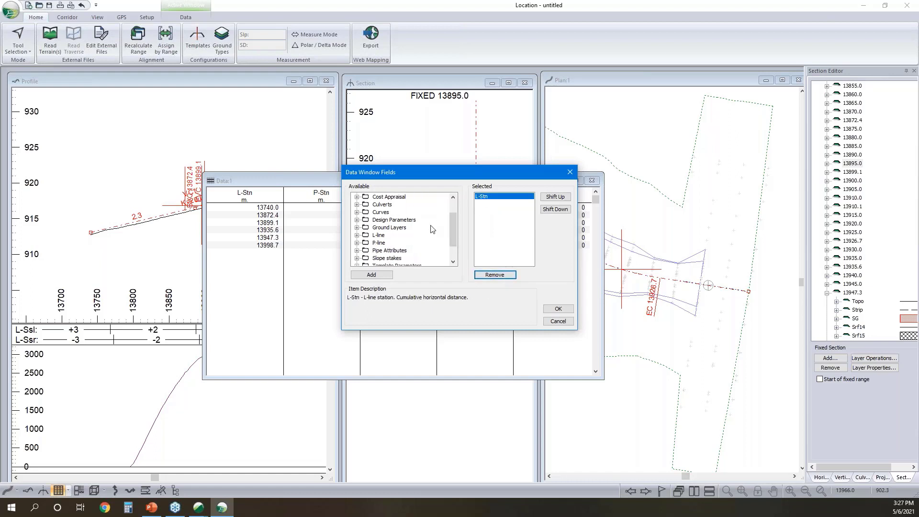
# - Add the general volume columns Cut V., Fill V., Strip V. and Srf15 Cut V. to the report and enable design totals
pyautogui.doubleClick(391, 251)
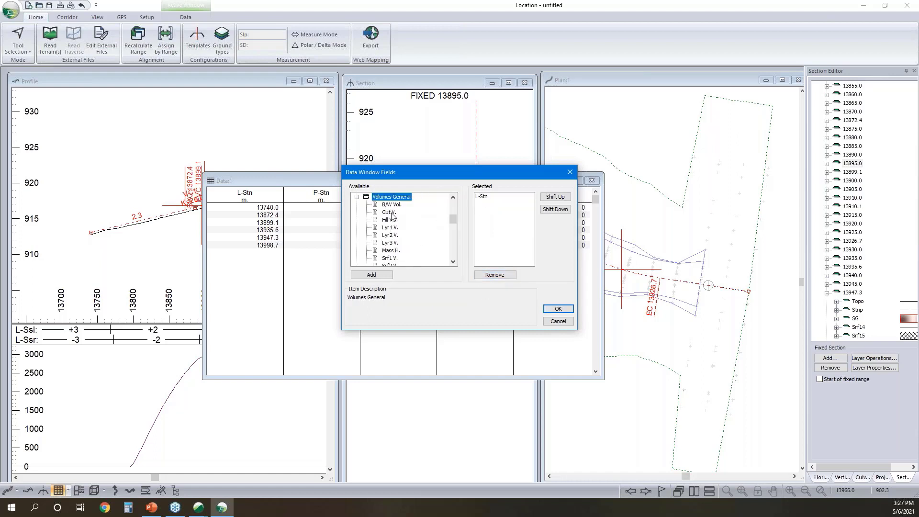
pyautogui.doubleClick(389, 213)
pyautogui.doubleClick(389, 220)
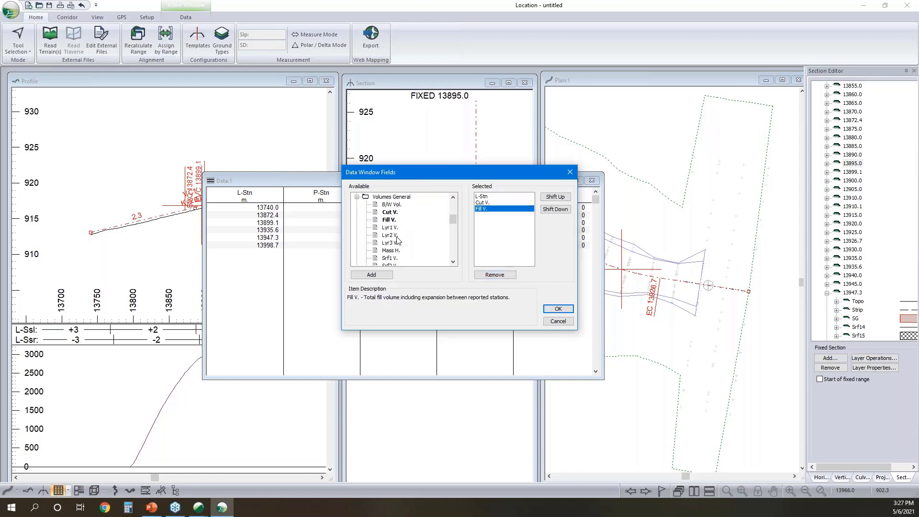
pyautogui.scroll(-2, 401, 240)
pyautogui.scroll(-3, 402, 241)
pyautogui.doubleClick(391, 243)
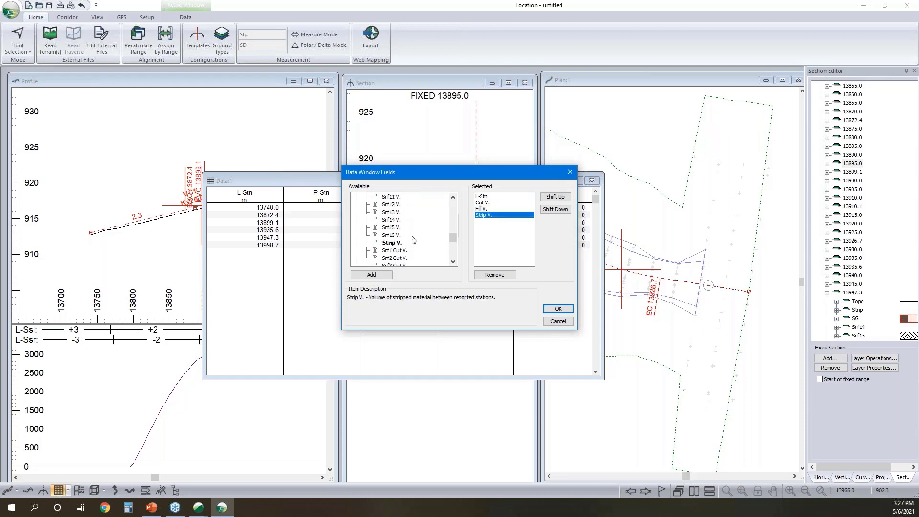
pyautogui.scroll(-2, 423, 235)
pyautogui.scroll(-3, 415, 232)
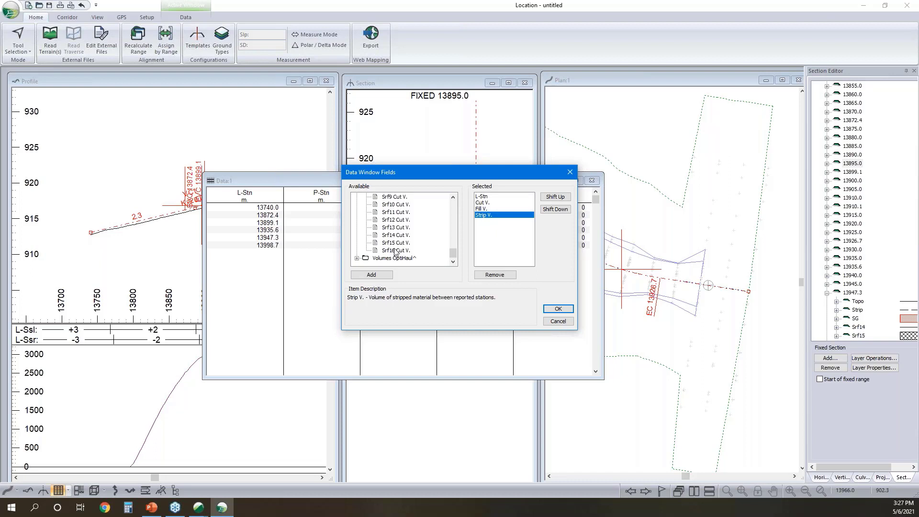
pyautogui.doubleClick(395, 243)
pyautogui.click(557, 321)
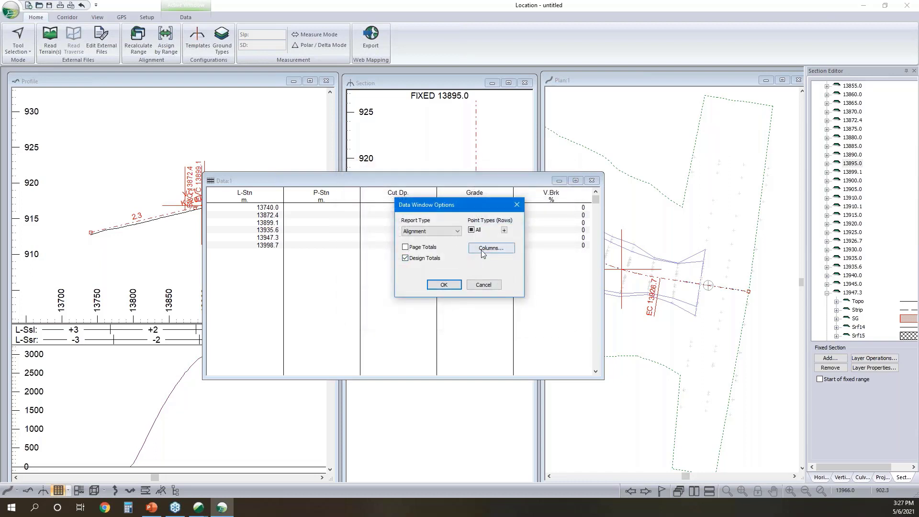
pyautogui.click(490, 249)
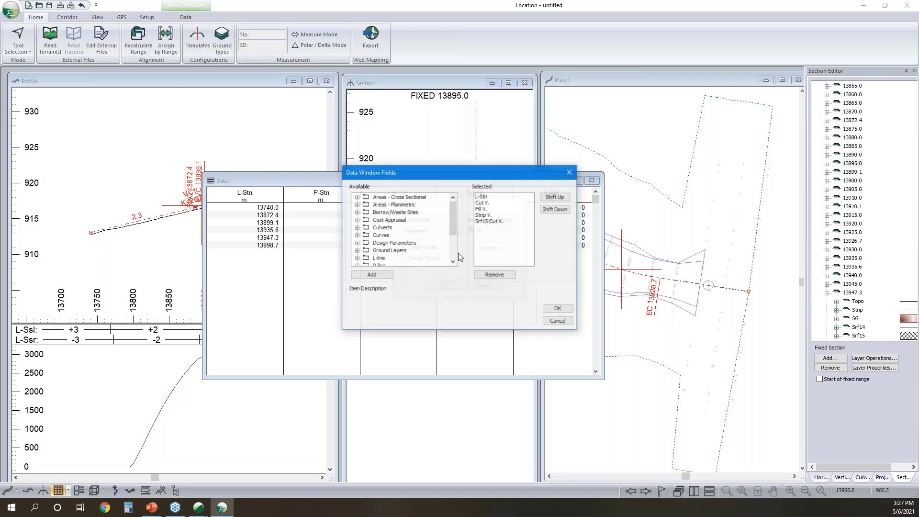
pyautogui.click(557, 321)
# - Report rows at Auto interval points 2 (20.0 m) instead of Profile Points and apply the data window options
pyautogui.click(505, 230)
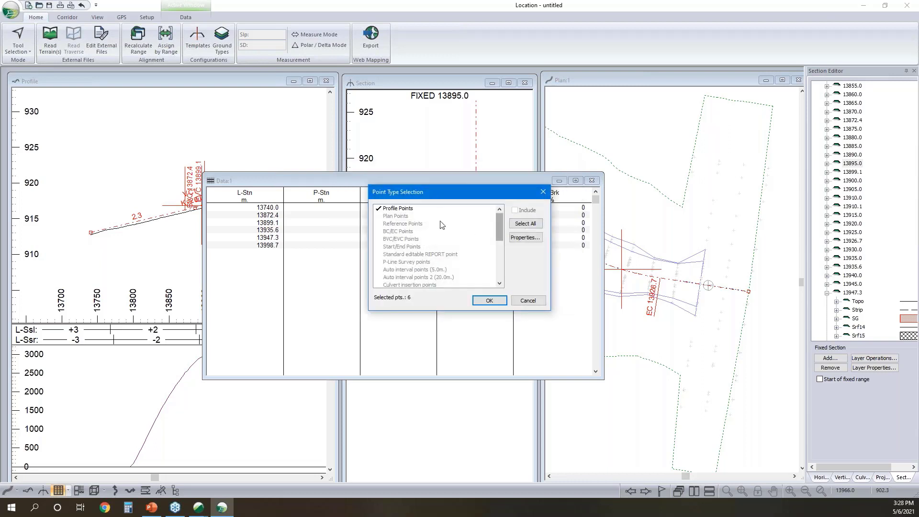
pyautogui.click(402, 209)
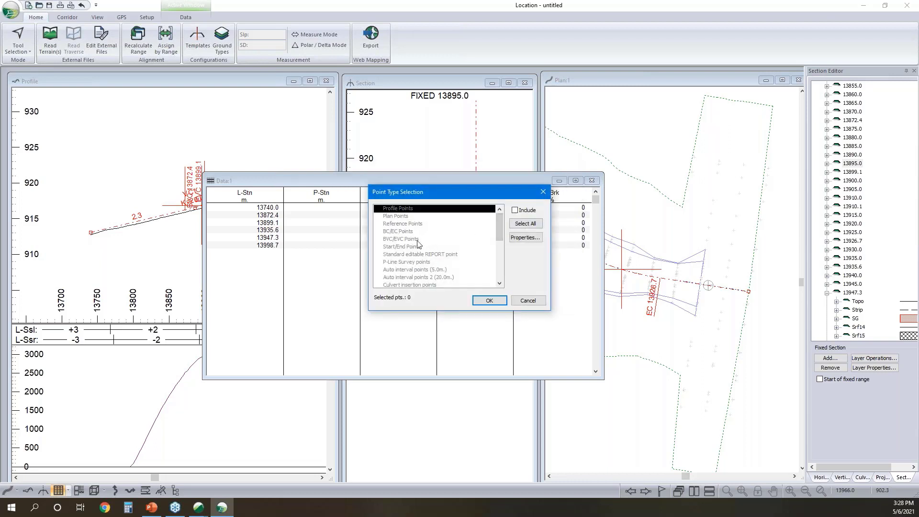
pyautogui.click(427, 277)
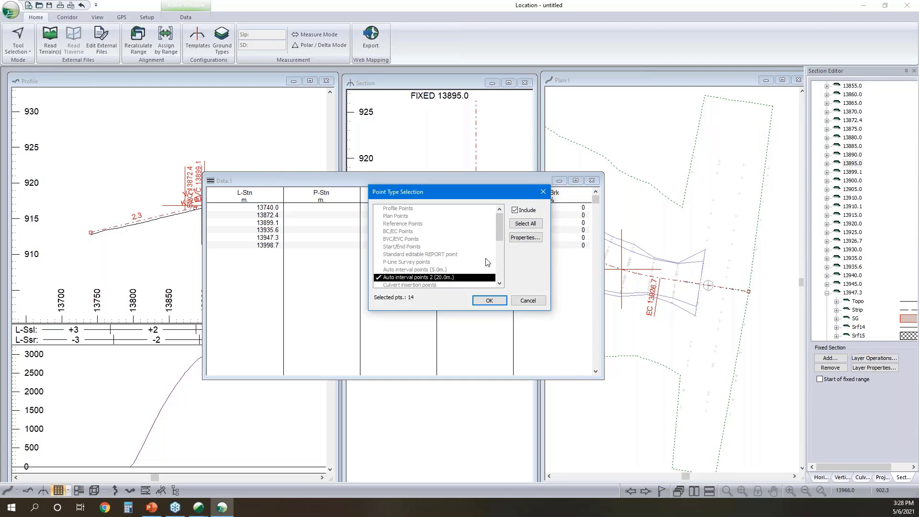
pyautogui.click(517, 238)
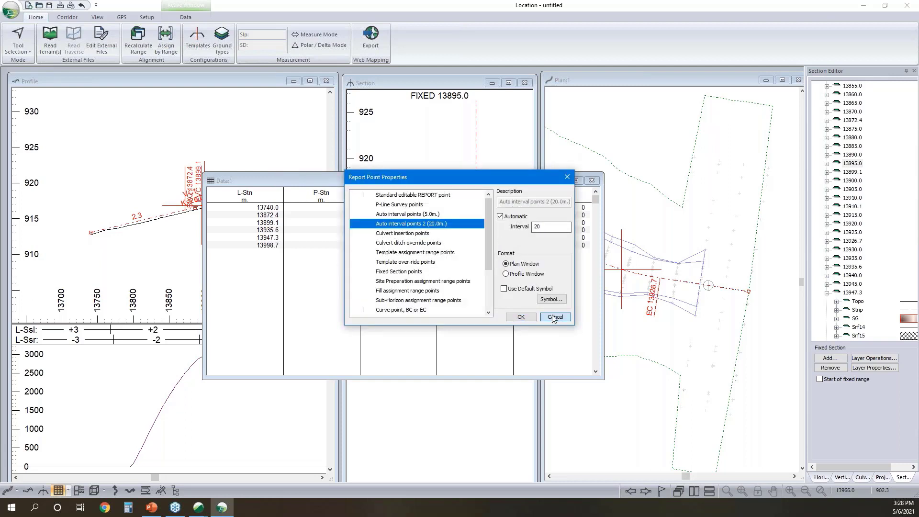
pyautogui.click(509, 316)
pyautogui.click(489, 301)
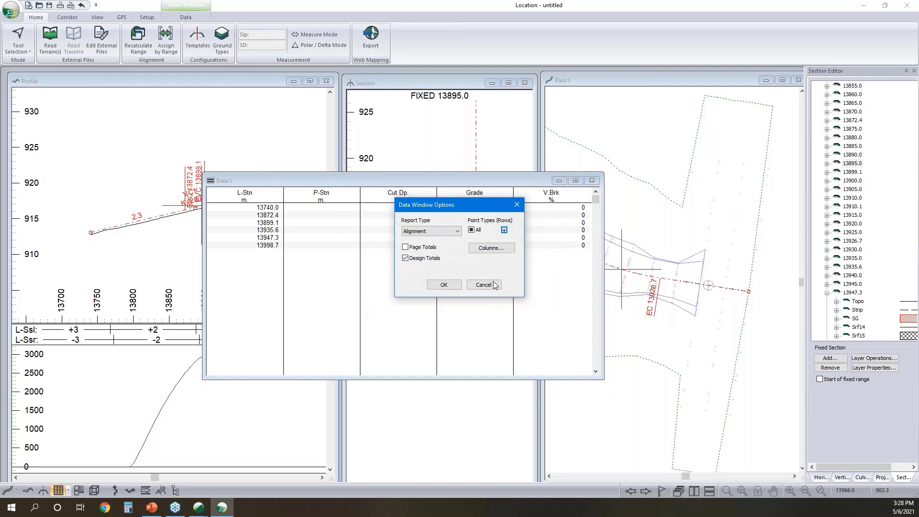
pyautogui.click(444, 285)
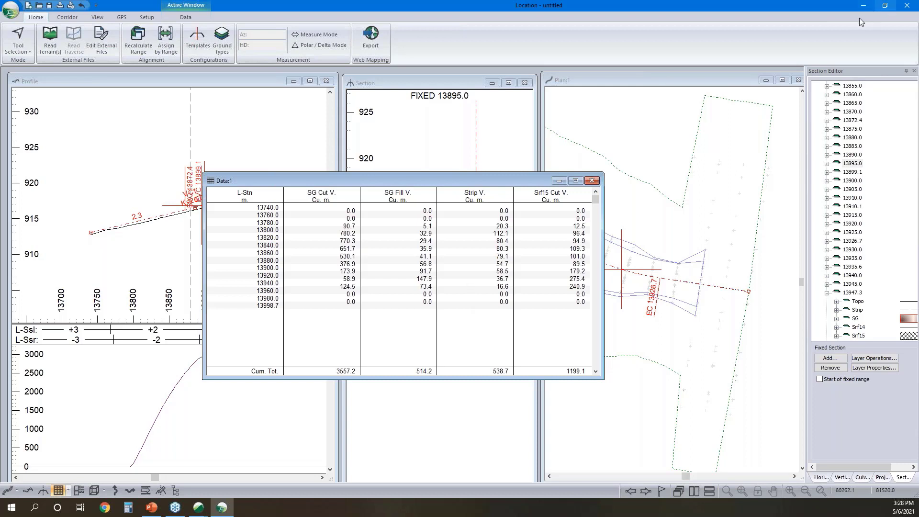
# - Switch to the desktop and open the Design Comparison subfolder of the As Built - Rd folder
pyautogui.click(864, 5)
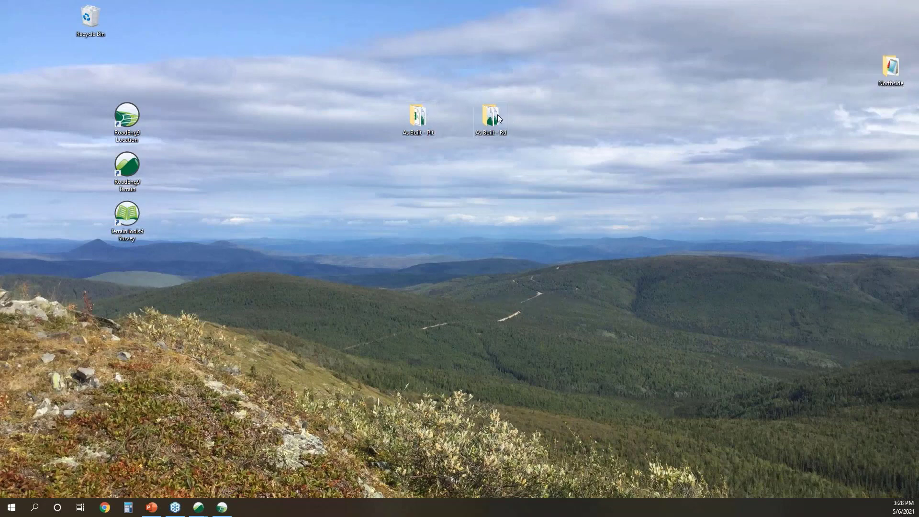
pyautogui.click(492, 119)
pyautogui.doubleClick(492, 120)
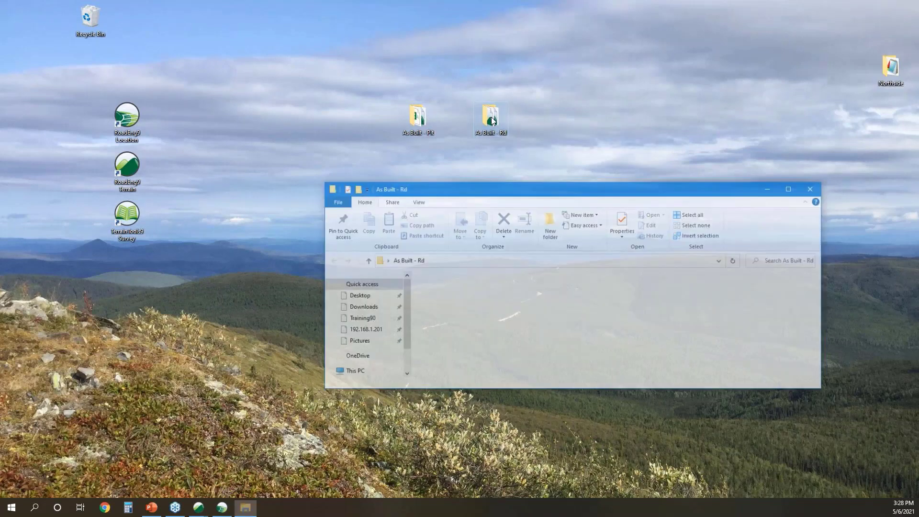
pyautogui.click(433, 301)
pyautogui.doubleClick(434, 300)
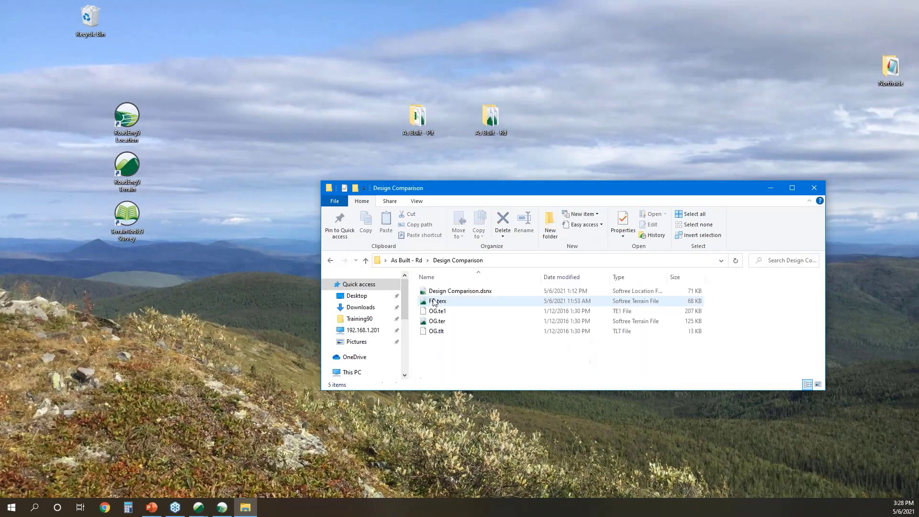
# - Open the Design Comparison.dsnx design and make station 13+860.0 the current point on the plan alignment
pyautogui.click(459, 292)
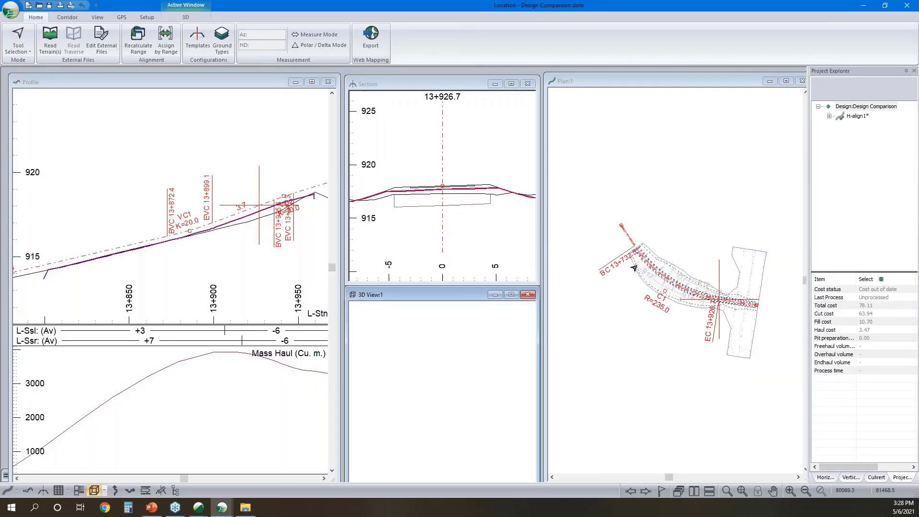
pyautogui.click(685, 289)
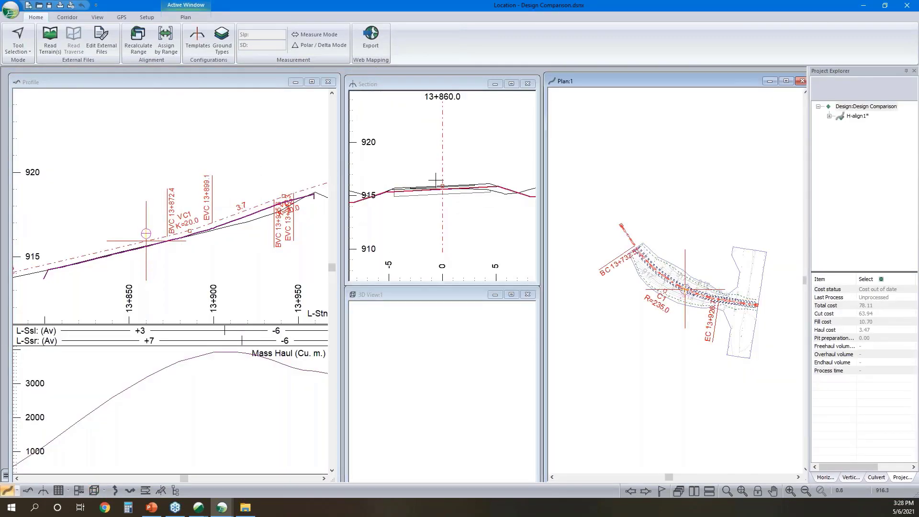
# - Examine the SSC2 simple sub-cut template in the Template Editor by moving its preview over the ground, then cancel
pyautogui.click(198, 36)
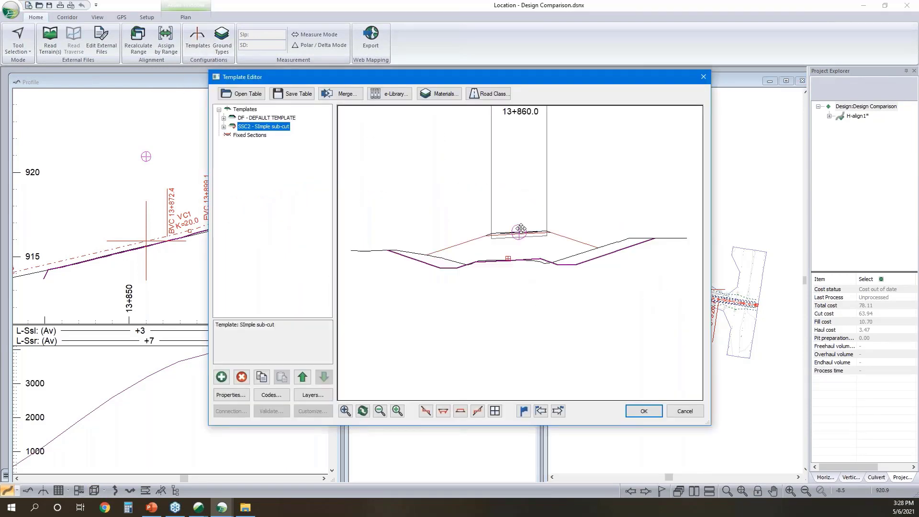
pyautogui.moveTo(506, 282); pyautogui.dragTo(506, 272)
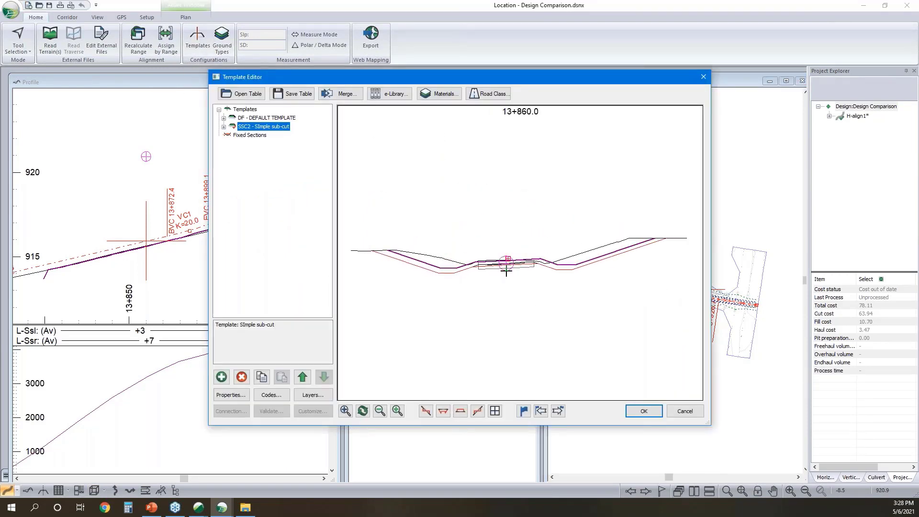
pyautogui.click(684, 415)
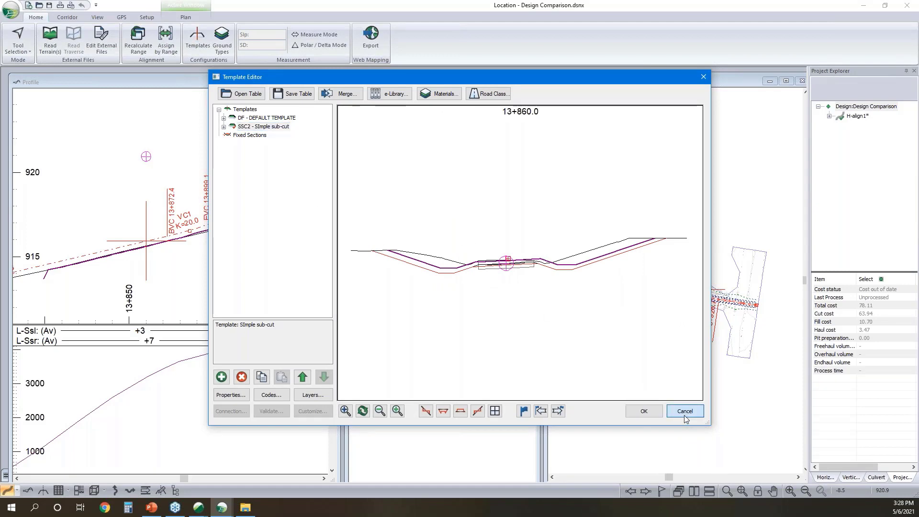
# - Review the H-align1 alignment's reference terrains, including the OG.ter topo surface and FG.terx as Reference terrain 1
pyautogui.click(68, 17)
pyautogui.click(175, 43)
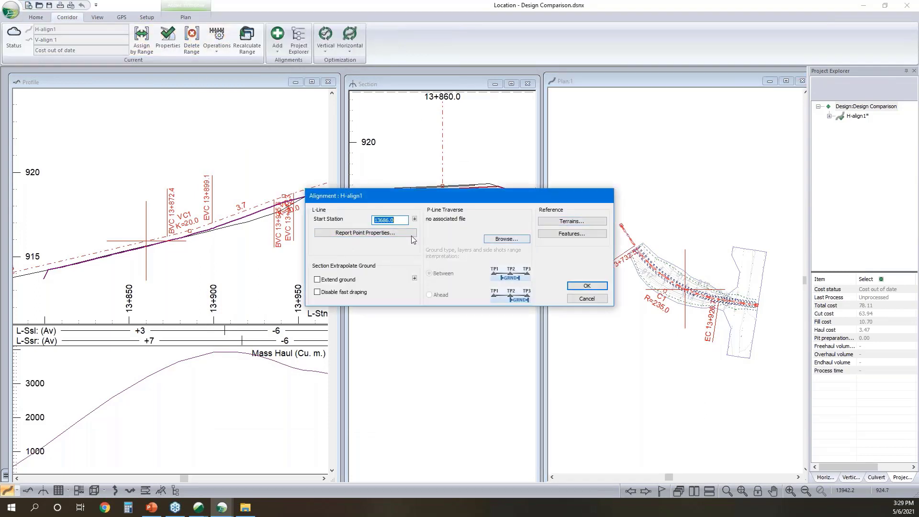
pyautogui.click(581, 221)
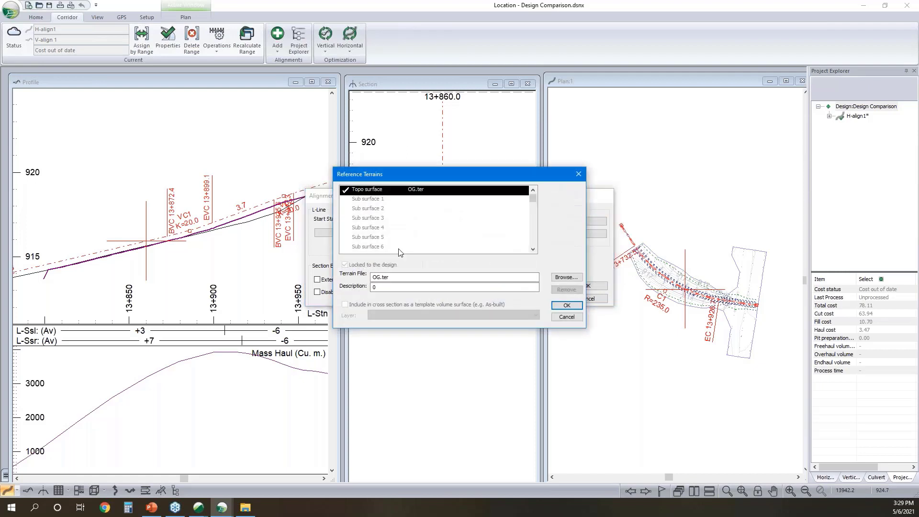
pyautogui.click(402, 211)
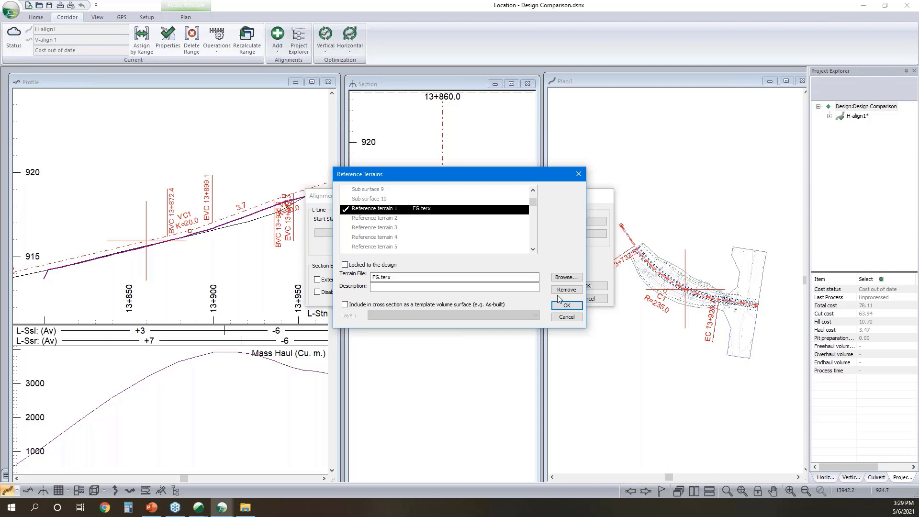
pyautogui.click(568, 305)
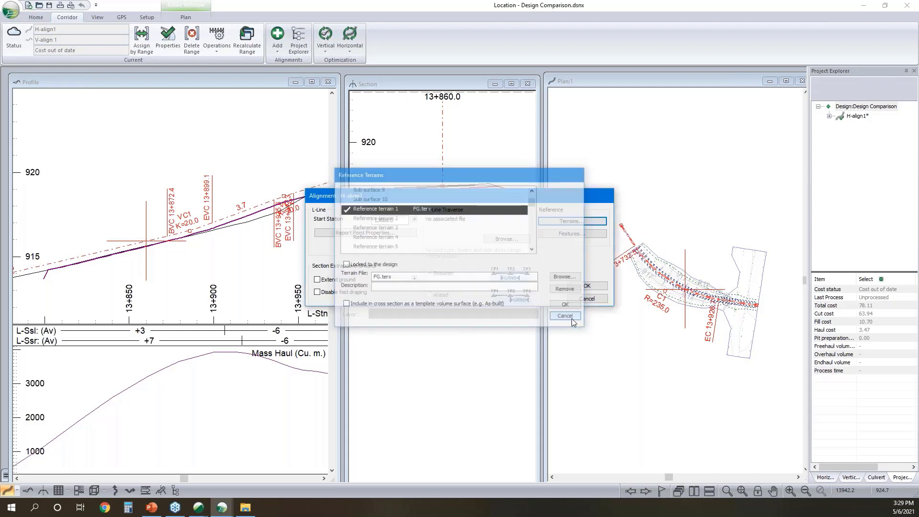
pyautogui.click(604, 298)
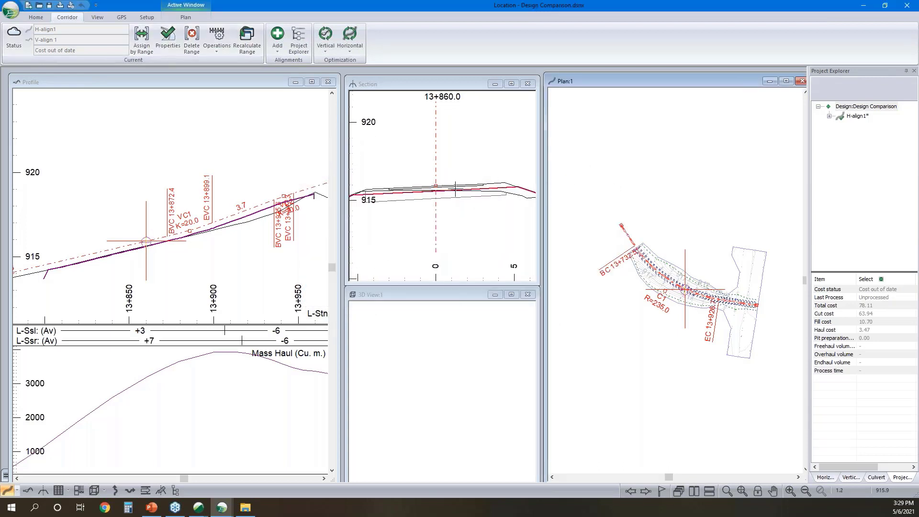
# - Select station 13+913.4 on the profile and examine its design and reference surfaces in the cross section
pyautogui.click(211, 229)
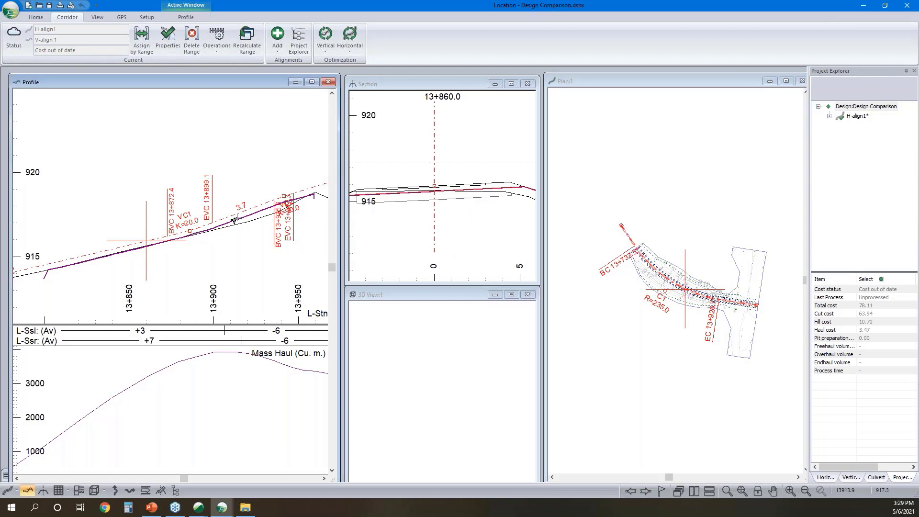
pyautogui.scroll(3, 509, 187)
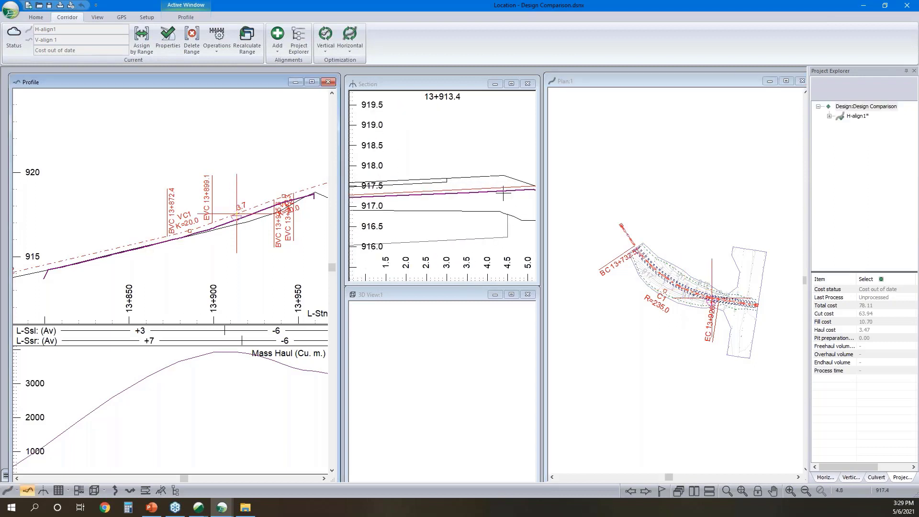
pyautogui.scroll(-2, 508, 187)
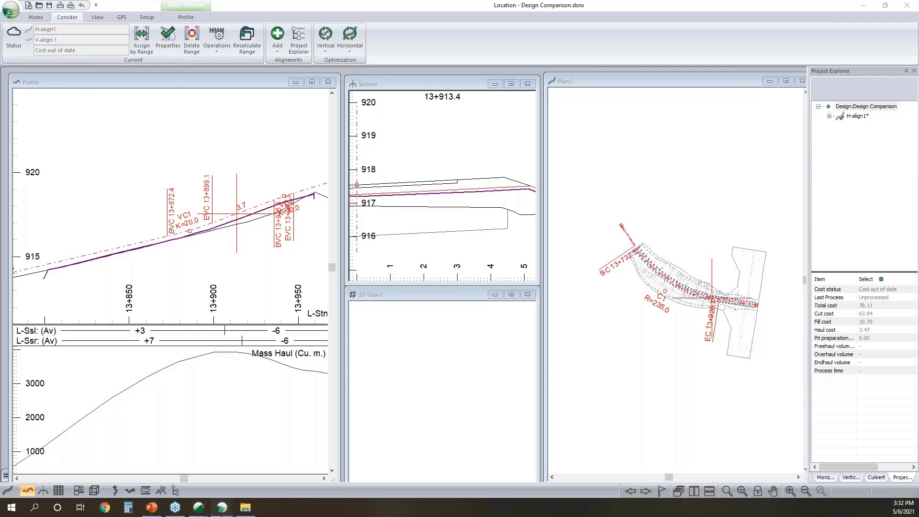
# - Switch to the untitled pit model in Terrain and review its volume calculation settings against Topo.terx and its volume report
pyautogui.moveTo(222, 507)
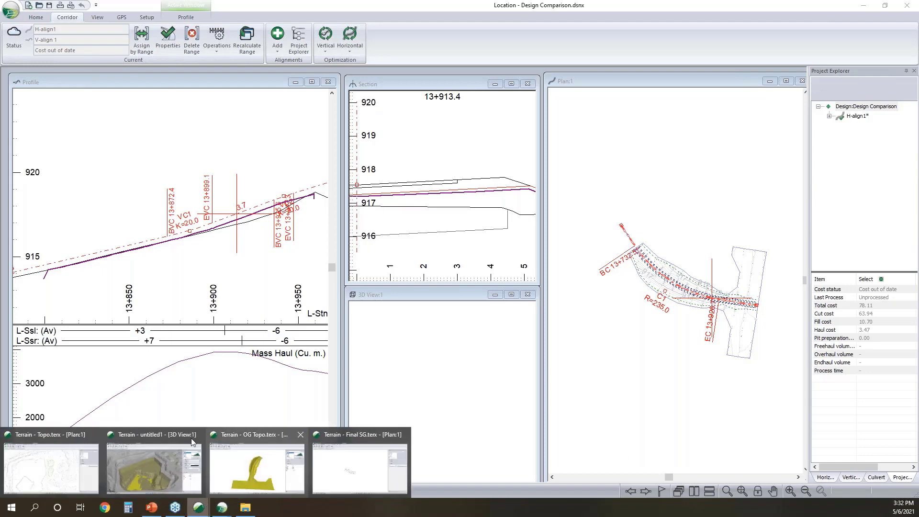
pyautogui.click(136, 442)
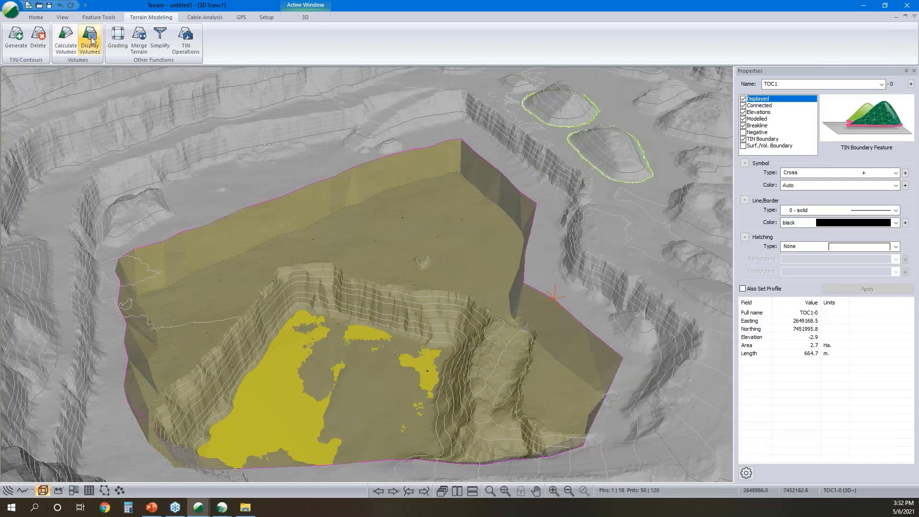
pyautogui.click(66, 41)
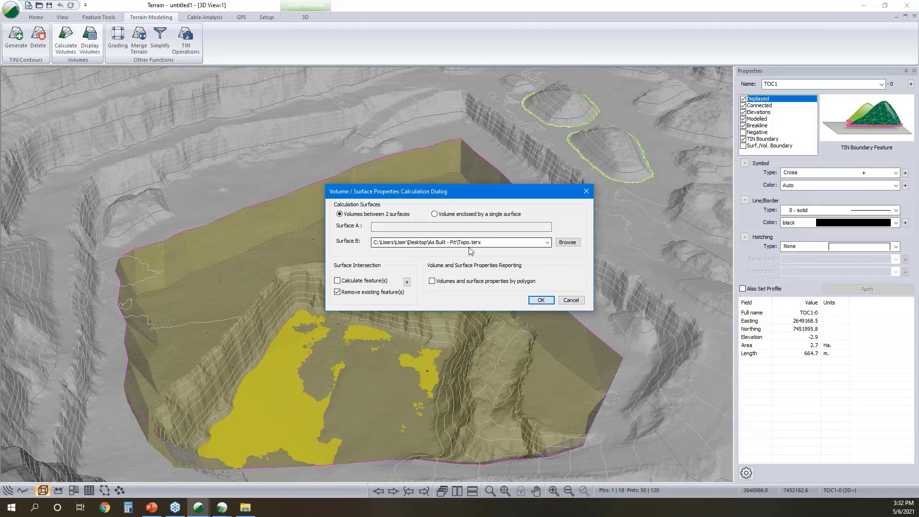
pyautogui.click(572, 301)
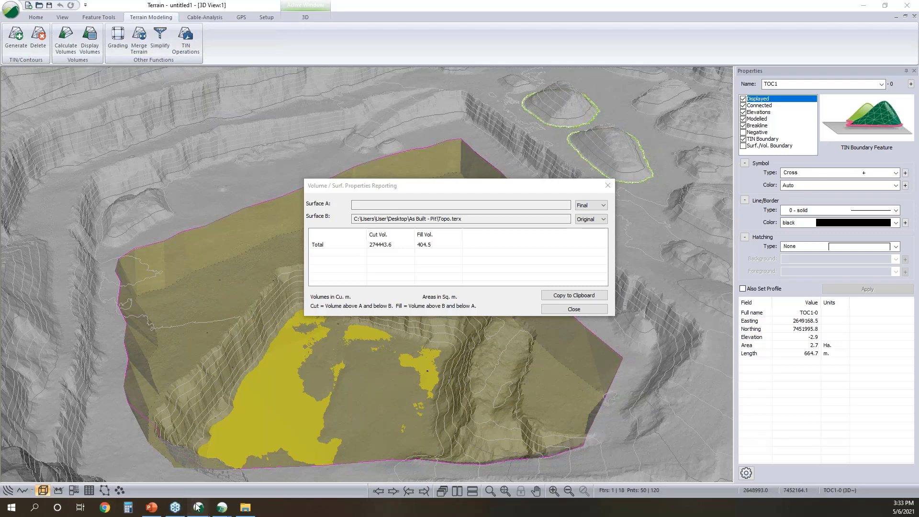
# - Switch back to the untitled Location design and examine the hatched layers' edge at fixed section 13895.0
pyautogui.moveTo(219, 512)
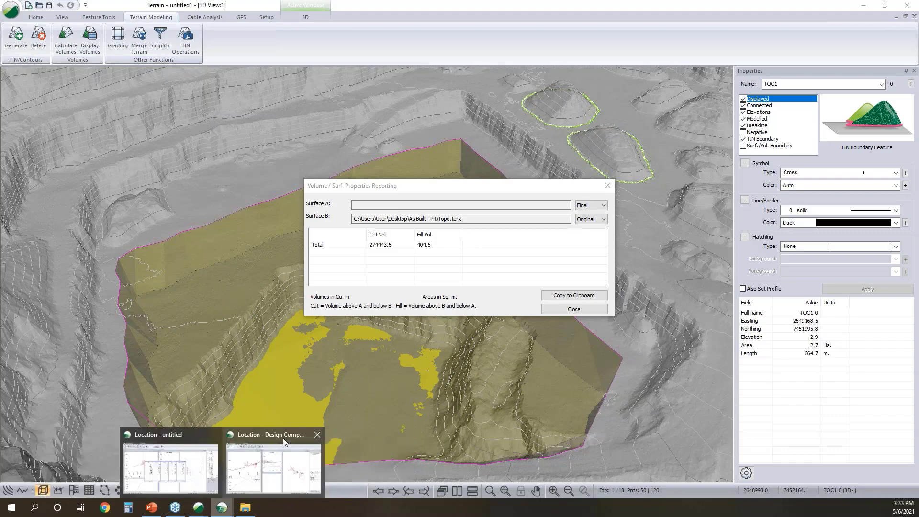
pyautogui.moveTo(275, 438)
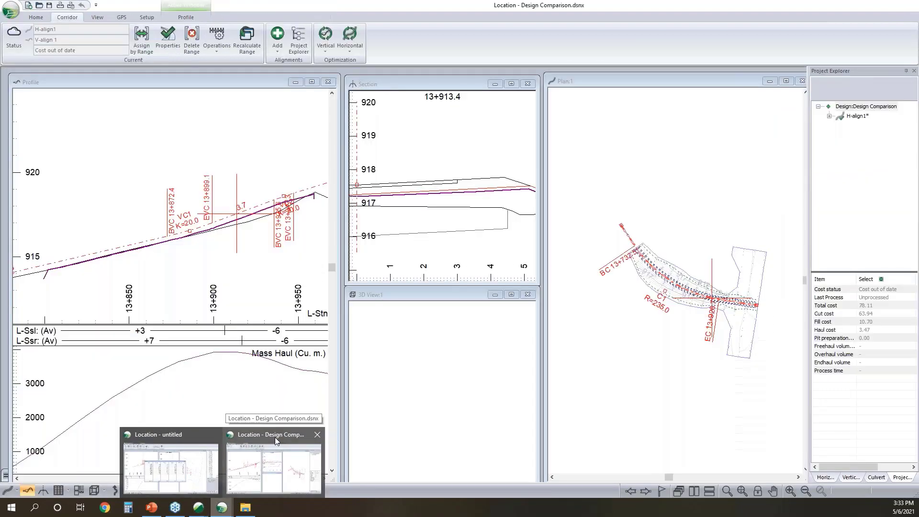
pyautogui.click(218, 445)
pyautogui.click(560, 180)
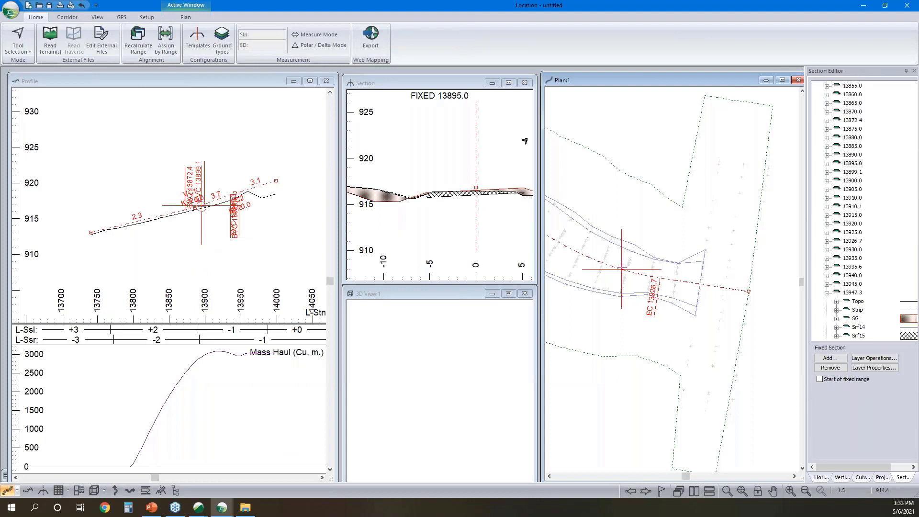
pyautogui.scroll(2, 433, 201)
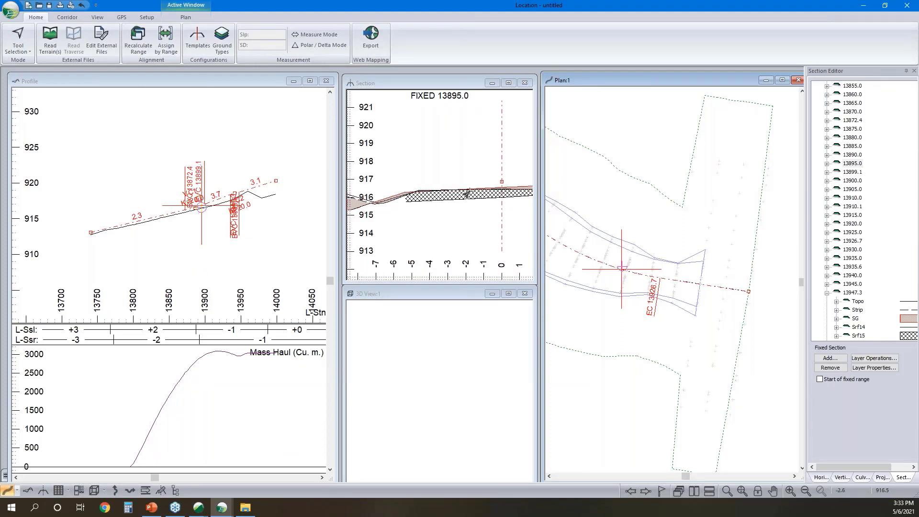
pyautogui.click(506, 195)
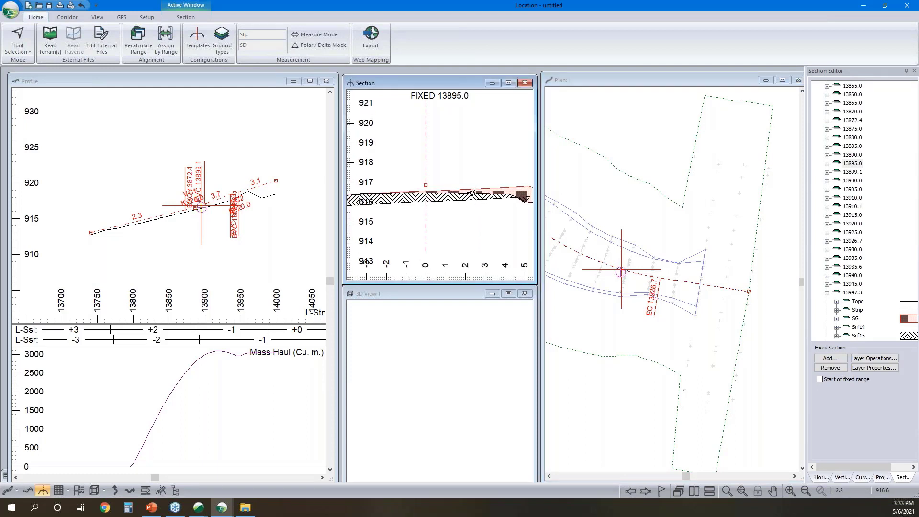
pyautogui.moveTo(530, 201); pyautogui.dragTo(482, 210, button='middle')
pyautogui.scroll(2, 481, 210)
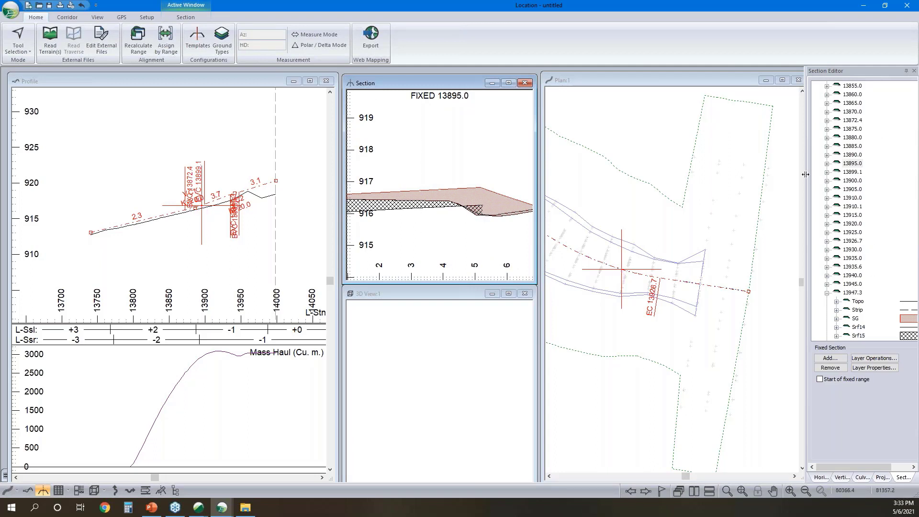
# - Set up a Minimum of 2 layers operation on fixed section 13895.0 with Strip and Srf15 as inputs and Srf15 as destination
pyautogui.click(827, 164)
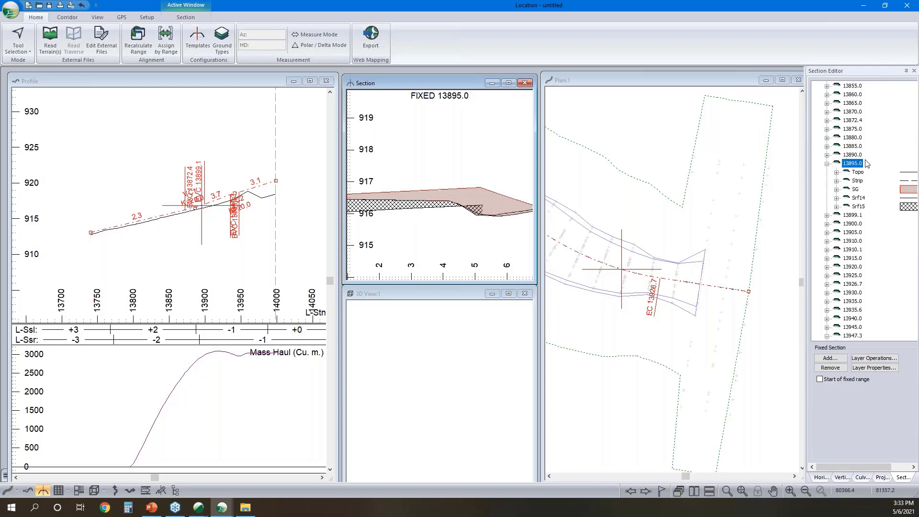
pyautogui.rightClick(857, 207)
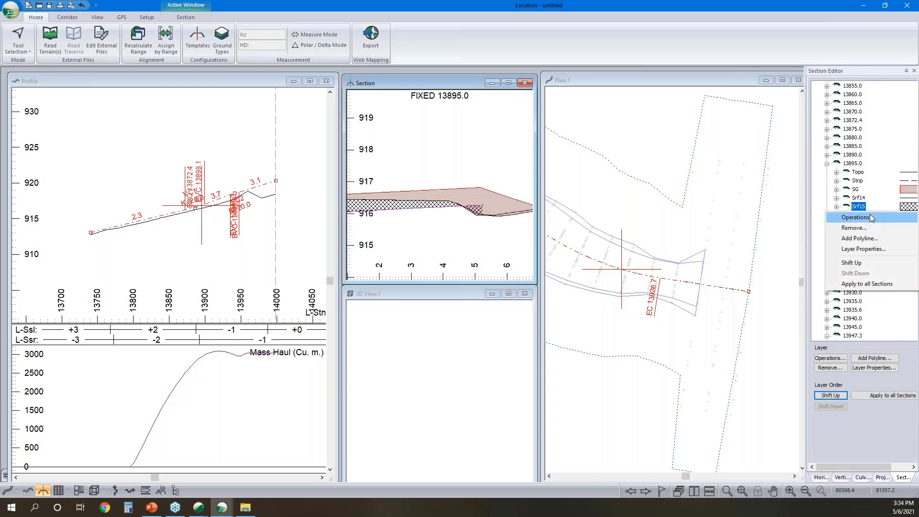
pyautogui.click(867, 217)
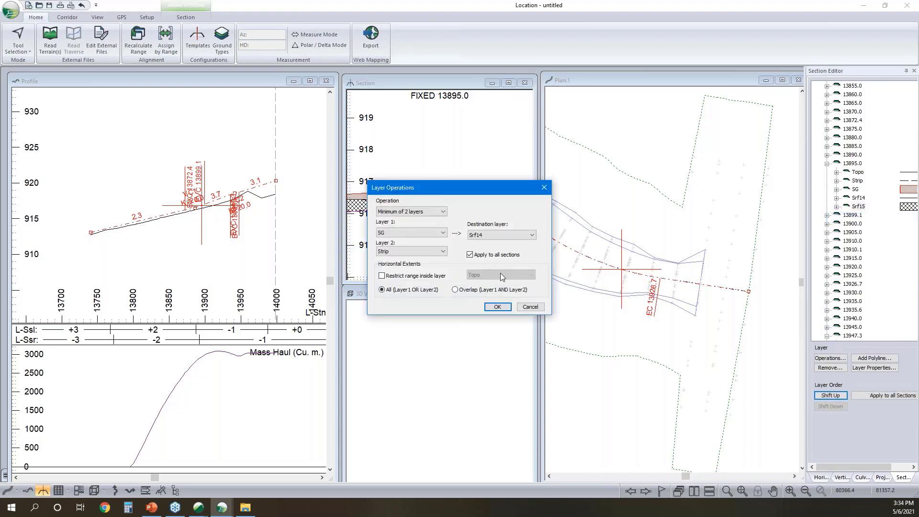
pyautogui.click(443, 233)
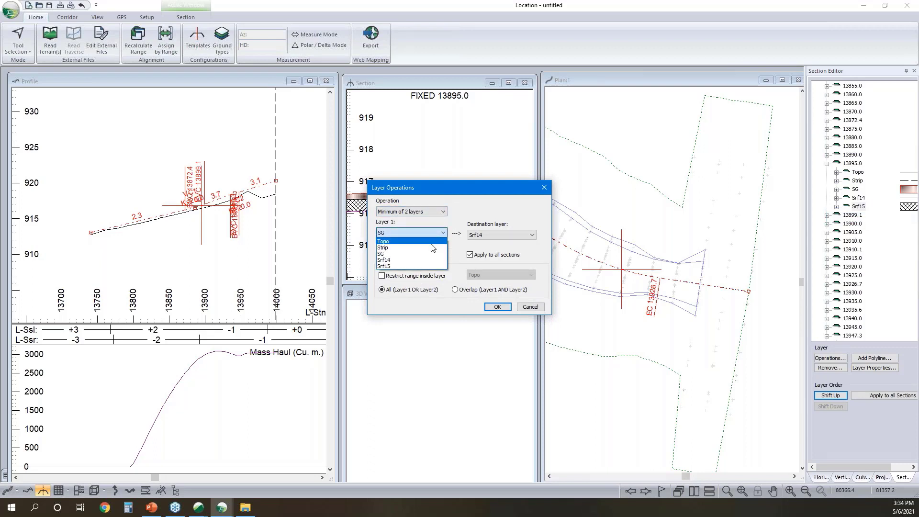
pyautogui.click(431, 248)
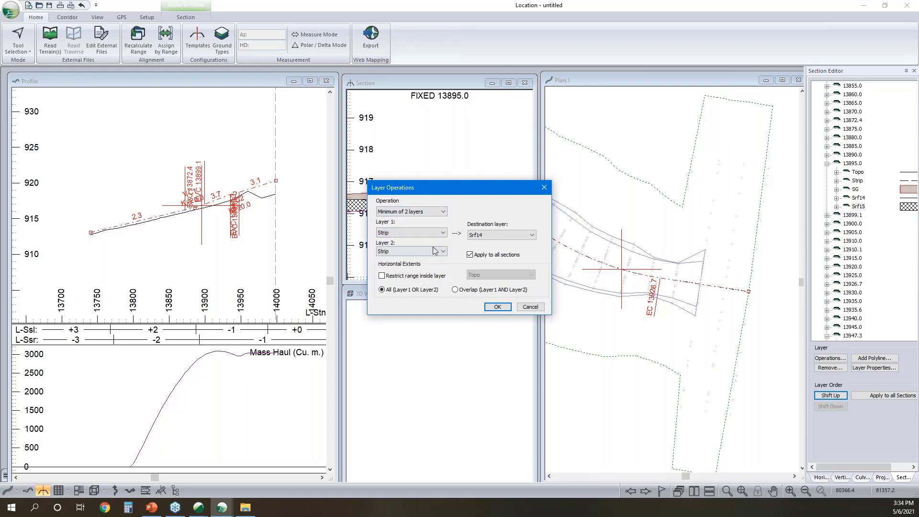
pyautogui.click(433, 251)
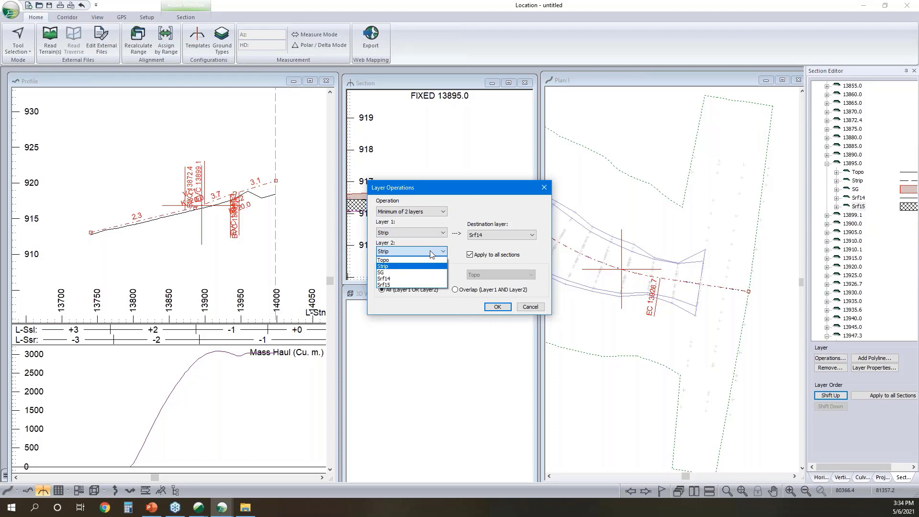
pyautogui.click(422, 285)
pyautogui.click(498, 235)
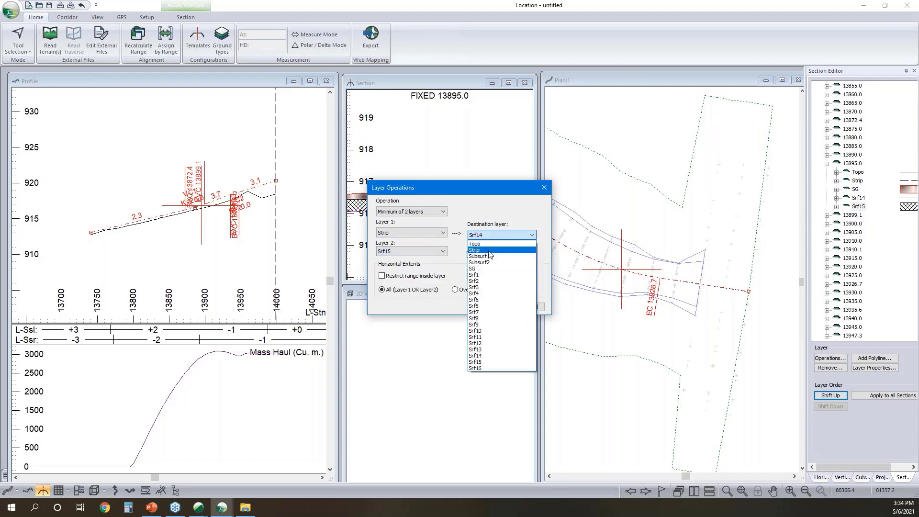
pyautogui.click(489, 359)
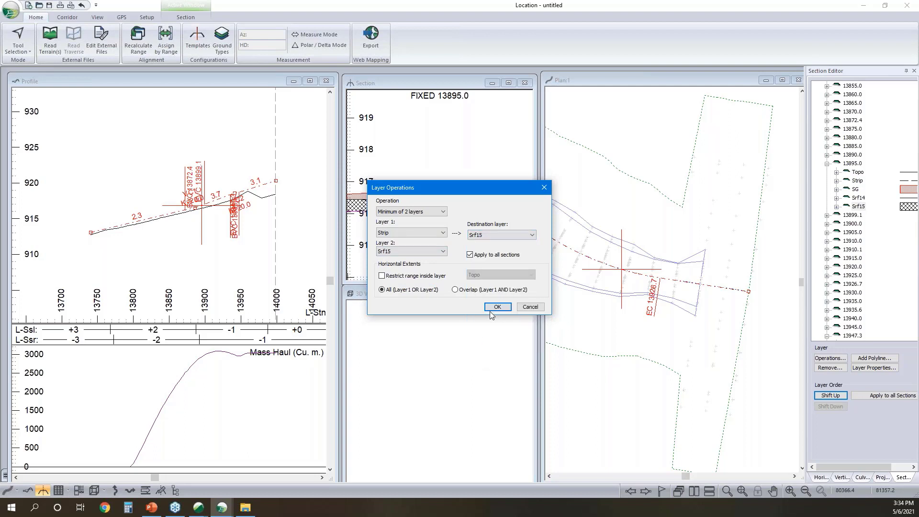
# - Restrict the layer operation's horizontal extents to the Strip and Srf15 overlap inside Srf15 and apply it to all sections
pyautogui.click(455, 290)
pyautogui.click(383, 276)
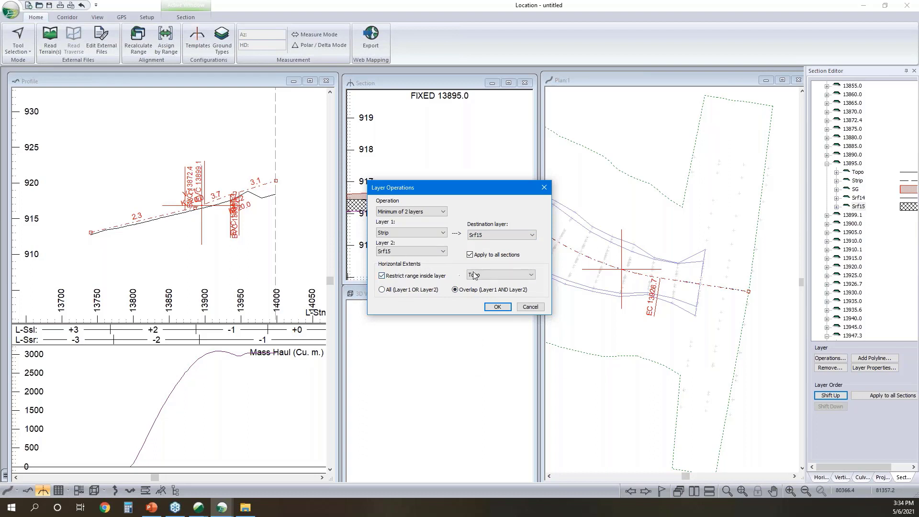
pyautogui.click(477, 276)
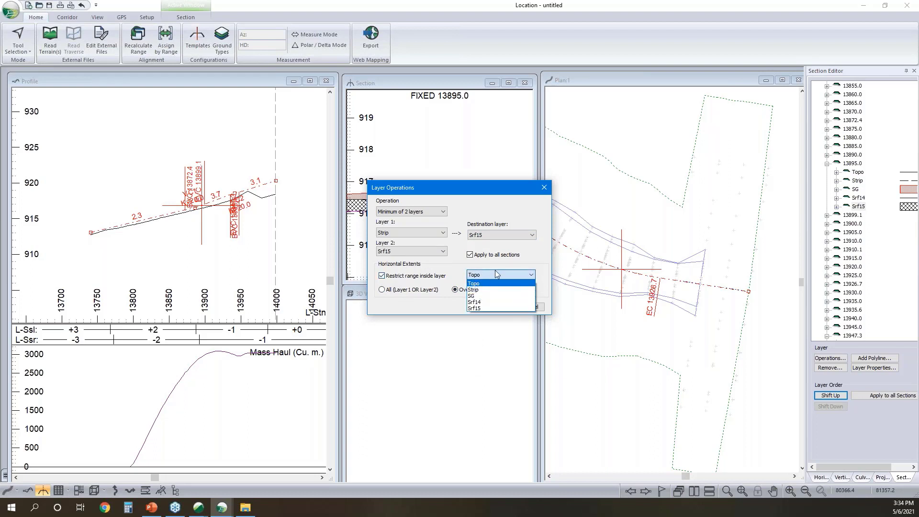
pyautogui.click(478, 308)
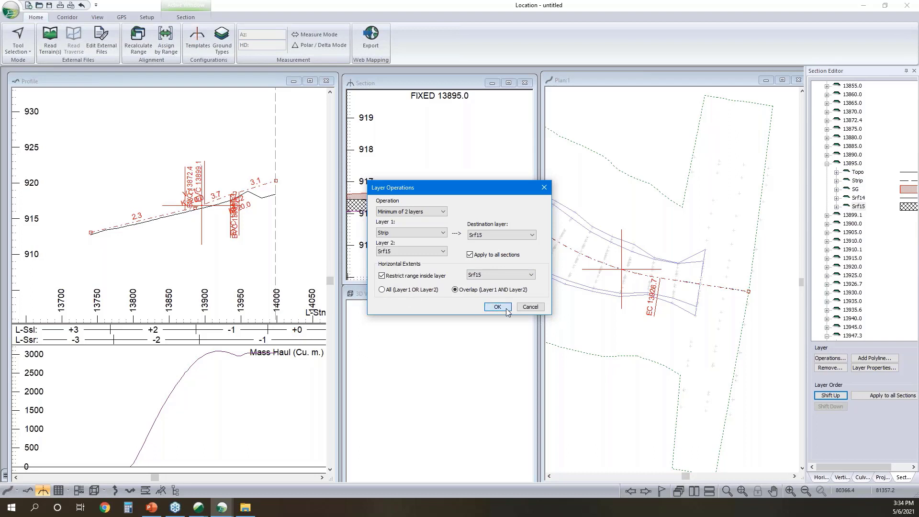
pyautogui.click(507, 305)
pyautogui.click(478, 280)
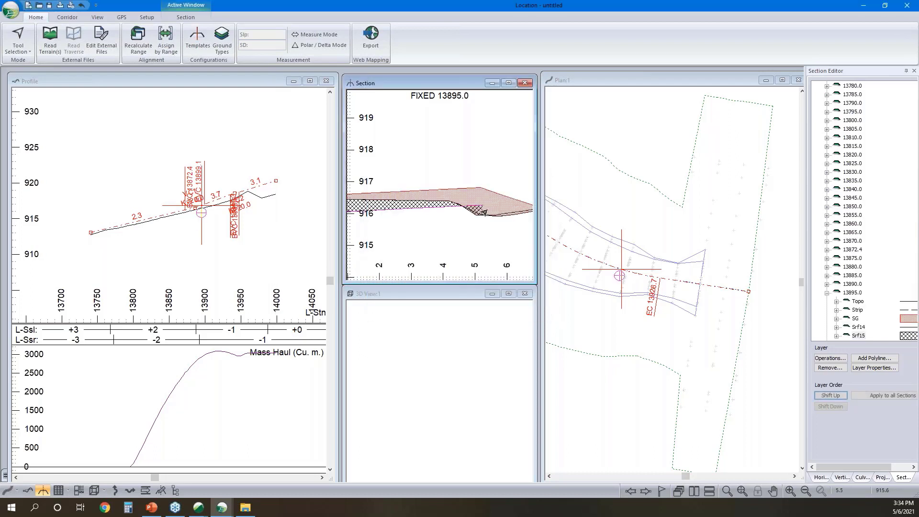
# - Extend the outer end of the Srf15 polyline at fixed section 13895.0 with a point at horizontal offset -5.7 and vertical offset -0.9
pyautogui.moveTo(500, 221)
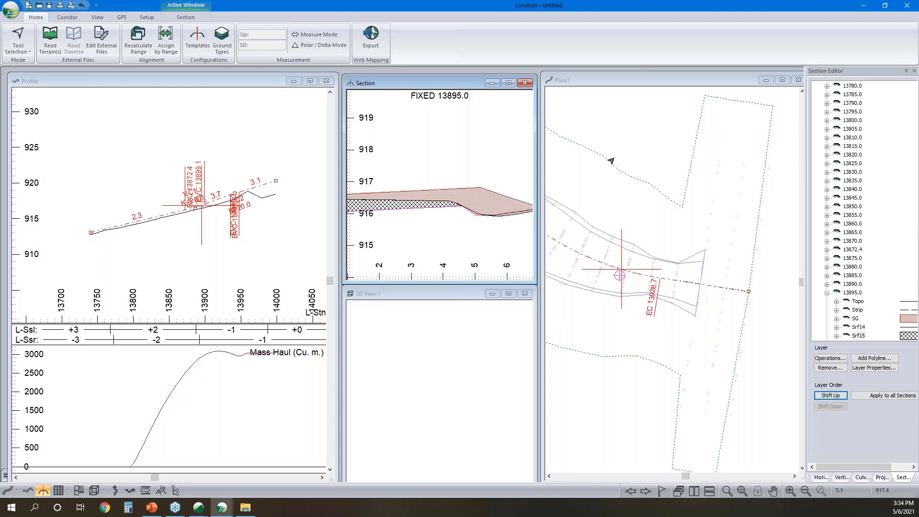
pyautogui.scroll(1, 460, 211)
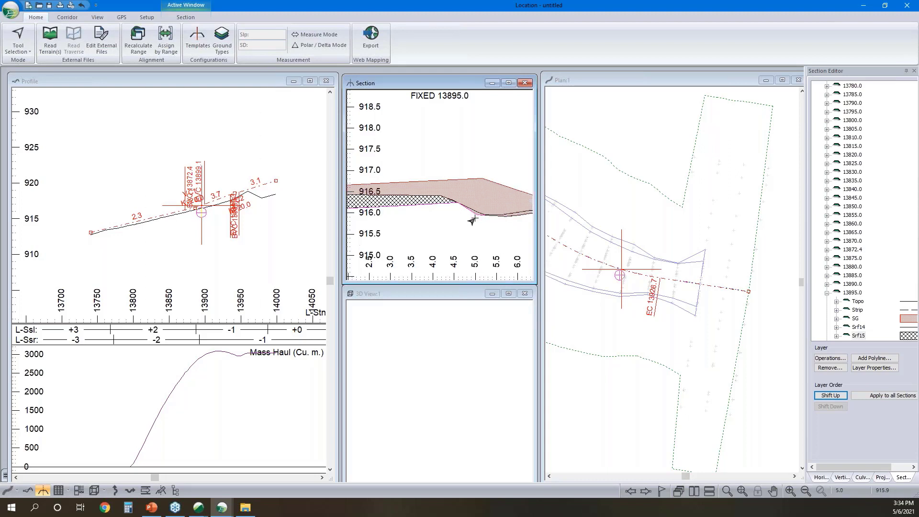
pyautogui.scroll(-3, 478, 198)
pyautogui.scroll(1, 467, 202)
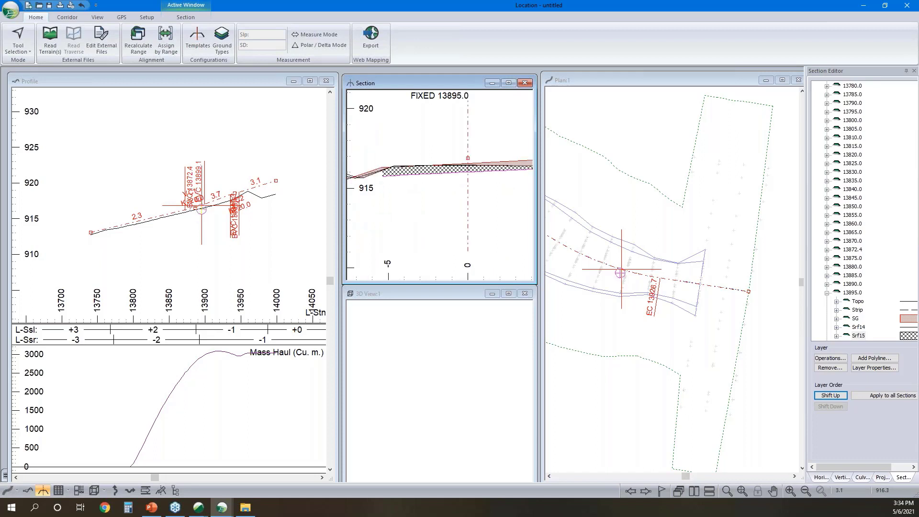
pyautogui.scroll(2, 411, 205)
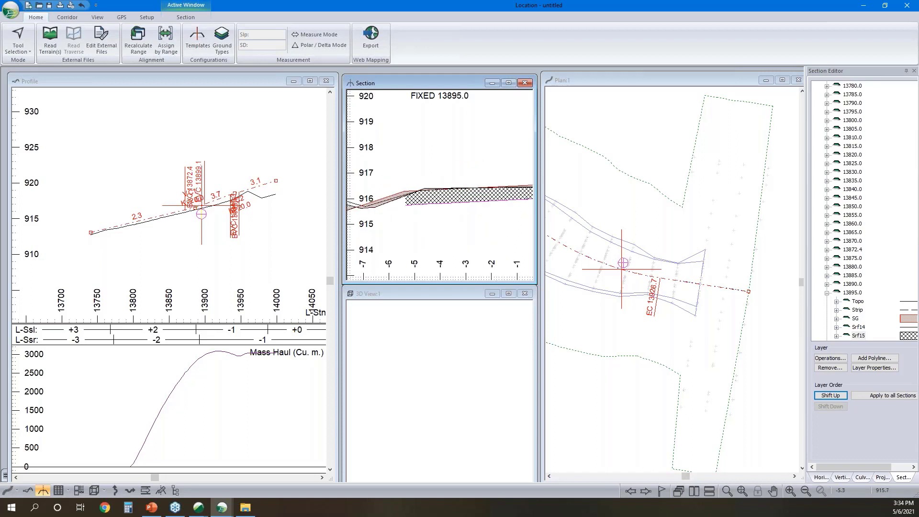
pyautogui.click(415, 202)
pyautogui.rightClick(403, 202)
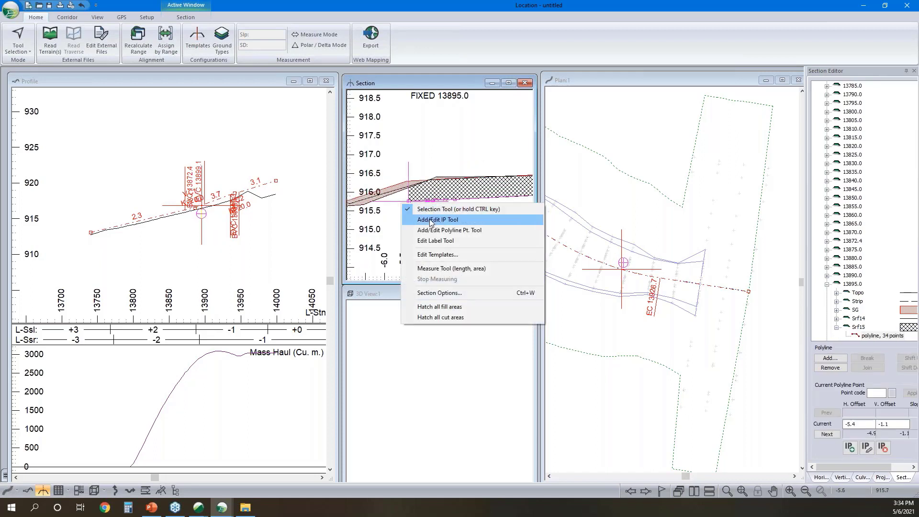
pyautogui.click(426, 219)
pyautogui.rightClick(421, 213)
pyautogui.click(467, 238)
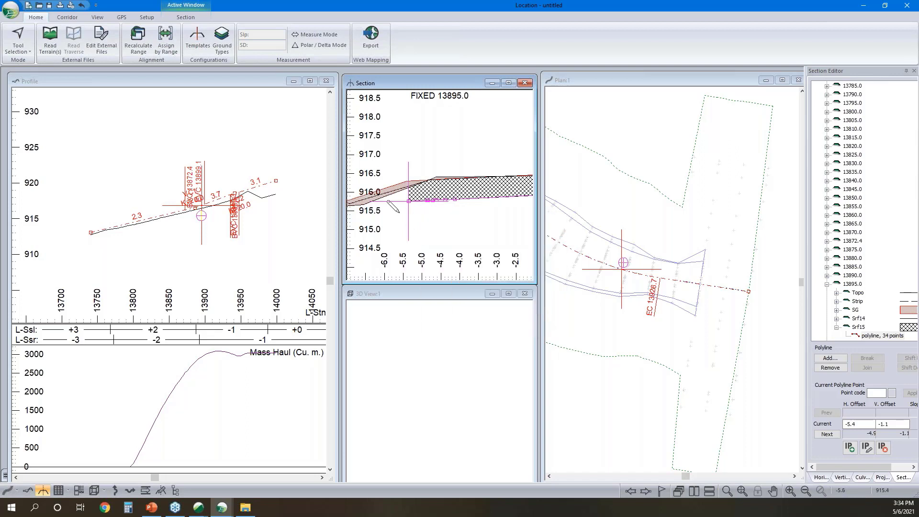
pyautogui.click(393, 185)
pyautogui.moveTo(393, 185); pyautogui.dragTo(398, 191)
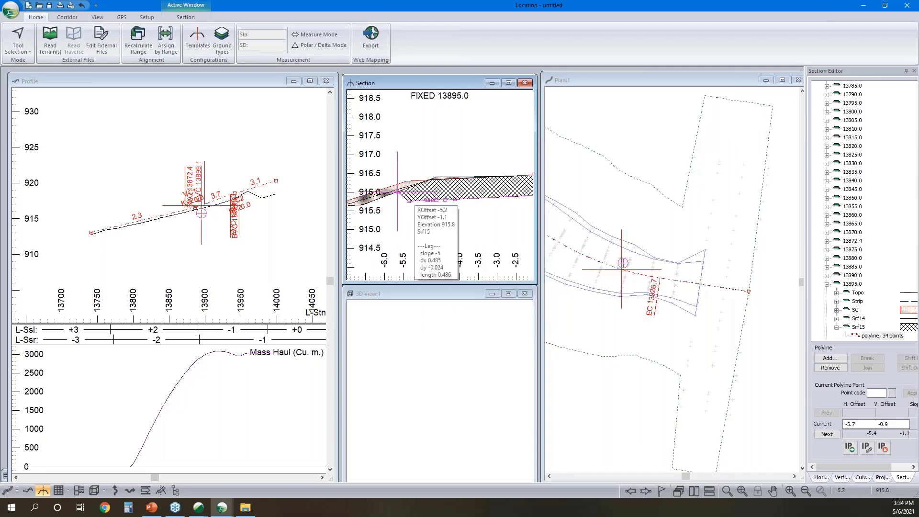
pyautogui.rightClick(430, 215)
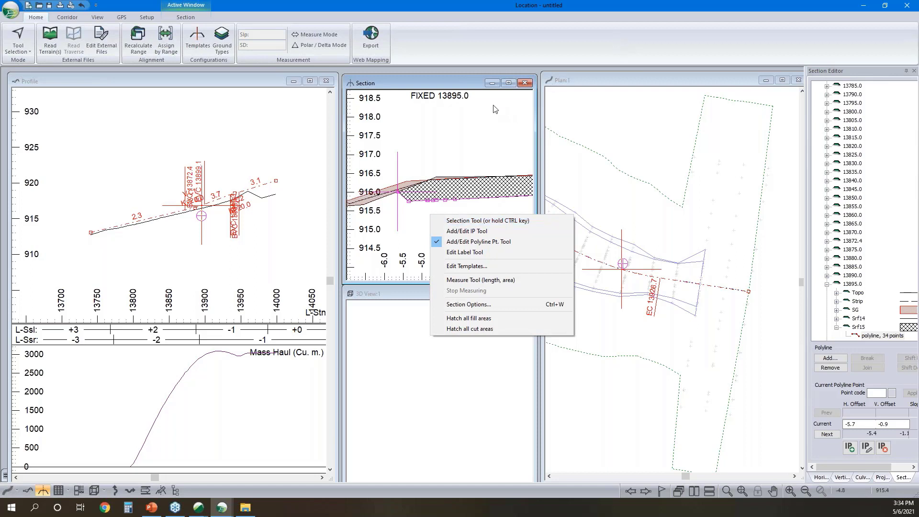
pyautogui.click(444, 91)
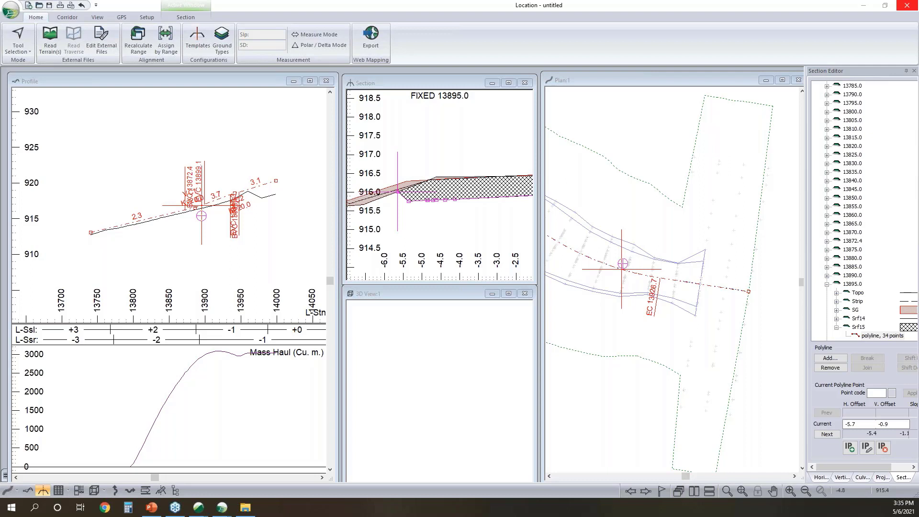
# - Switch to the OG Topo.terx model in Terrain, show its plan view and review the feature selection options
pyautogui.rightClick(639, 229)
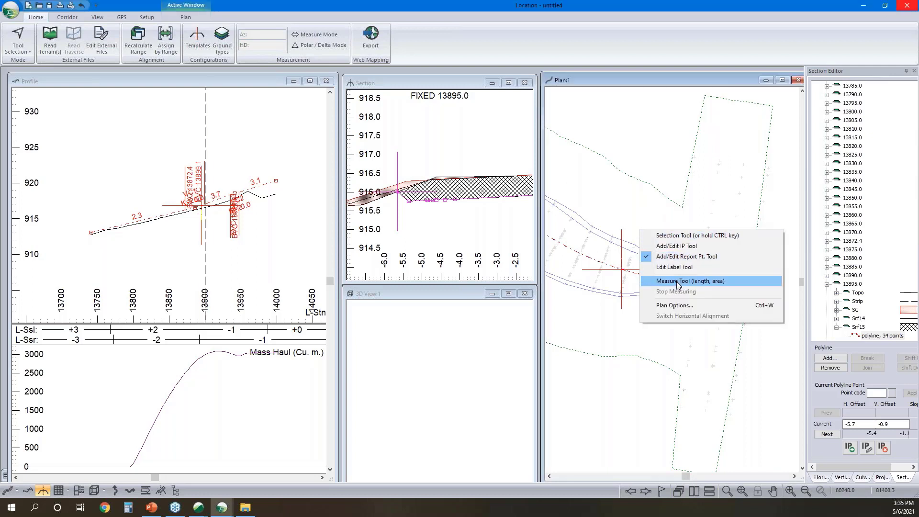
pyautogui.click(199, 508)
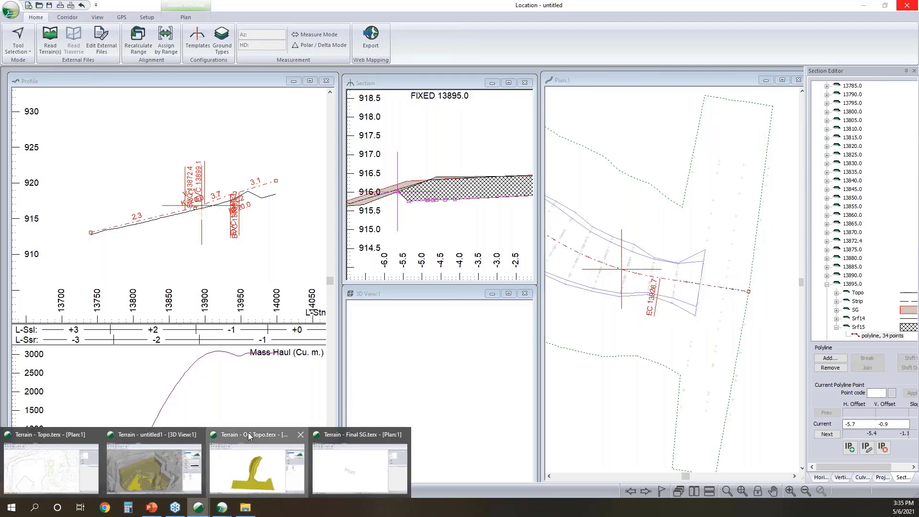
pyautogui.click(249, 436)
pyautogui.rightClick(487, 242)
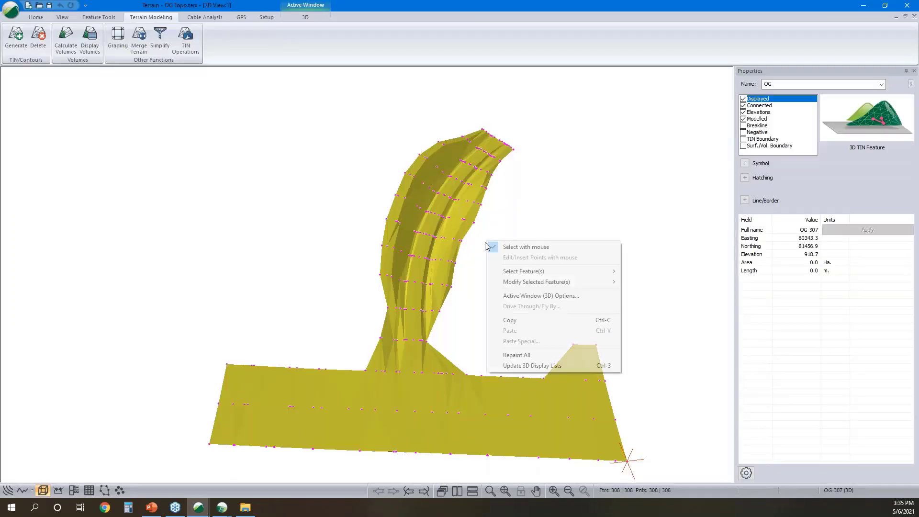
pyautogui.click(7, 491)
pyautogui.rightClick(426, 229)
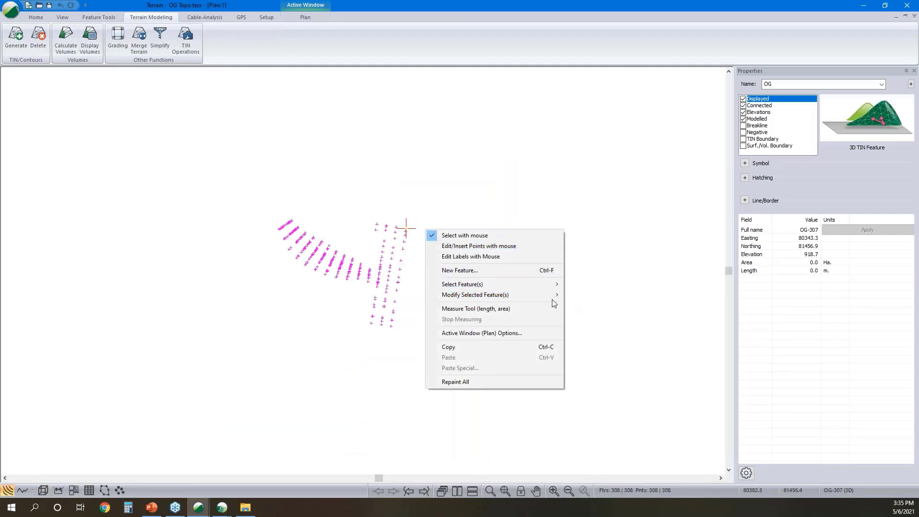
pyautogui.moveTo(554, 298)
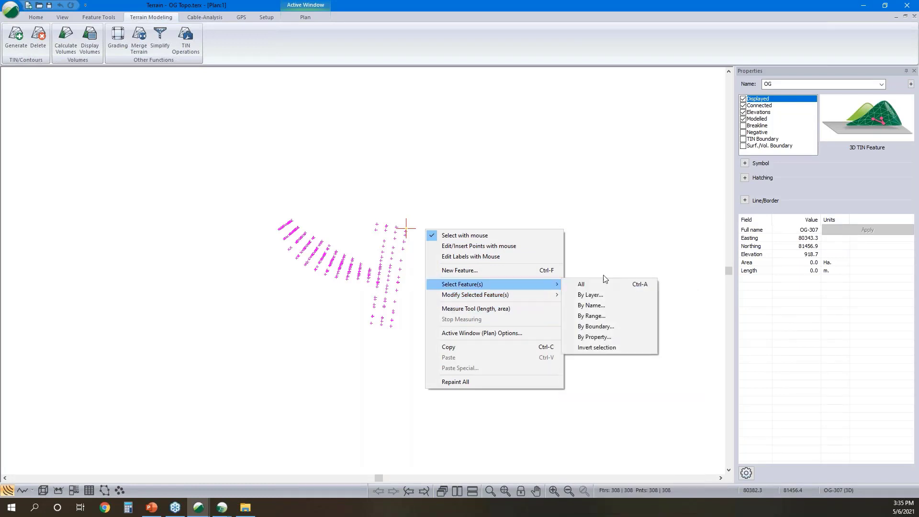
pyautogui.click(621, 216)
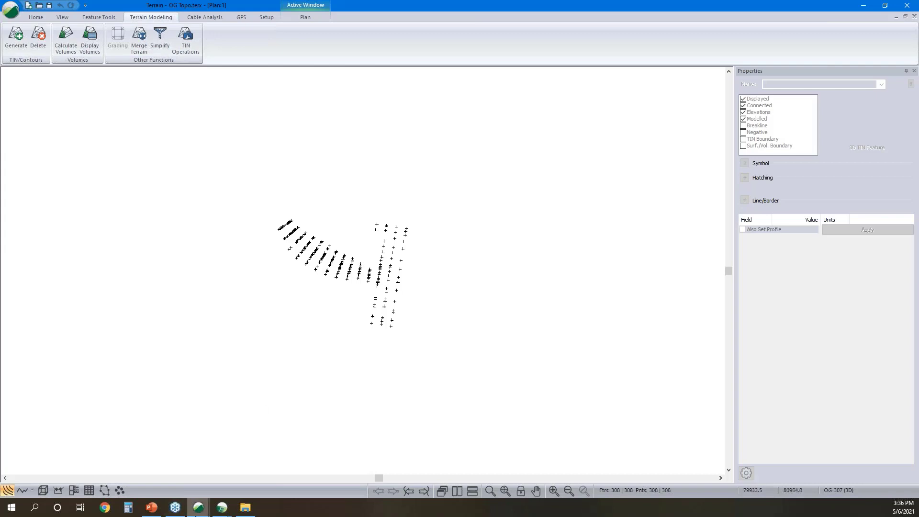
# - Check the Design Comparison design, return to the untitled Location design and examine the SG slope's tie-in at fixed section 13895.0
pyautogui.click(221, 508)
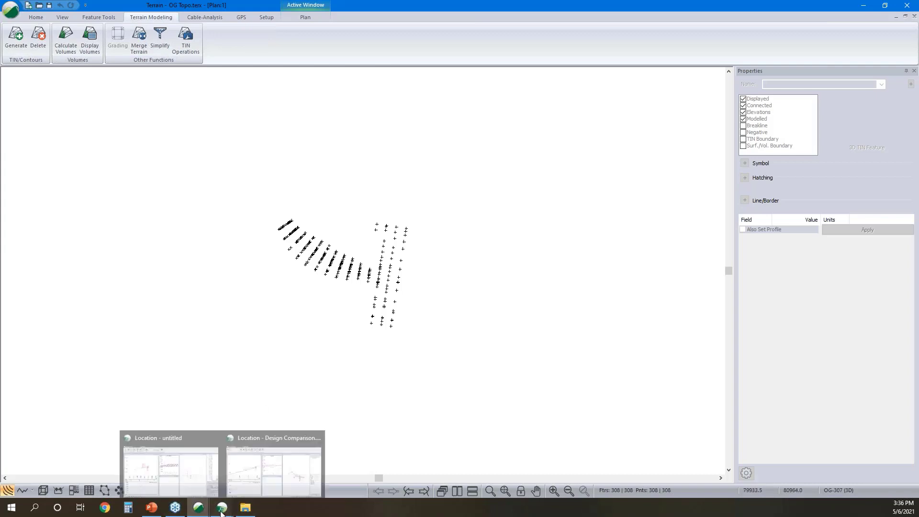
pyautogui.click(264, 432)
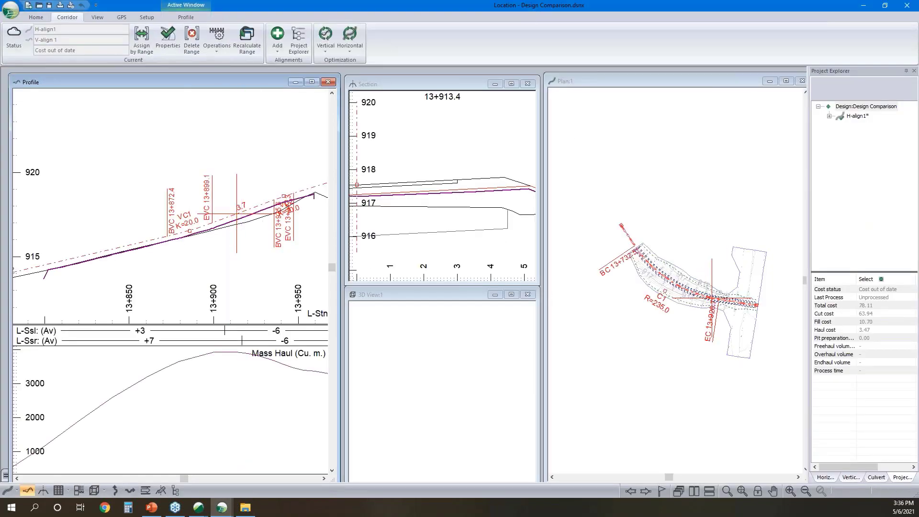
pyautogui.click(222, 508)
pyautogui.click(182, 435)
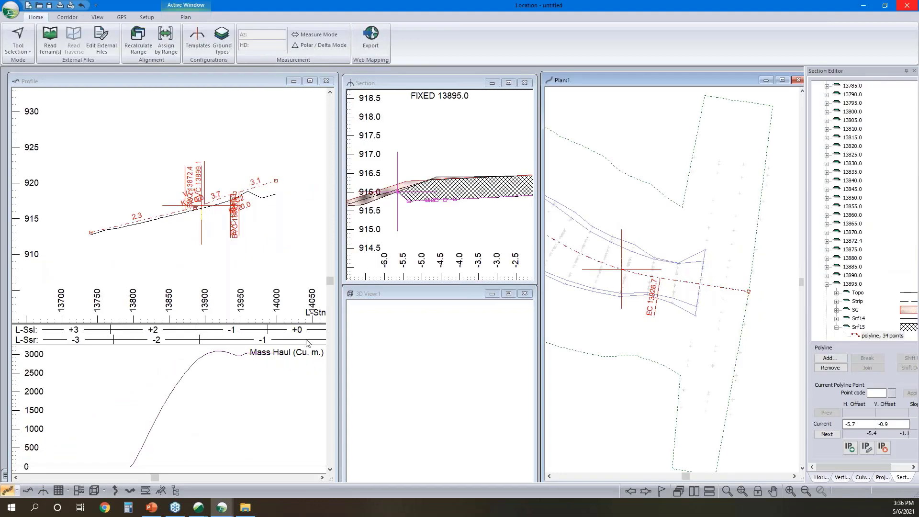
pyautogui.rightClick(459, 184)
pyautogui.click(476, 188)
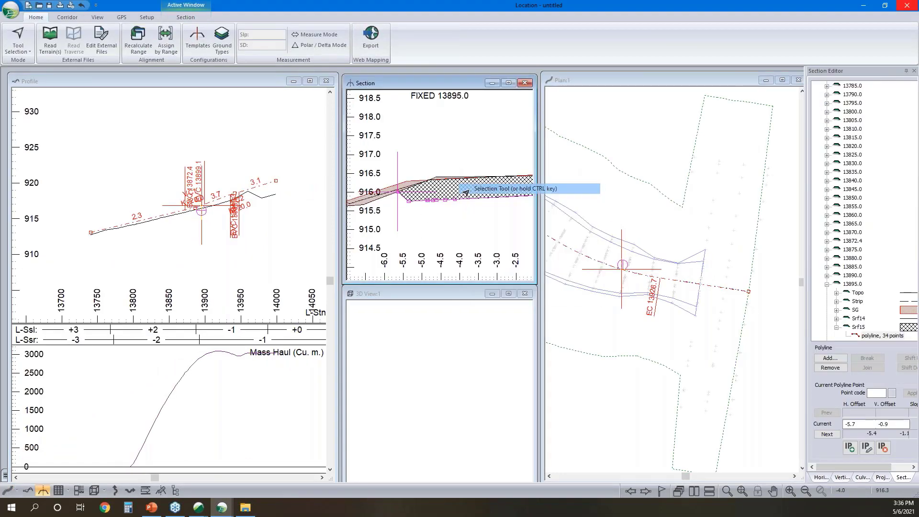
pyautogui.scroll(-5, 478, 187)
pyautogui.moveTo(484, 207); pyautogui.dragTo(484, 207, button='middle')
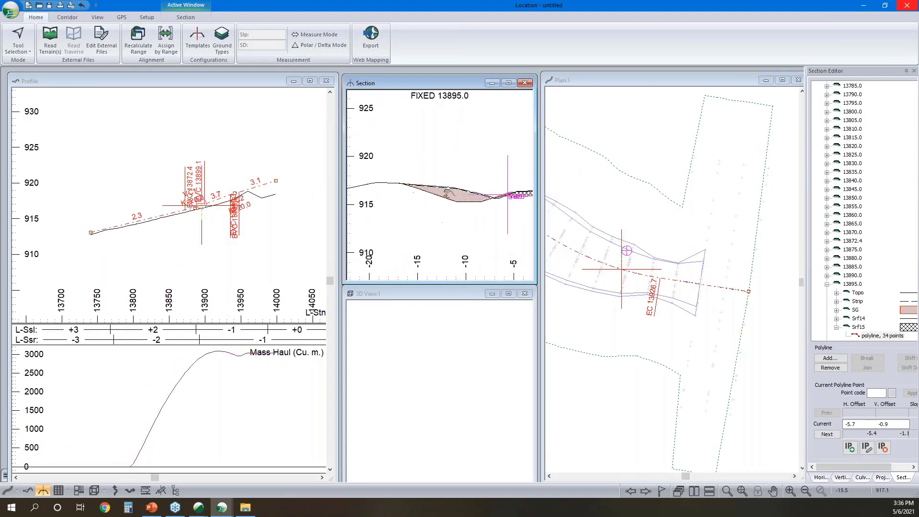
pyautogui.moveTo(381, 183); pyautogui.dragTo(430, 195, button='middle')
pyautogui.scroll(4, 443, 196)
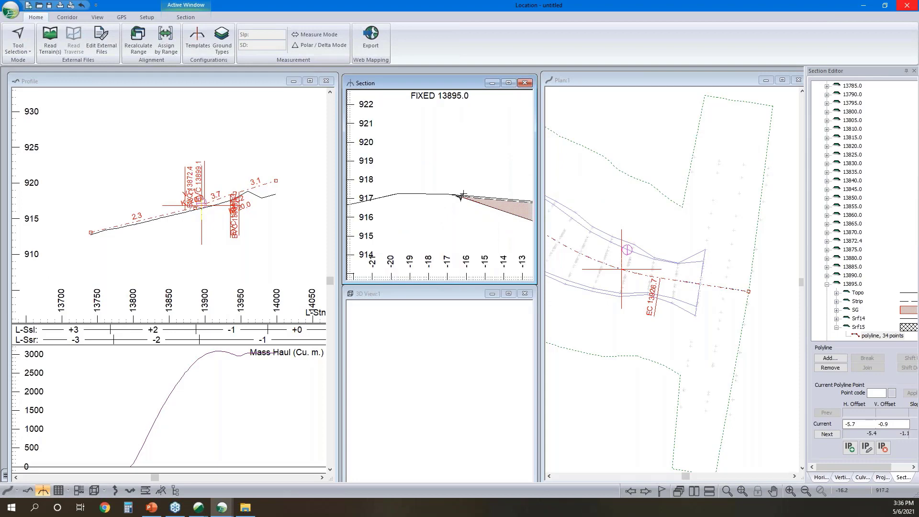
# - Examine the SG layer's slope tie-ins at fixed sections 13860.0, 13820.0, 13875.0 and 13915.0
pyautogui.click(641, 274)
pyautogui.scroll(3, 578, 258)
pyautogui.click(579, 256)
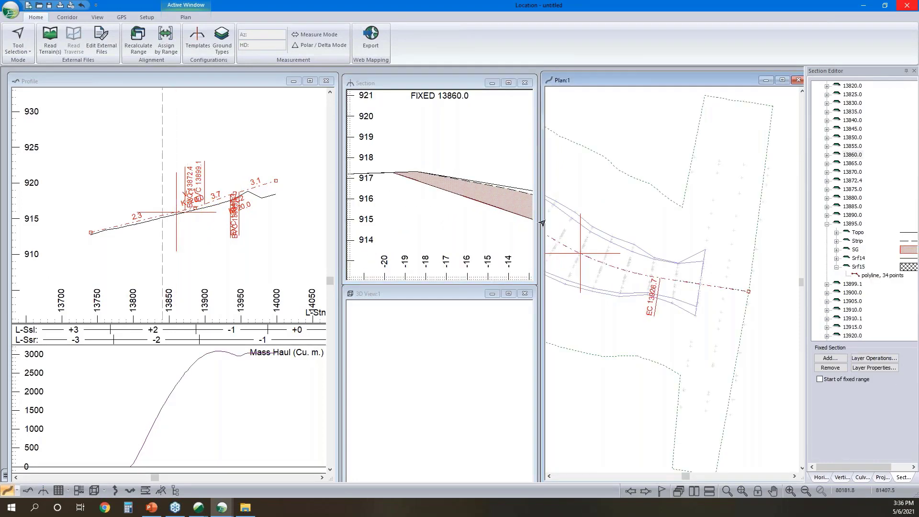
pyautogui.moveTo(545, 226); pyautogui.dragTo(629, 254, button='middle')
pyautogui.click(624, 257)
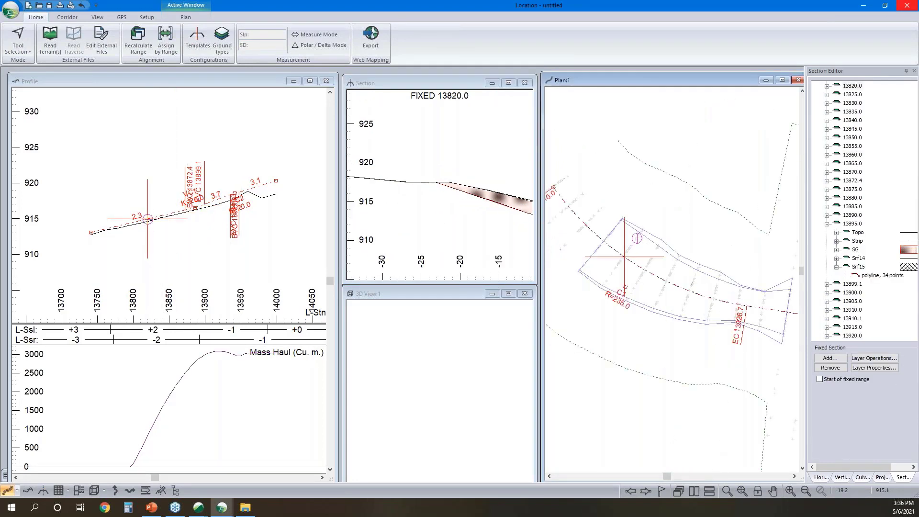
pyautogui.click(684, 289)
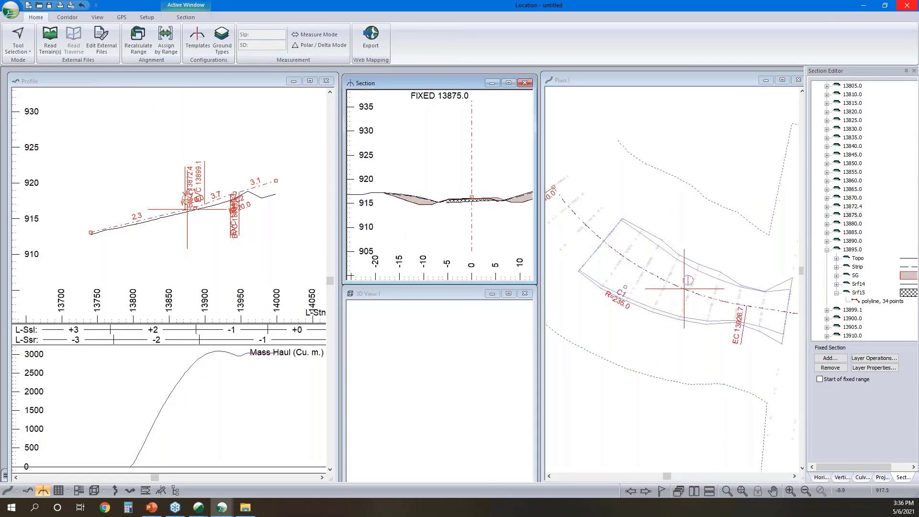
pyautogui.click(715, 301)
pyautogui.scroll(1, 715, 301)
pyautogui.click(742, 306)
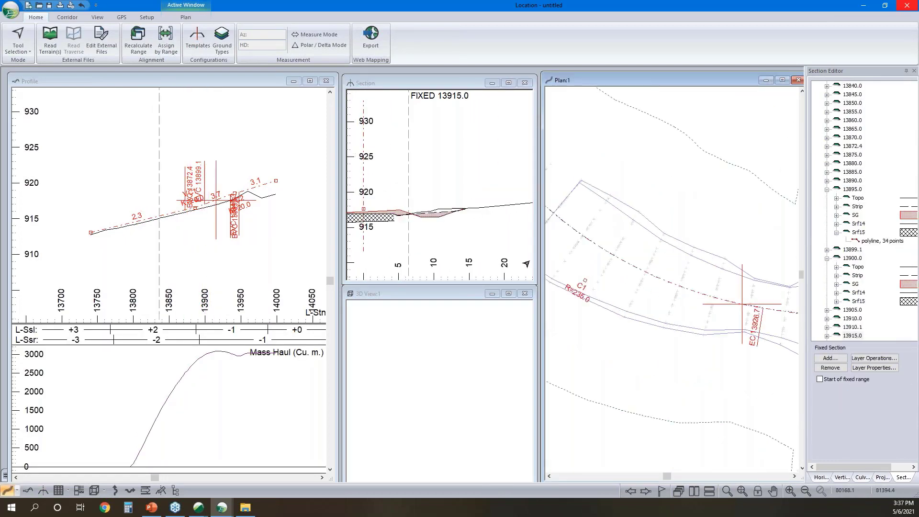
# - Extend the SG polyline's outer end at fixed section 13915.0 with a point at horizontal offset 15.3 and vertical offset 0.5
pyautogui.scroll(4, 461, 211)
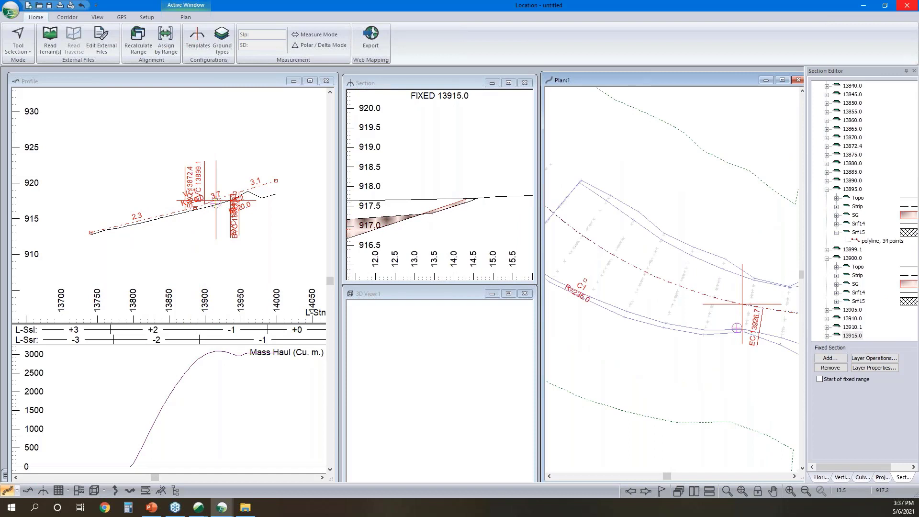
pyautogui.click(446, 209)
pyautogui.rightClick(482, 164)
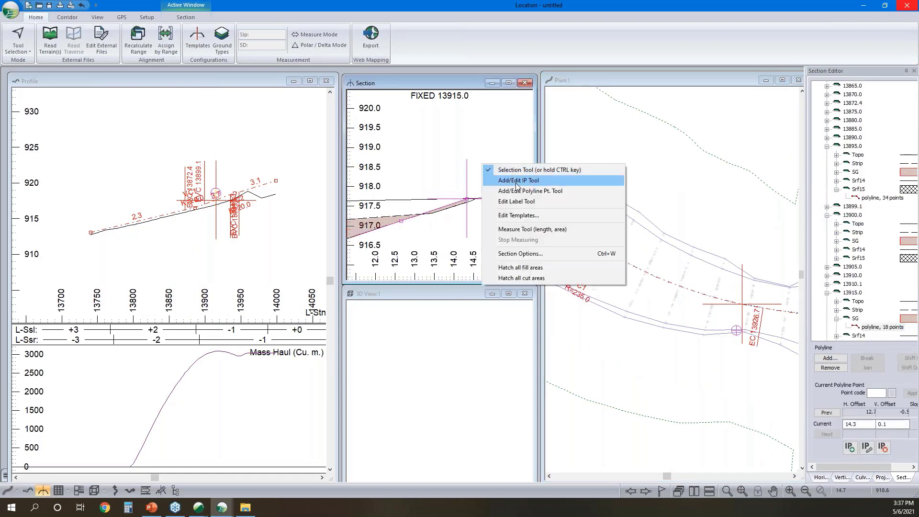
pyautogui.click(516, 192)
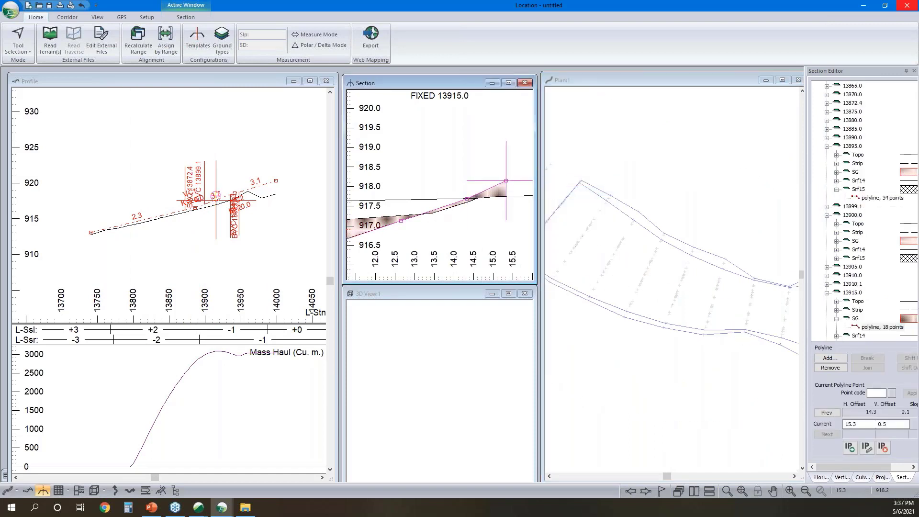
pyautogui.click(504, 179)
pyautogui.rightClick(486, 156)
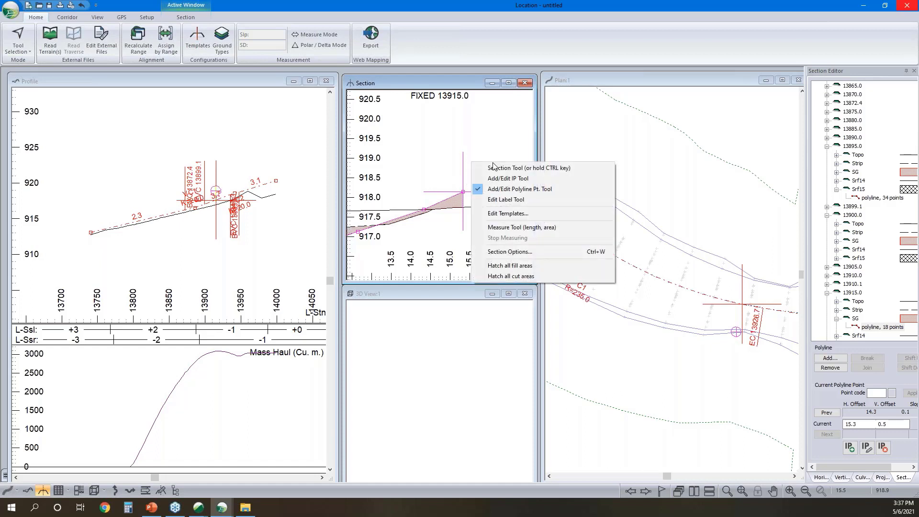
pyautogui.click(508, 168)
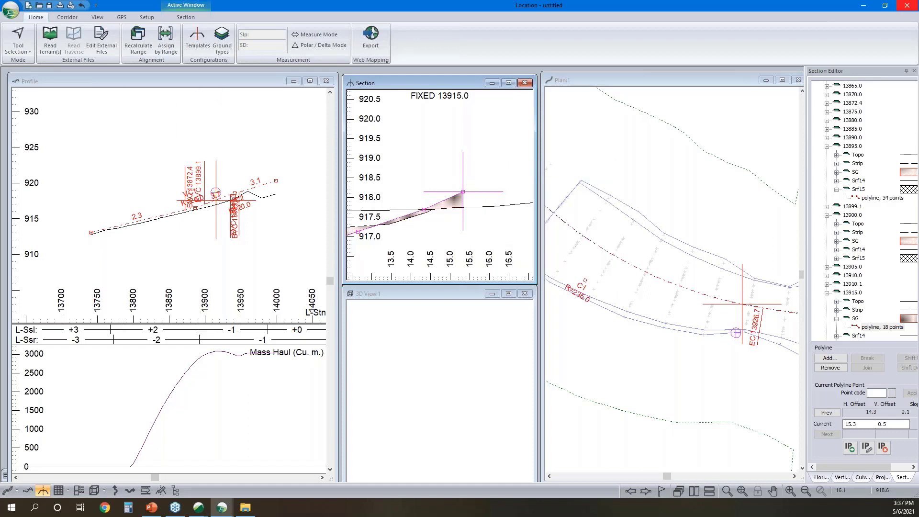
# - Try a further SG polyline point at horizontal offset 16.4 and vertical offset 0.2, and delete it again
pyautogui.rightClick(492, 170)
pyautogui.click(540, 198)
pyautogui.click(506, 204)
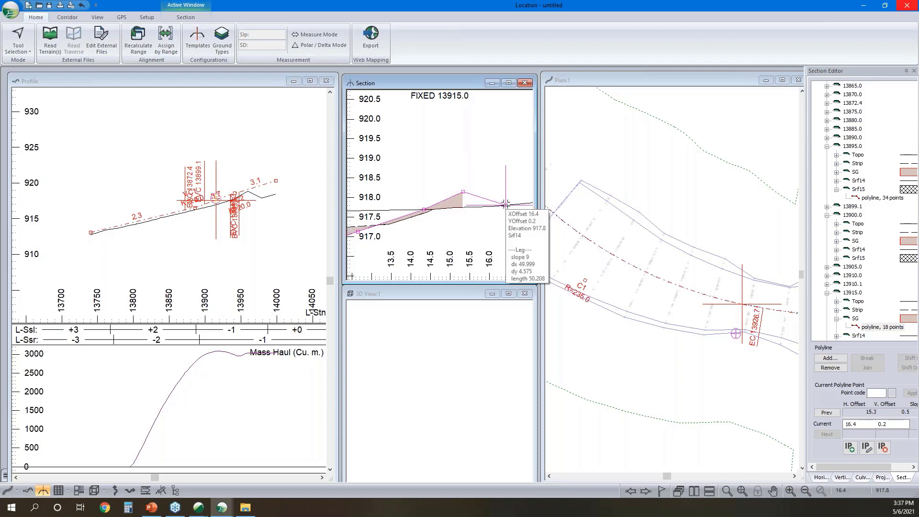
pyautogui.press('Delete')
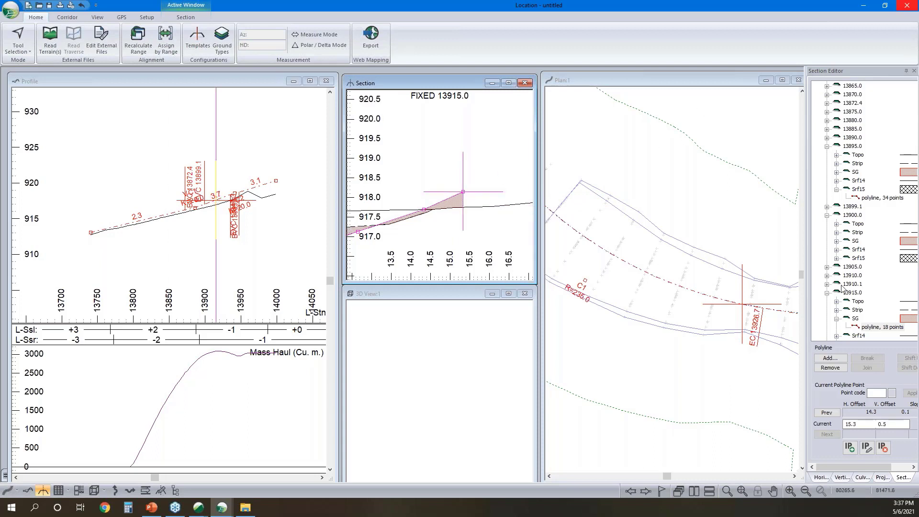
# - Turn on Auto Extend/Clip for the SG layer in the fixed sections, accepting the extension, clipping and closing-slope options as set
pyautogui.rightClick(882, 327)
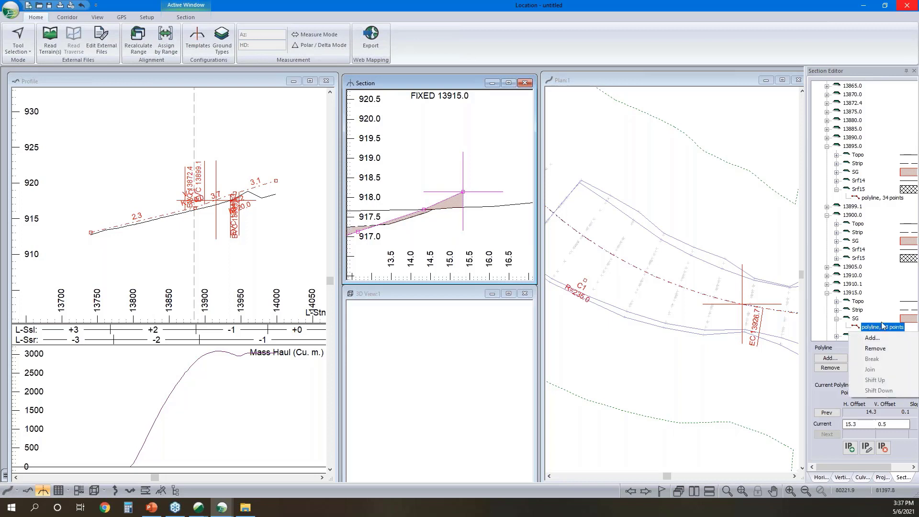
pyautogui.click(856, 319)
pyautogui.rightClick(857, 320)
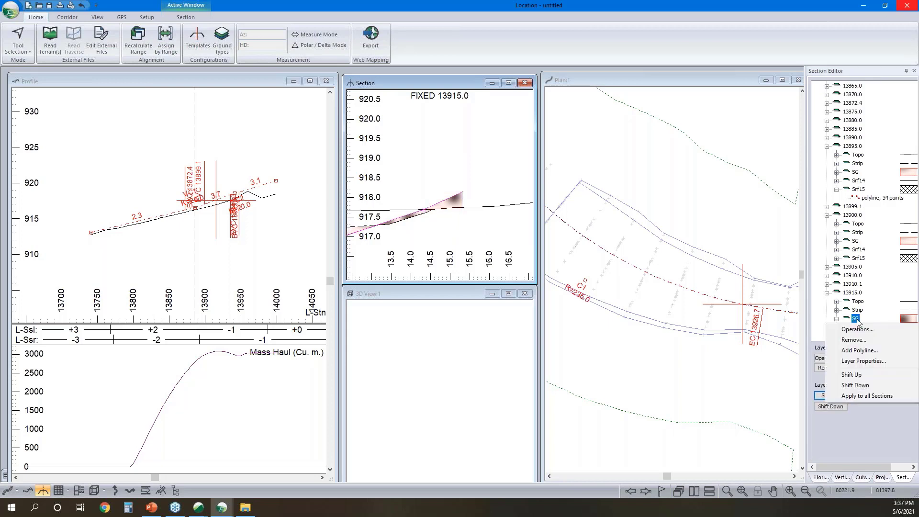
pyautogui.click(857, 362)
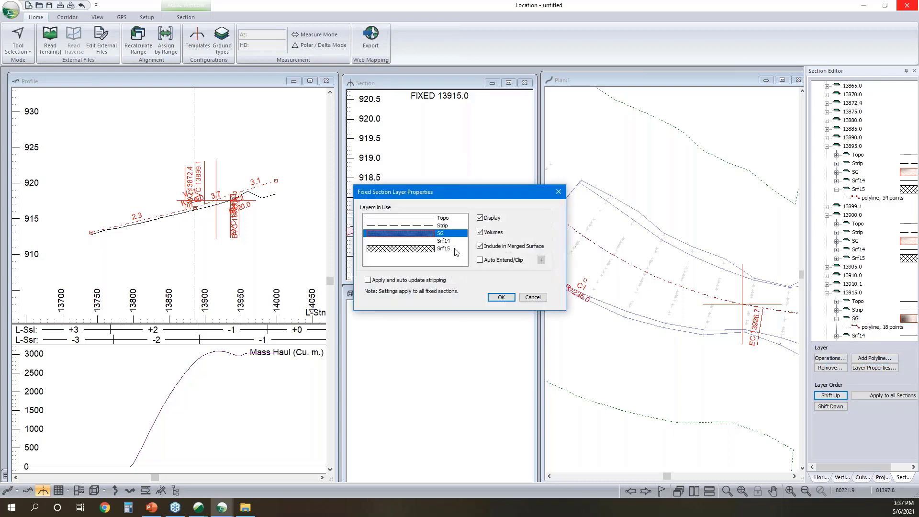
pyautogui.click(480, 260)
pyautogui.click(541, 260)
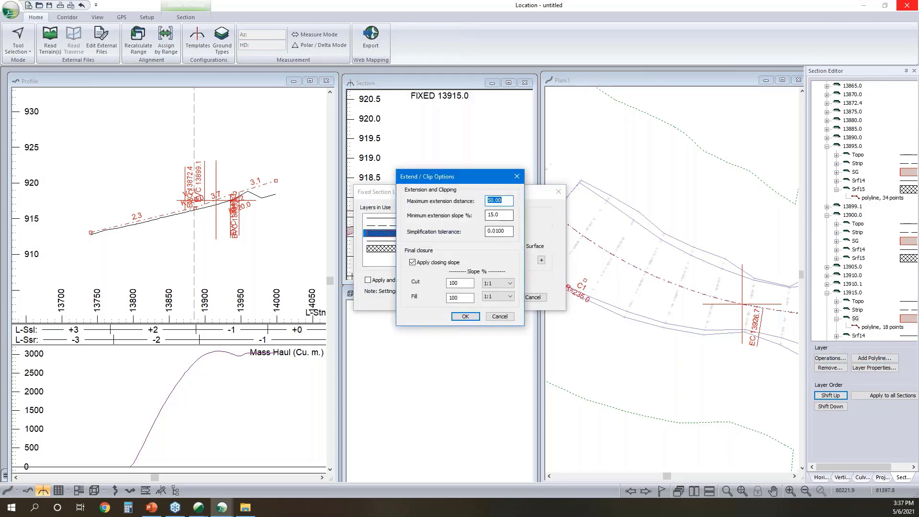
pyautogui.click(473, 322)
pyautogui.click(501, 298)
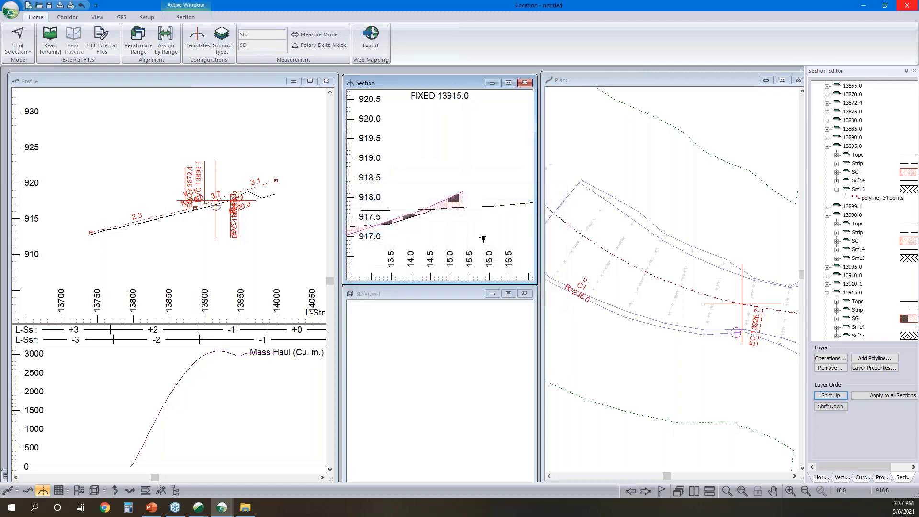
# - Examine both outer ends of the SG layer at fixed section 13915.0 and check the polyline's end point on the negative-offset side
pyautogui.scroll(3, 437, 202)
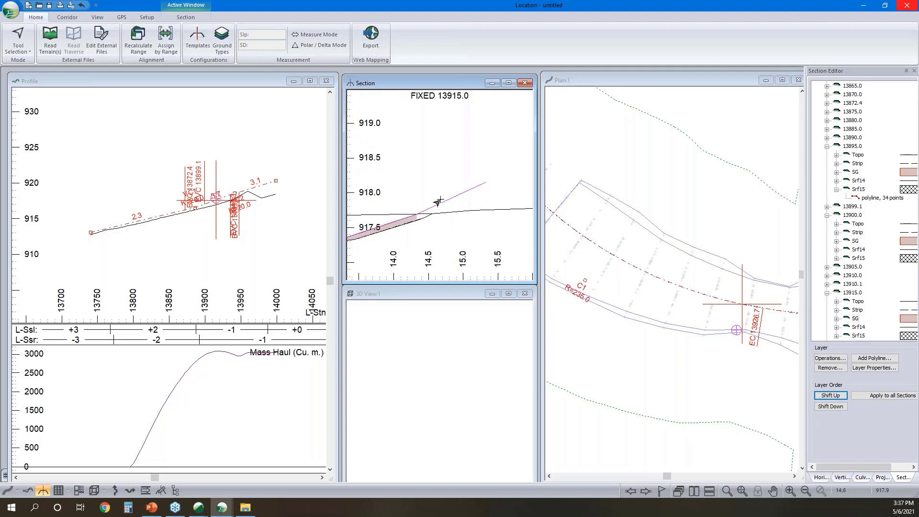
pyautogui.scroll(-6, 437, 202)
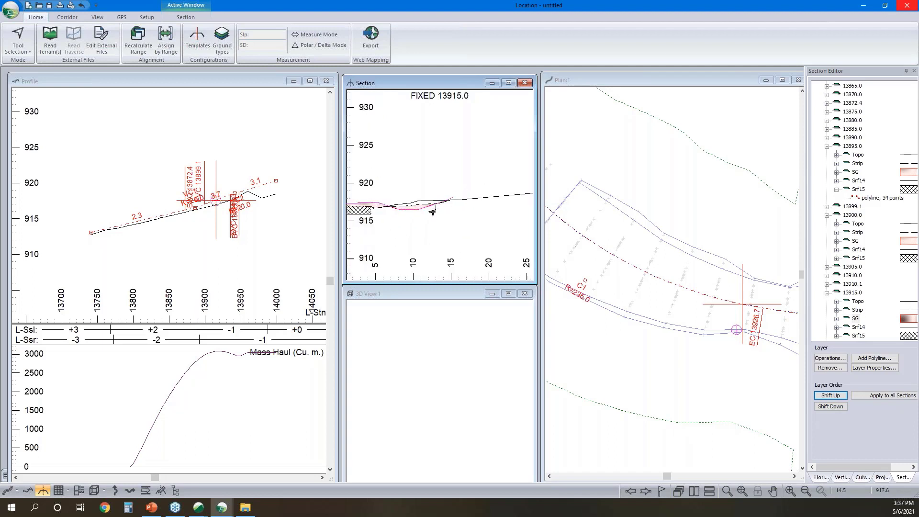
pyautogui.moveTo(444, 206); pyautogui.dragTo(479, 195, button='middle')
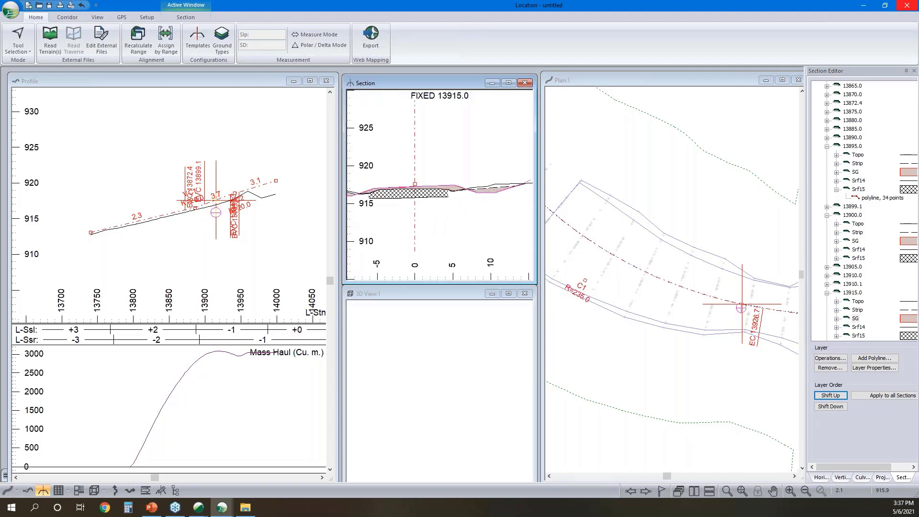
pyautogui.moveTo(417, 197); pyautogui.dragTo(531, 176, button='middle')
pyautogui.scroll(8, 414, 172)
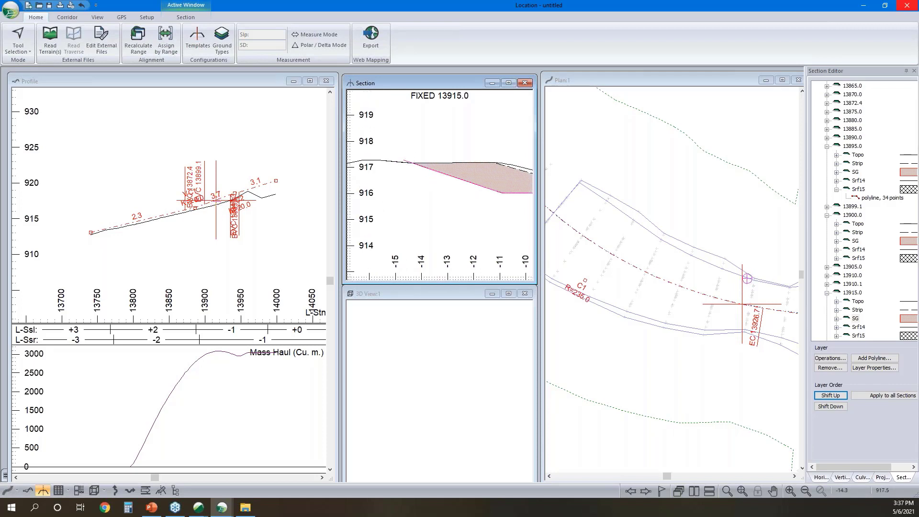
pyautogui.click(406, 161)
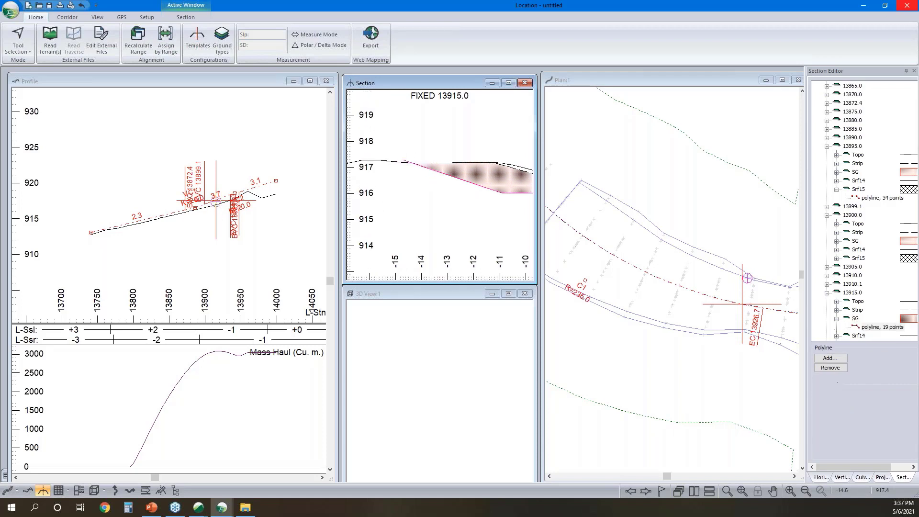
# - Review the SG layer's extend/clip options and turn on Apply and auto update stripping for all fixed sections
pyautogui.click(856, 319)
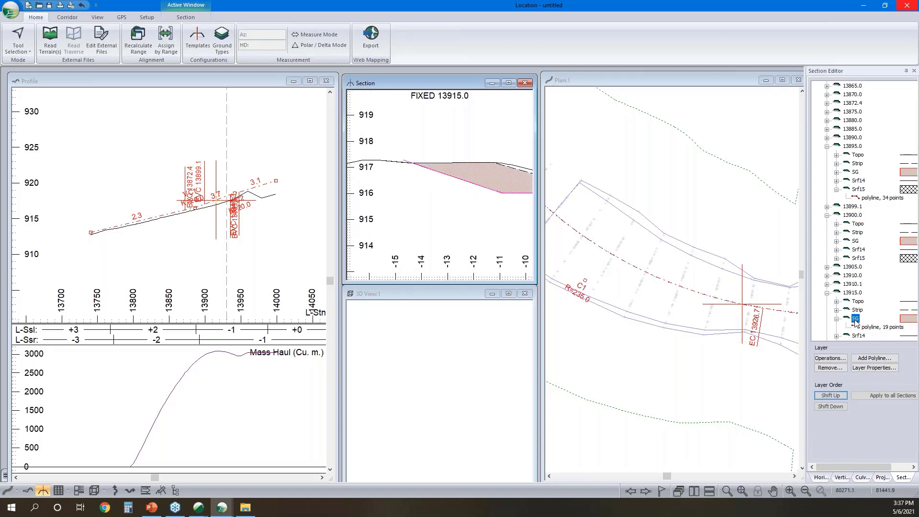
pyautogui.rightClick(856, 319)
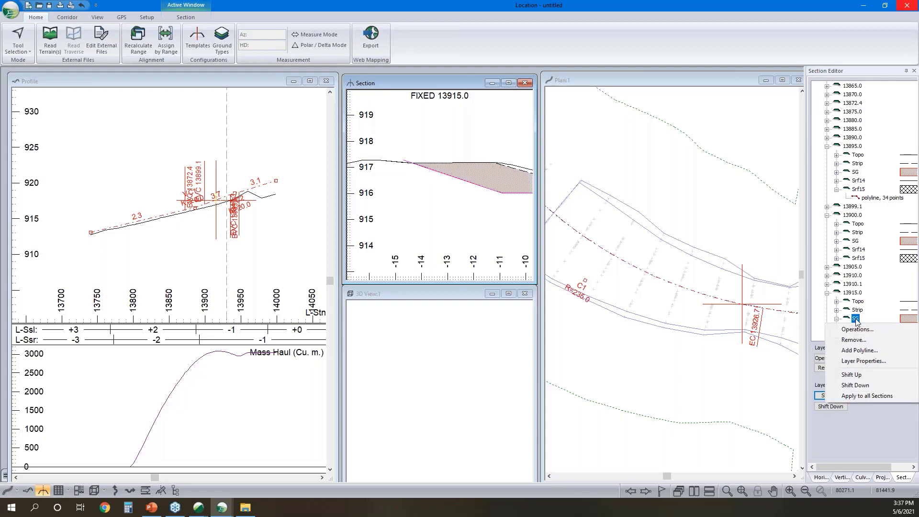
pyautogui.click(866, 360)
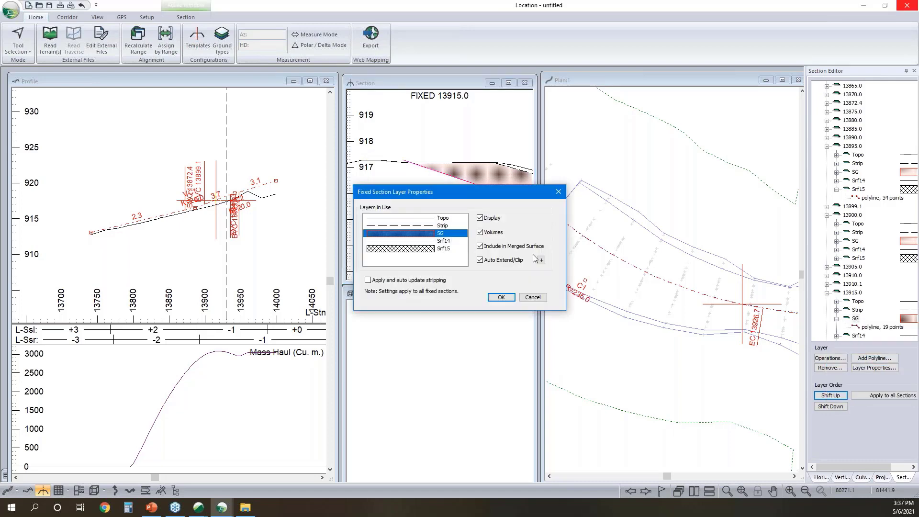
pyautogui.click(545, 259)
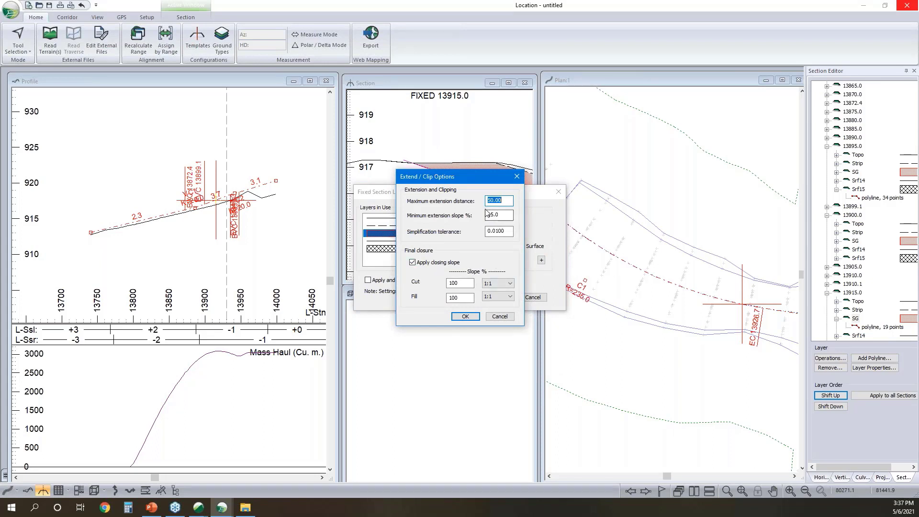
pyautogui.click(466, 316)
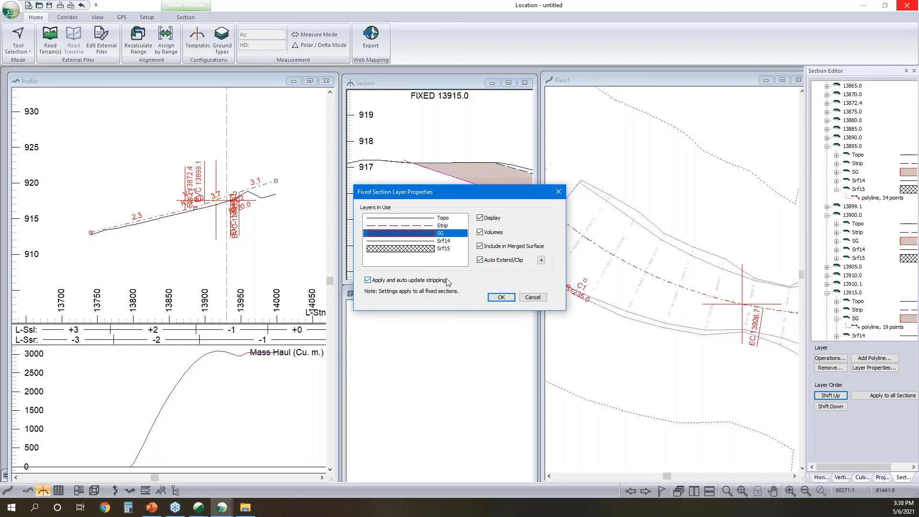
pyautogui.click(508, 298)
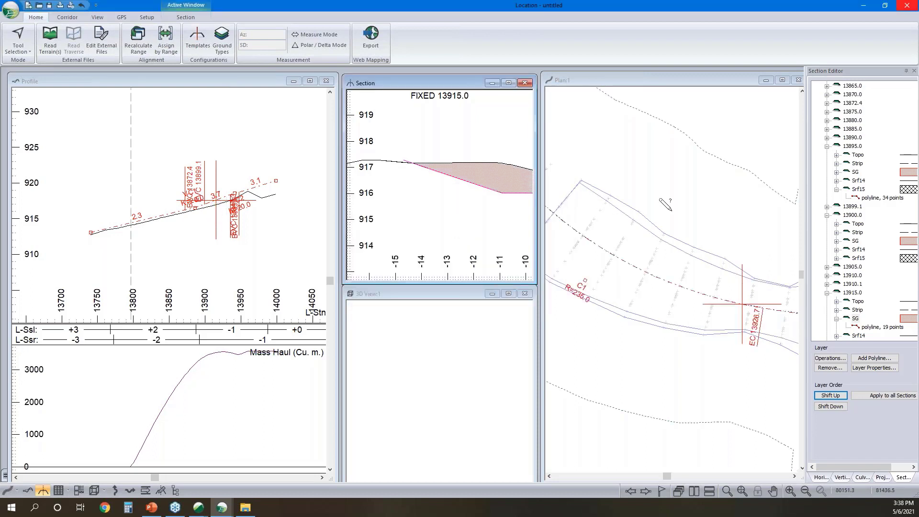
# - Activate the Selection Tool and select the SG polyline's outer end point at horizontal offset 15.3 in fixed section 13915.0
pyautogui.rightClick(728, 250)
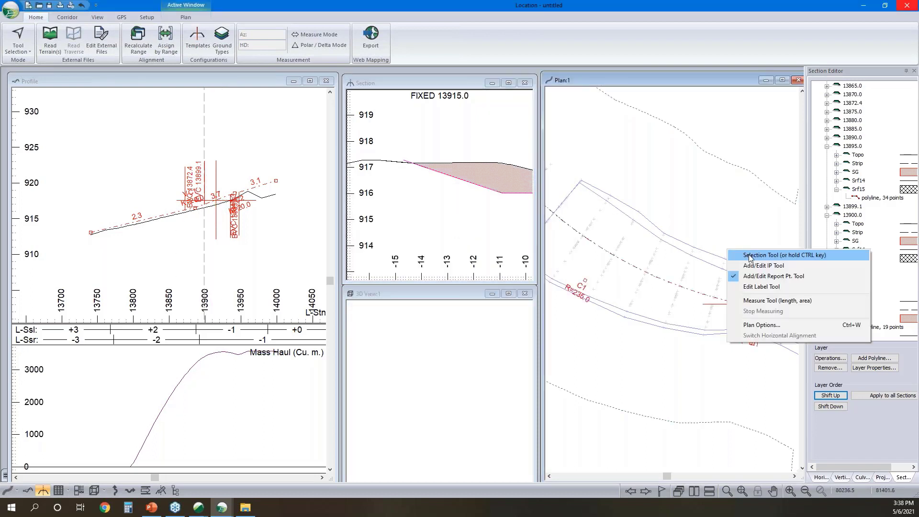
pyautogui.click(749, 255)
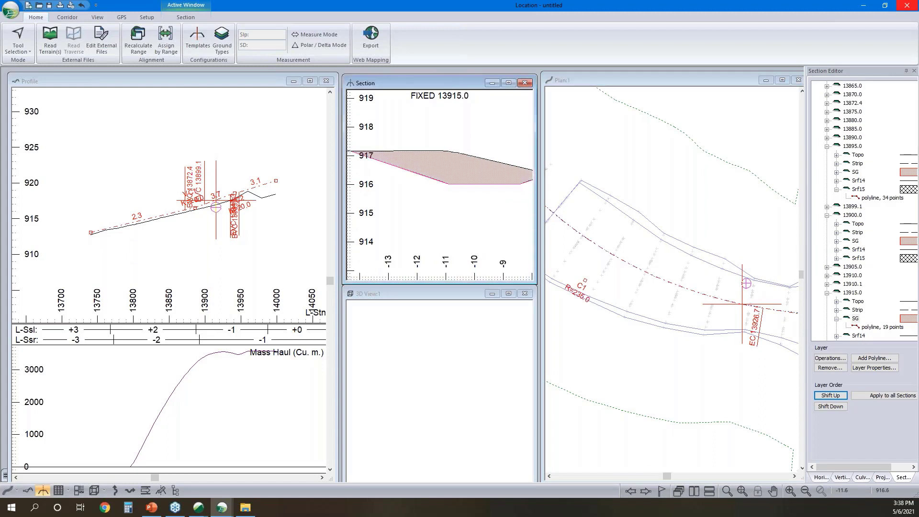
pyautogui.scroll(-3, 481, 188)
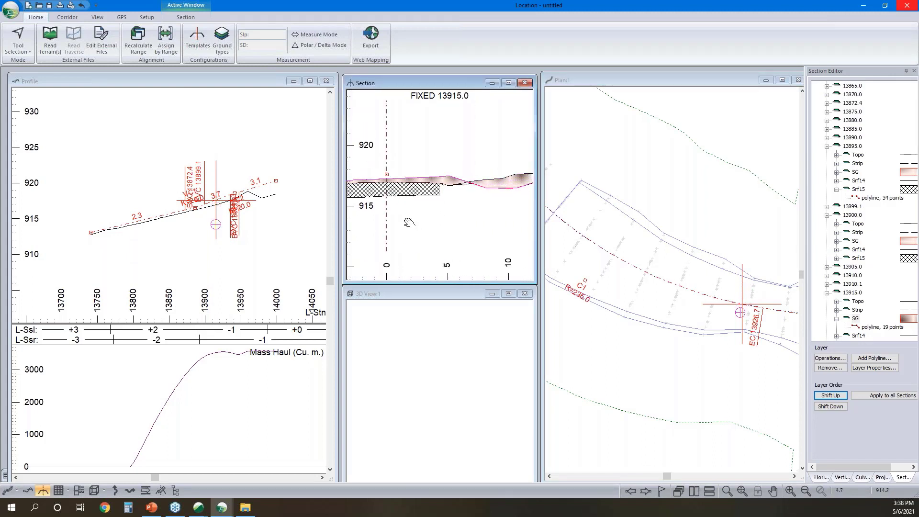
pyautogui.scroll(2, 461, 200)
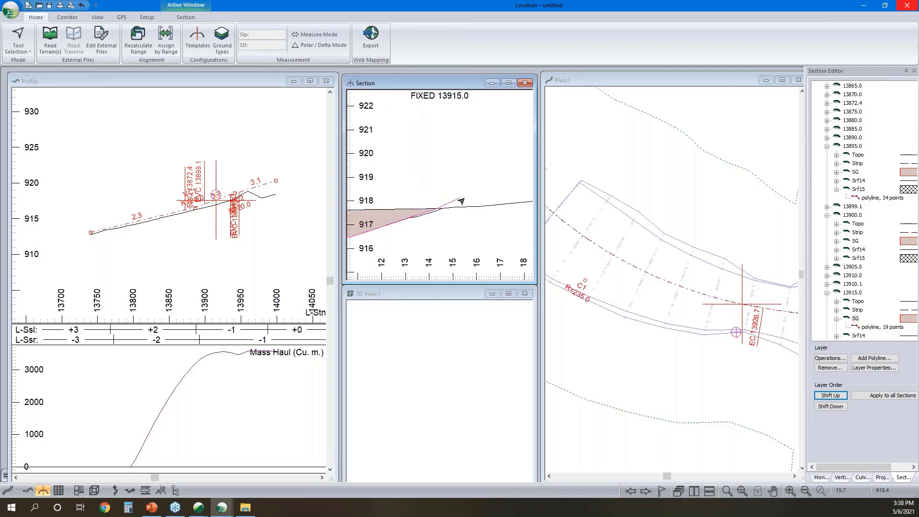
pyautogui.click(460, 198)
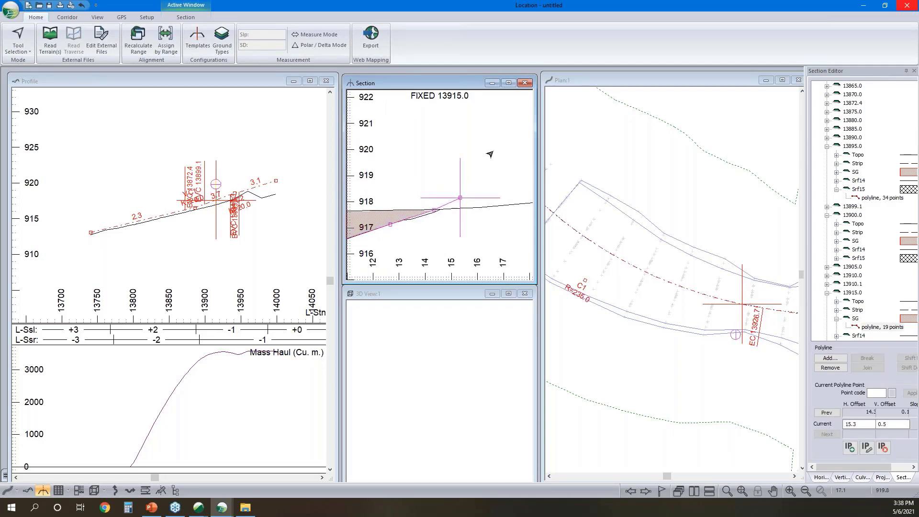